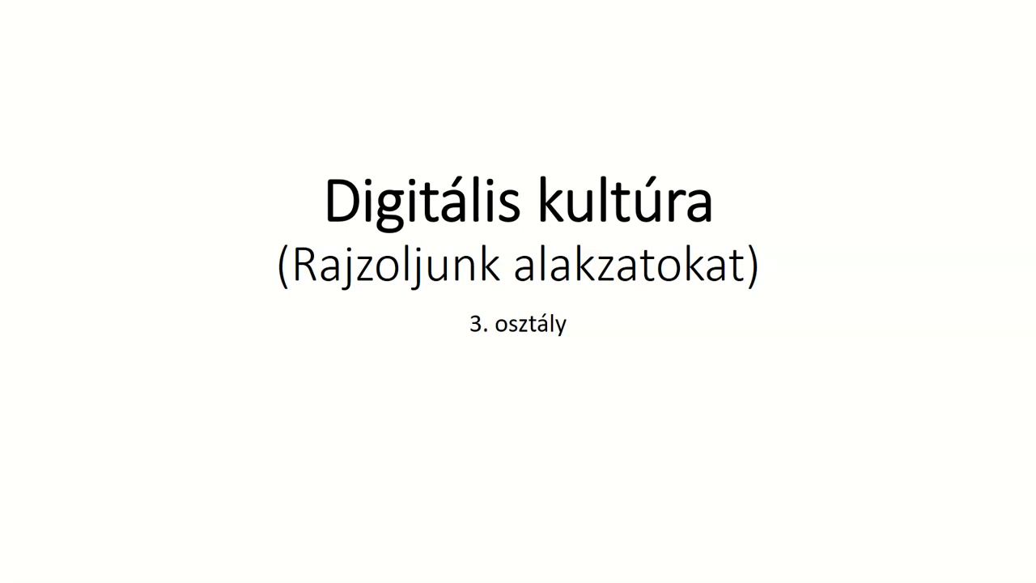
# Bring up Tankonyv.pdf at page 29, showing the snowman, rocket and robot shape pictures.
pyautogui.hotkey('alt', 'Tab')
pyautogui.hotkey('alt', 'Tab')
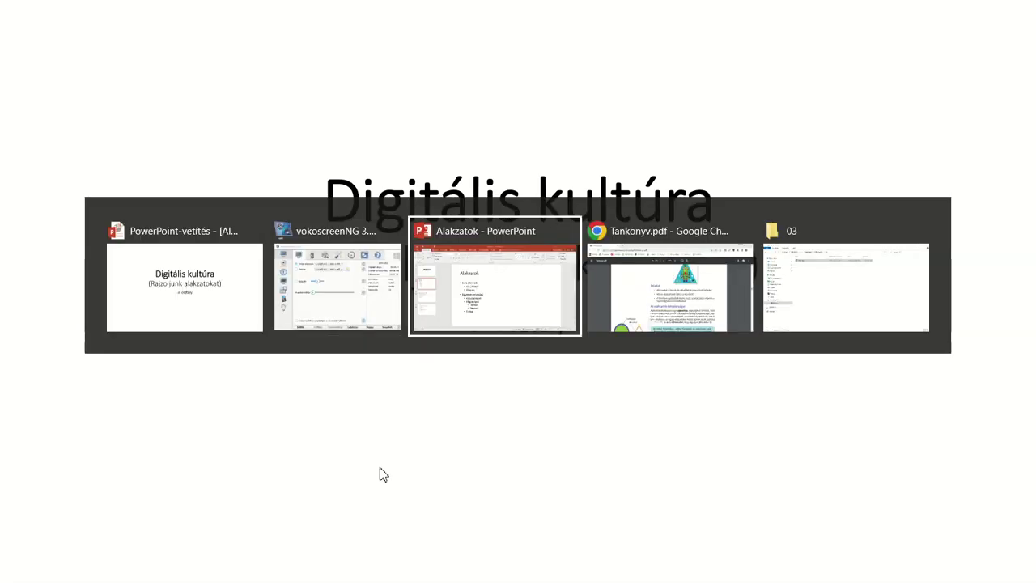
pyautogui.hotkey('alt', 'Tab')
pyautogui.scroll(3, 458, 418)
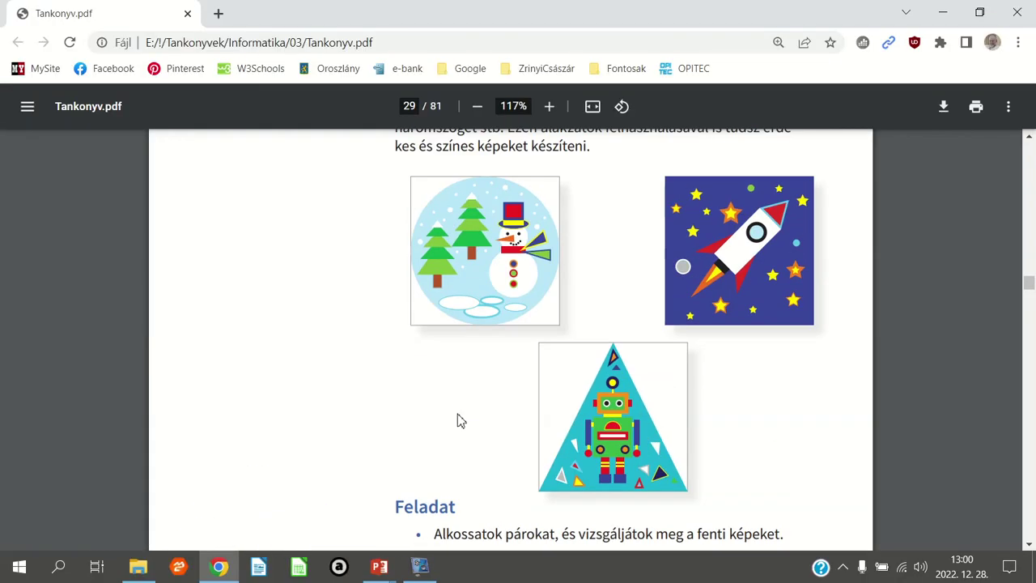
pyautogui.scroll(3, 465, 419)
pyautogui.scroll(1, 467, 413)
pyautogui.scroll(-3, 467, 413)
pyautogui.scroll(1, 469, 419)
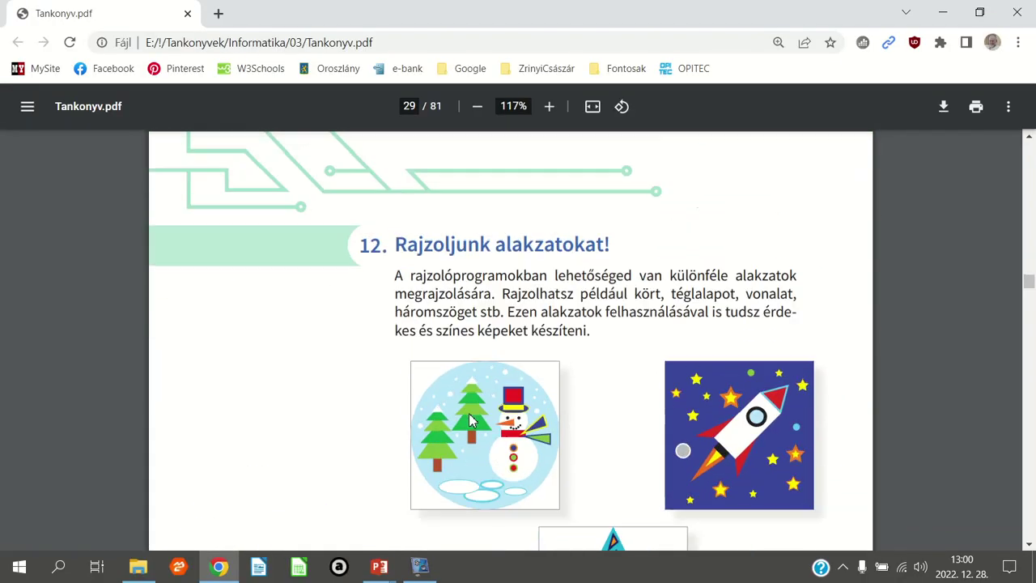
pyautogui.scroll(1, 469, 419)
pyautogui.scroll(-1, 475, 416)
pyautogui.scroll(-1, 475, 416)
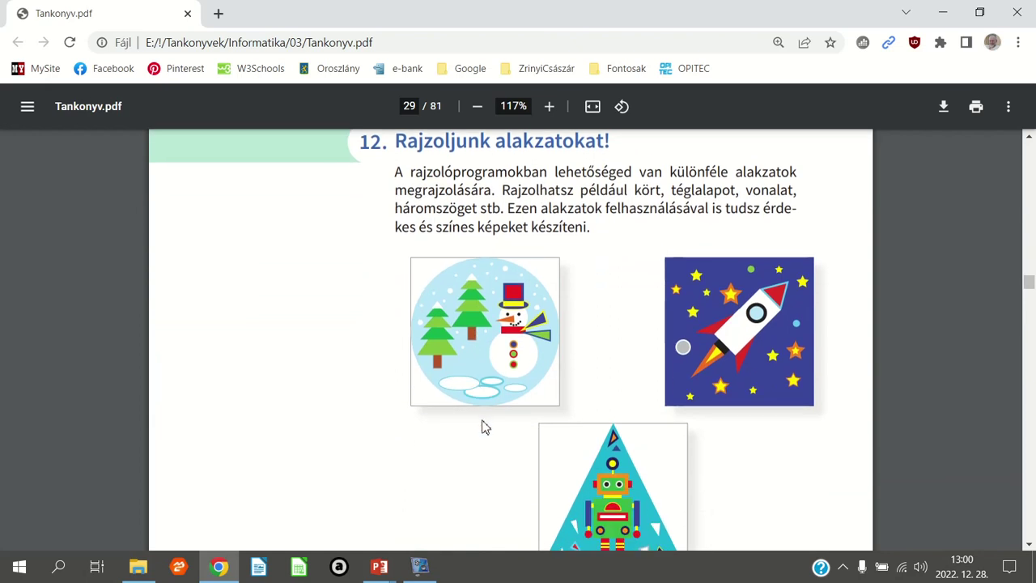
pyautogui.scroll(-1, 515, 374)
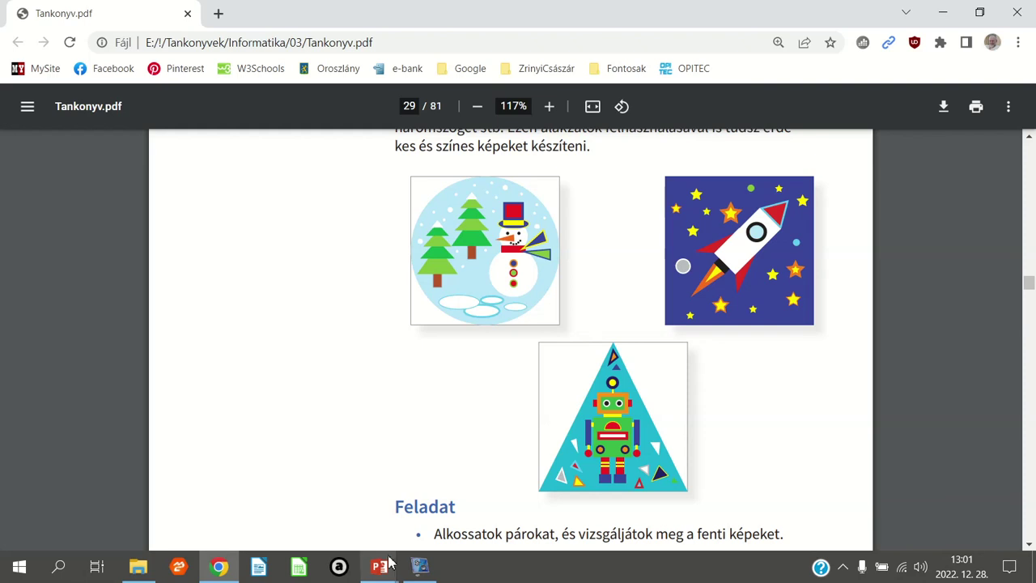
# Present the Alakzatok bullets from Íves elemek to Négyszögek, then advance to Alakzatok tulajdonságai.
pyautogui.moveTo(379, 566)
pyautogui.click(470, 485)
pyautogui.click(469, 486)
pyautogui.press('Right')
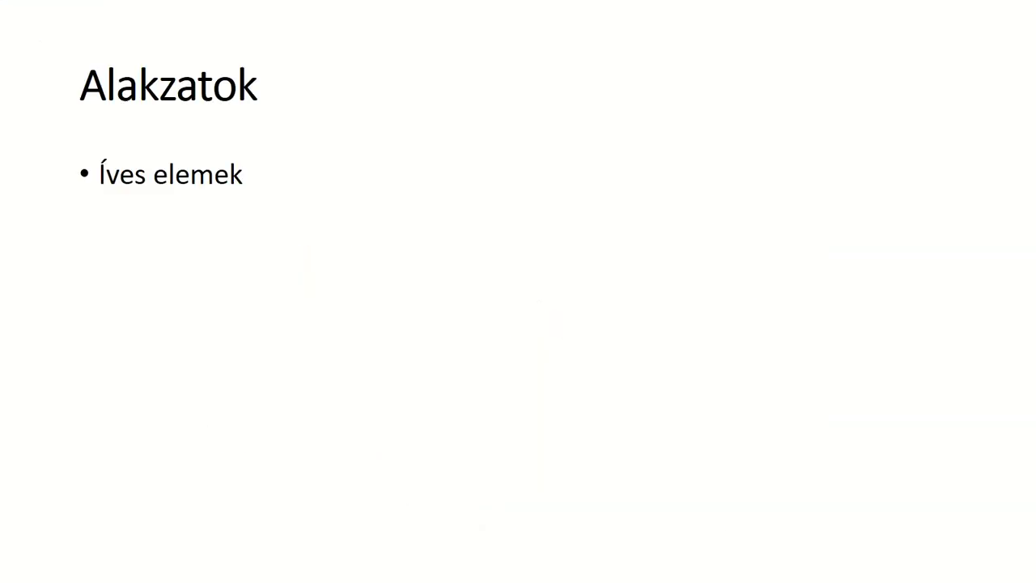
pyautogui.press('Right')
pyautogui.press('Right')
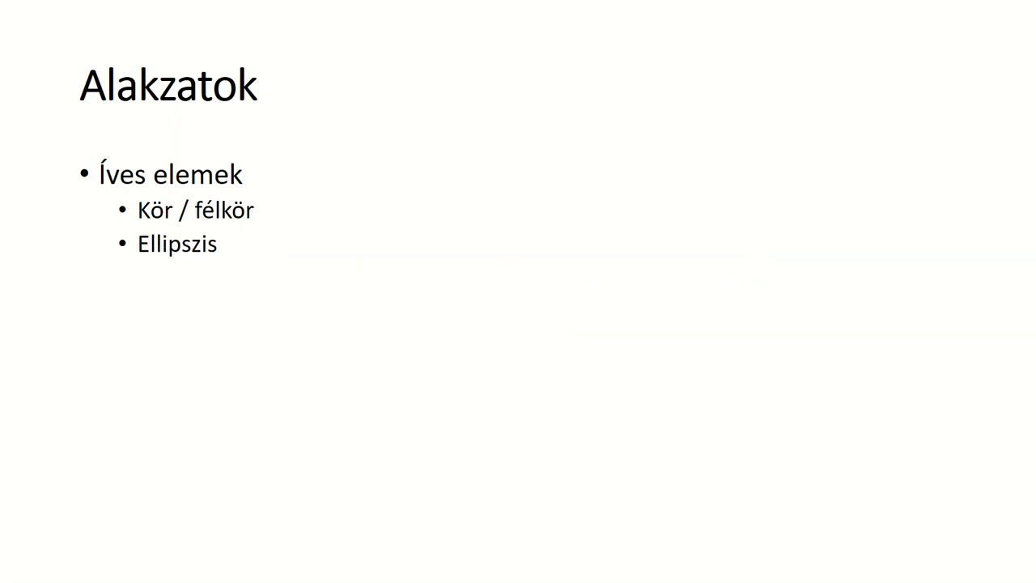
pyautogui.press('Right')
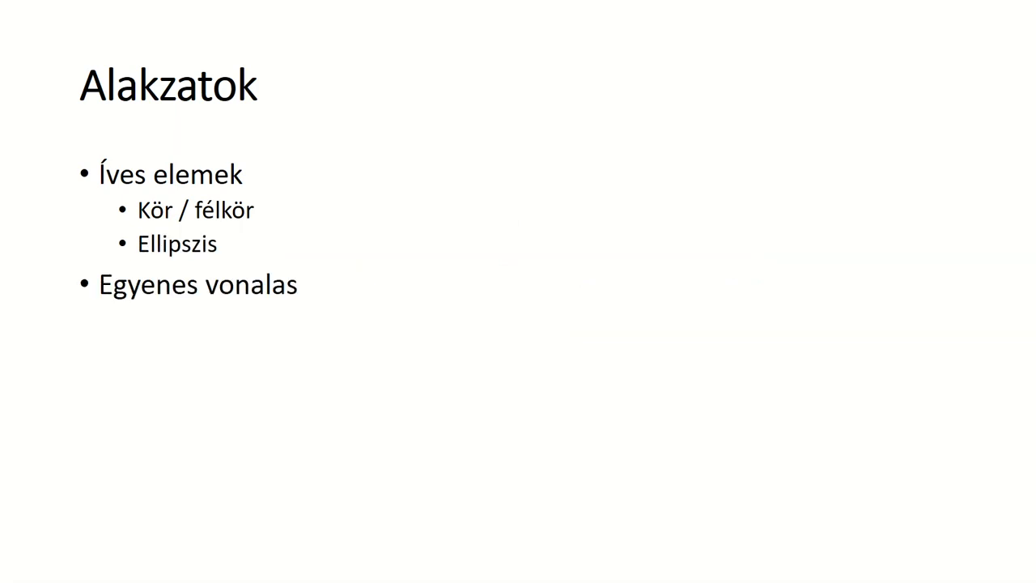
pyautogui.press('Right')
pyautogui.press('Right')
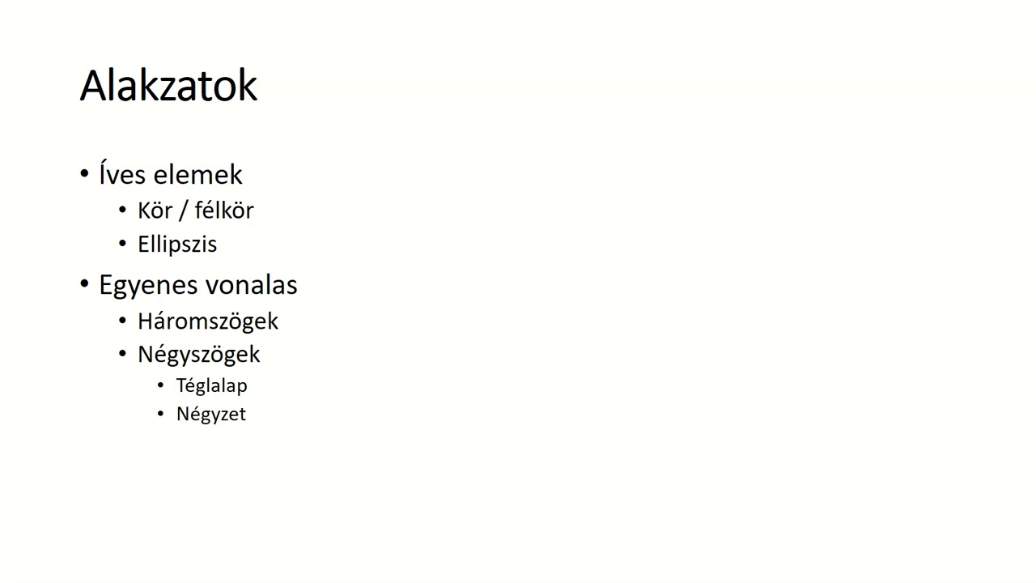
pyautogui.press('Right')
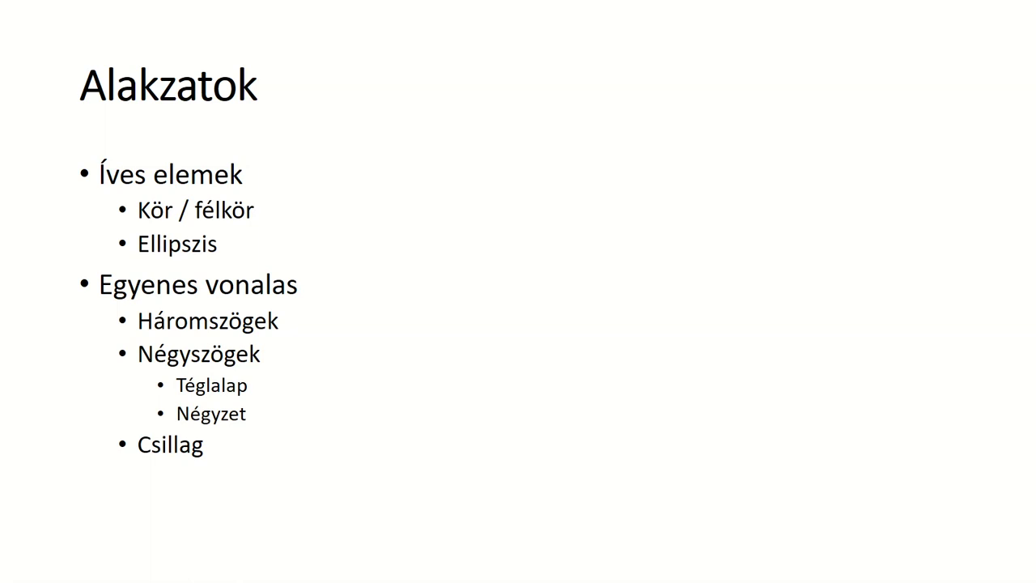
pyautogui.press('Right')
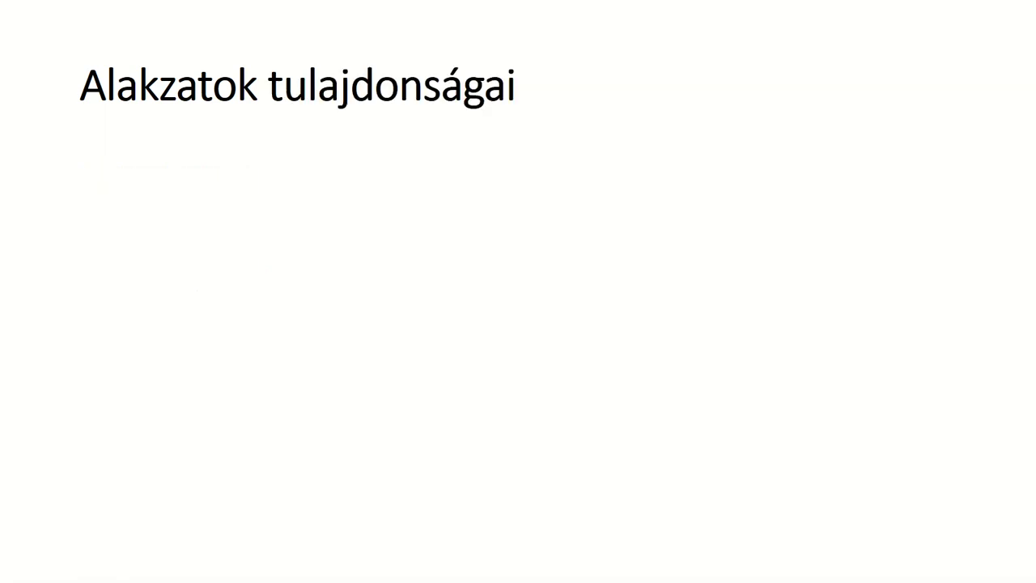
# Check the textbook page, then reveal the Alakzat formája and Kitöltés (szín, minta) bullets.
pyautogui.hotkey('alt', 'Tab')
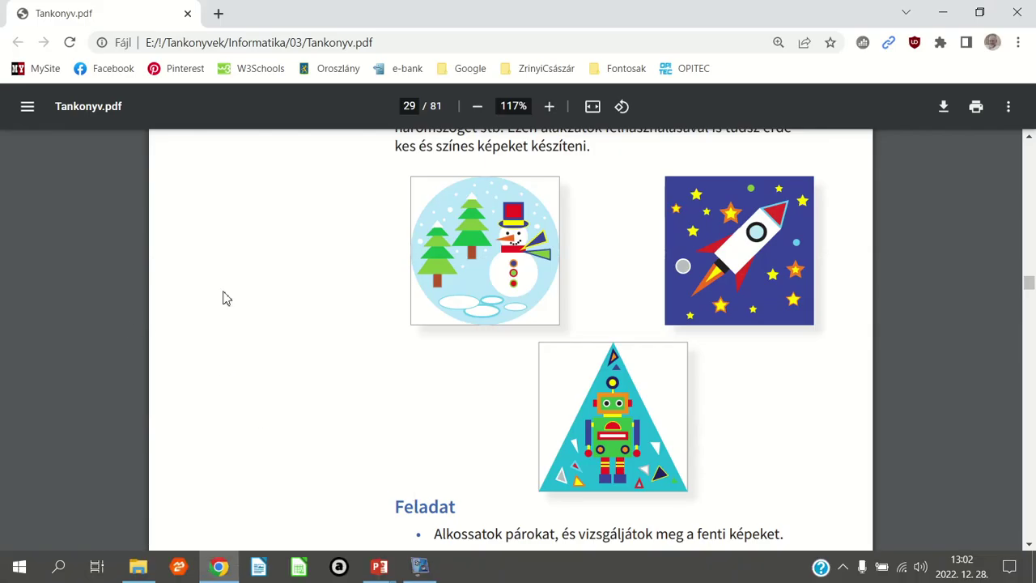
pyautogui.scroll(-3, 563, 314)
pyautogui.scroll(-3, 562, 314)
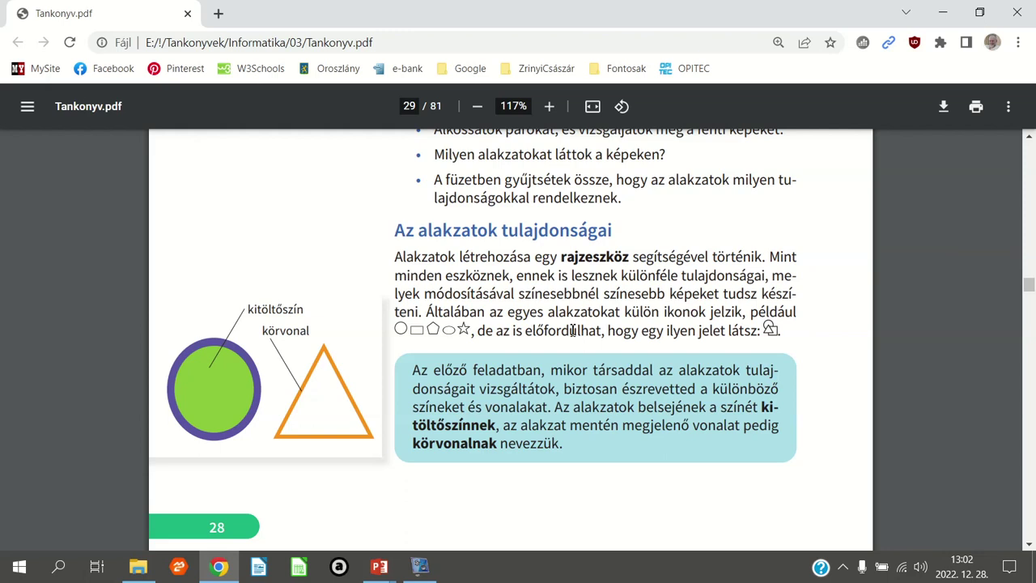
pyautogui.hotkey('alt', 'Tab')
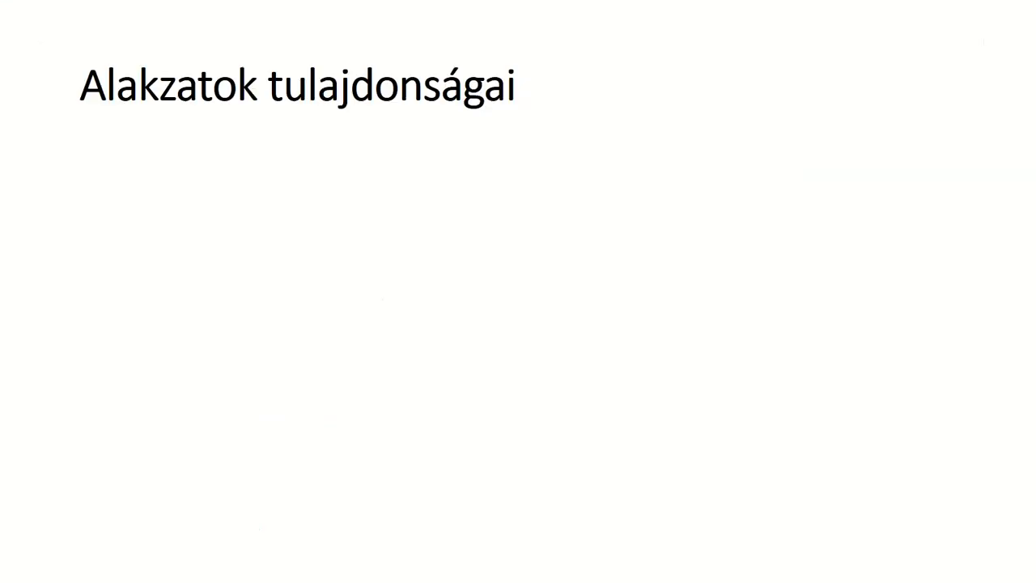
pyautogui.press('Right')
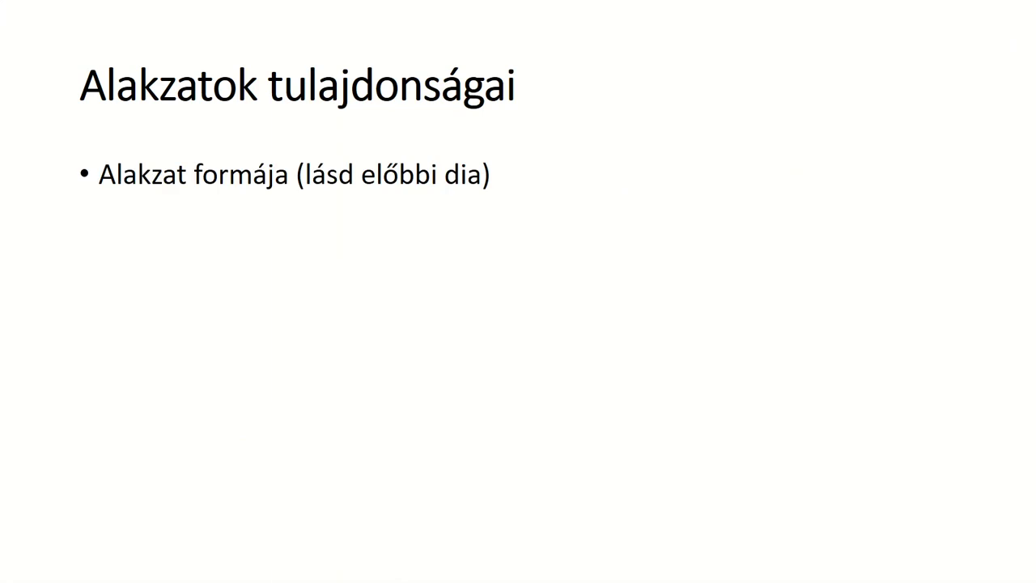
pyautogui.press('Right')
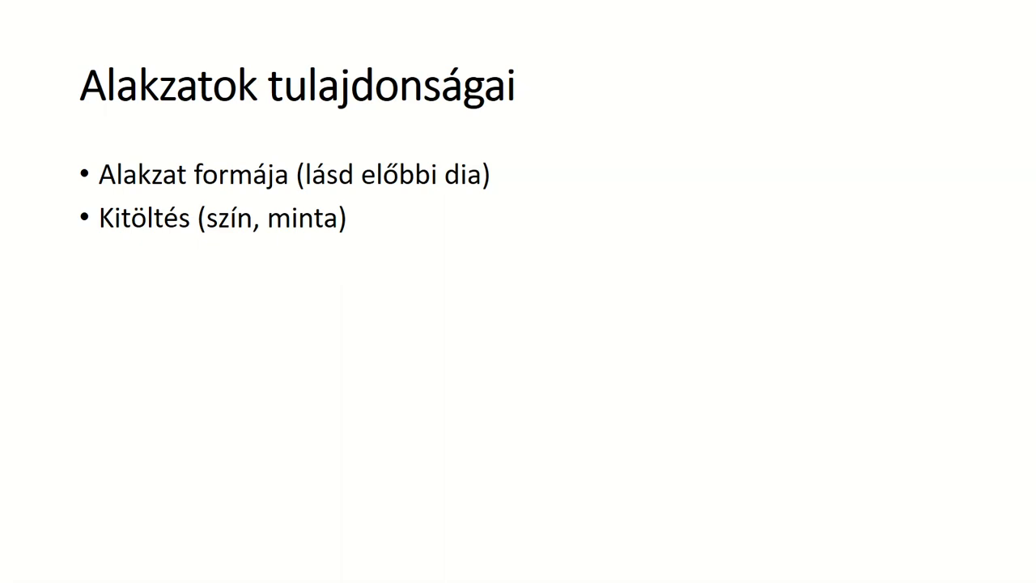
# Compare the slide with the textbook's fill-and-outline figure by flipping between both windows.
pyautogui.hotkey('alt', 'Tab')
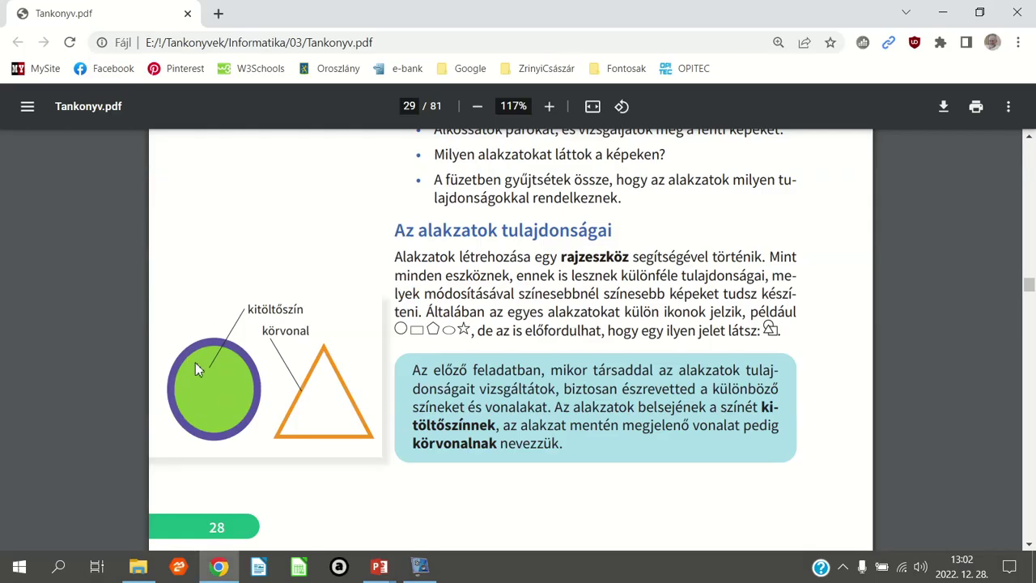
pyautogui.hotkey('alt', 'Tab')
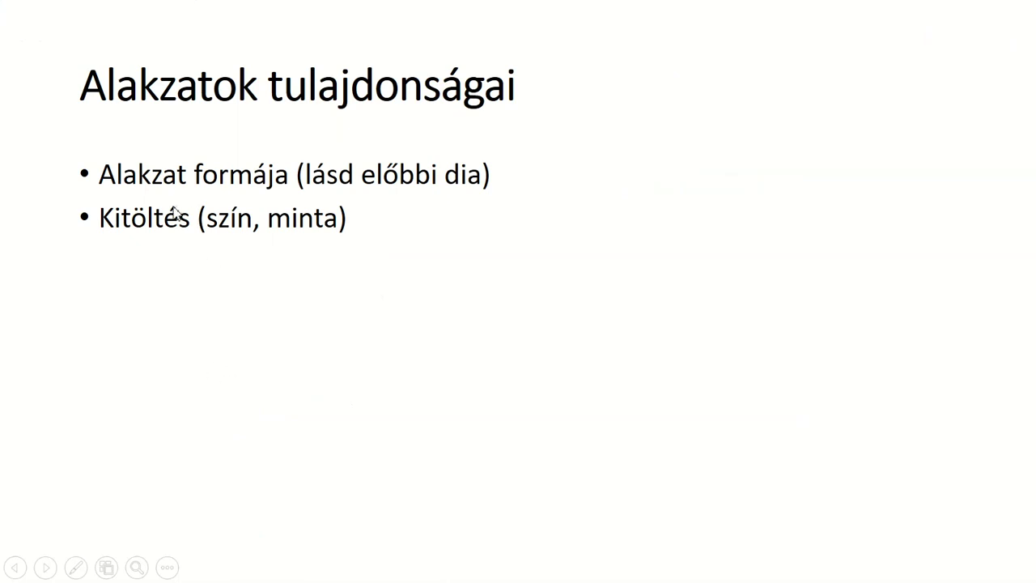
pyautogui.hotkey('alt', 'Tab')
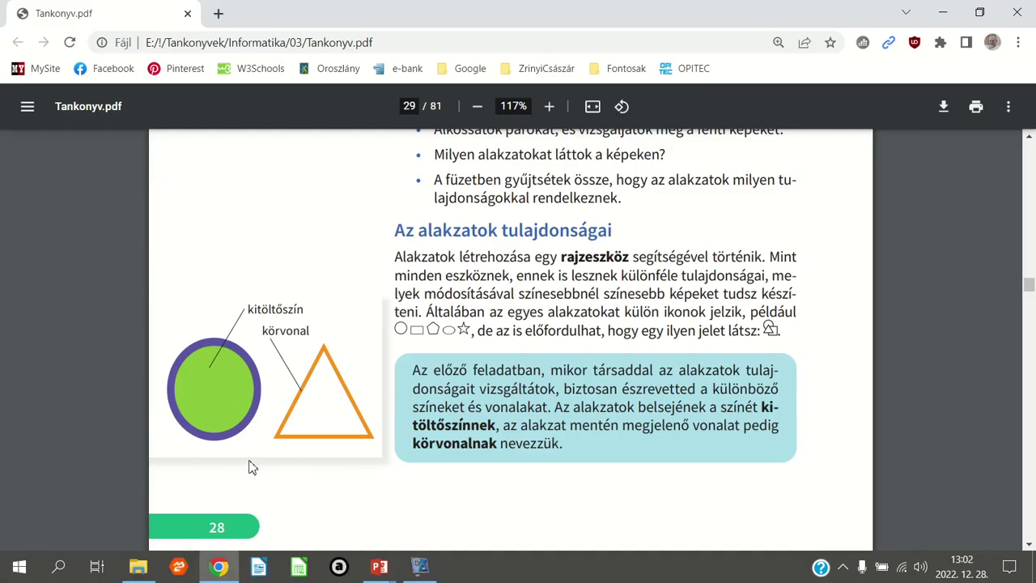
pyautogui.hotkey('alt', 'Tab')
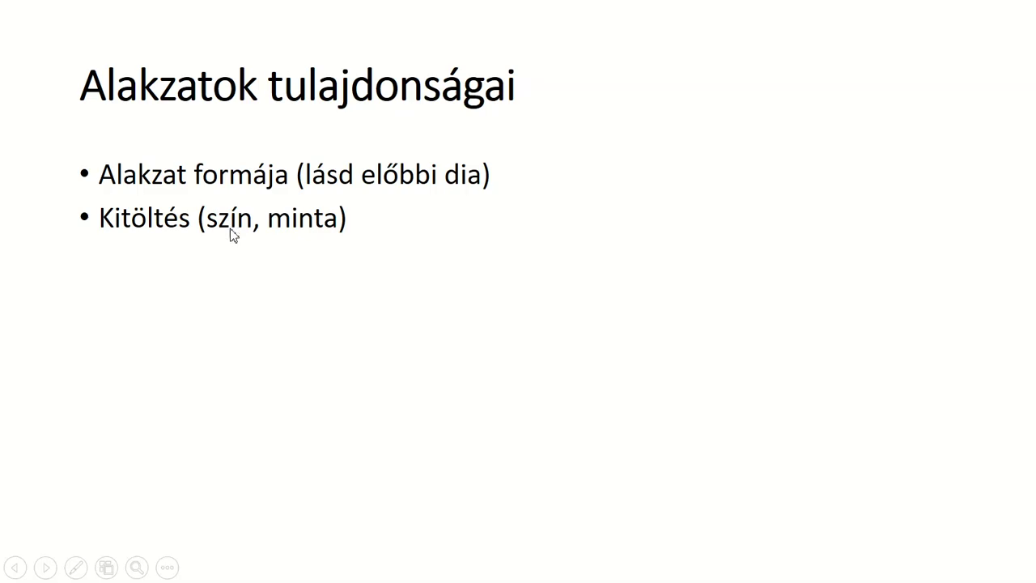
pyautogui.hotkey('alt', 'Tab')
pyautogui.hotkey('alt', 'Tab')
pyautogui.hotkey('alt', 'Tab')
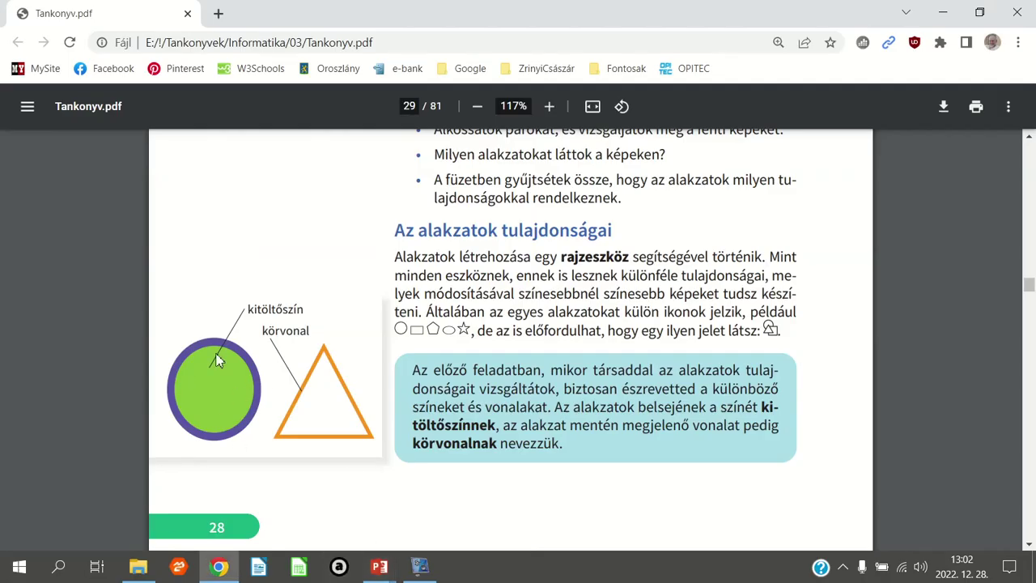
pyautogui.hotkey('alt', 'Tab')
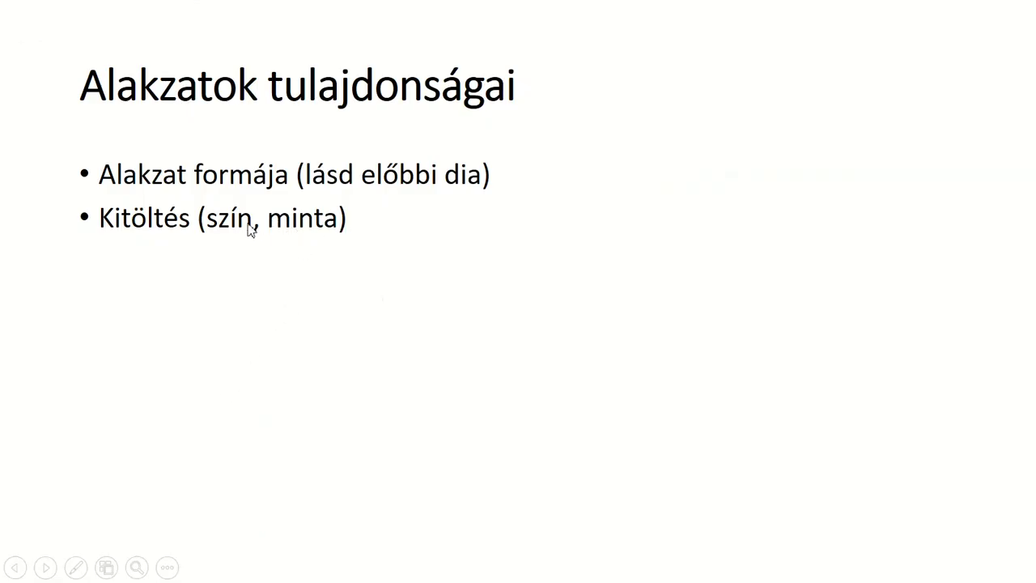
pyautogui.hotkey('alt', 'Tab')
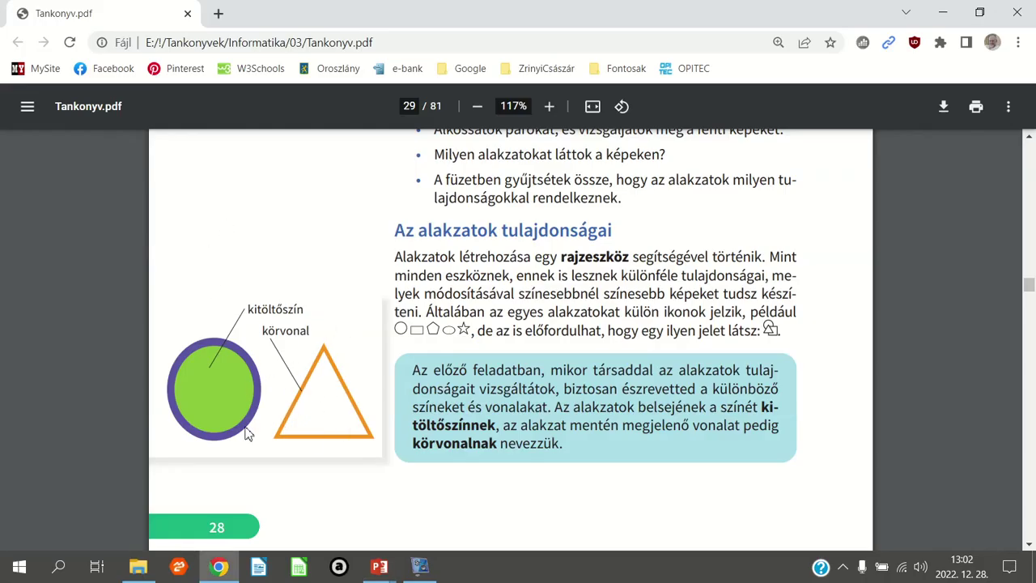
pyautogui.hotkey('alt', 'Tab')
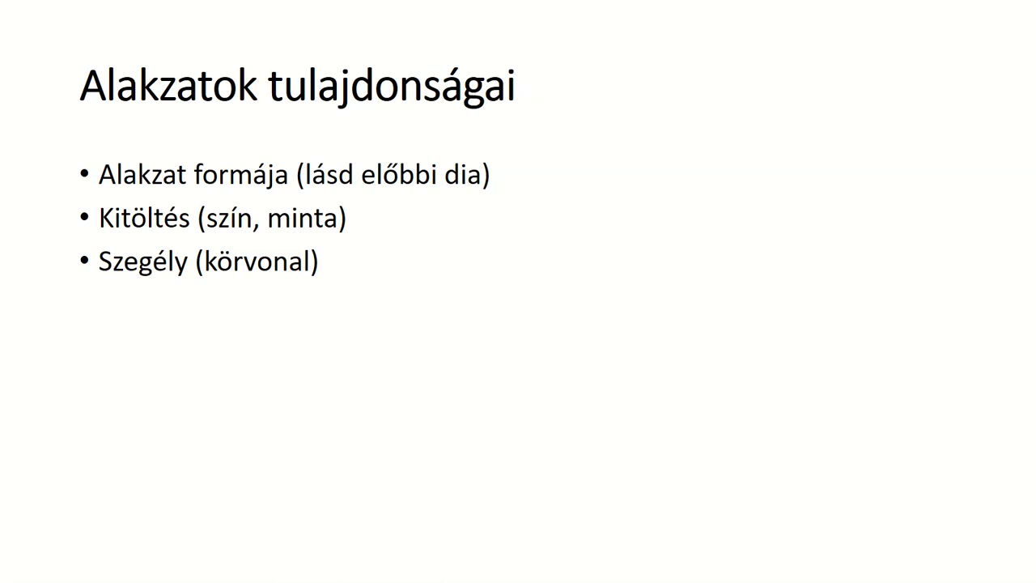
# Reveal the Típus, Vastagság and Szín sub-bullets under Szegély (körvonal).
pyautogui.press('Right')
pyautogui.press('Right')
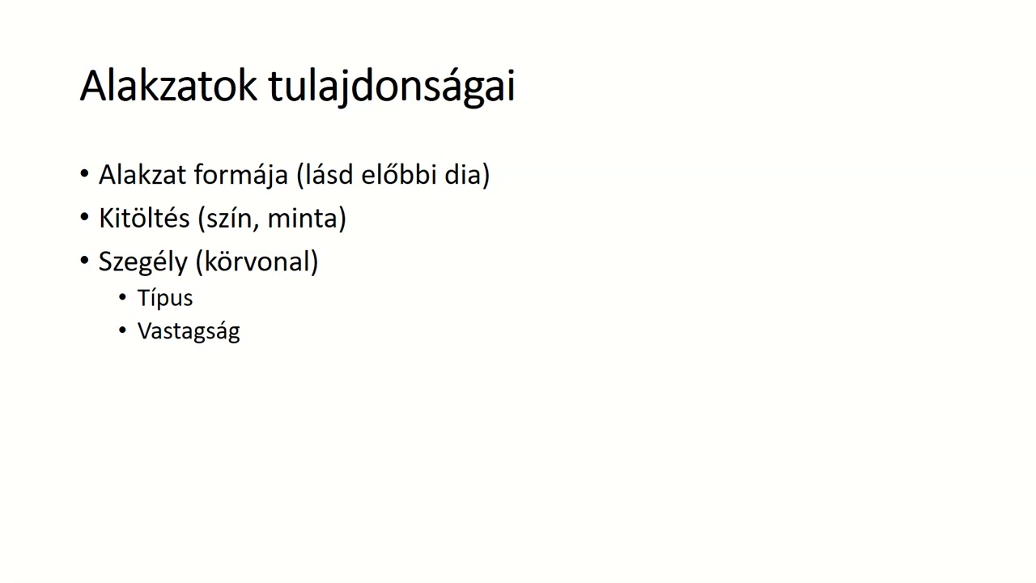
pyautogui.press('Right')
# Return to textbook page 29 with the snowman, rocket and robot shape pictures.
pyautogui.hotkey('alt', 'Tab')
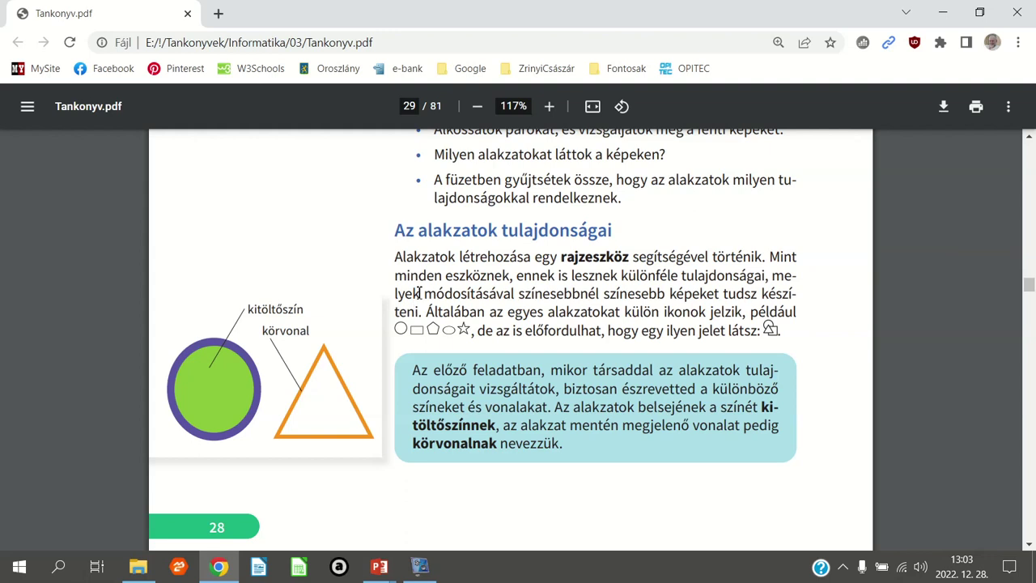
pyautogui.scroll(3, 419, 297)
pyautogui.scroll(3, 418, 297)
pyautogui.scroll(-2, 419, 297)
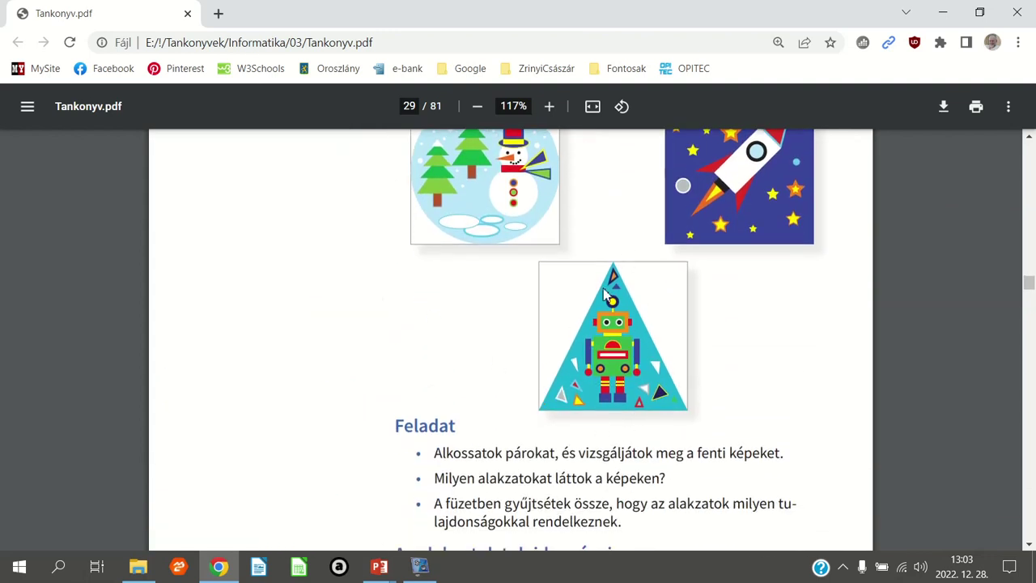
pyautogui.scroll(2, 654, 365)
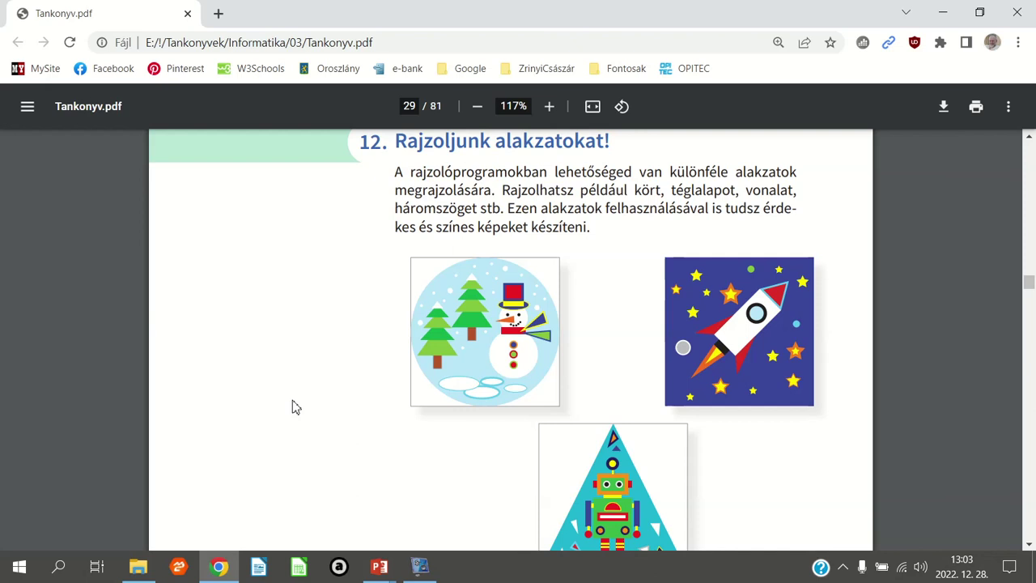
pyautogui.scroll(-1, 298, 416)
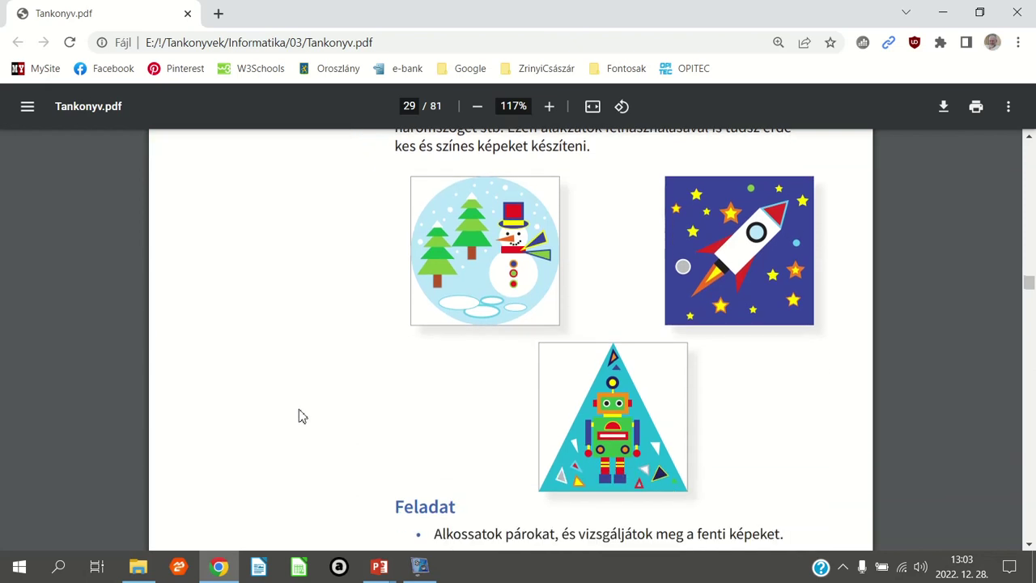
# Advance to Vektorgrafikus programok and reveal the Online (webalapú) editors, starting with vectr.com.
pyautogui.press('Right')
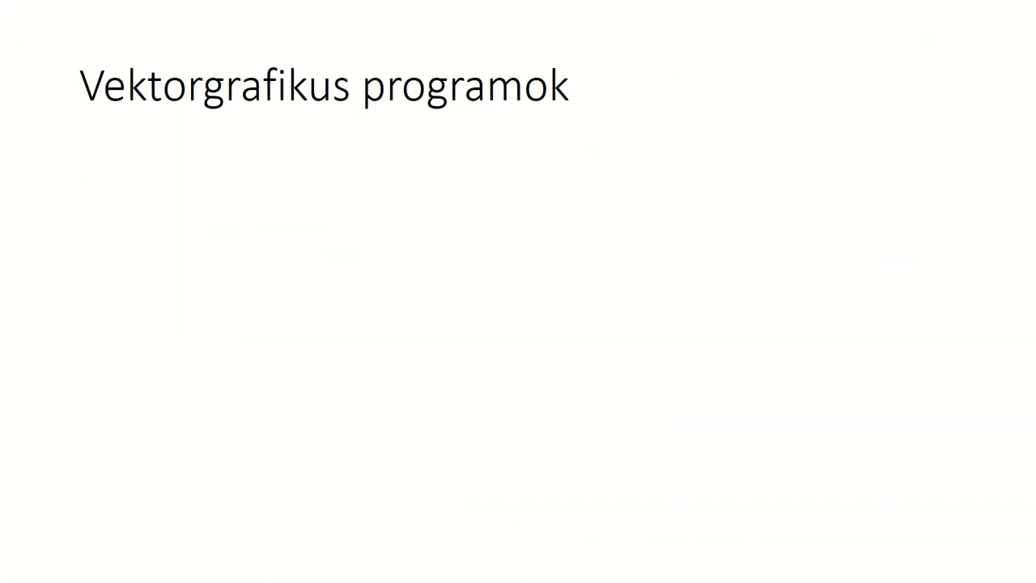
pyautogui.press('Right')
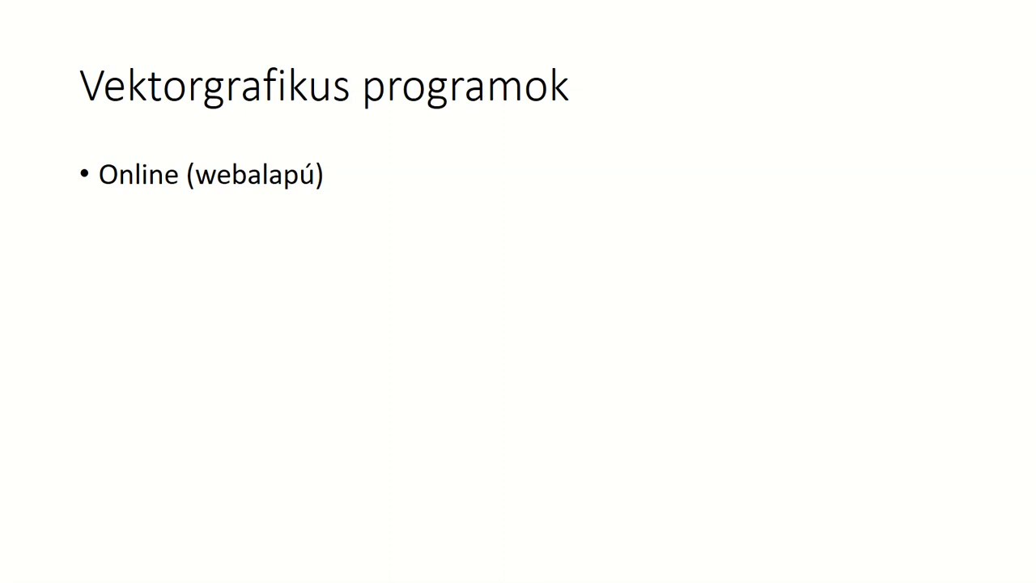
pyautogui.press('Right')
pyautogui.press('Right')
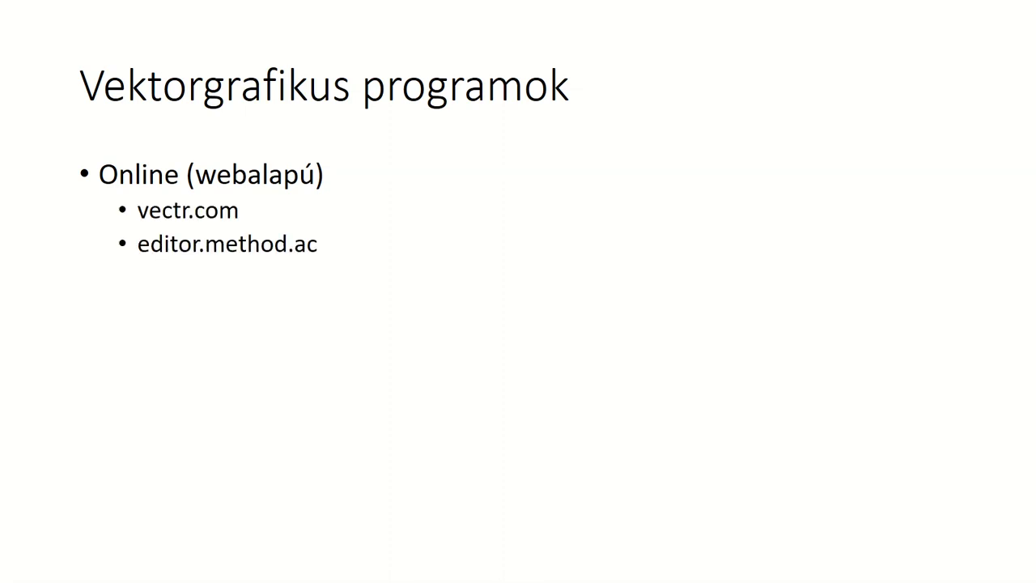
pyautogui.press('Right')
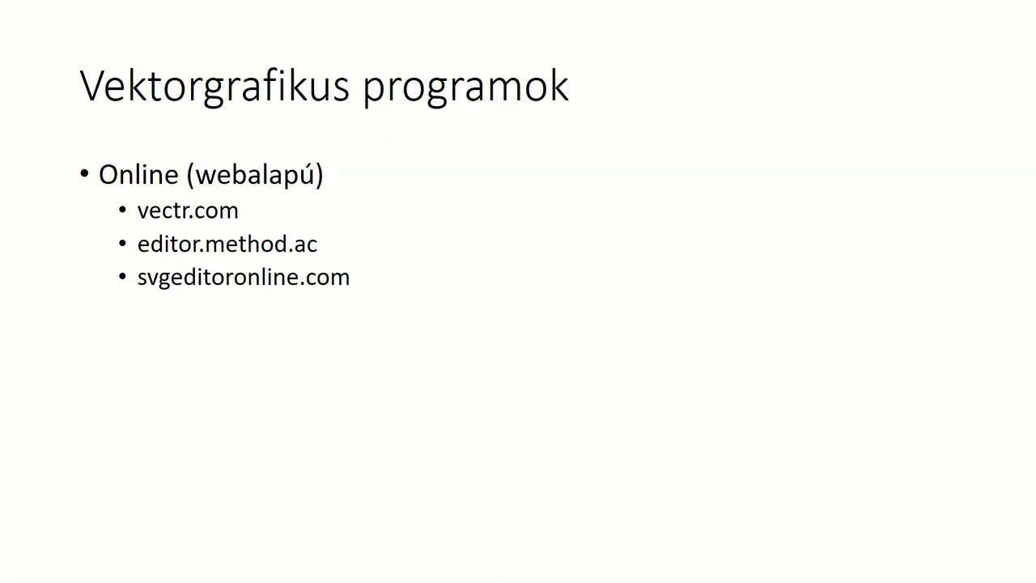
# Reveal the Offline bullet with Inkscape and Corel Draw, then return to the textbook PDF.
pyautogui.press('Right')
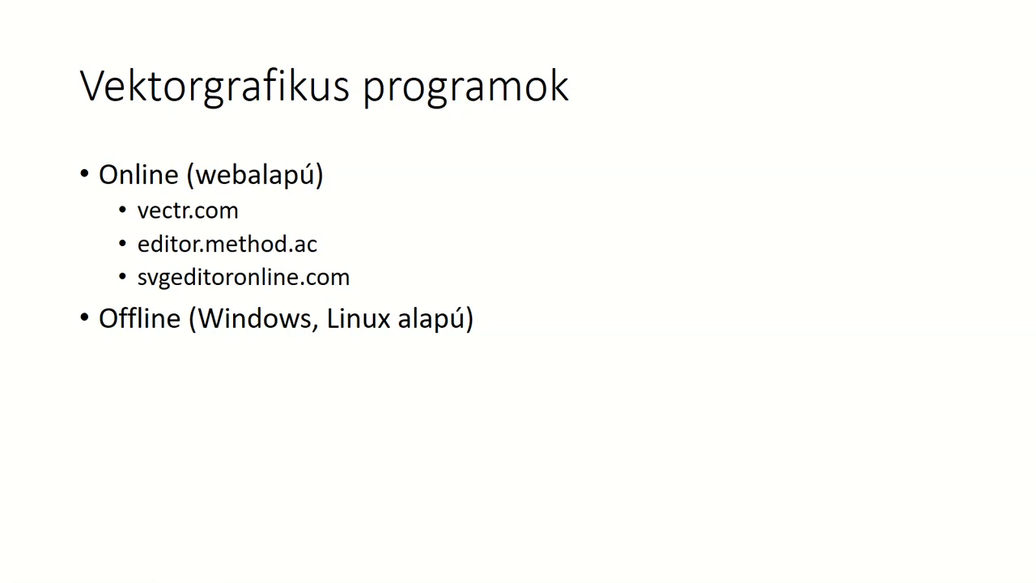
pyautogui.press('Right')
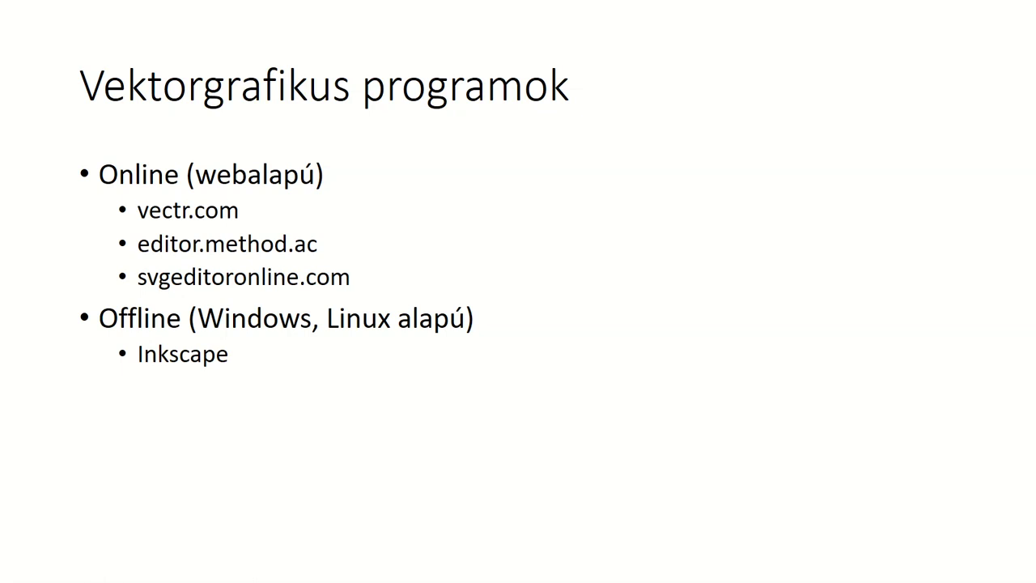
pyautogui.press('Right')
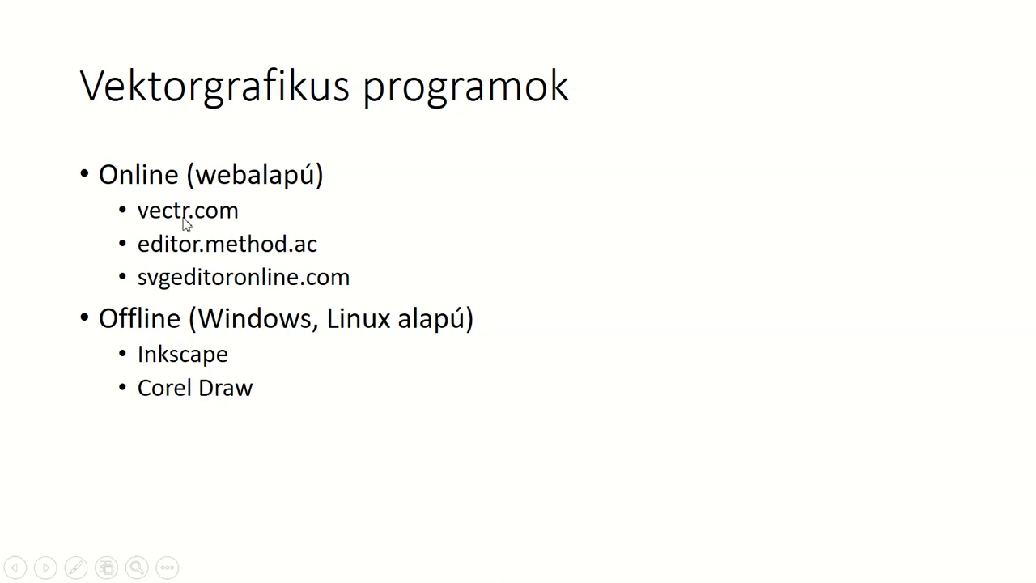
pyautogui.hotkey('alt', 'Tab')
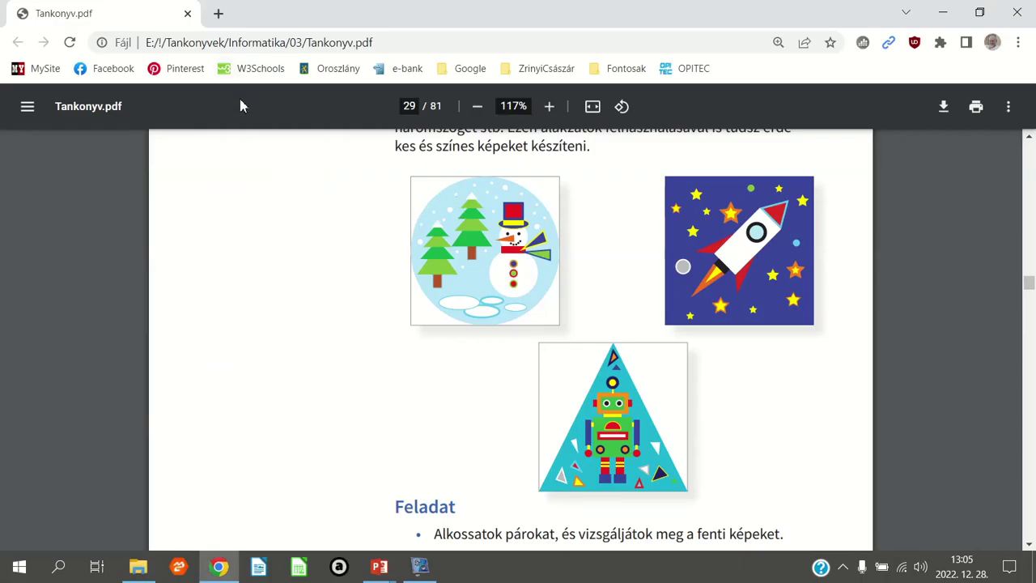
# Load vectr.com in a new Chrome tab.
pyautogui.click(219, 16)
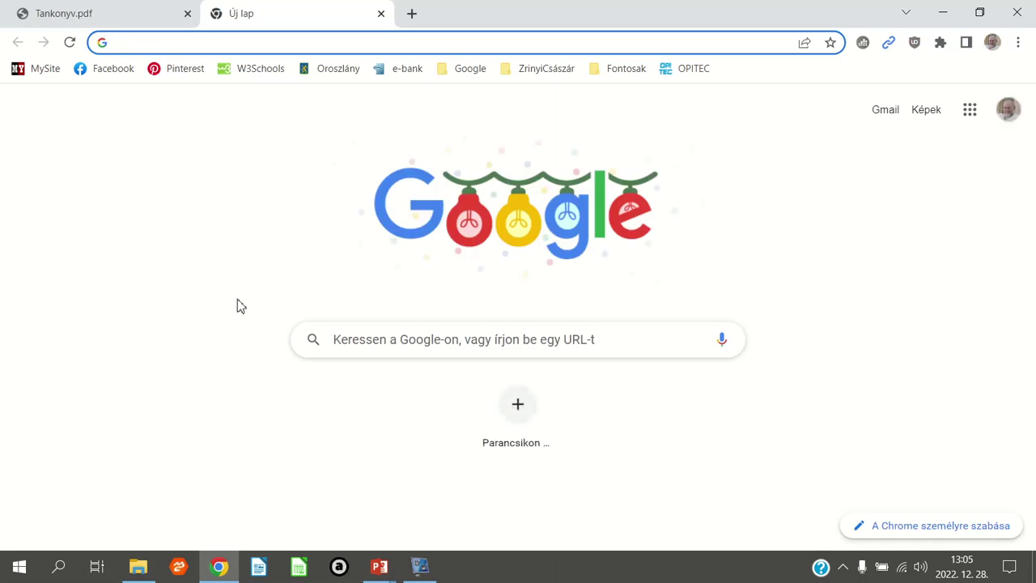
pyautogui.write('vectr.c')
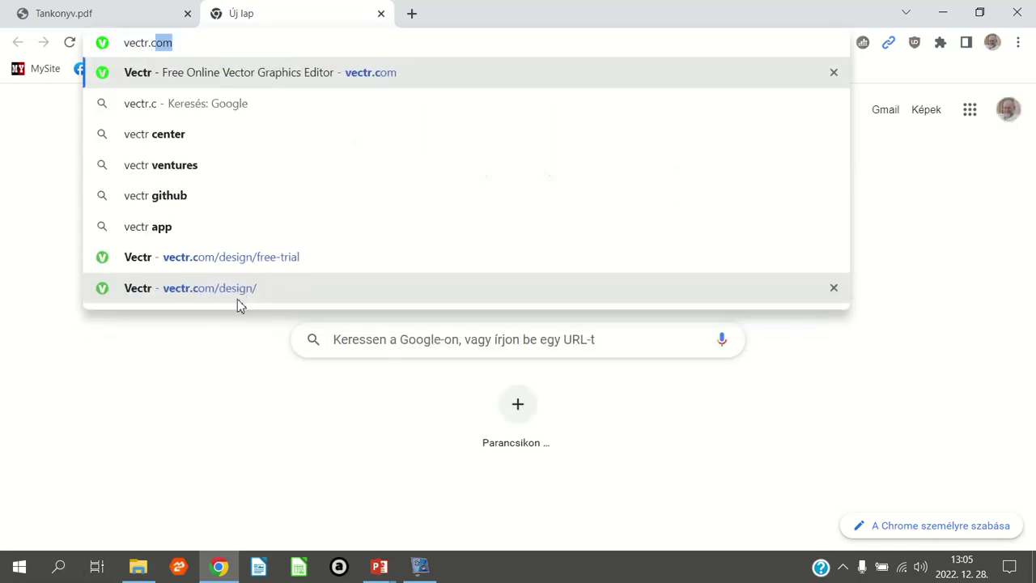
pyautogui.write('om')
pyautogui.press('Return')
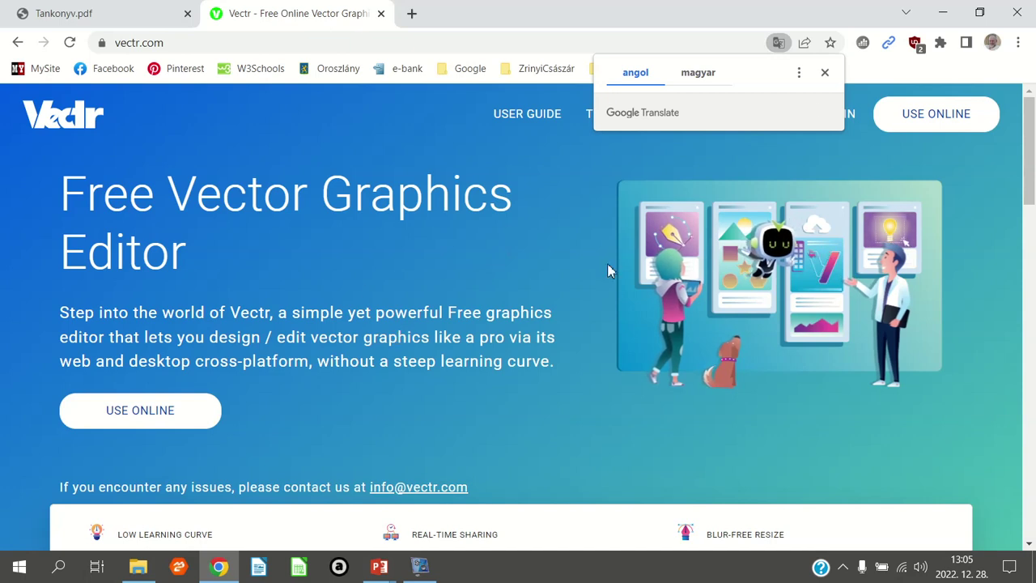
pyautogui.click(701, 74)
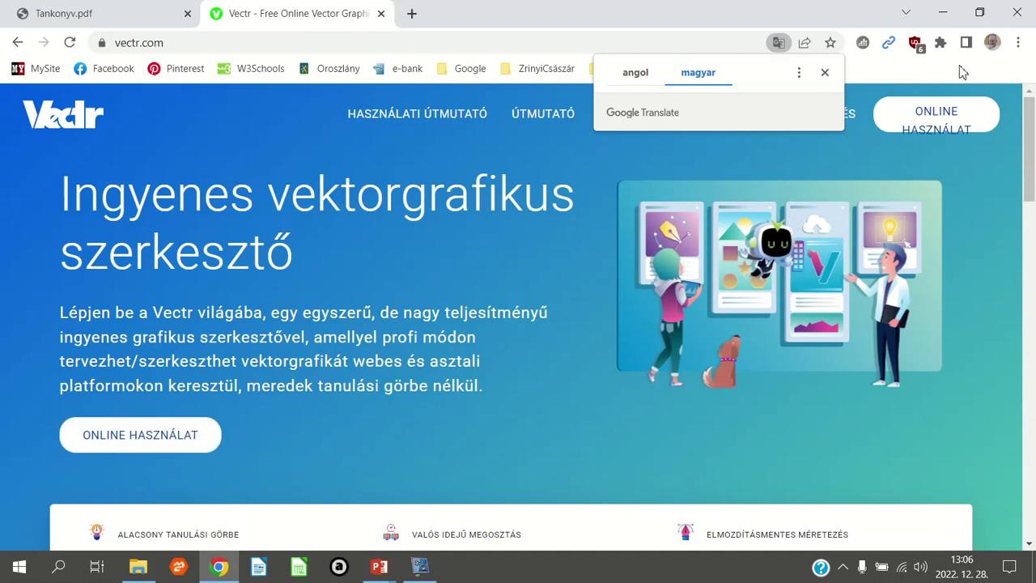
pyautogui.click(632, 74)
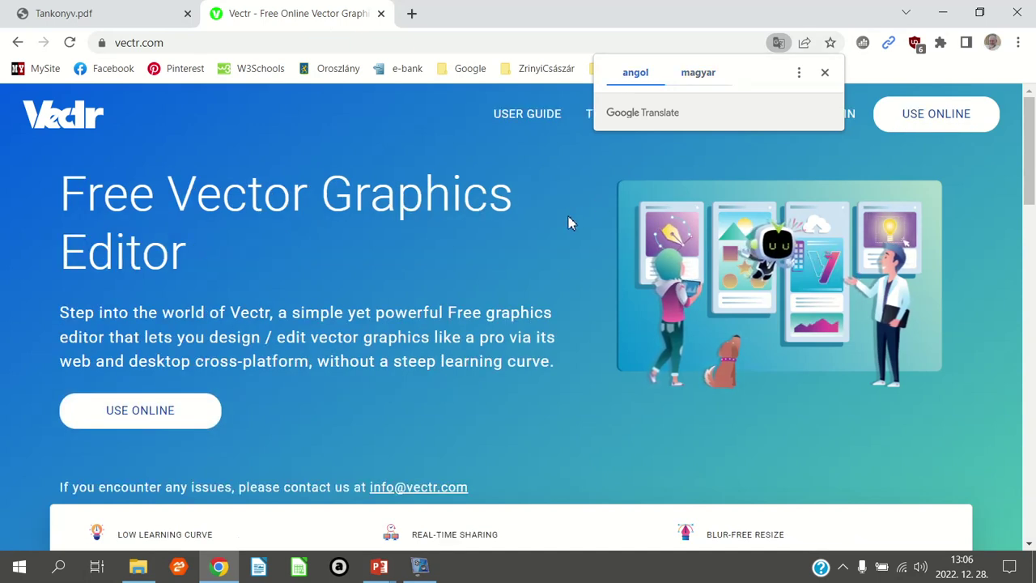
pyautogui.click(723, 77)
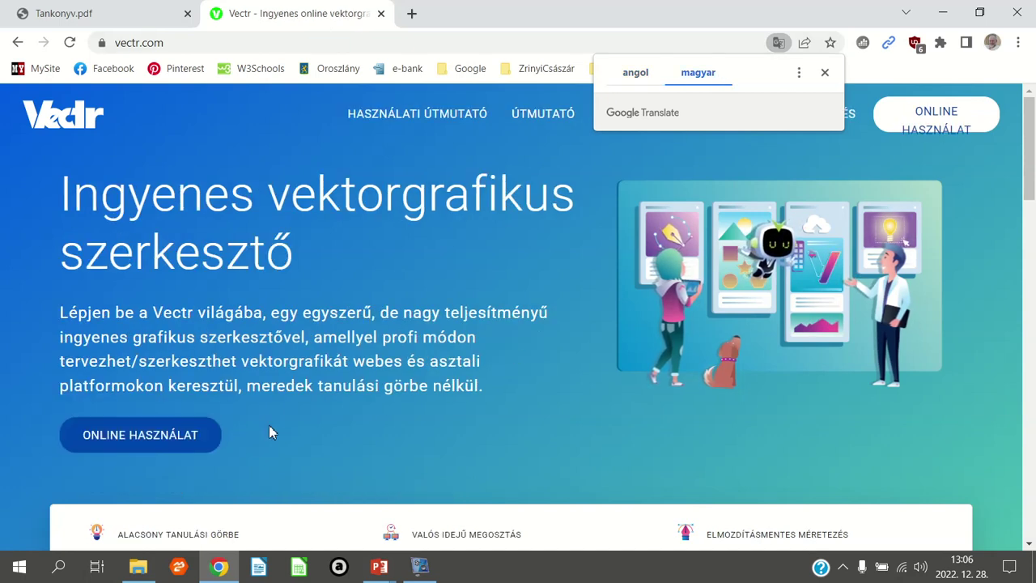
pyautogui.click(640, 75)
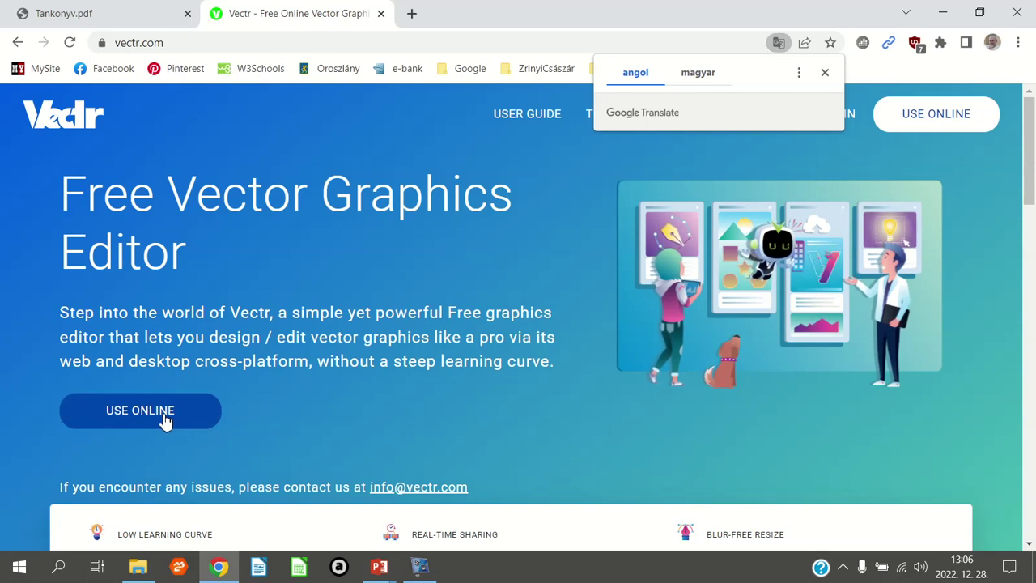
# Enter the Vectr online editor and permanently delete the Alakzatok.svg drawing.
pyautogui.click(164, 421)
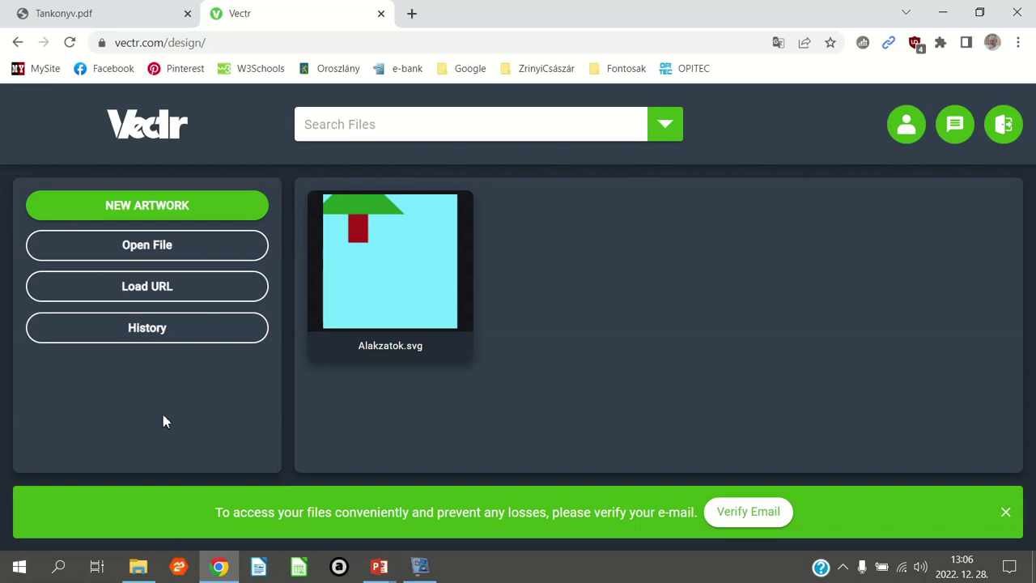
pyautogui.rightClick(432, 218)
pyautogui.click(457, 215)
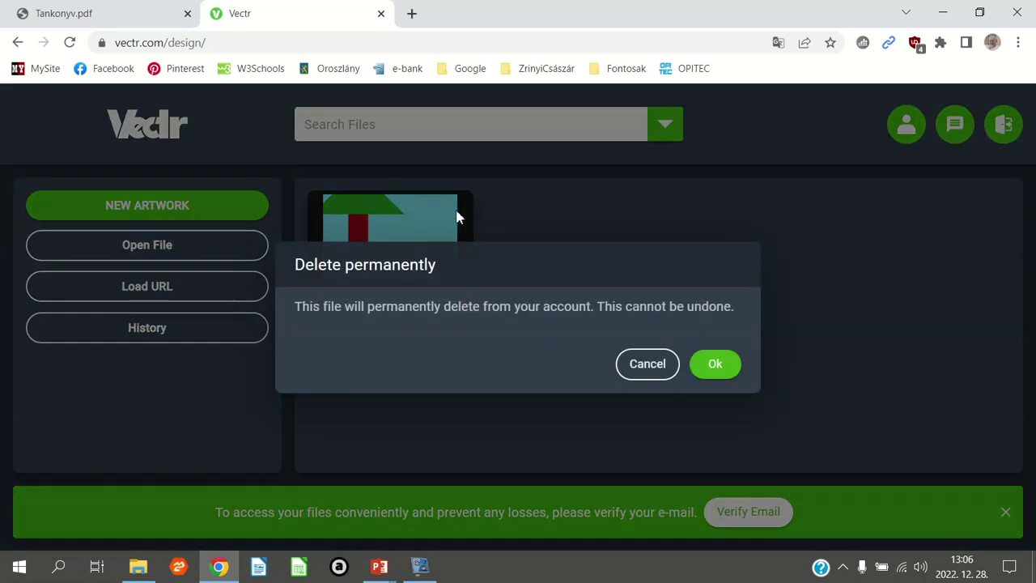
pyautogui.click(719, 364)
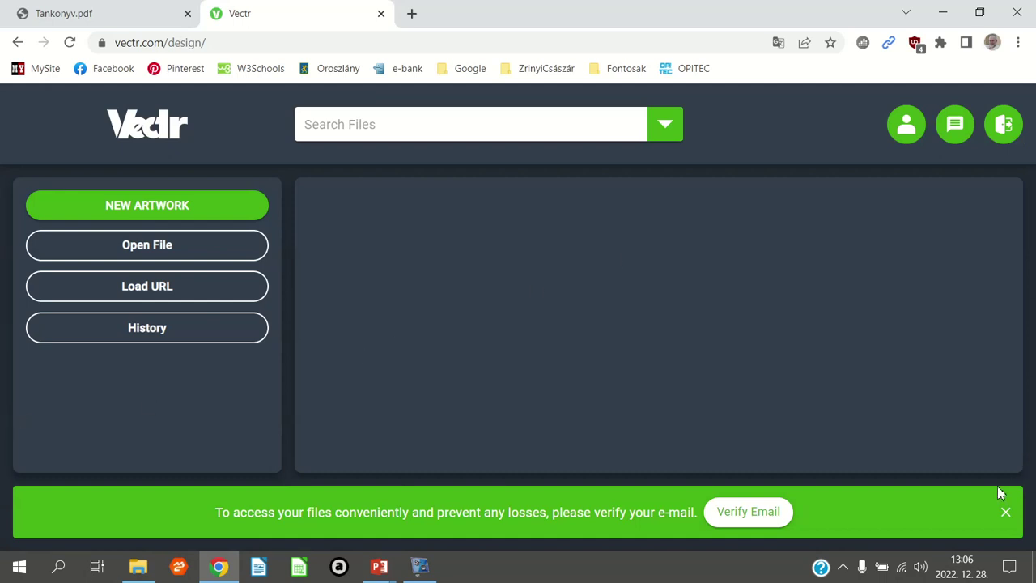
# Dismiss the Verify Email banner and start a new artwork.
pyautogui.click(1006, 513)
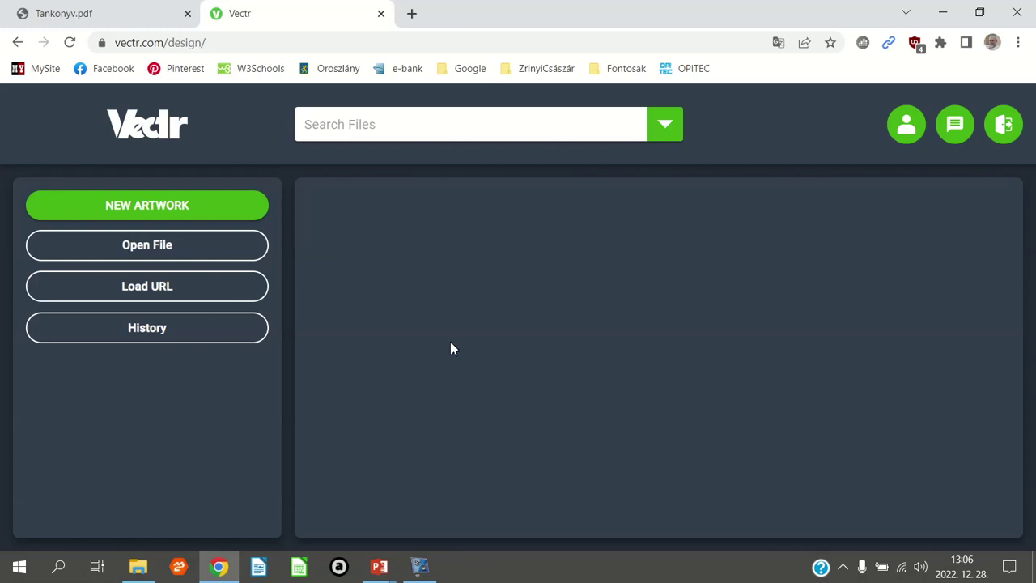
pyautogui.click(154, 213)
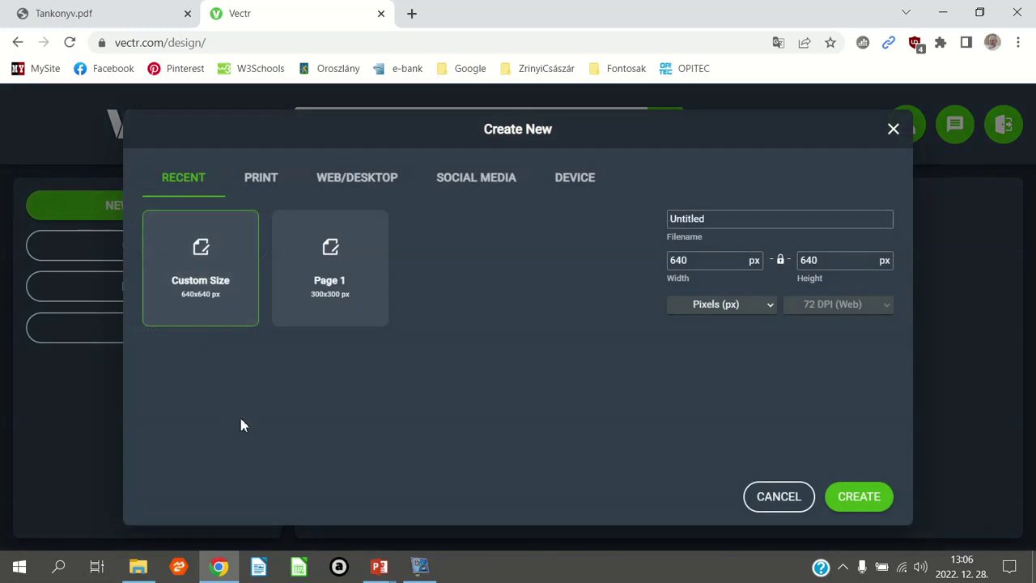
# Browse the Print, Web/Desktop, Social Media and Device canvas templates, then return to Recent sizes.
pyautogui.click(262, 186)
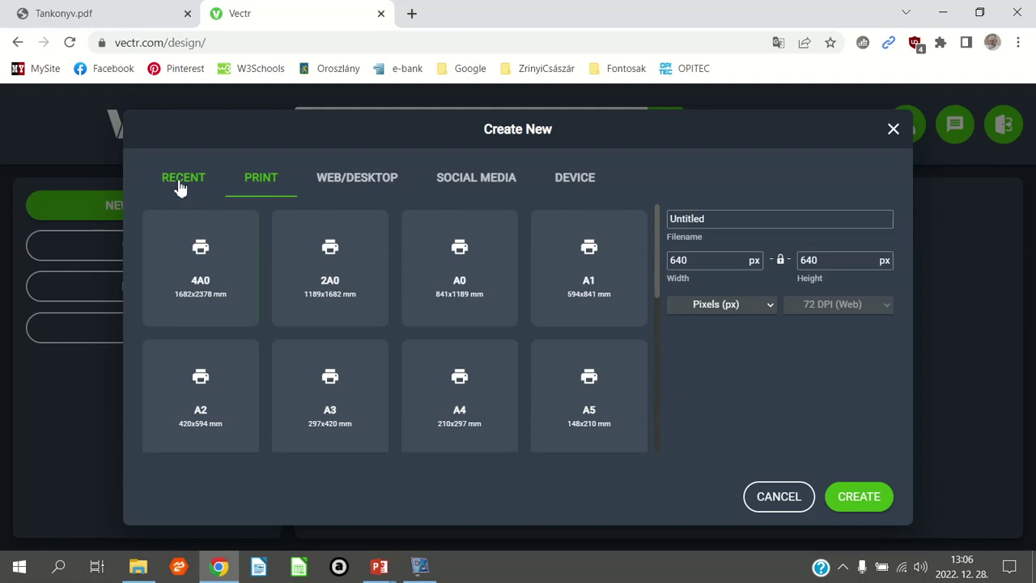
pyautogui.click(179, 186)
pyautogui.click(378, 188)
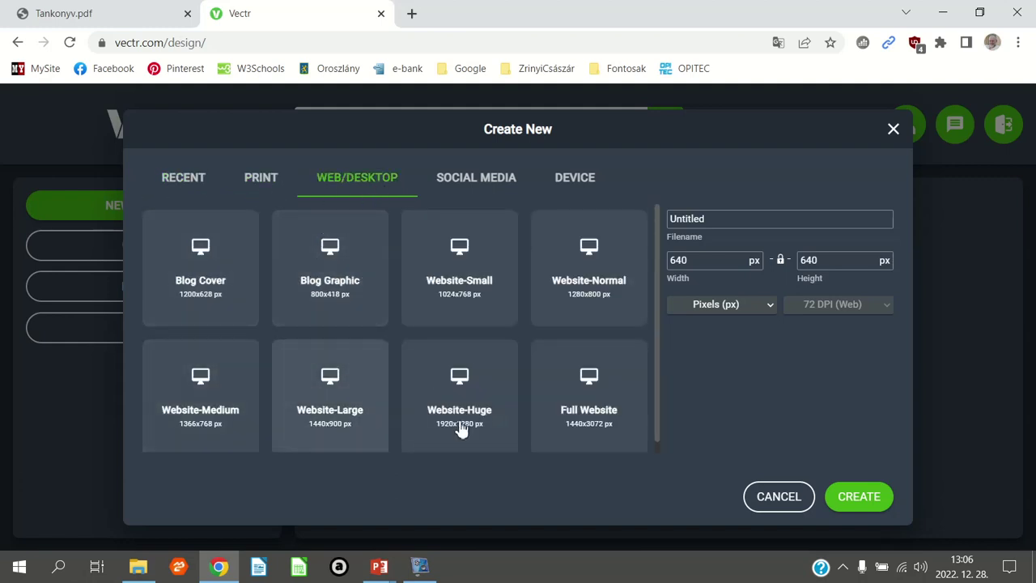
pyautogui.click(452, 192)
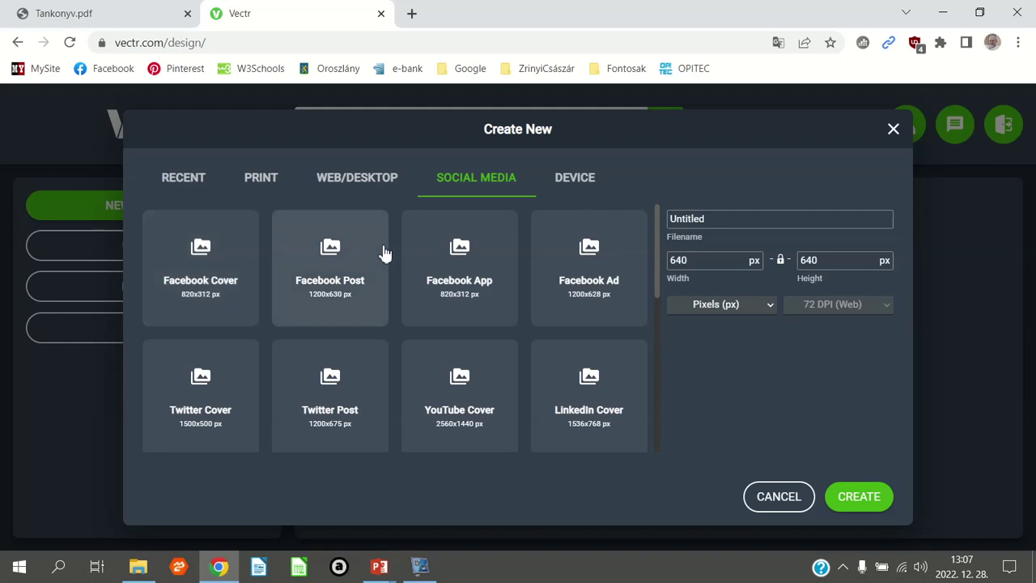
pyautogui.click(576, 183)
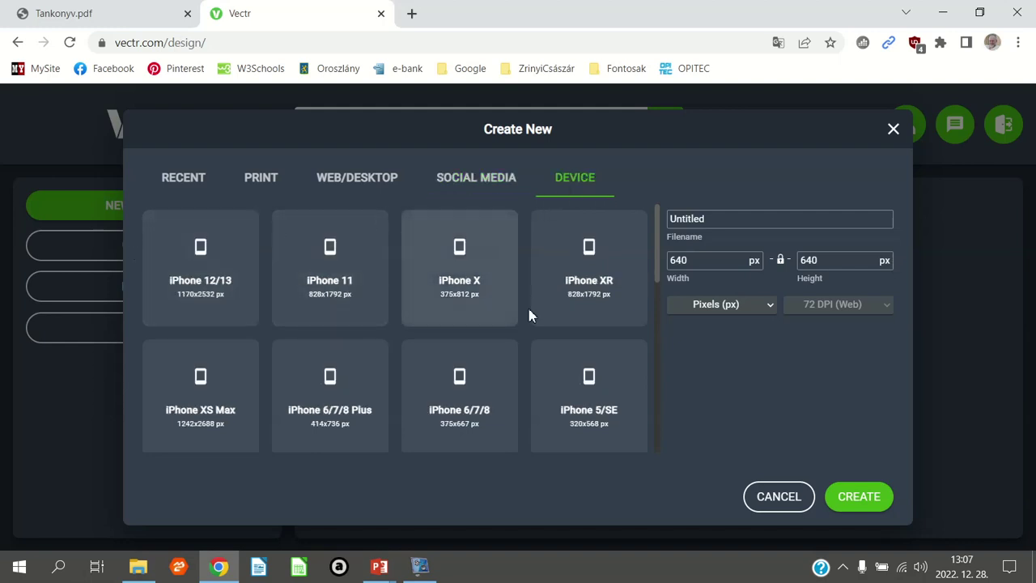
pyautogui.scroll(-3, 373, 365)
pyautogui.scroll(3, 372, 364)
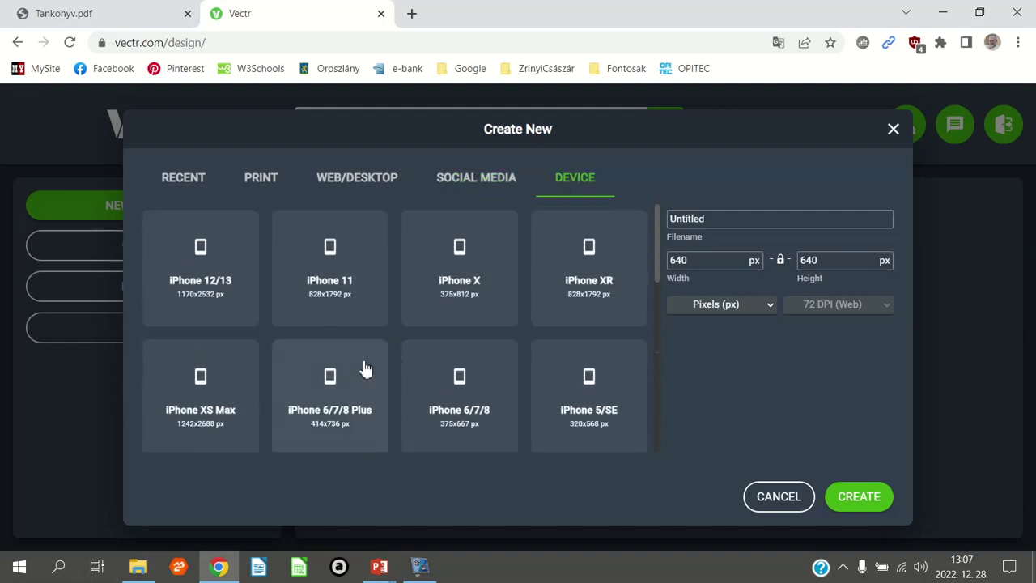
pyautogui.click(174, 186)
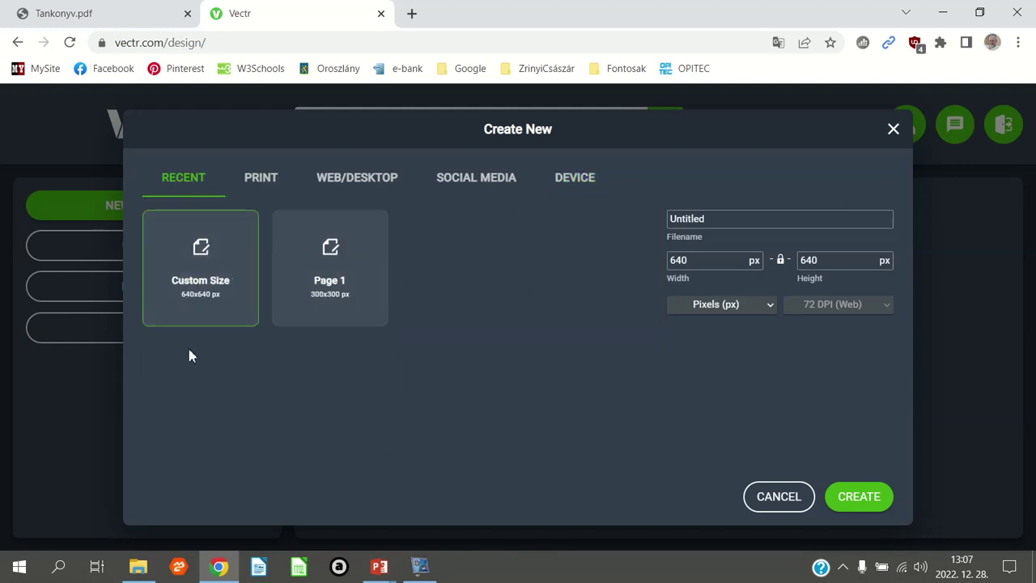
# Name the new design 'Alakzatok'.
pyautogui.doubleClick(735, 219)
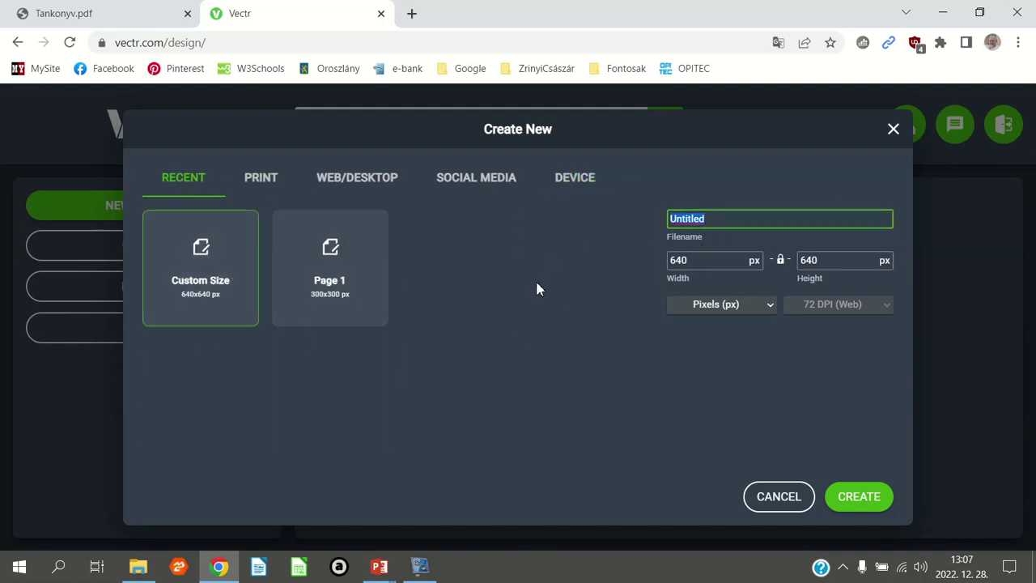
pyautogui.write('Alaka')
pyautogui.press('BackSpace')
pyautogui.write('zatok')
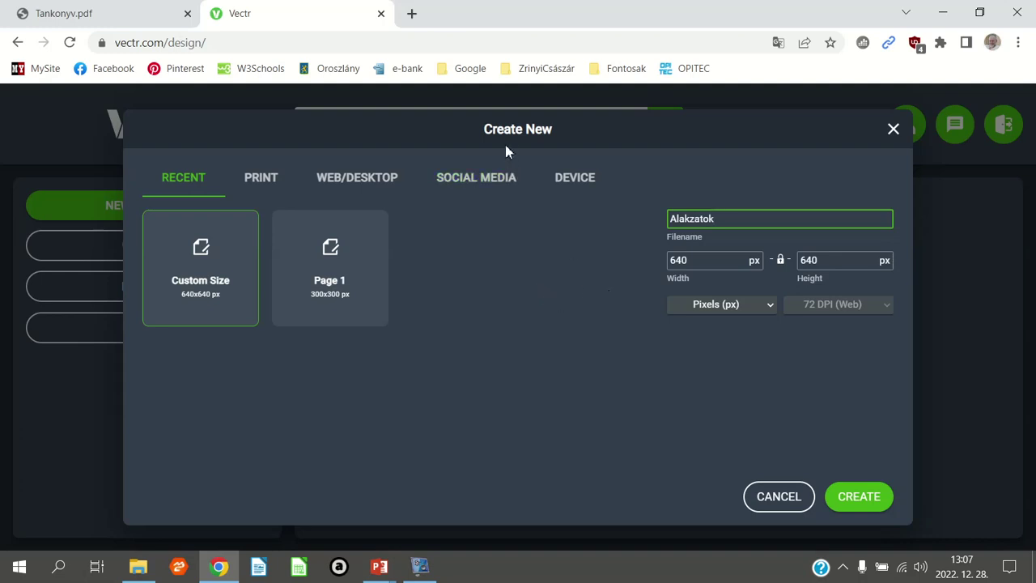
# Set the canvas to 500×500 with pixels as the unit, and create the design.
pyautogui.click(780, 260)
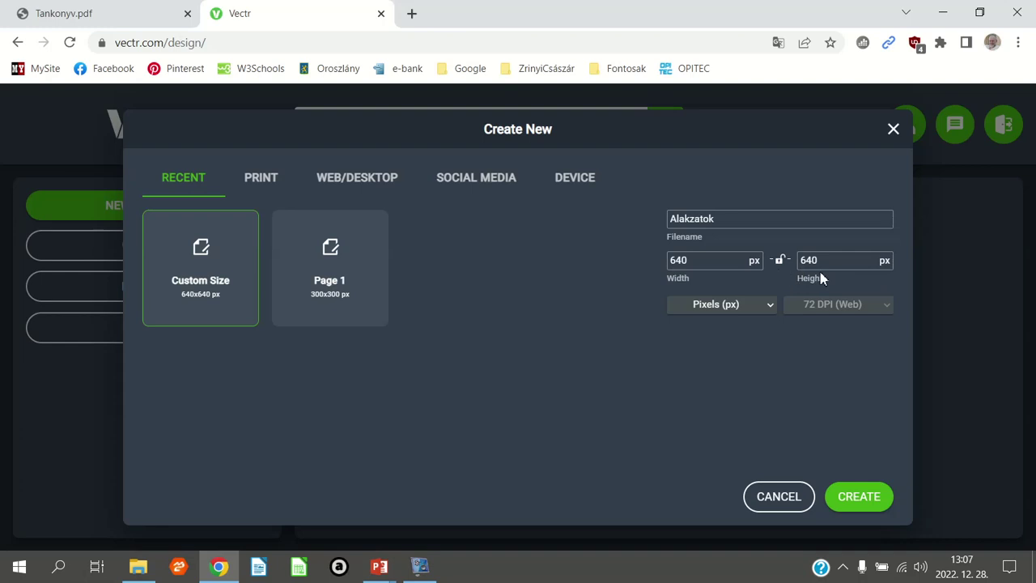
pyautogui.click(780, 261)
pyautogui.doubleClick(701, 261)
pyautogui.write('5000')
pyautogui.press('BackSpace')
pyautogui.click(578, 273)
pyautogui.click(715, 351)
pyautogui.click(748, 317)
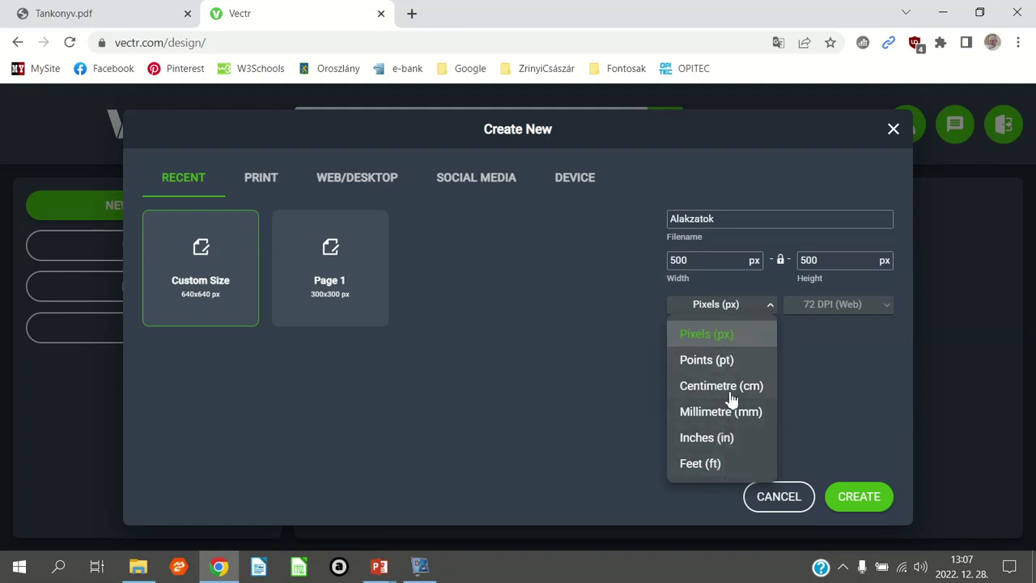
pyautogui.click(645, 418)
pyautogui.moveTo(704, 260)
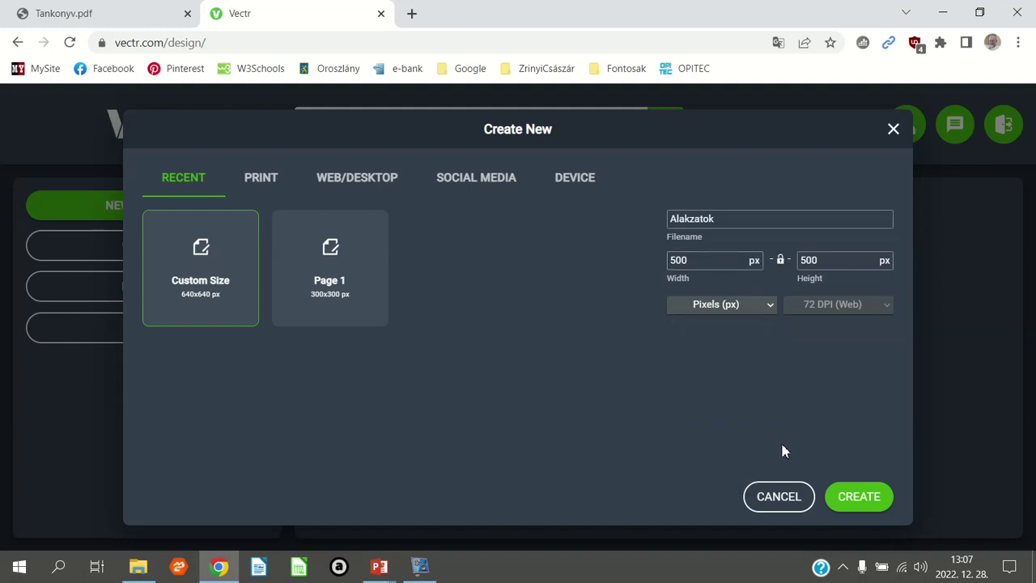
pyautogui.click(863, 497)
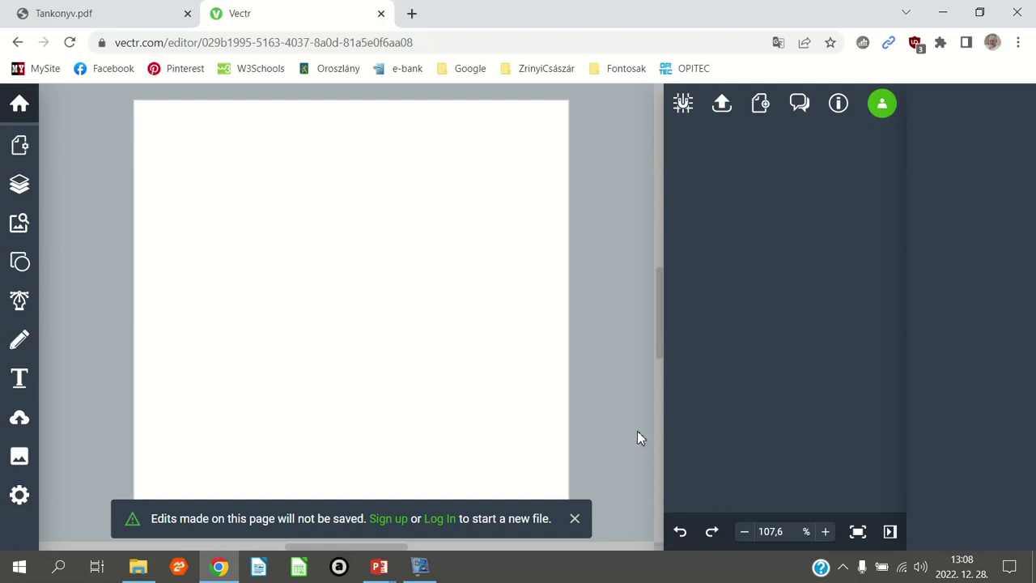
# Dismiss the not-saved notice and switch the browser to fullscreen with F11.
pyautogui.click(575, 519)
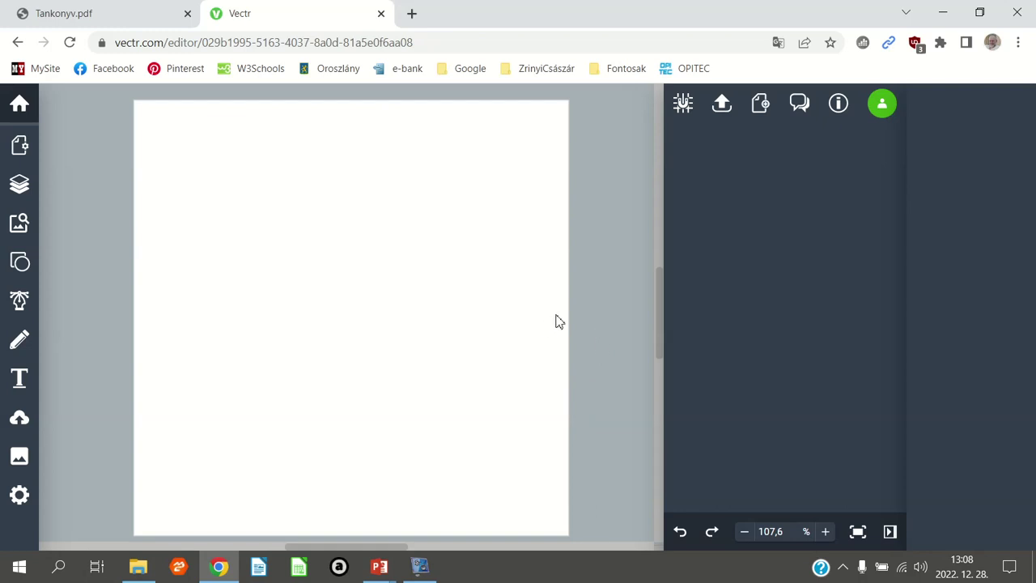
pyautogui.press('F11')
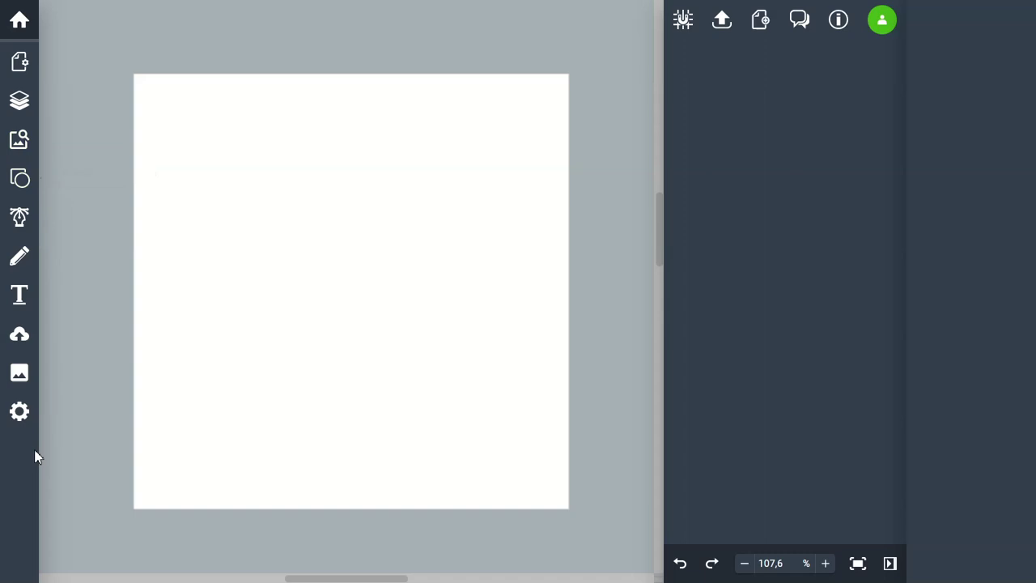
pyautogui.click(518, 55)
# Place a blue square from the Shapes library near the top of the page.
pyautogui.click(22, 182)
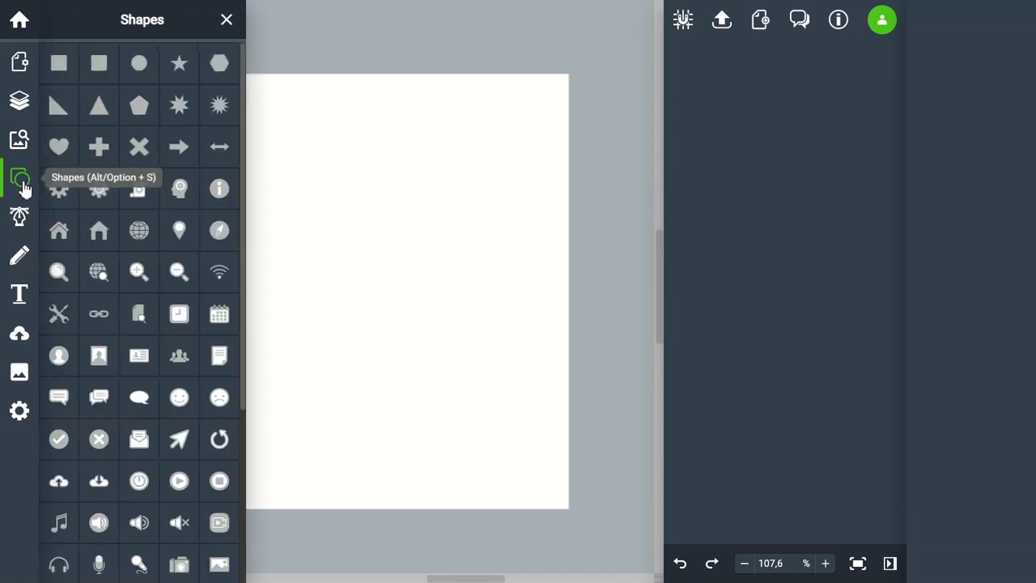
pyautogui.scroll(-3, 143, 238)
pyautogui.scroll(-1, 161, 242)
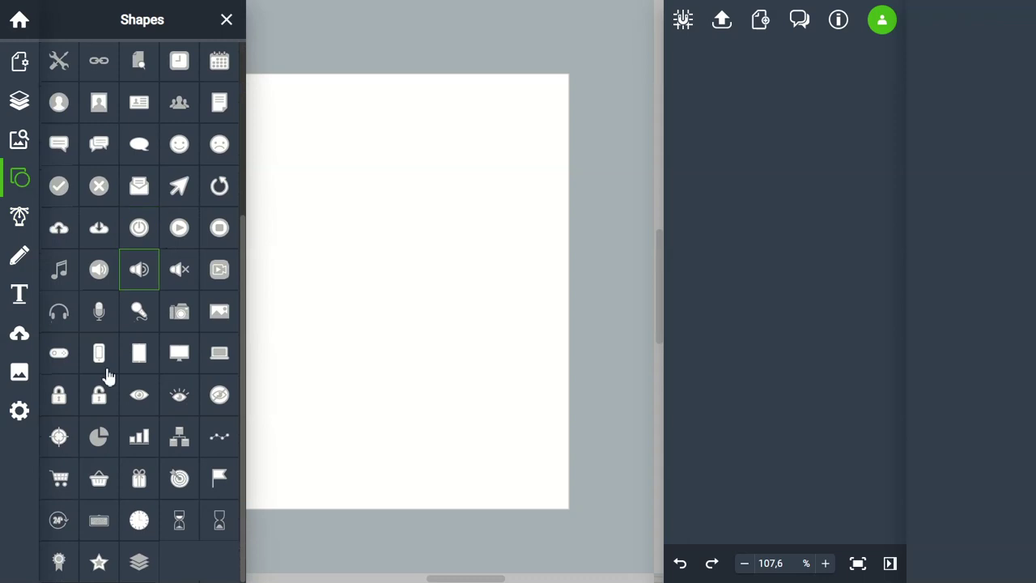
pyautogui.scroll(3, 113, 510)
pyautogui.scroll(-3, 119, 477)
pyautogui.scroll(3, 120, 470)
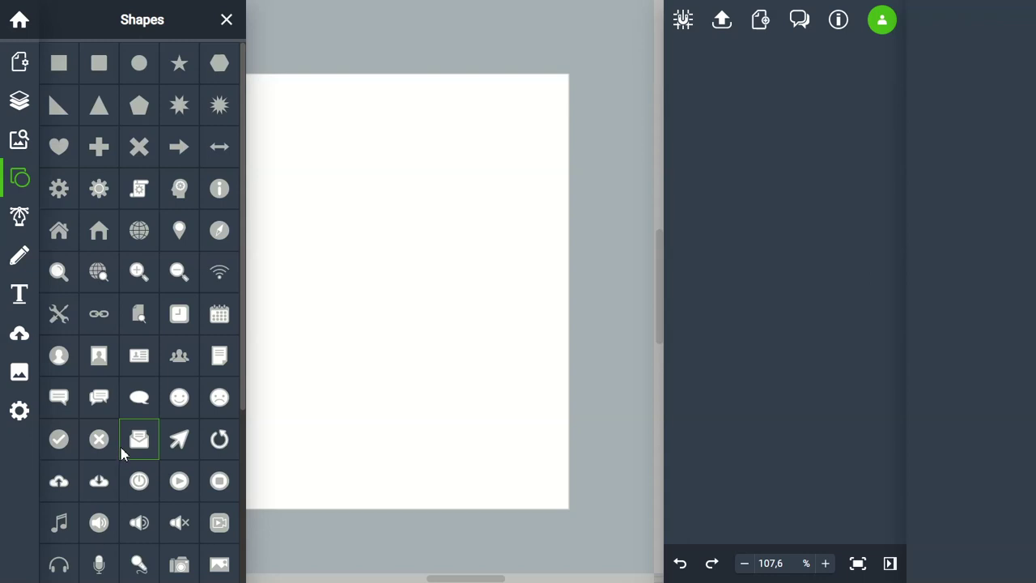
pyautogui.click(53, 69)
pyautogui.click(422, 174)
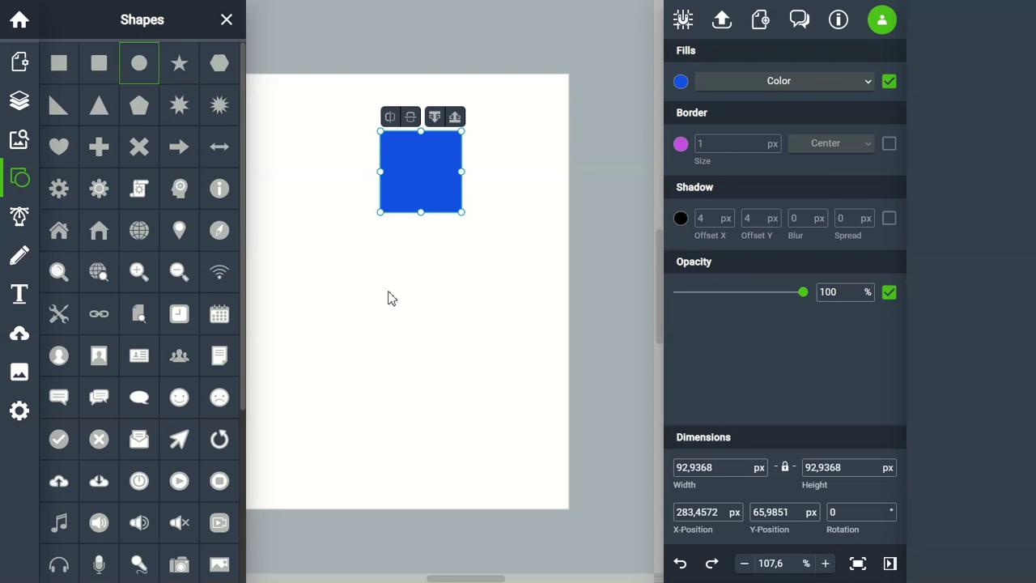
# Add a circle below the square, a star near the bottom, and a triangle at left.
pyautogui.moveTo(144, 75); pyautogui.dragTo(422, 300)
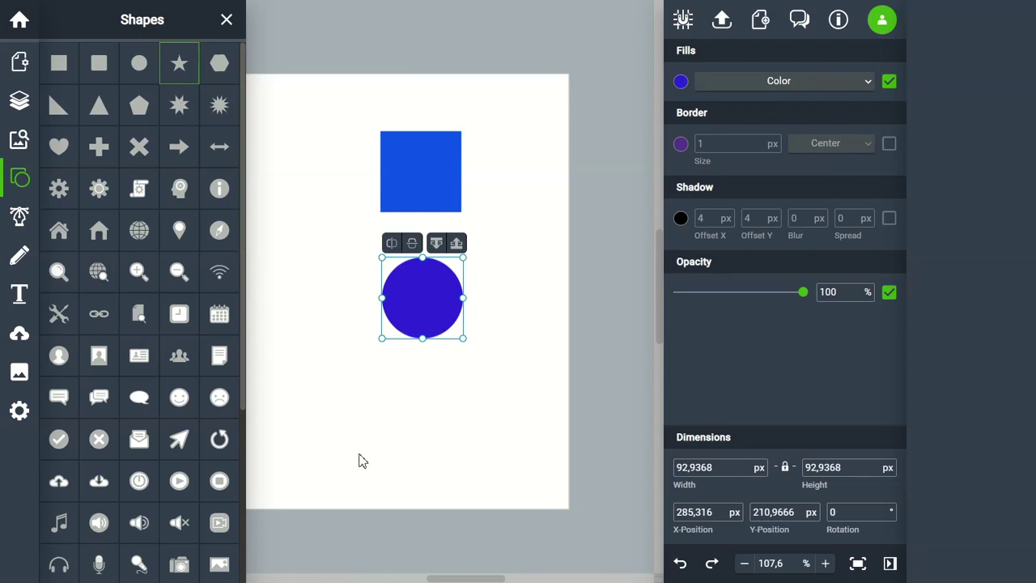
pyautogui.click(443, 441)
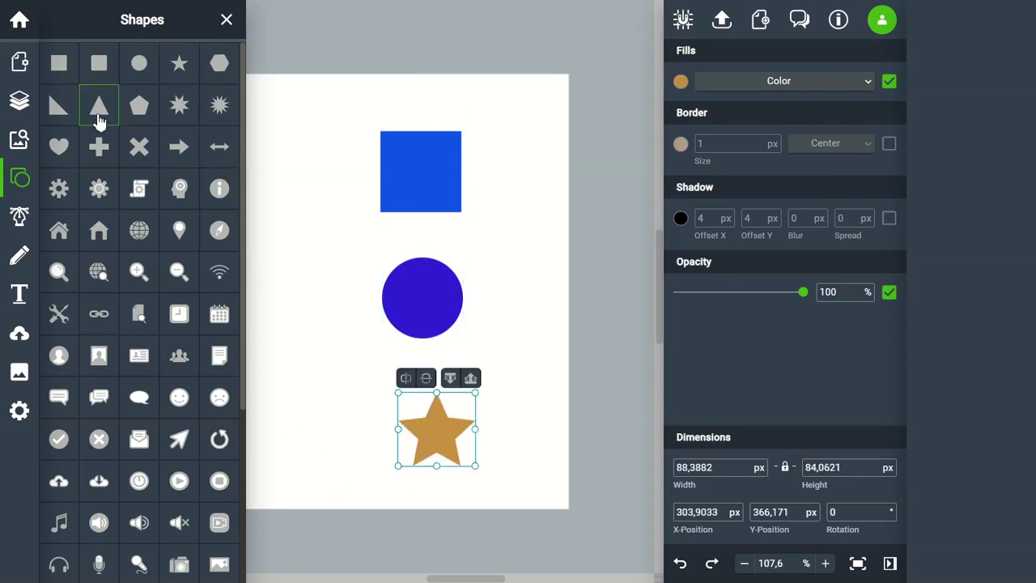
pyautogui.moveTo(95, 119); pyautogui.dragTo(311, 258)
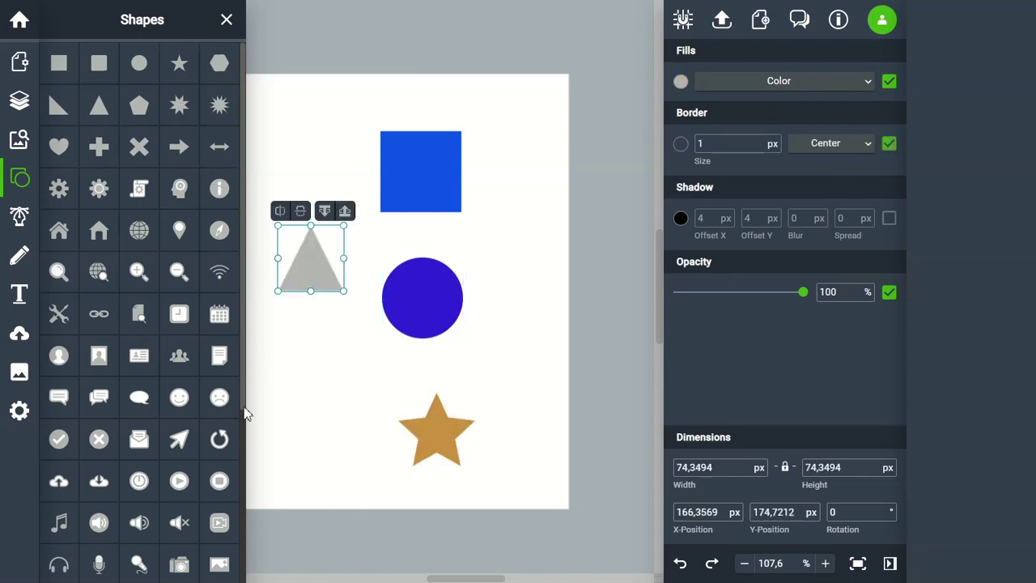
pyautogui.click(227, 20)
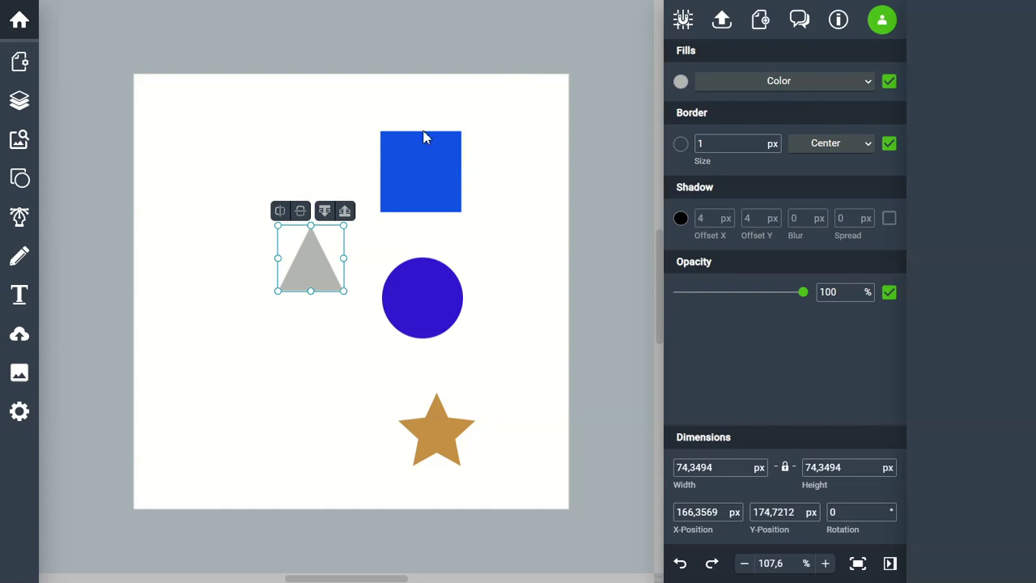
pyautogui.click(126, 220)
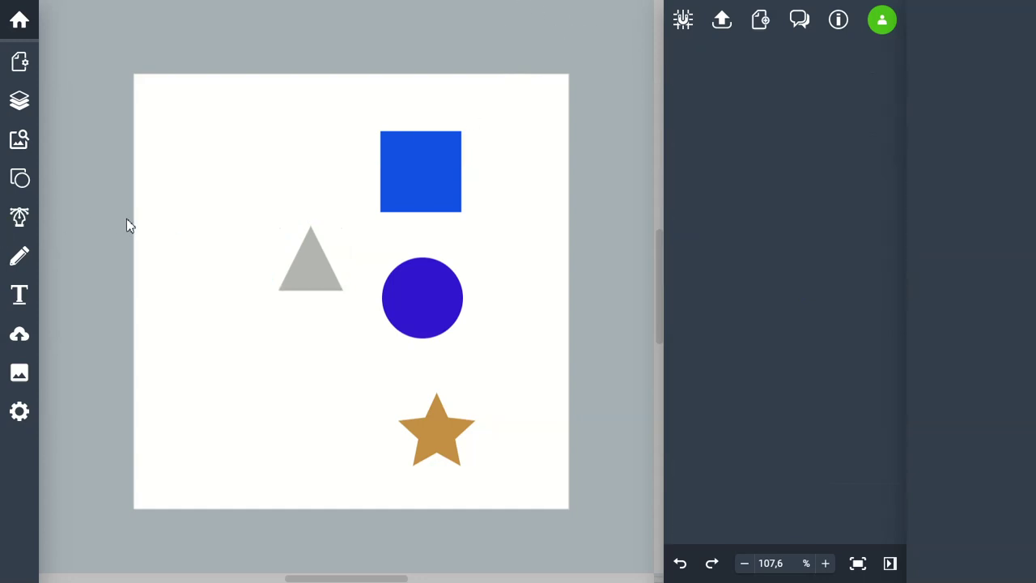
# Recolour the square's fill from blue to yellow (#FFF312) after trying green shades.
pyautogui.click(413, 194)
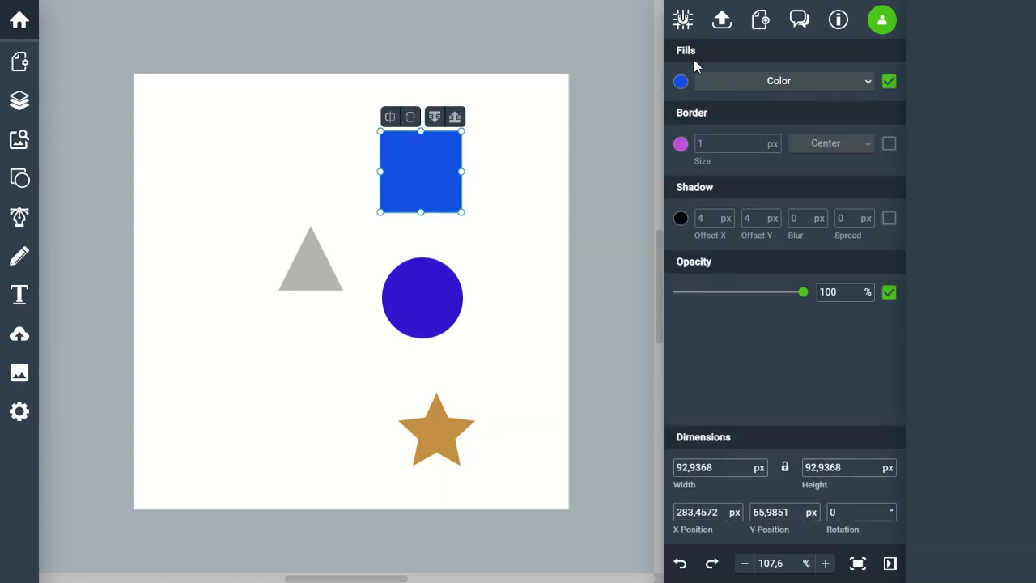
pyautogui.click(889, 84)
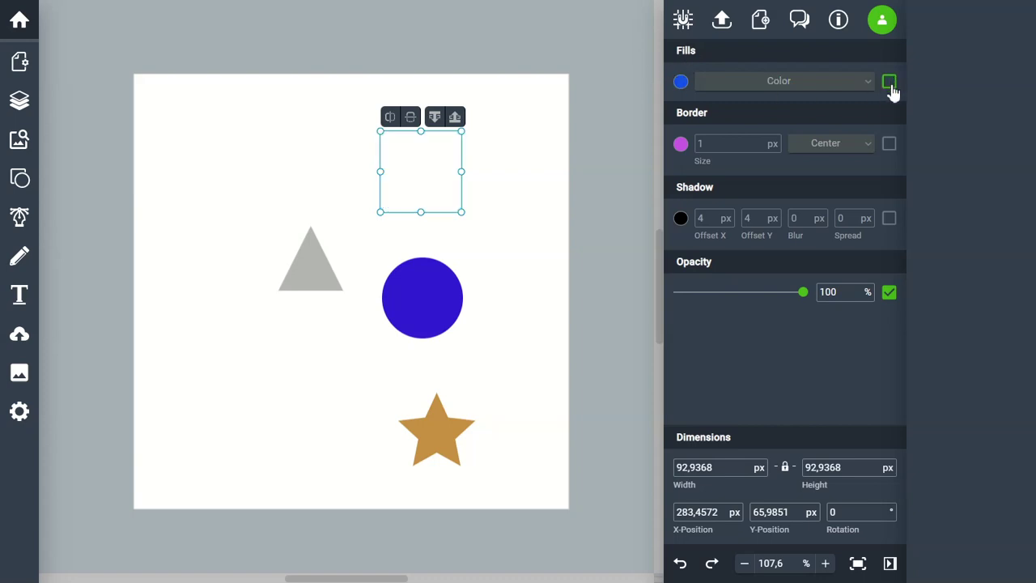
pyautogui.click(890, 83)
pyautogui.click(891, 84)
pyautogui.click(890, 84)
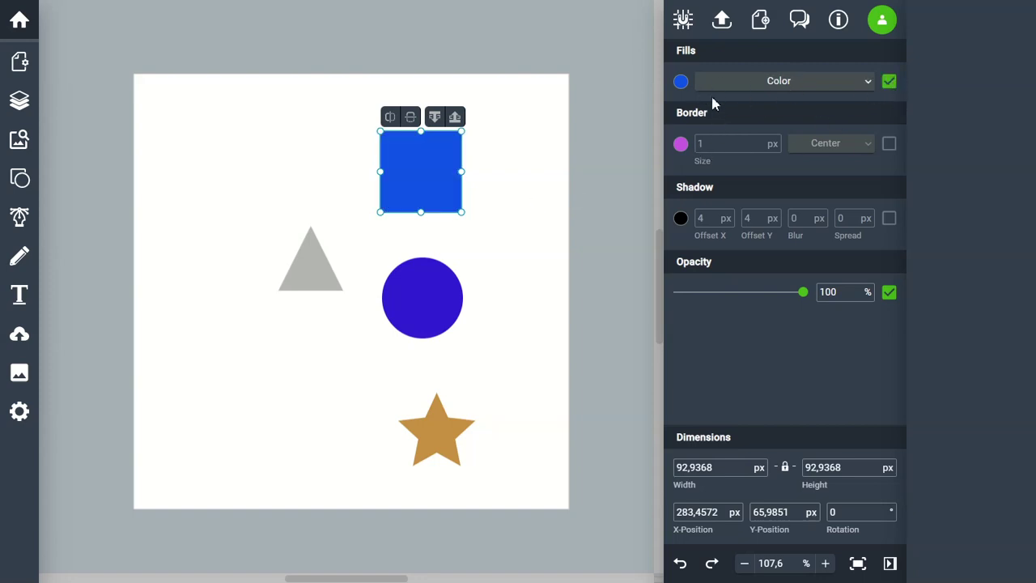
pyautogui.click(680, 83)
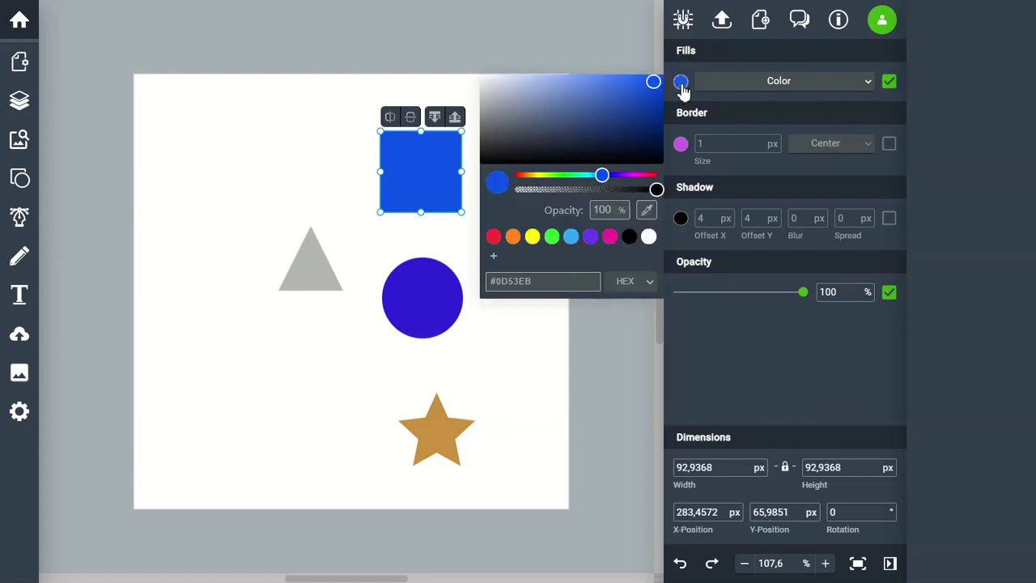
pyautogui.click(533, 237)
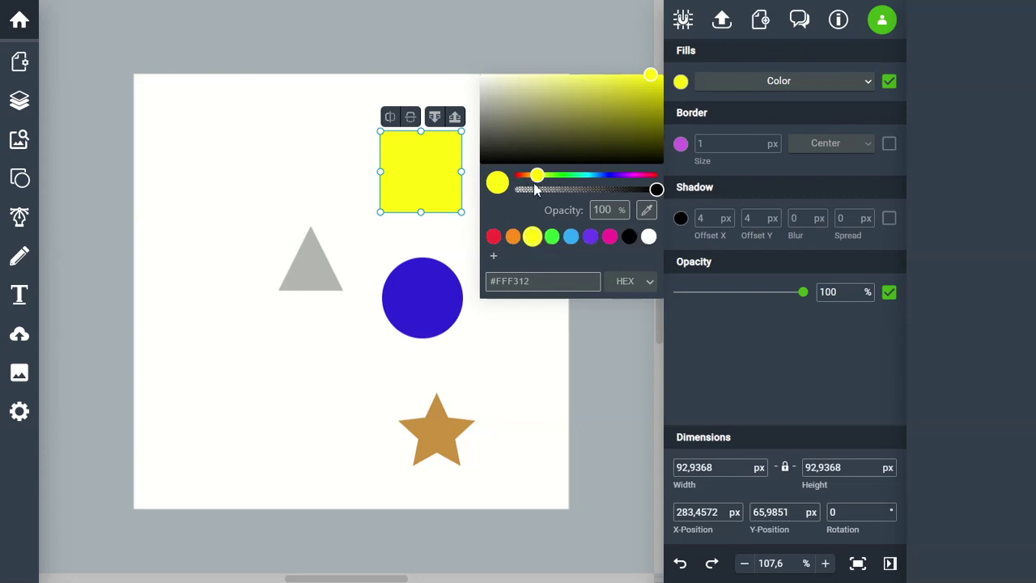
pyautogui.moveTo(537, 175)
pyautogui.mouseDown()
pyautogui.moveTo(617, 175)
pyautogui.moveTo(580, 175)
pyautogui.mouseUp()
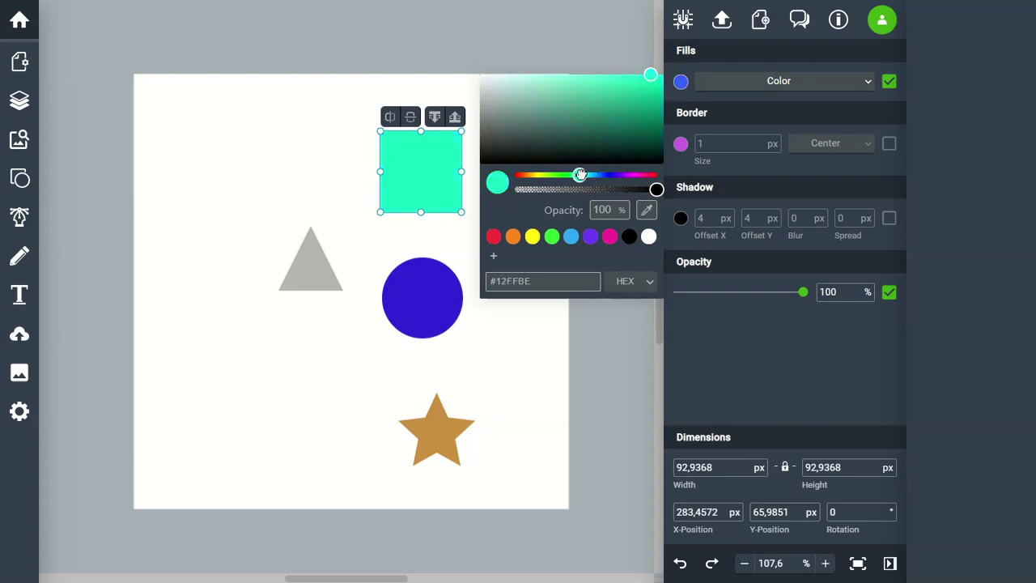
pyautogui.click(653, 89)
pyautogui.moveTo(654, 91)
pyautogui.mouseDown()
pyautogui.moveTo(558, 127)
pyautogui.moveTo(637, 93)
pyautogui.moveTo(515, 113)
pyautogui.moveTo(615, 144)
pyautogui.moveTo(607, 102)
pyautogui.moveTo(647, 85)
pyautogui.mouseUp()
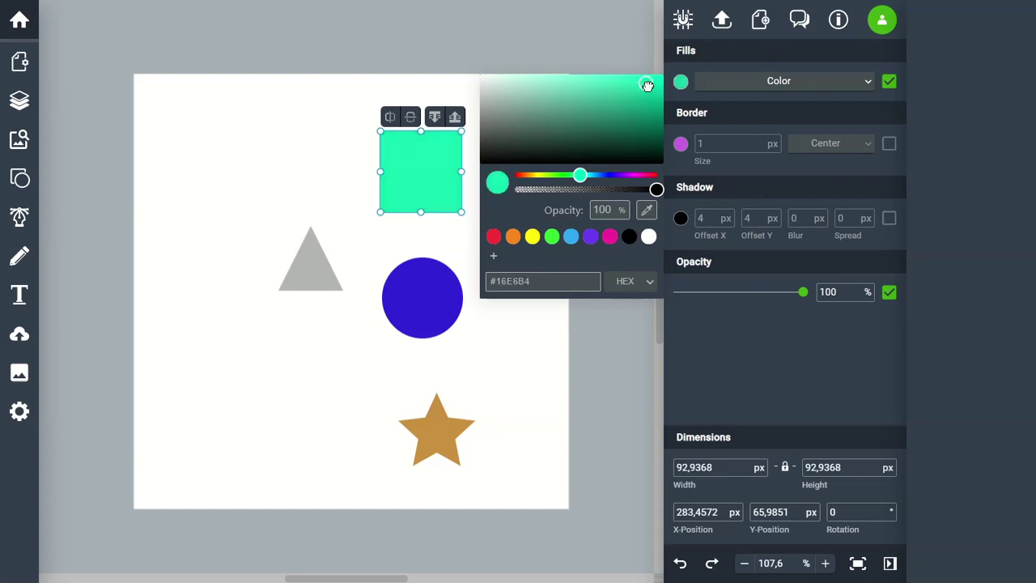
pyautogui.click(532, 237)
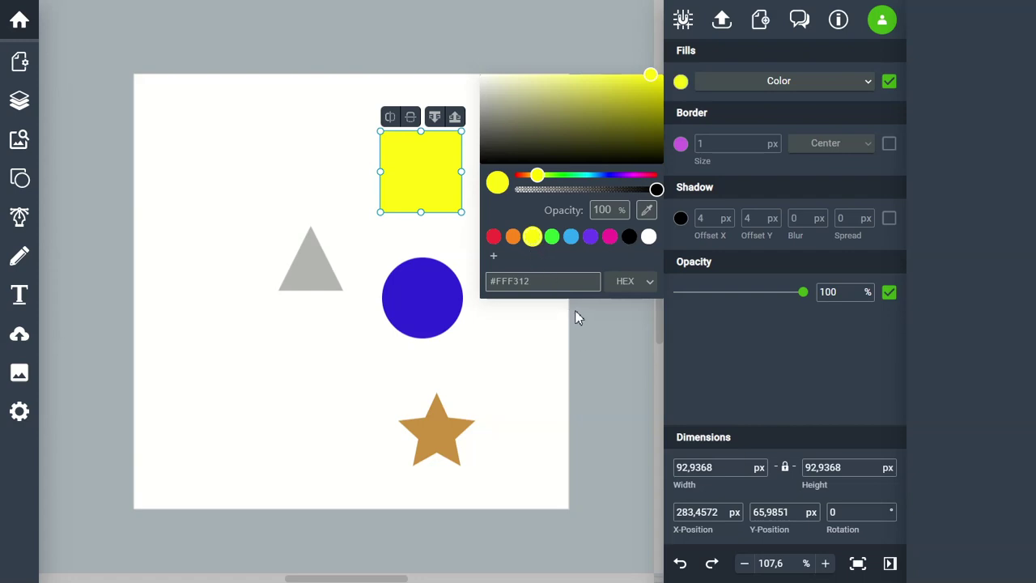
pyautogui.click(577, 318)
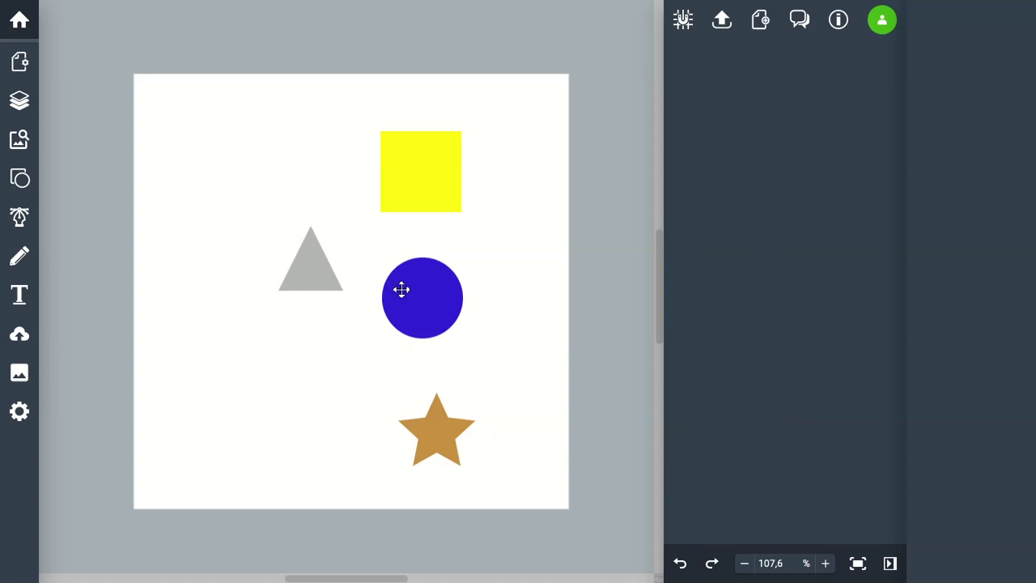
# Fill the grey triangle red (#F72F3A).
pyautogui.click(317, 264)
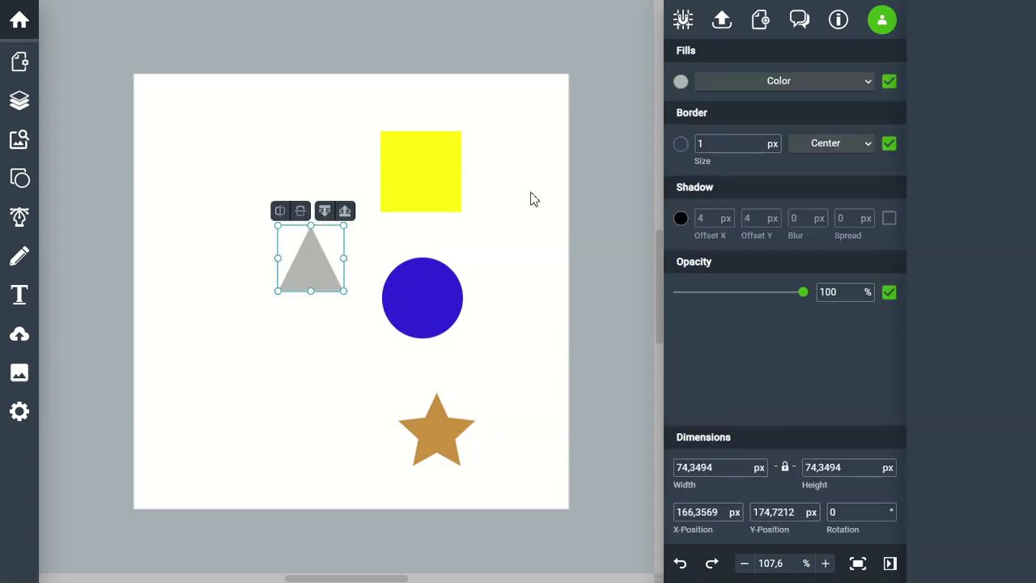
pyautogui.click(681, 82)
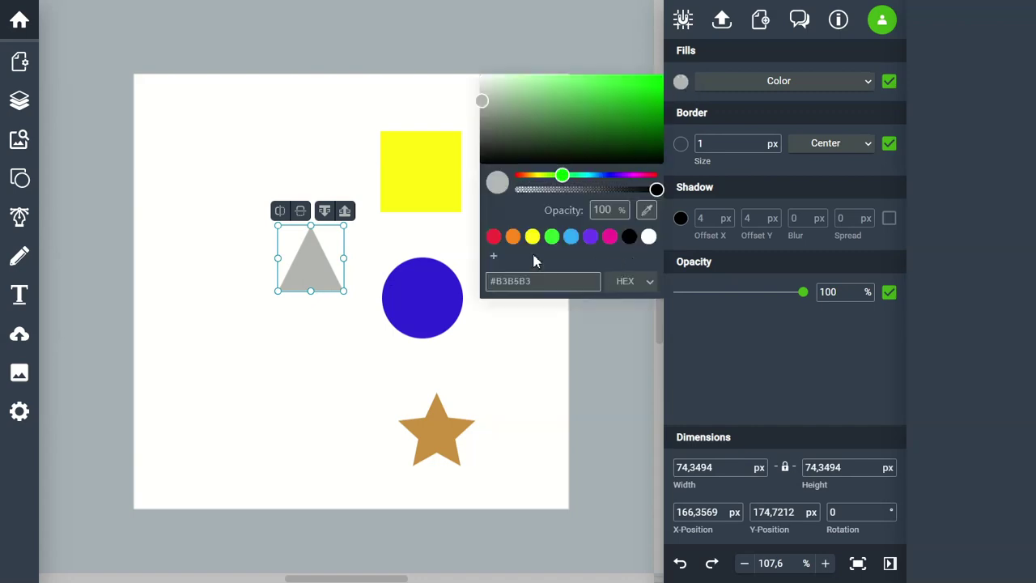
pyautogui.click(494, 239)
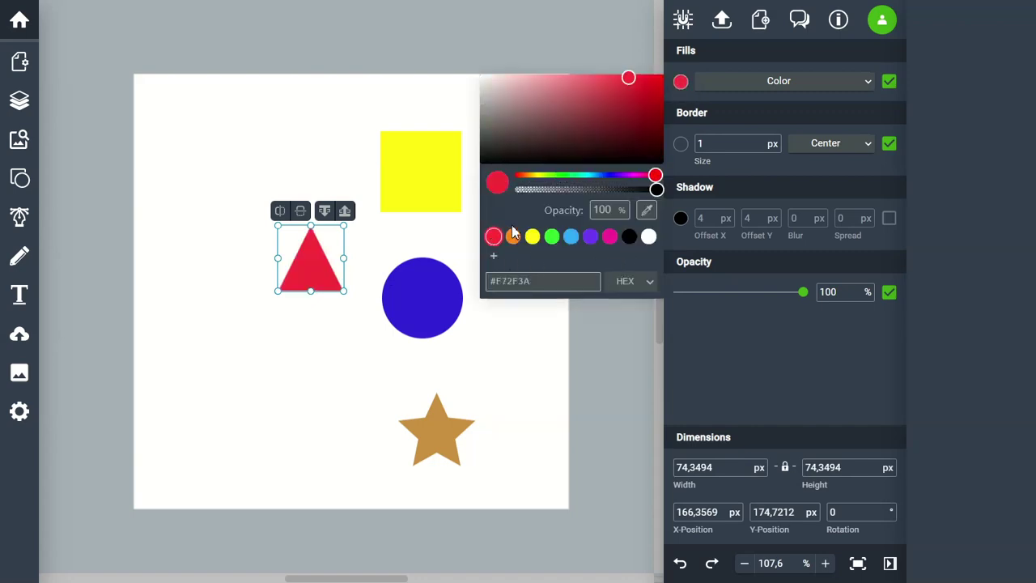
pyautogui.press('Escape')
# Fill the star green (#35ED35) after trying white and light grey.
pyautogui.click(435, 440)
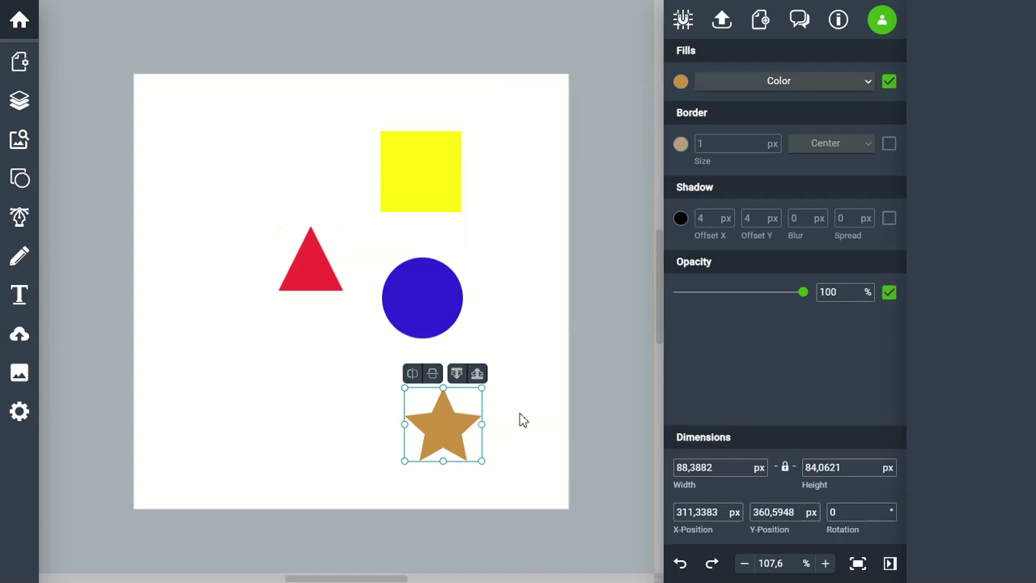
pyautogui.click(681, 81)
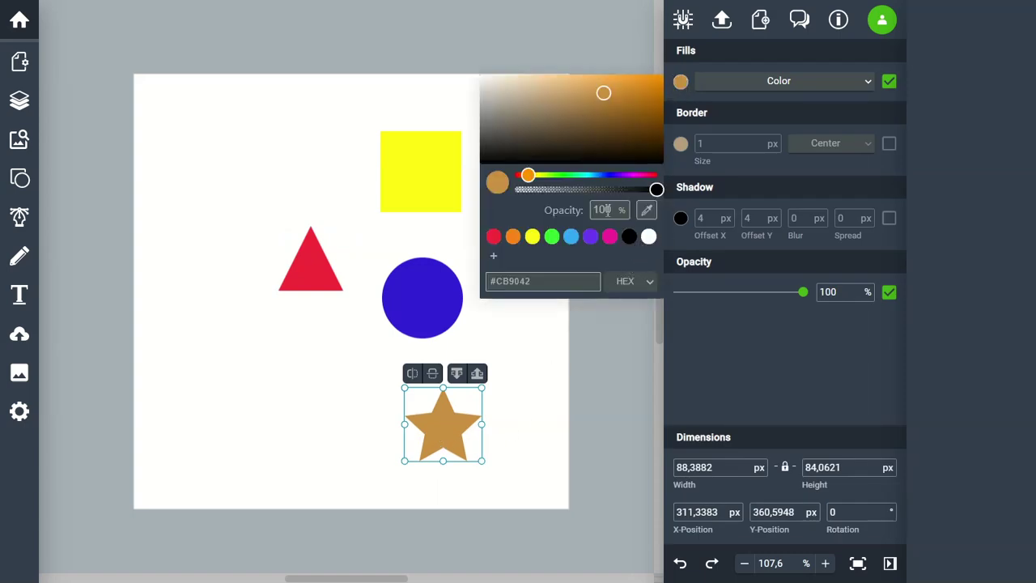
pyautogui.click(648, 236)
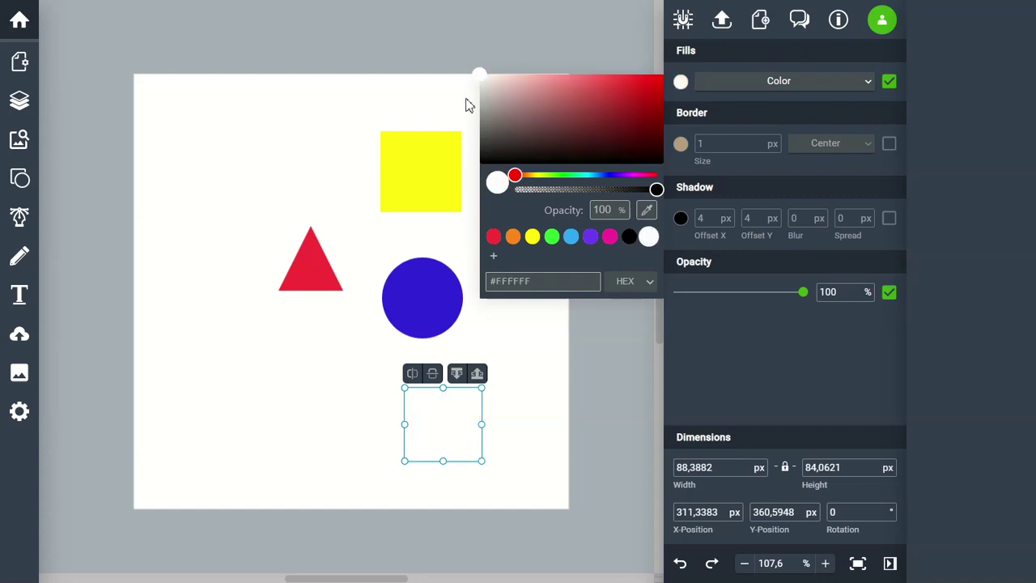
pyautogui.moveTo(484, 80); pyautogui.dragTo(484, 98)
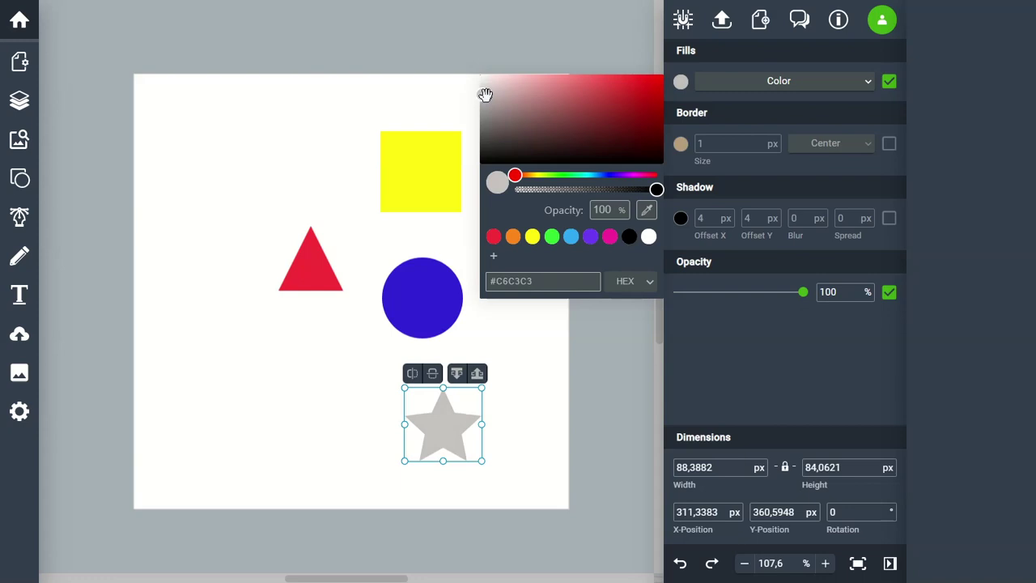
pyautogui.click(551, 236)
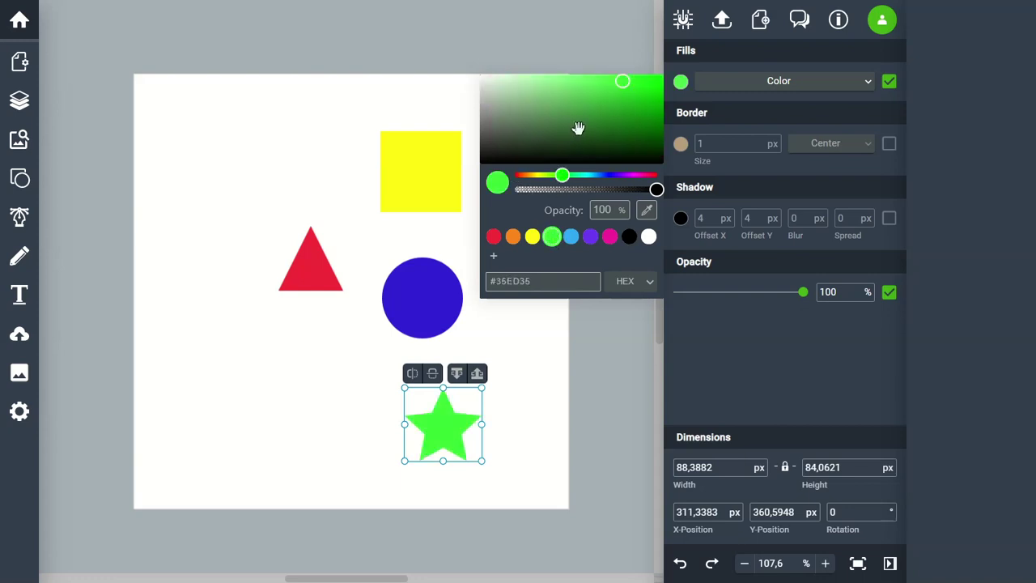
# Shift the blue circle slightly left and raise the yellow square a little.
pyautogui.click(344, 43)
pyautogui.moveTo(430, 294)
pyautogui.mouseDown()
pyautogui.moveTo(403, 302)
pyautogui.moveTo(411, 284)
pyautogui.mouseUp()
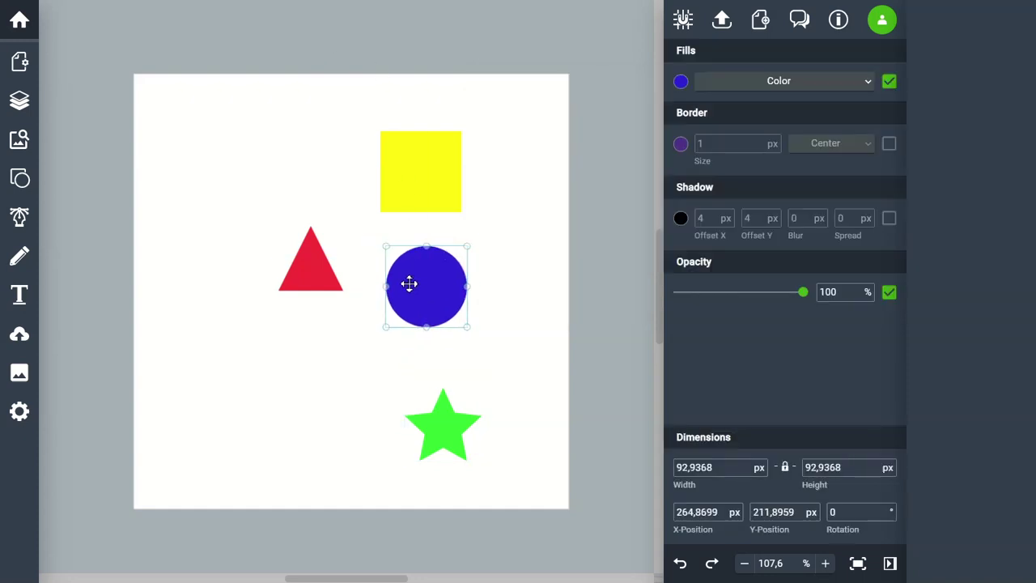
pyautogui.click(126, 416)
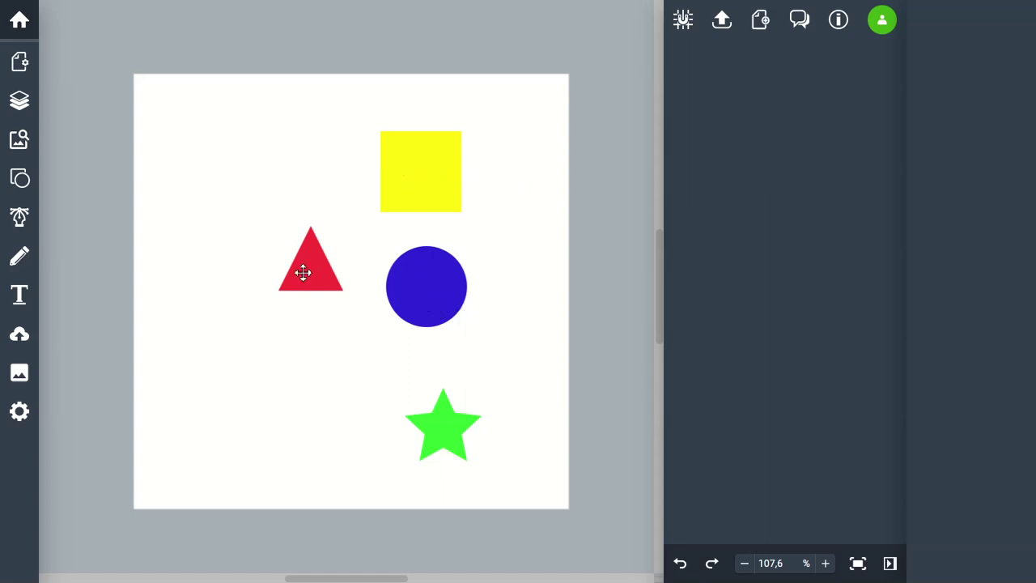
pyautogui.click(429, 173)
pyautogui.moveTo(429, 173)
pyautogui.mouseDown()
pyautogui.moveTo(396, 154)
pyautogui.moveTo(238, 157)
pyautogui.moveTo(213, 268)
pyautogui.moveTo(344, 292)
pyautogui.moveTo(433, 167)
pyautogui.mouseUp()
pyautogui.click(298, 187)
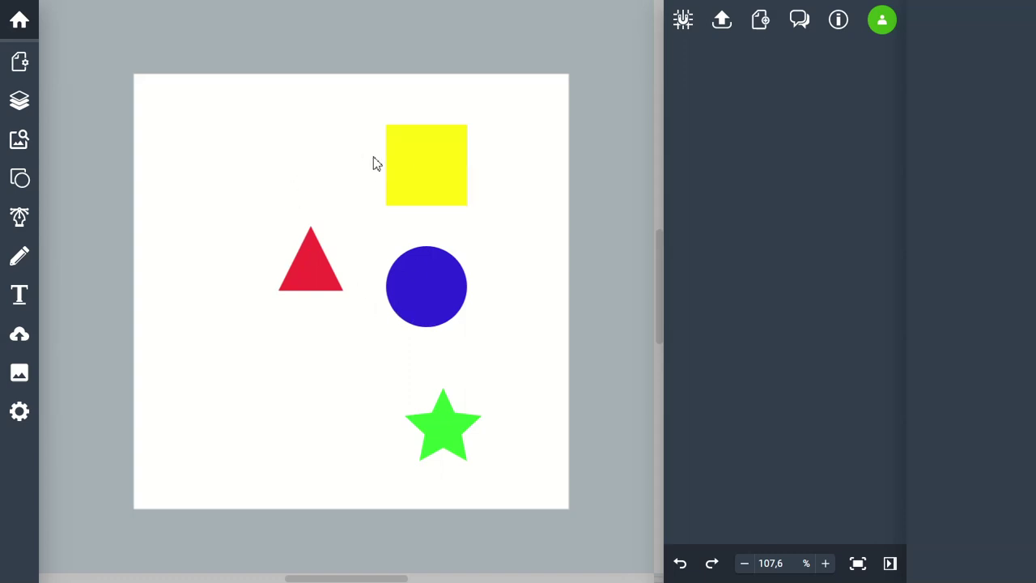
# Stack the circle, triangle and star onto the yellow square.
pyautogui.moveTo(433, 318); pyautogui.dragTo(462, 220)
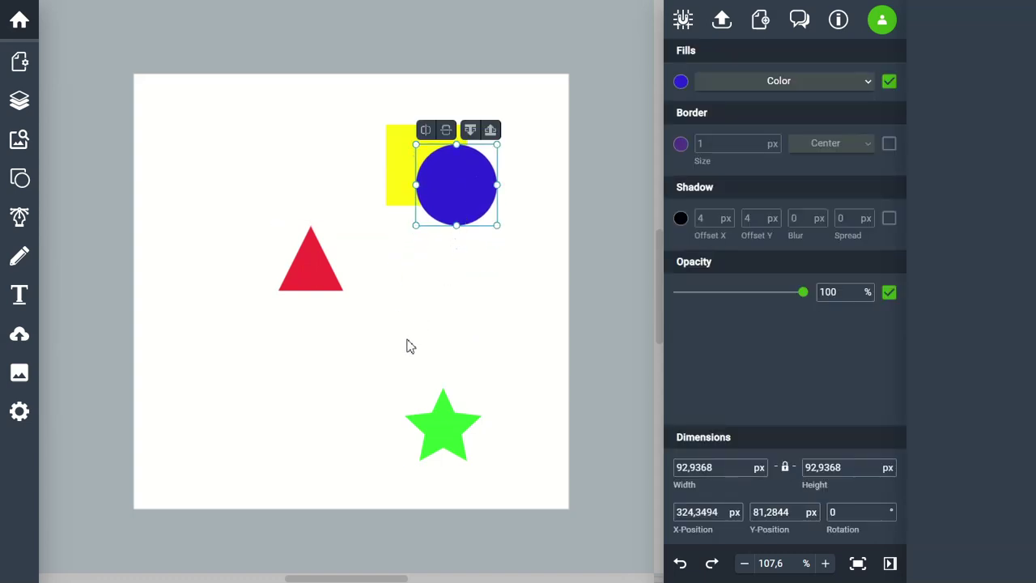
pyautogui.moveTo(308, 275); pyautogui.dragTo(415, 212)
pyautogui.moveTo(435, 413); pyautogui.dragTo(423, 161)
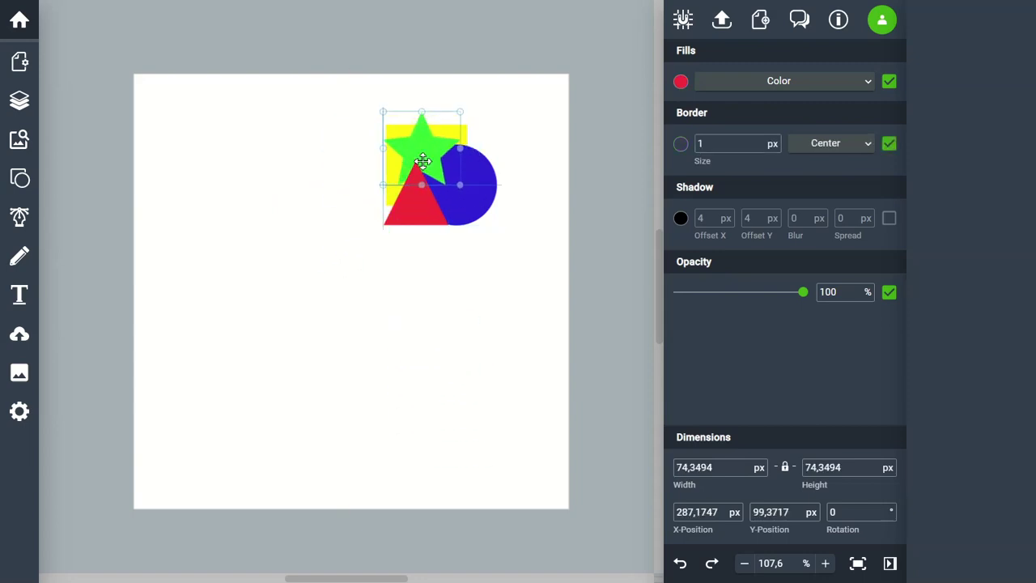
pyautogui.click(370, 282)
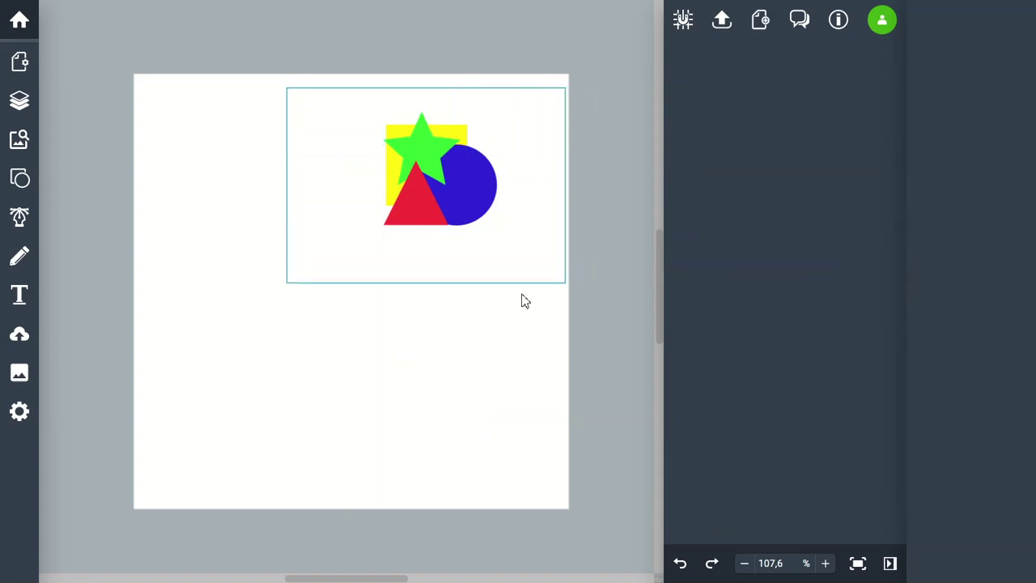
# Select all four shapes and move the group toward the page centre.
pyautogui.moveTo(336, 107); pyautogui.dragTo(552, 334)
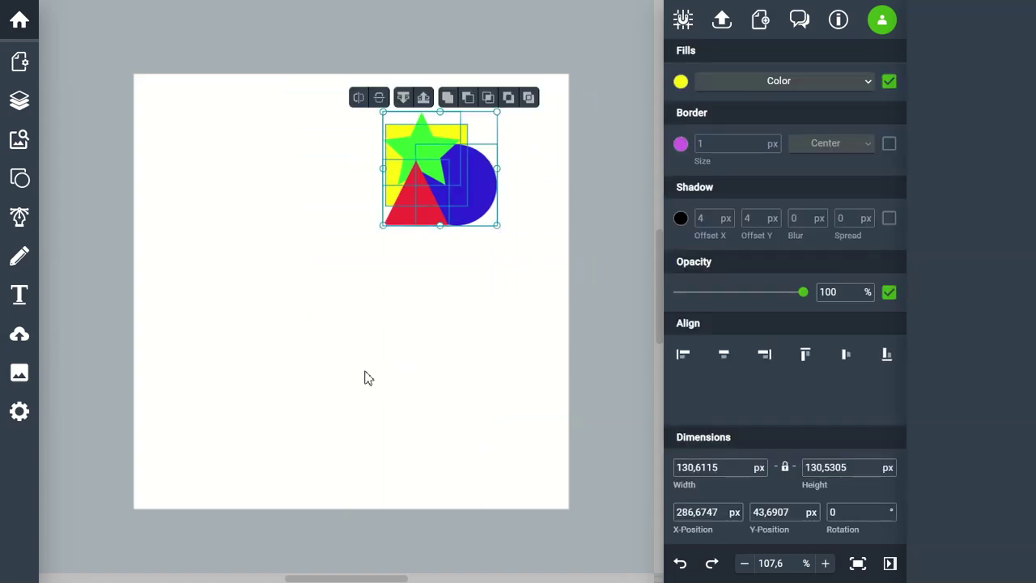
pyautogui.click(334, 48)
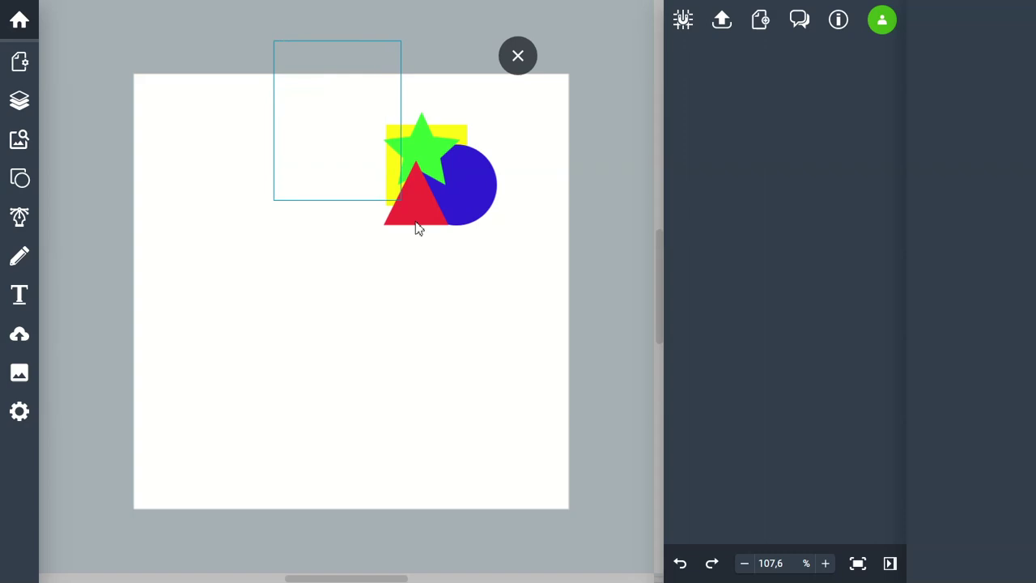
pyautogui.moveTo(301, 78); pyautogui.dragTo(569, 298)
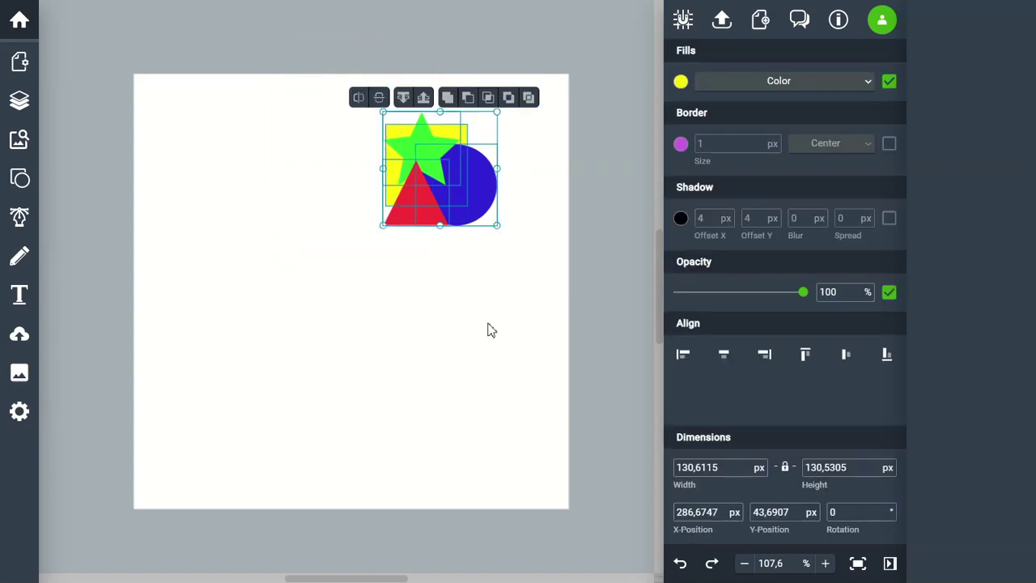
pyautogui.moveTo(483, 187); pyautogui.dragTo(396, 304)
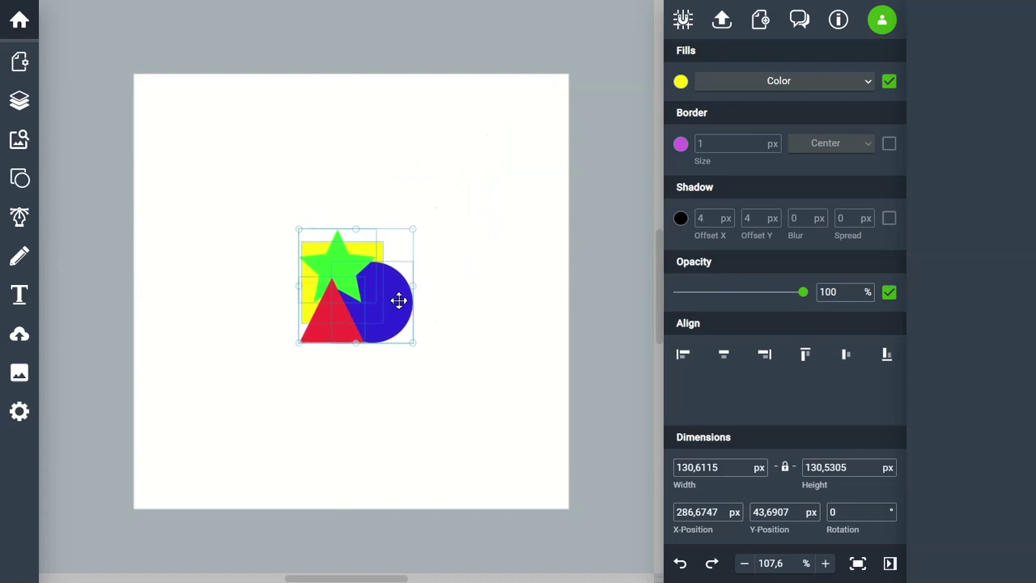
pyautogui.click(610, 201)
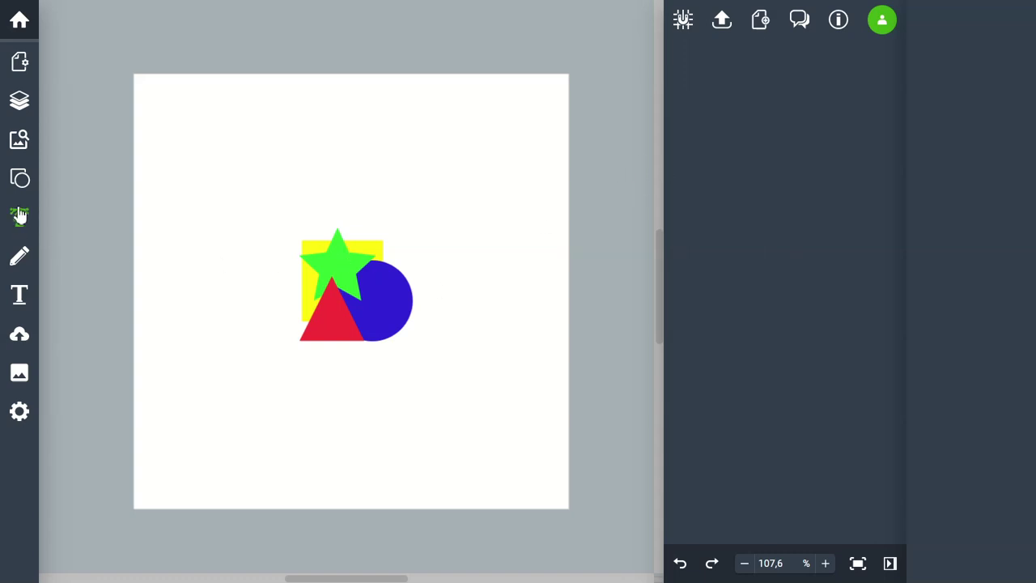
# Scale the shape group up to about 241 px wide, shifting it up and left.
pyautogui.moveTo(125, 178); pyautogui.dragTo(499, 391)
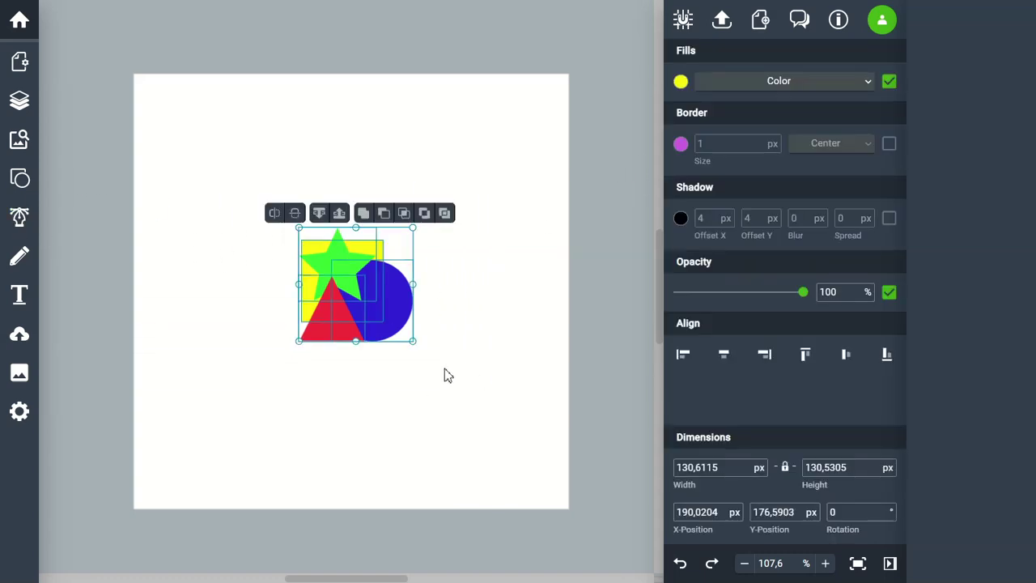
pyautogui.moveTo(412, 340)
pyautogui.mouseDown()
pyautogui.moveTo(472, 407)
pyautogui.moveTo(453, 369)
pyautogui.moveTo(476, 394)
pyautogui.mouseUp()
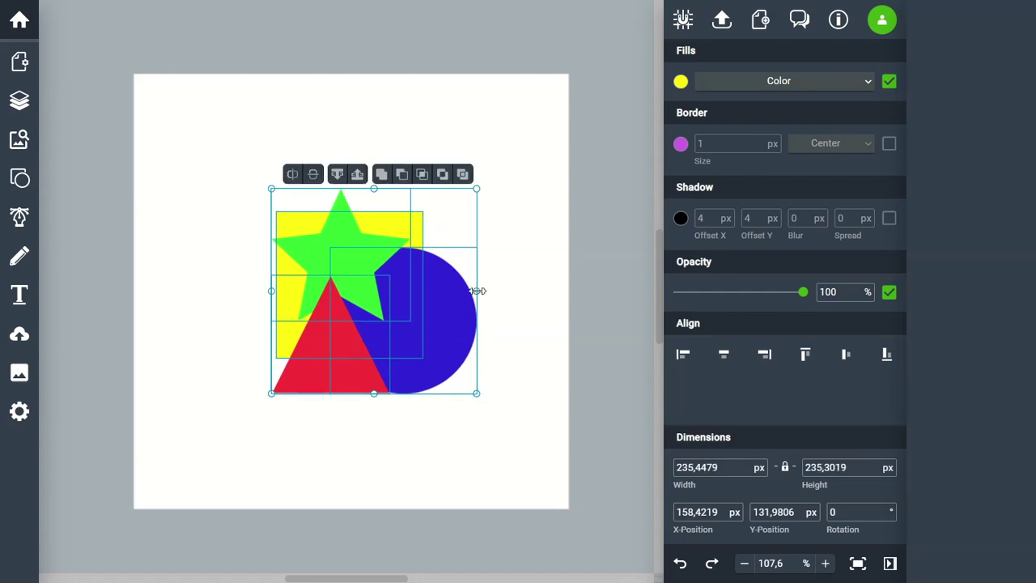
pyautogui.moveTo(478, 290); pyautogui.dragTo(398, 291)
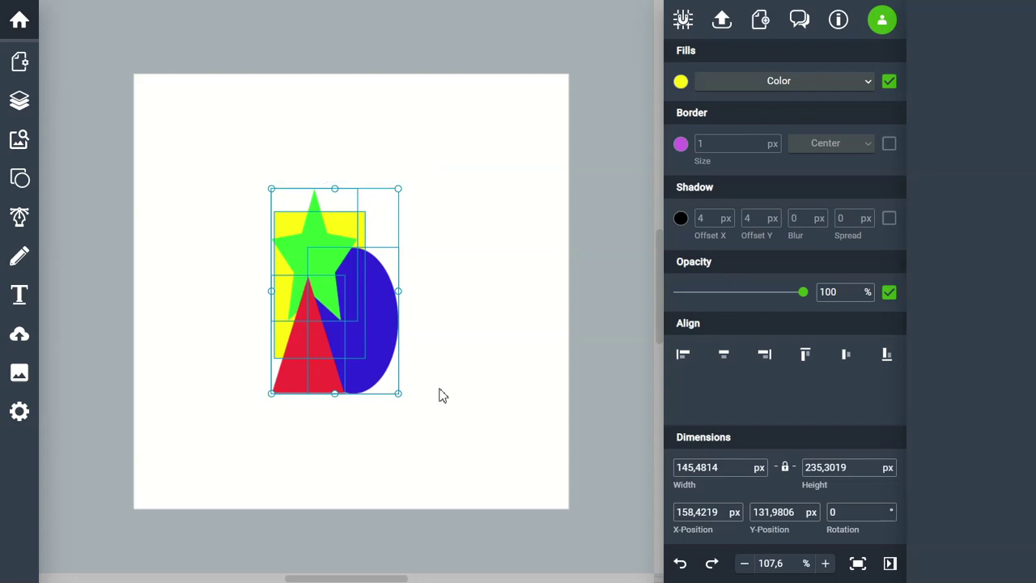
pyautogui.hotkey('ctrl', 'z')
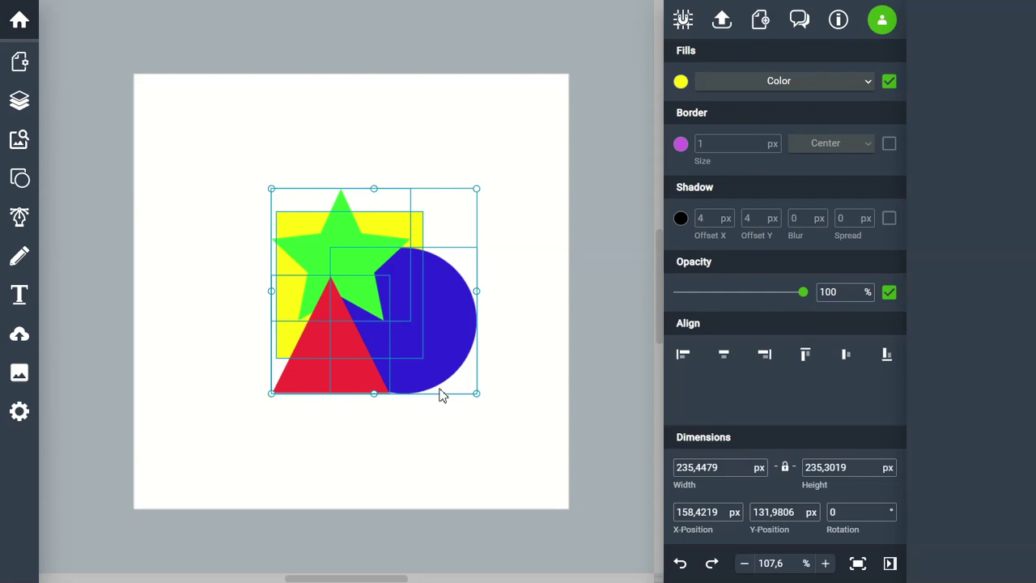
pyautogui.hotkey('ctrl', 'z')
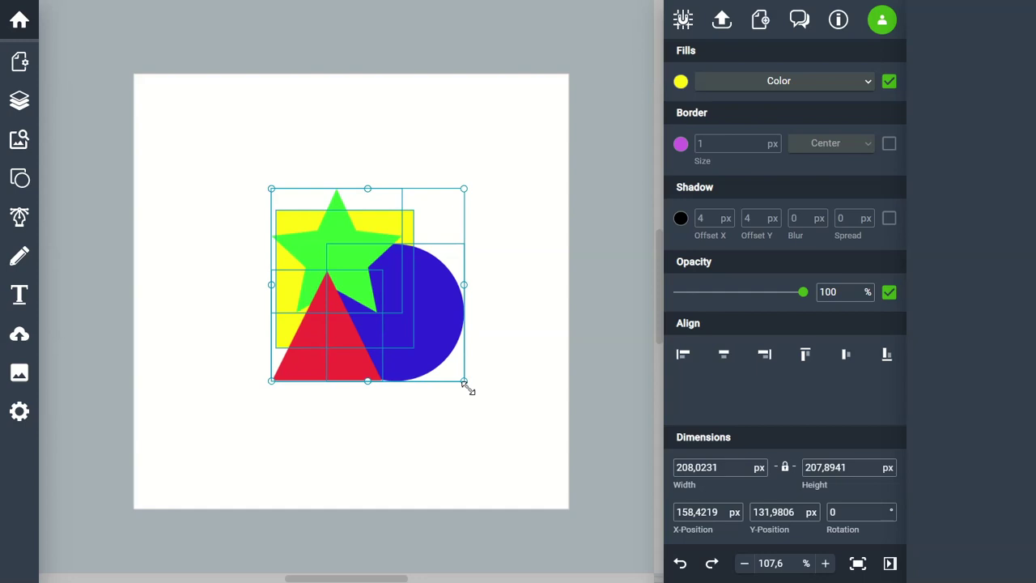
pyautogui.moveTo(454, 372); pyautogui.dragTo(481, 398)
pyautogui.moveTo(461, 349)
pyautogui.mouseDown()
pyautogui.moveTo(449, 342)
pyautogui.moveTo(448, 354)
pyautogui.mouseUp()
pyautogui.click(610, 293)
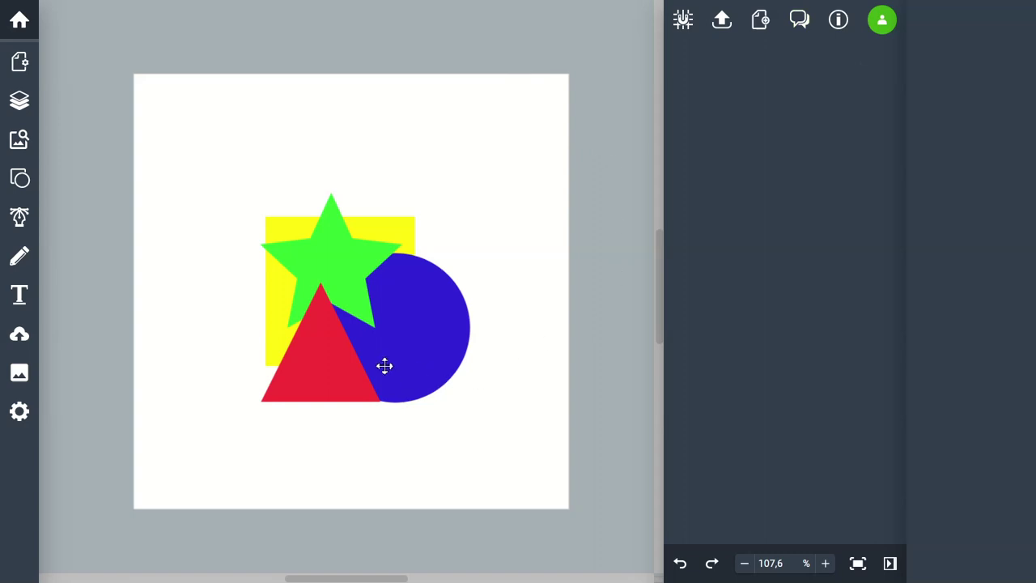
pyautogui.click(321, 342)
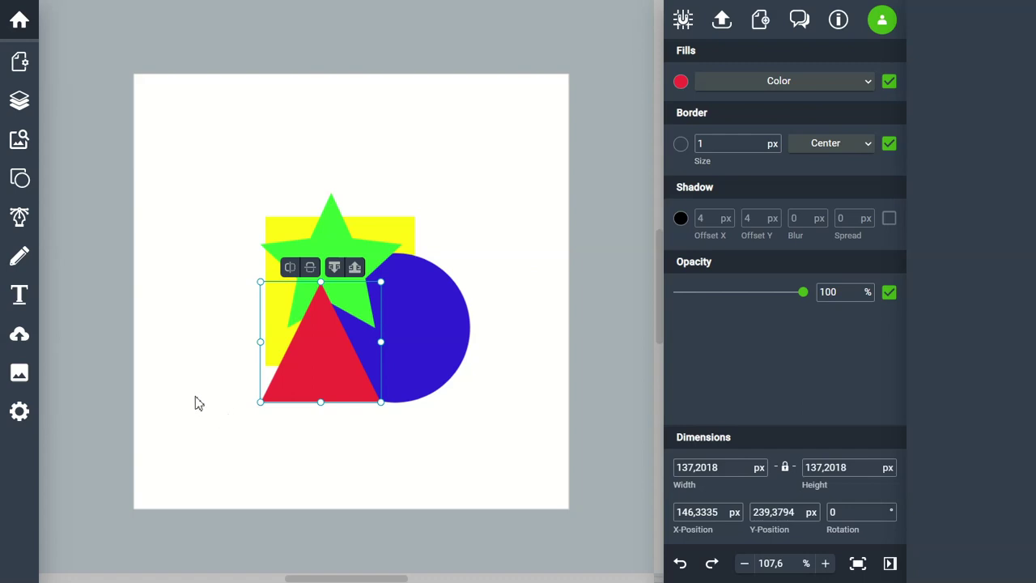
pyautogui.click(311, 269)
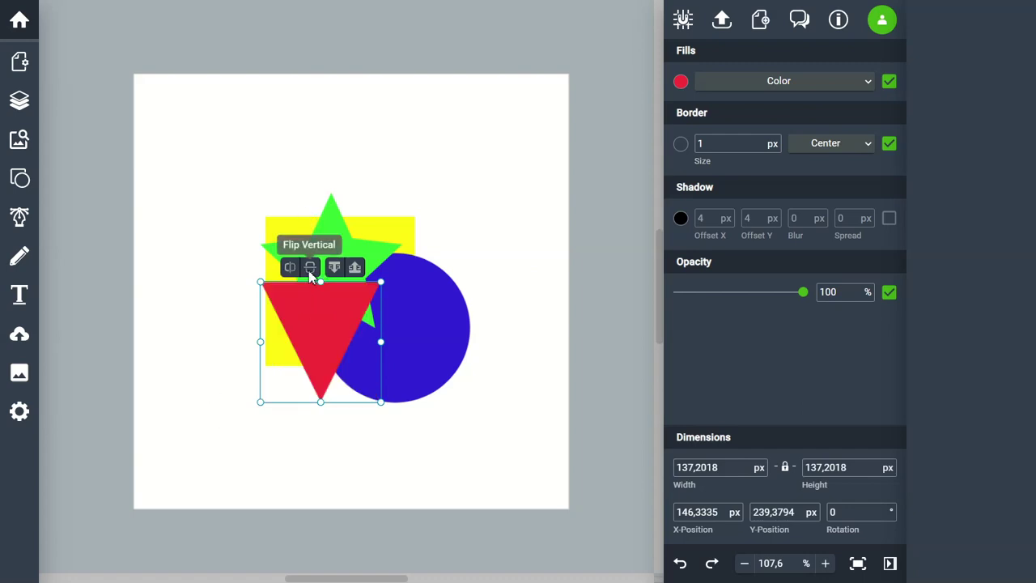
pyautogui.click(310, 269)
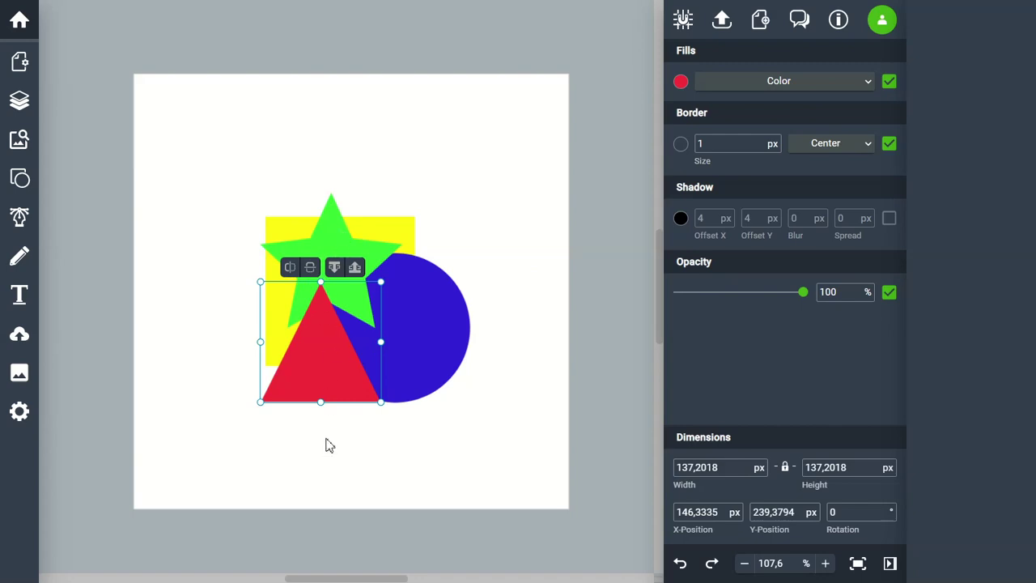
pyautogui.click(311, 268)
pyautogui.click(314, 272)
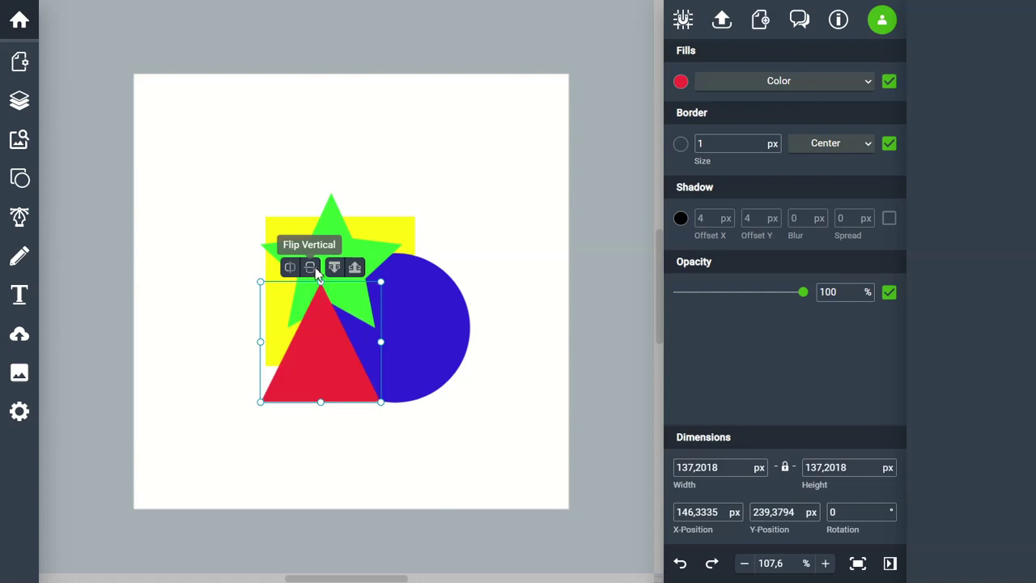
pyautogui.click(327, 239)
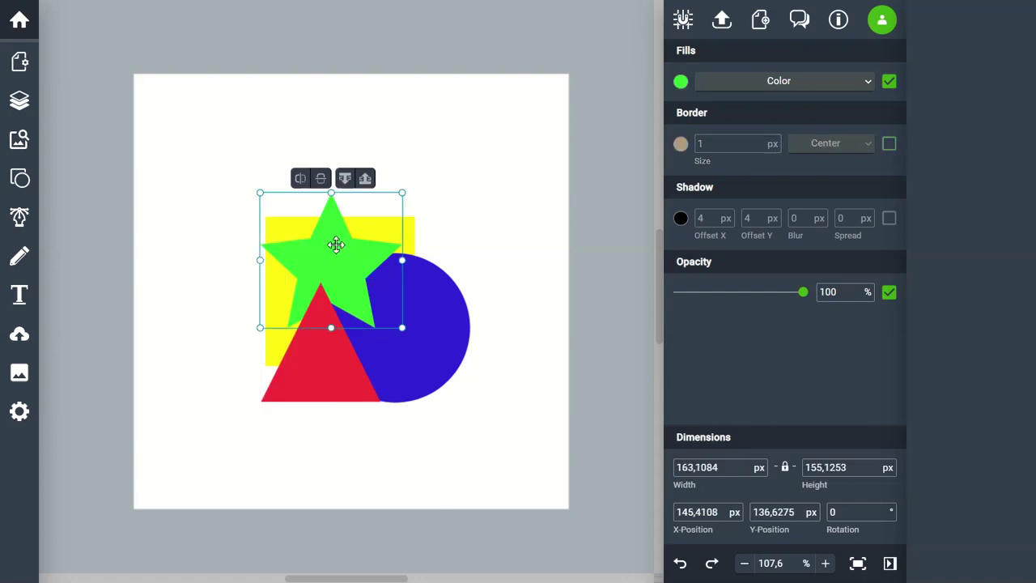
pyautogui.click(321, 179)
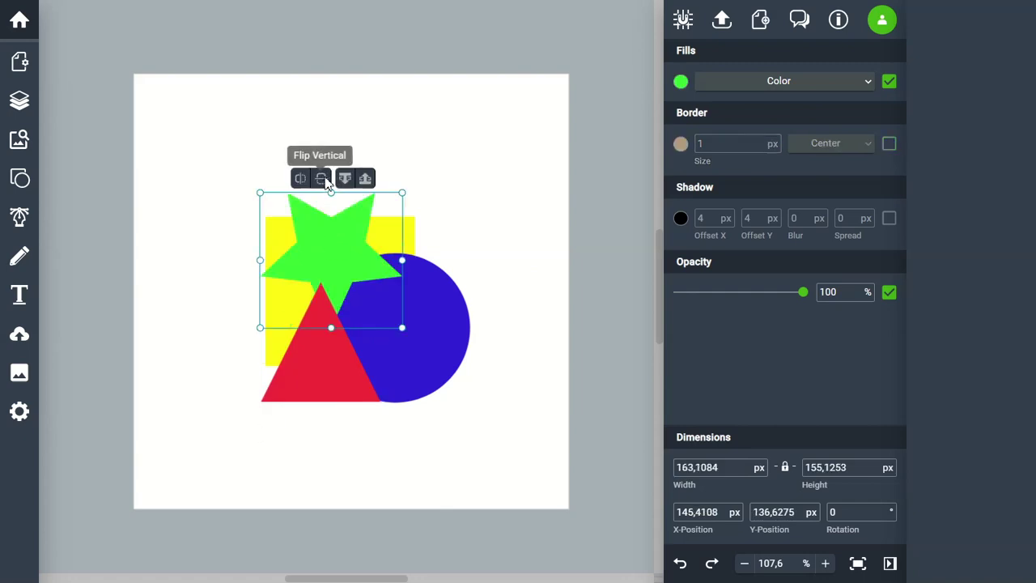
pyautogui.click(322, 179)
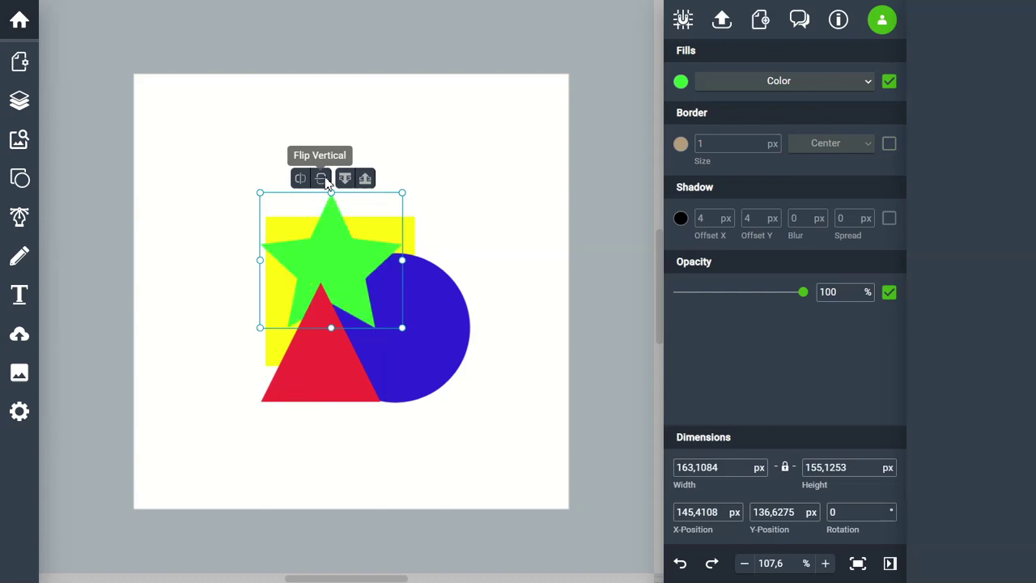
pyautogui.click(320, 386)
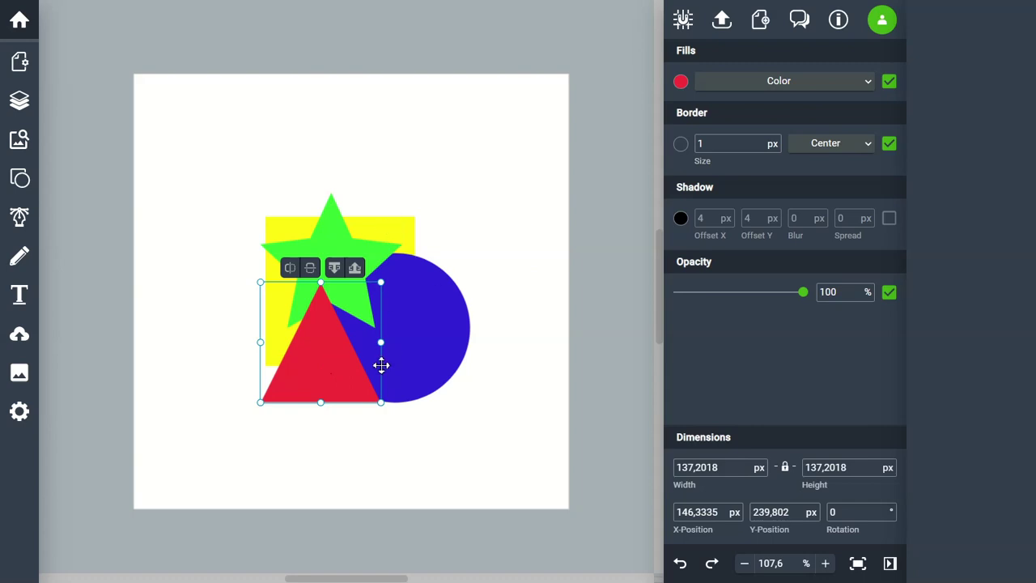
# Send the triangle to the back and bring the yellow square to the front.
pyautogui.click(334, 271)
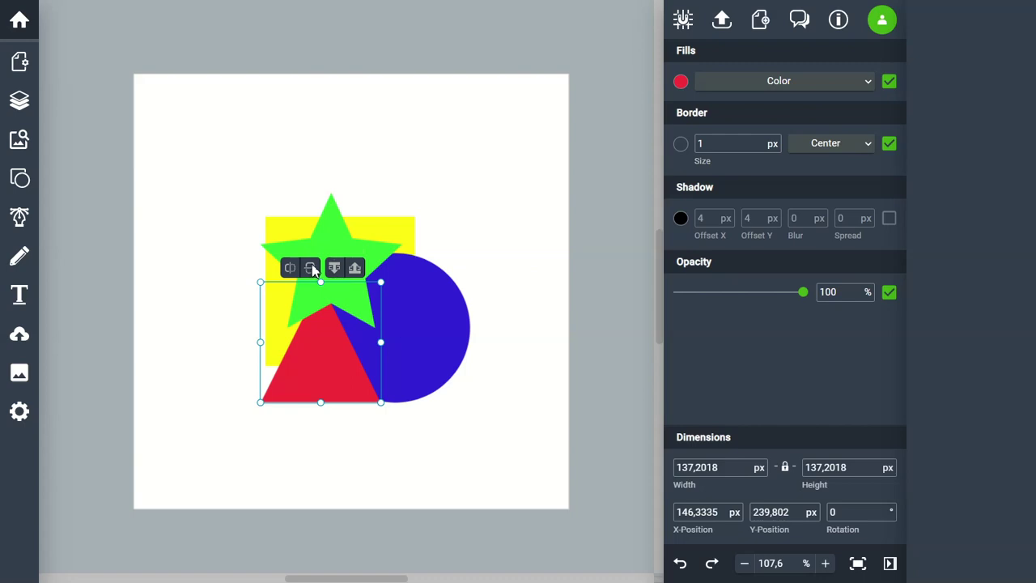
pyautogui.click(335, 268)
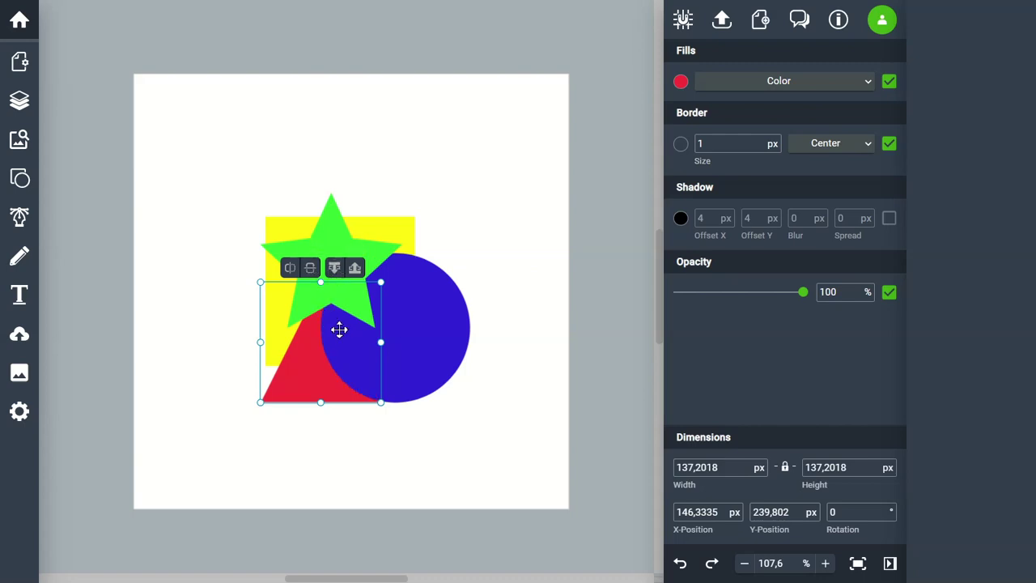
pyautogui.click(334, 268)
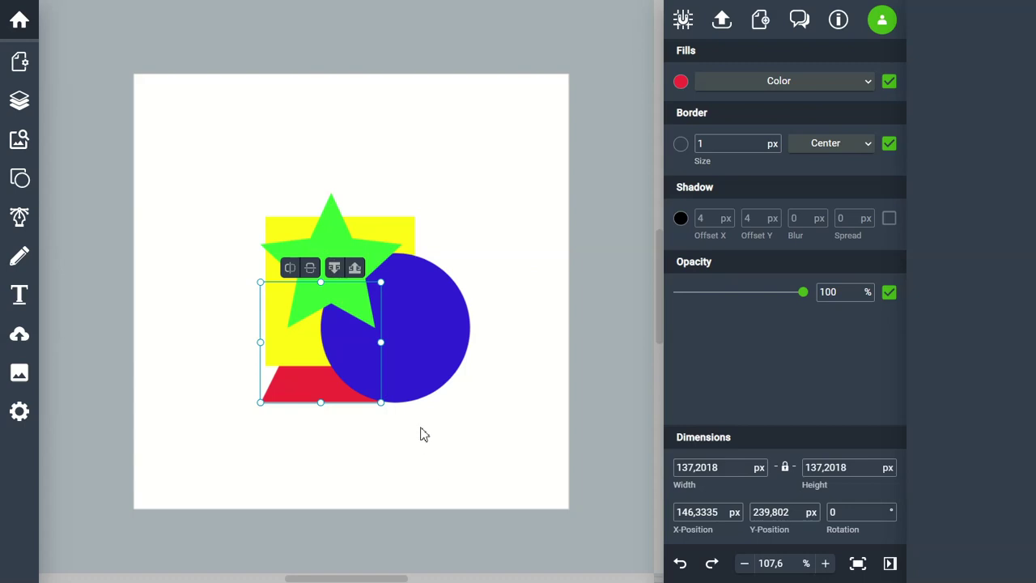
pyautogui.click(616, 230)
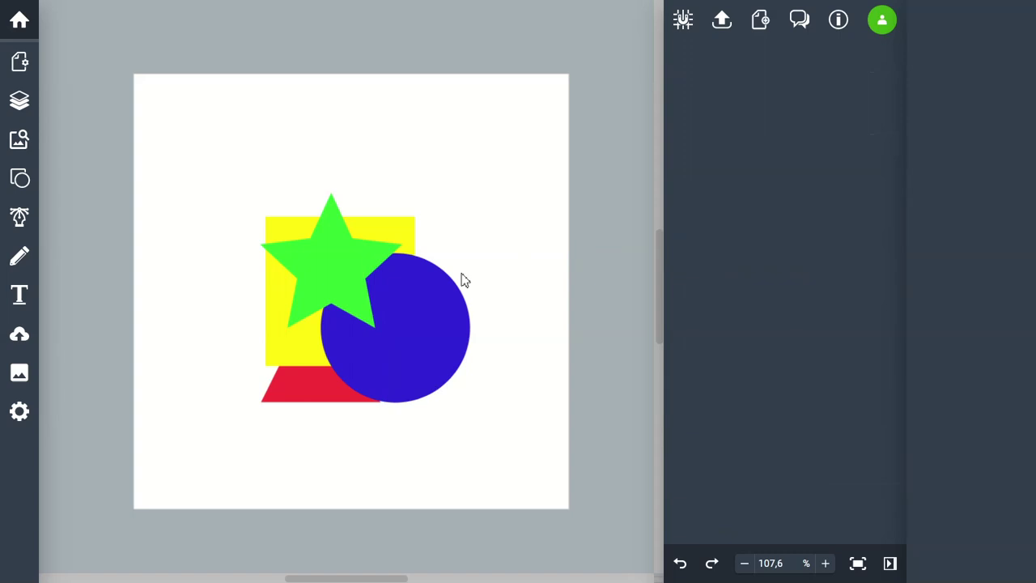
pyautogui.click(408, 237)
pyautogui.click(374, 202)
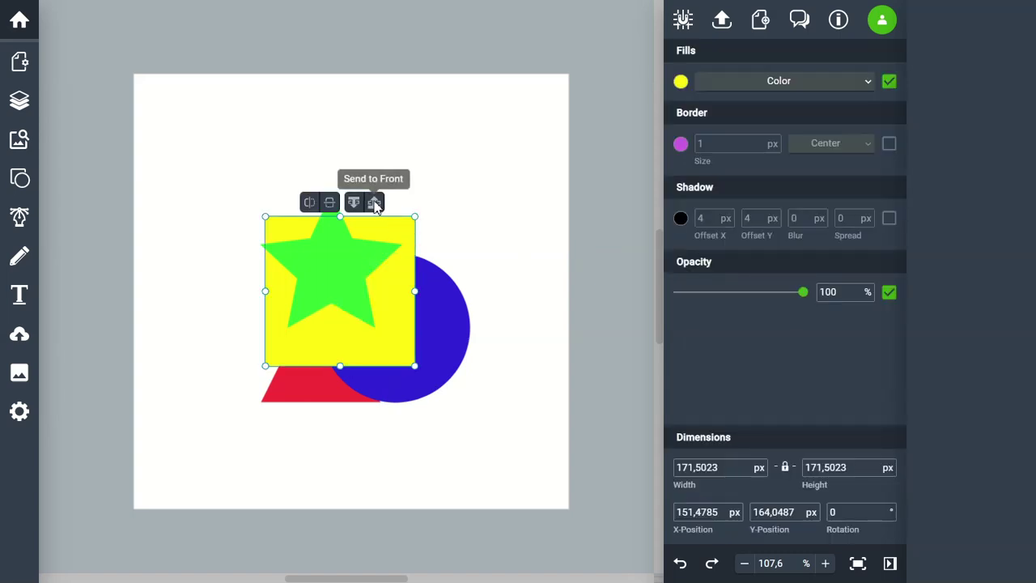
pyautogui.click(613, 185)
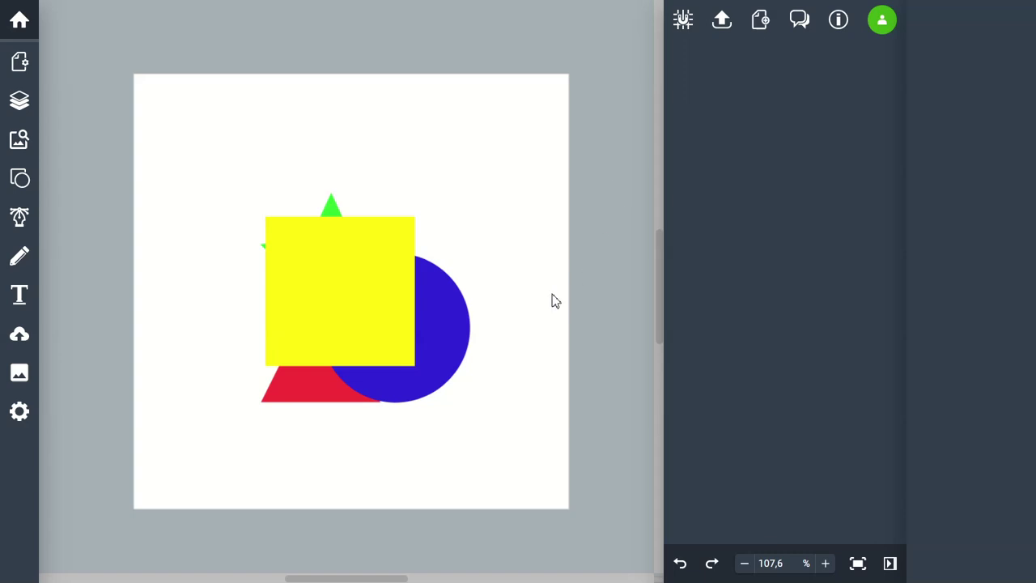
# Move square top-right, star upper-left, circle down-right; bring triangle in front of circle.
pyautogui.moveTo(356, 310); pyautogui.dragTo(486, 212)
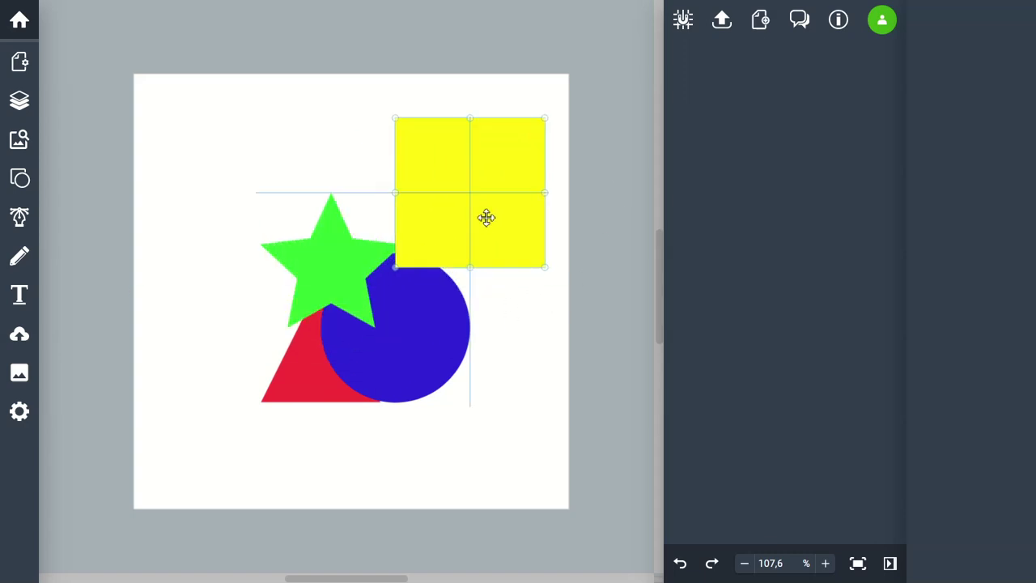
pyautogui.moveTo(322, 279); pyautogui.dragTo(231, 239)
pyautogui.moveTo(391, 342); pyautogui.dragTo(442, 392)
pyautogui.moveTo(293, 393)
pyautogui.mouseDown()
pyautogui.moveTo(252, 416)
pyautogui.moveTo(358, 419)
pyautogui.mouseUp()
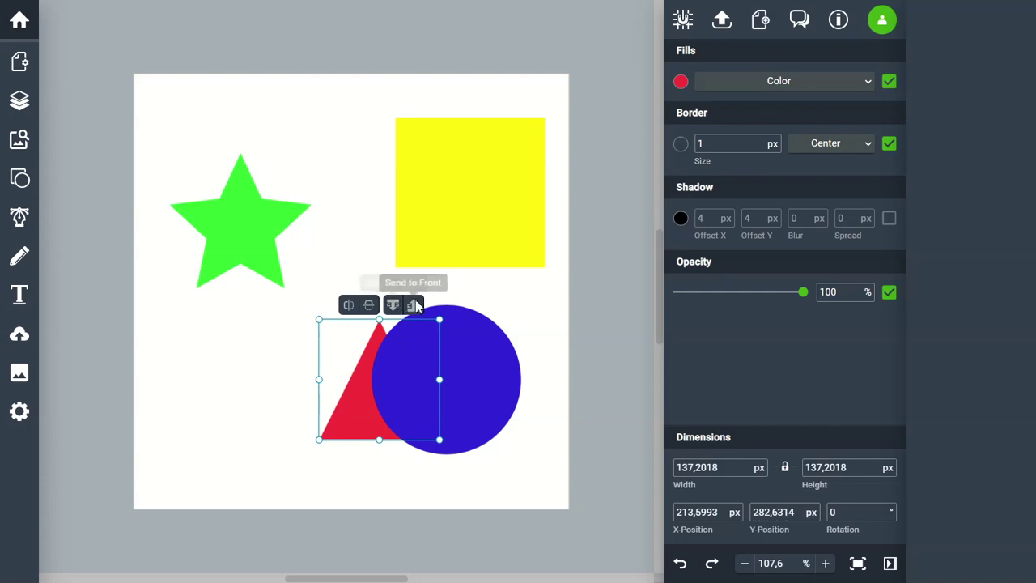
pyautogui.click(415, 308)
pyautogui.click(278, 397)
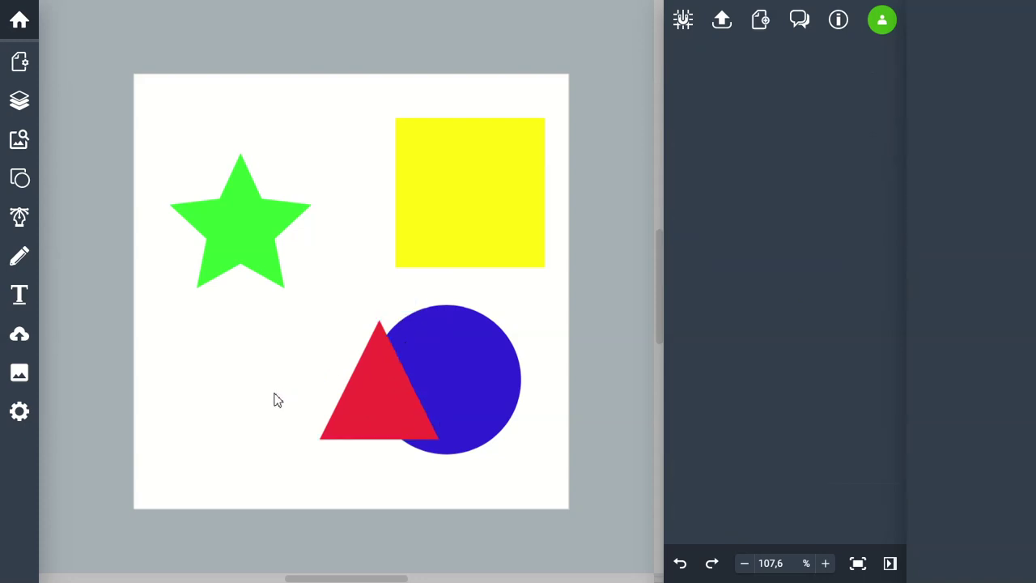
pyautogui.moveTo(392, 422); pyautogui.dragTo(400, 398)
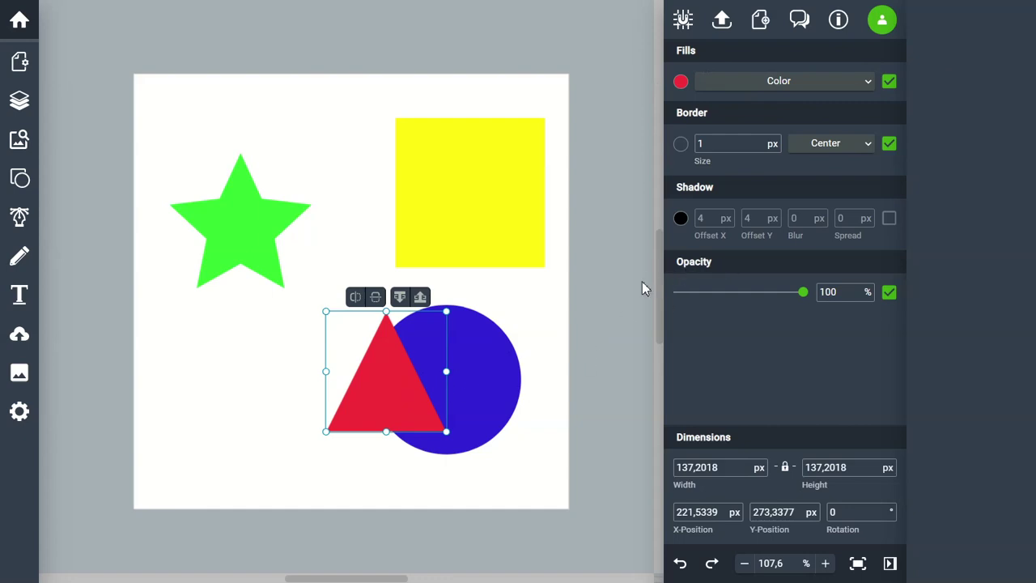
pyautogui.moveTo(803, 292)
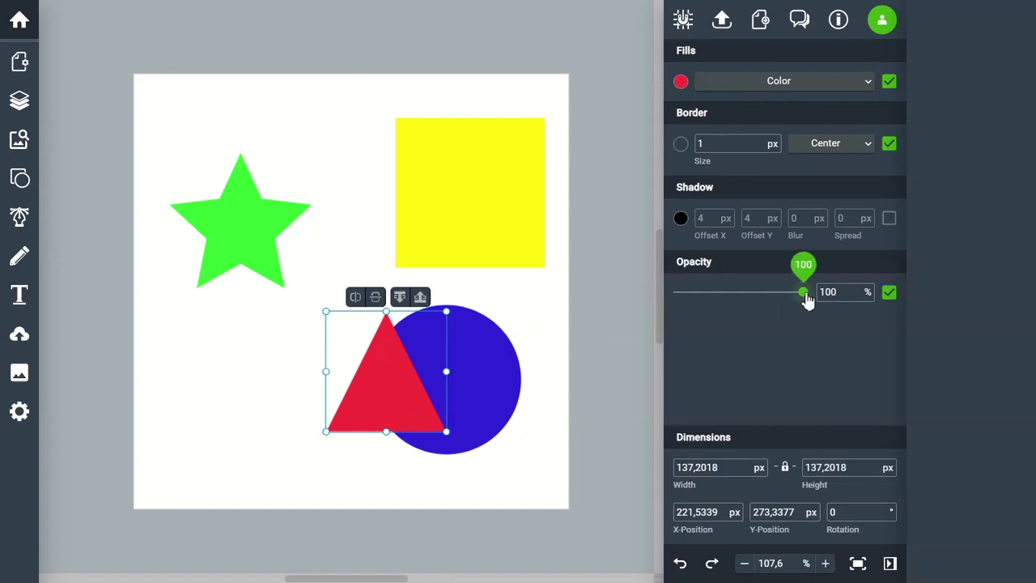
# Set the red triangle to 50% opacity and bring it in front of the yellow square.
pyautogui.moveTo(804, 294); pyautogui.dragTo(739, 293)
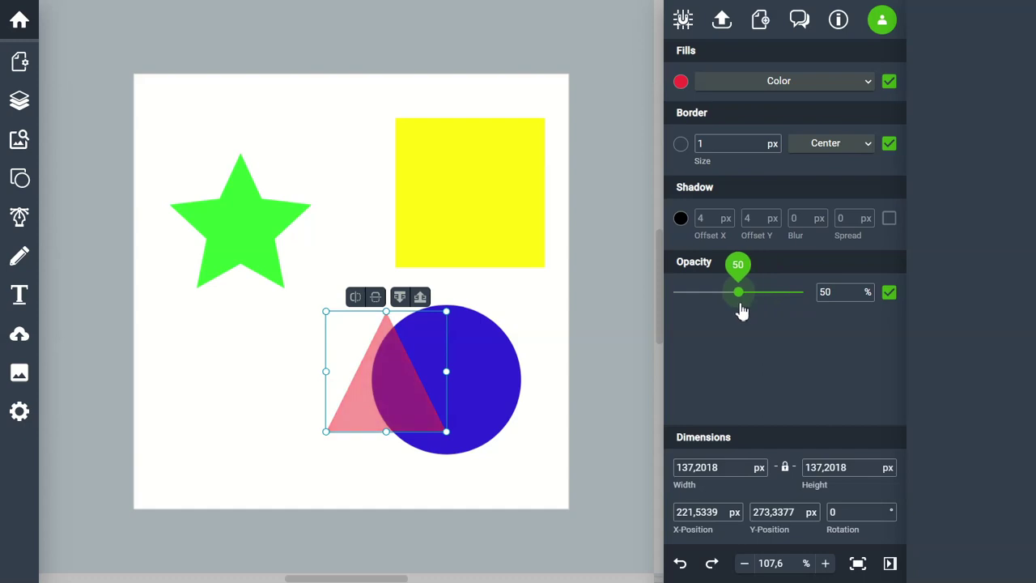
pyautogui.click(332, 497)
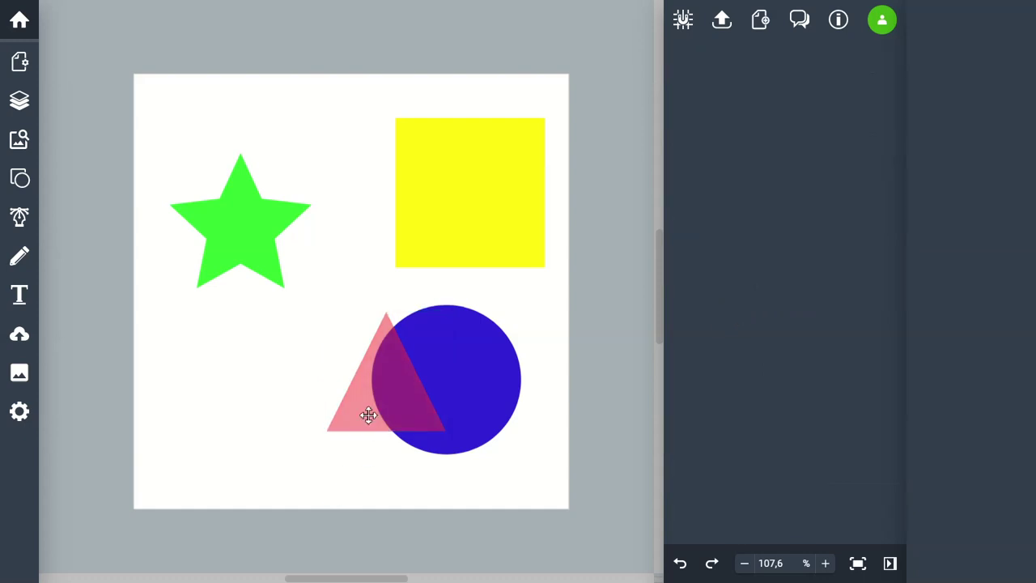
pyautogui.click(391, 380)
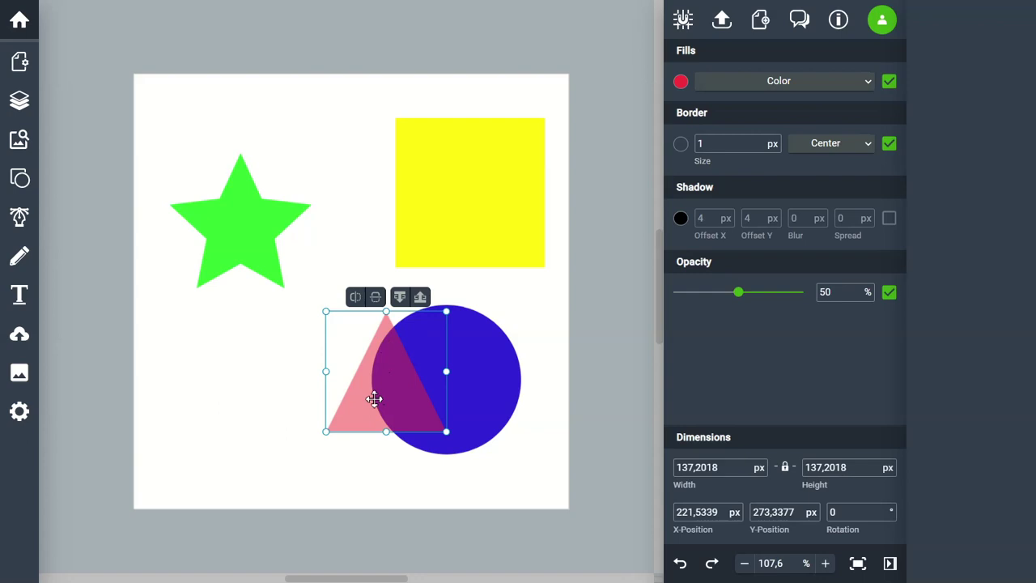
pyautogui.moveTo(377, 397)
pyautogui.mouseDown()
pyautogui.moveTo(374, 428)
pyautogui.moveTo(265, 328)
pyautogui.mouseUp()
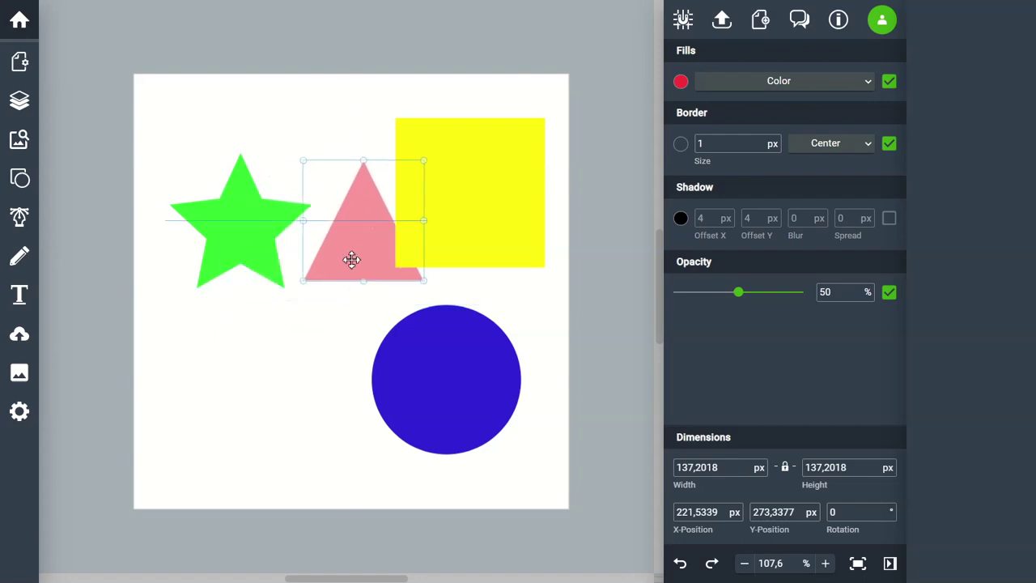
pyautogui.moveTo(266, 327); pyautogui.dragTo(389, 258)
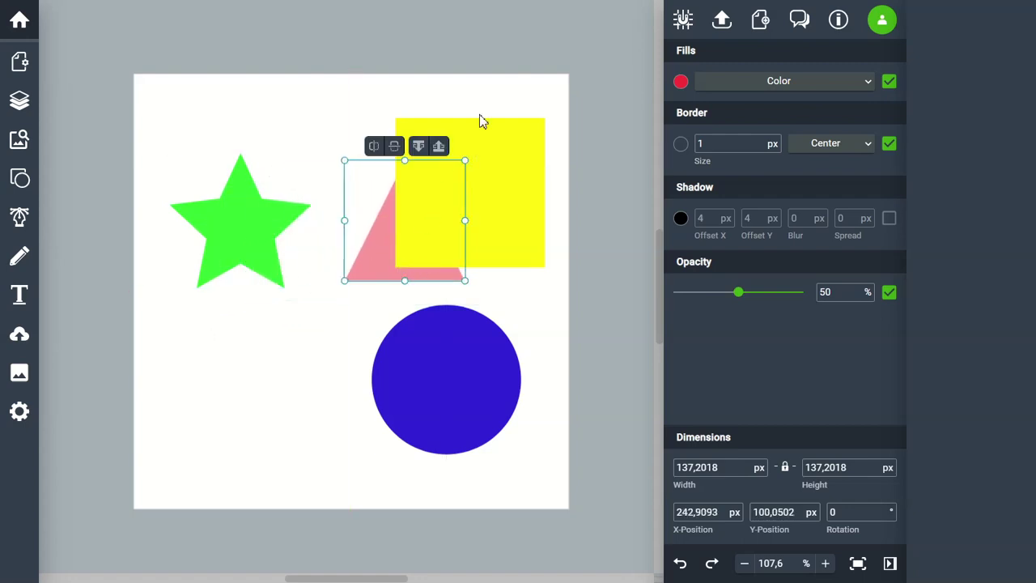
pyautogui.click(438, 145)
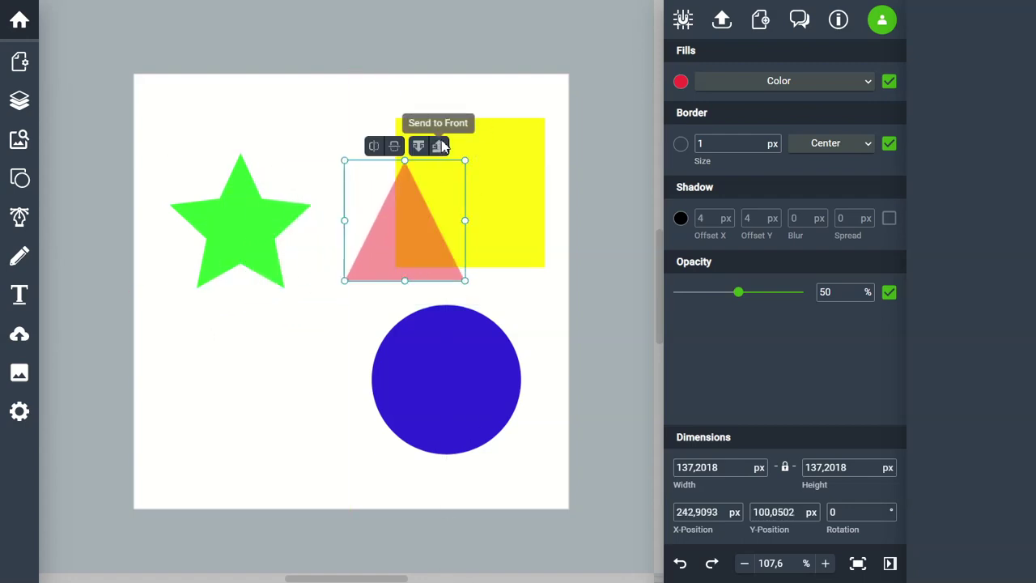
pyautogui.moveTo(391, 251)
pyautogui.mouseDown()
pyautogui.moveTo(360, 300)
pyautogui.moveTo(389, 315)
pyautogui.mouseUp()
# Move the star toward the centre, the triangle to the lower left at 100% opacity.
pyautogui.moveTo(238, 243); pyautogui.dragTo(314, 287)
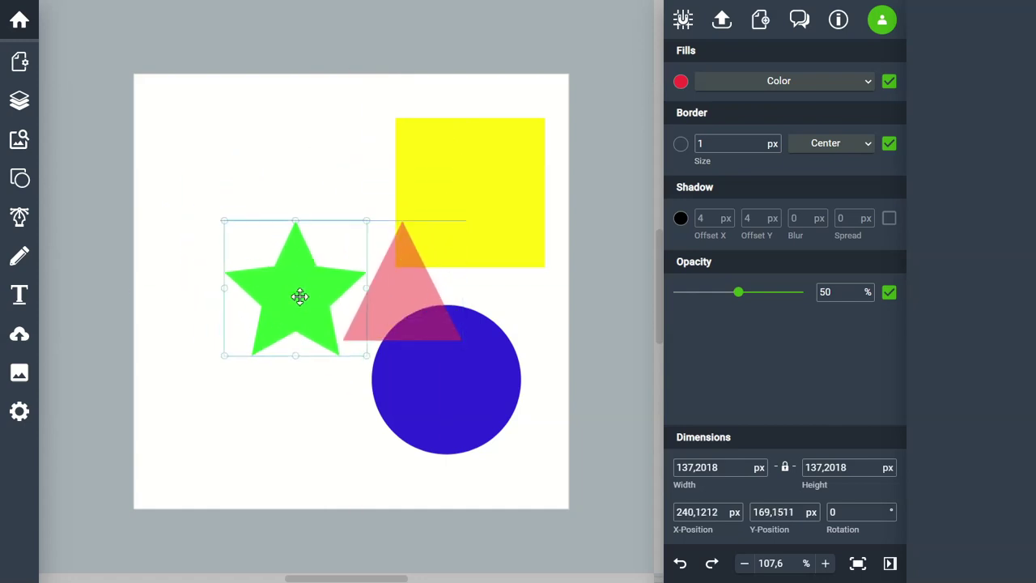
pyautogui.moveTo(410, 296); pyautogui.dragTo(395, 292)
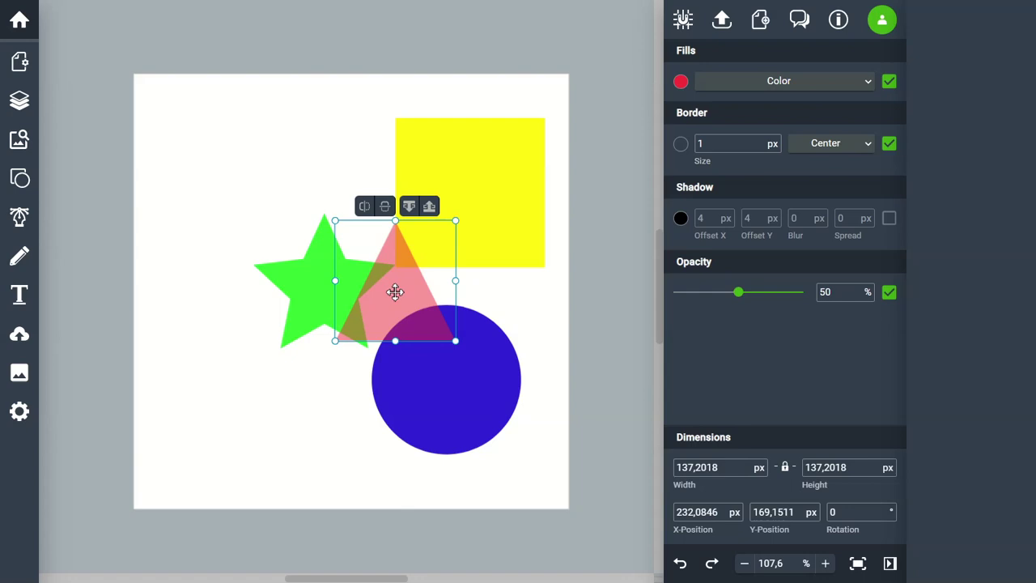
pyautogui.moveTo(412, 303); pyautogui.dragTo(257, 412)
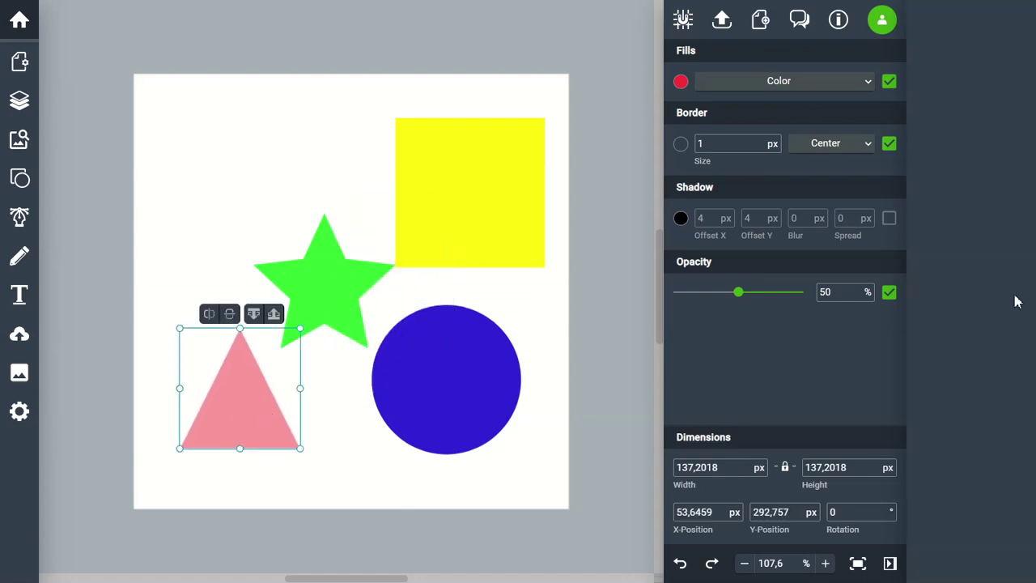
pyautogui.moveTo(738, 291); pyautogui.dragTo(804, 291)
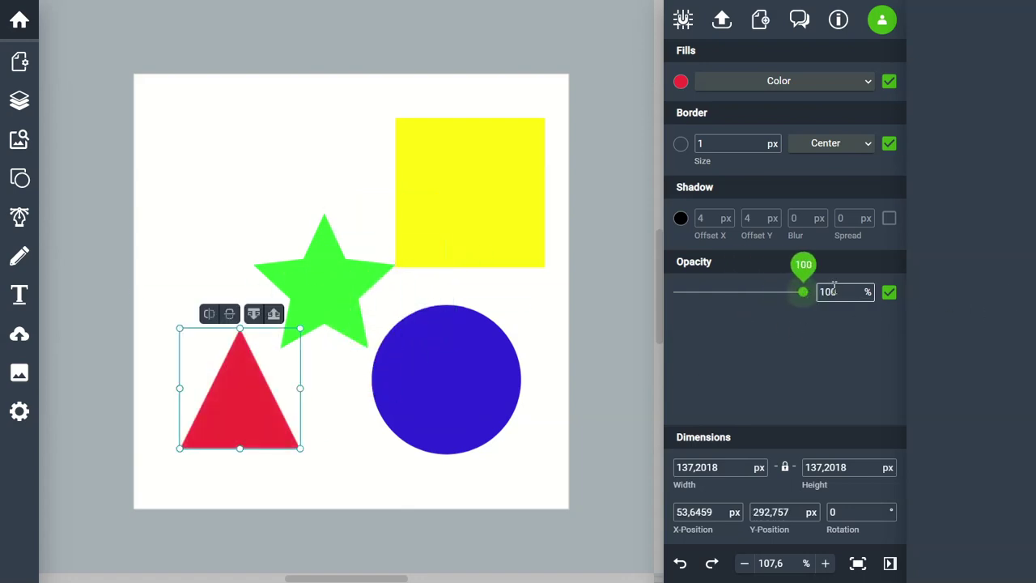
# Move the green star to the top left, the red triangle below it, and the square slightly left.
pyautogui.click(300, 97)
pyautogui.moveTo(343, 285); pyautogui.dragTo(241, 176)
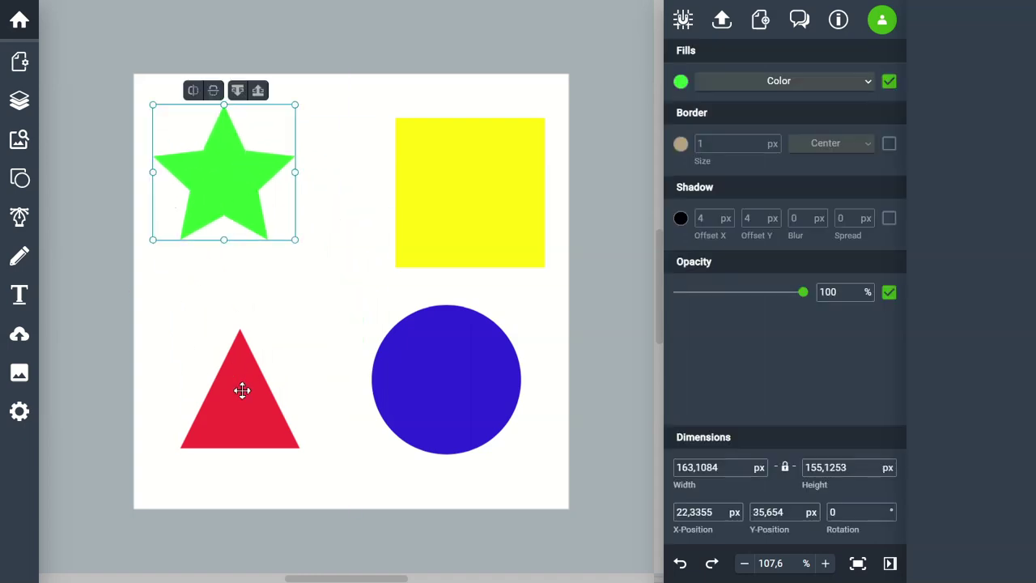
pyautogui.moveTo(242, 390); pyautogui.dragTo(227, 302)
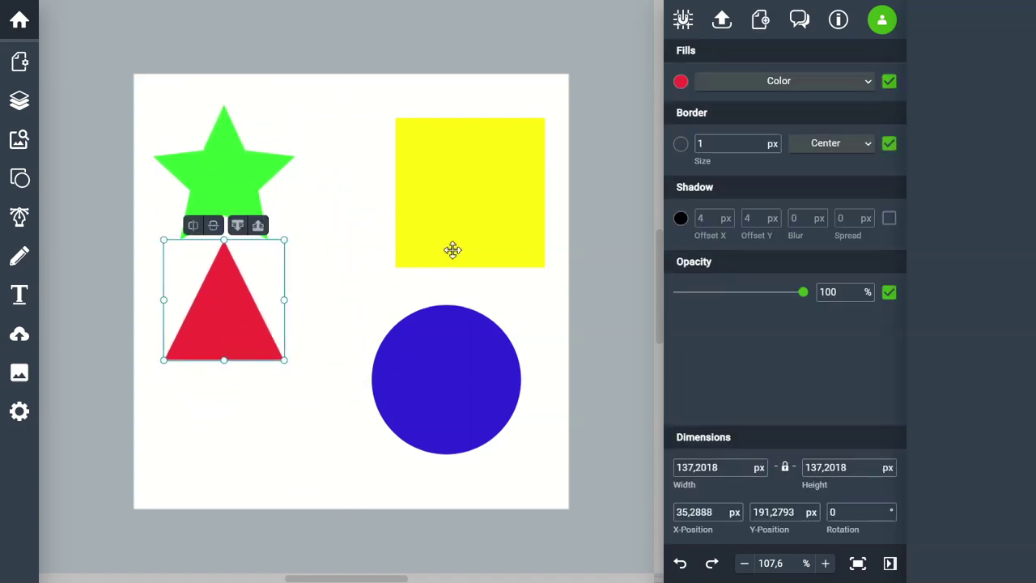
pyautogui.moveTo(453, 250); pyautogui.dragTo(409, 259)
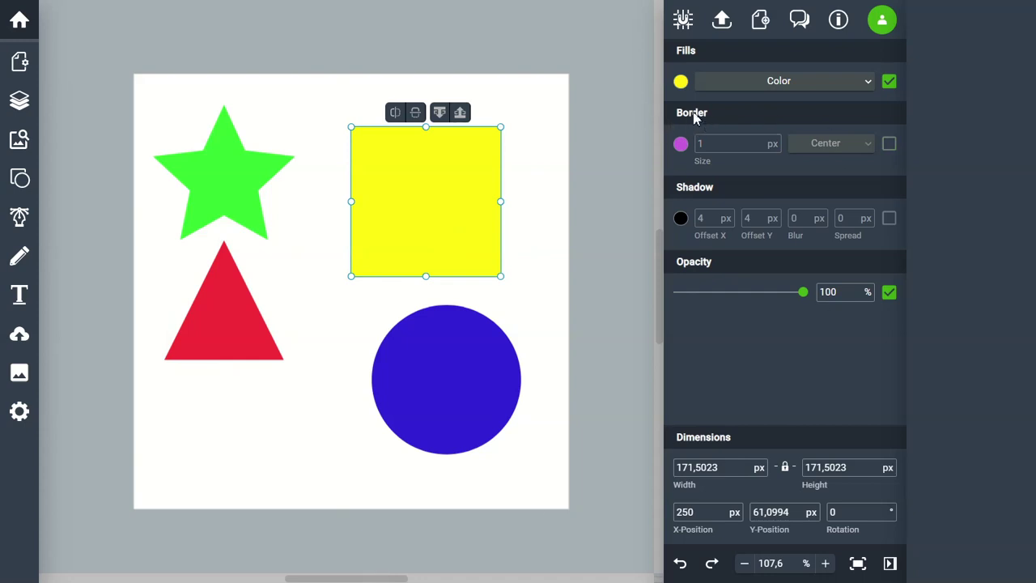
# Give the yellow square a purple border 5 px thick.
pyautogui.click(889, 143)
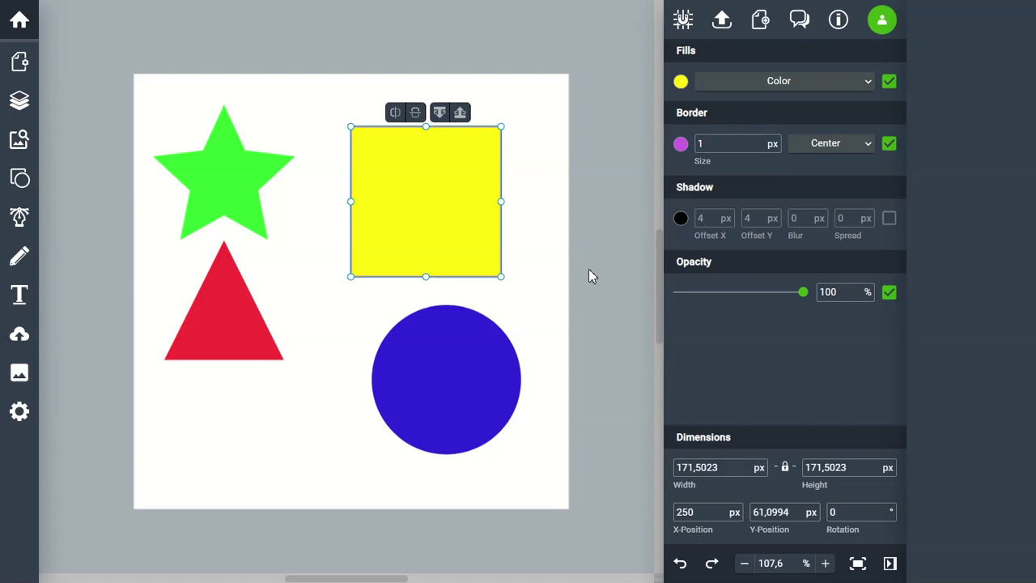
pyautogui.click(681, 144)
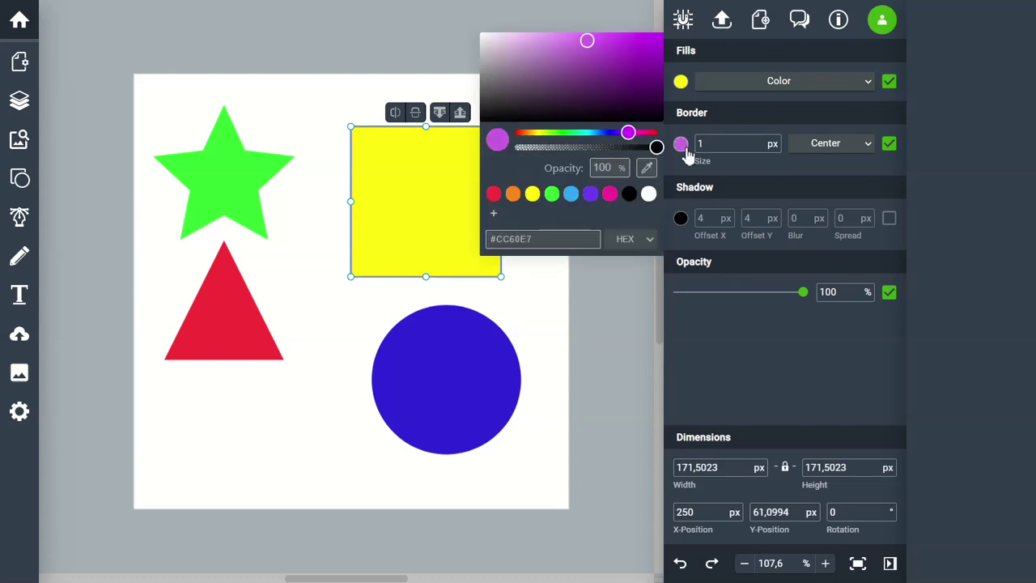
pyautogui.click(590, 195)
pyautogui.click(603, 312)
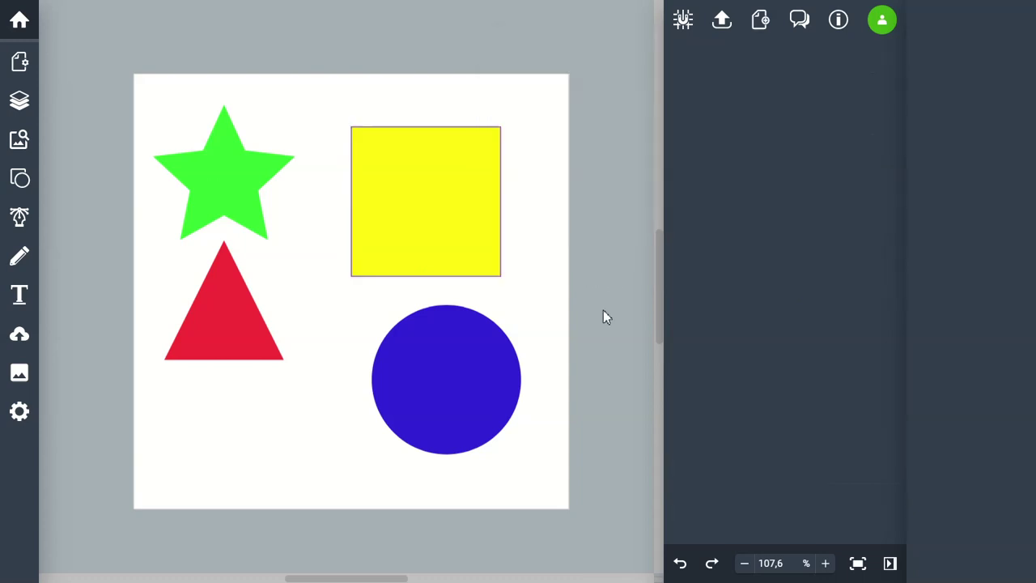
pyautogui.click(411, 213)
pyautogui.click(719, 143)
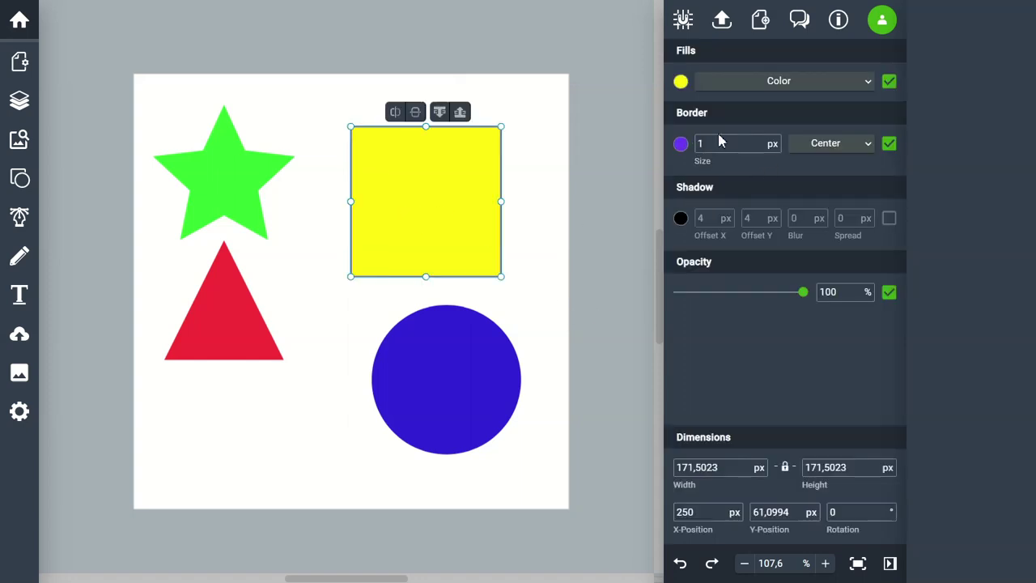
pyautogui.click(773, 140)
pyautogui.click(772, 140)
pyautogui.click(772, 140)
pyautogui.click(773, 140)
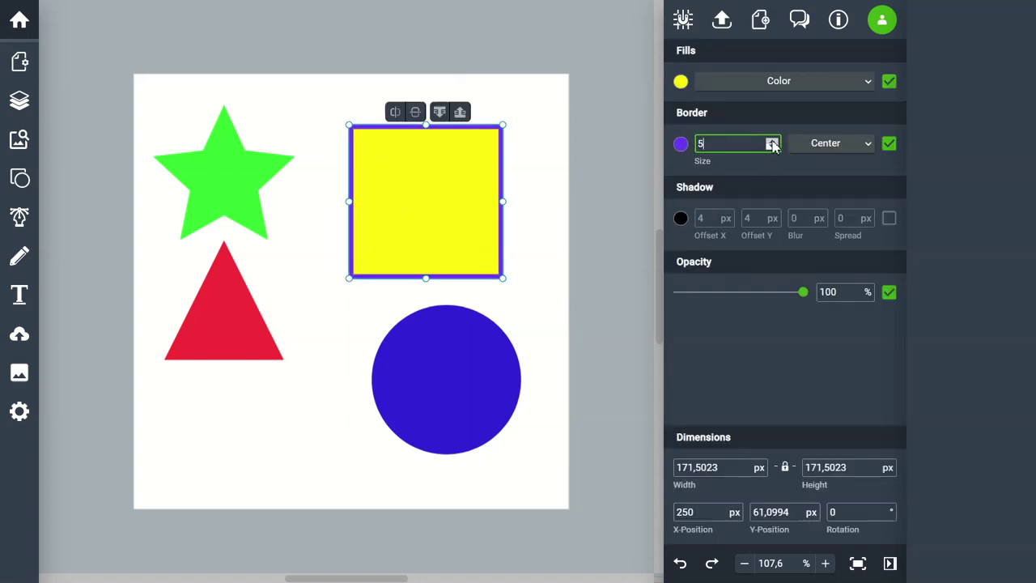
# Deselect and reselect the yellow square to inspect its new purple border.
pyautogui.click(613, 258)
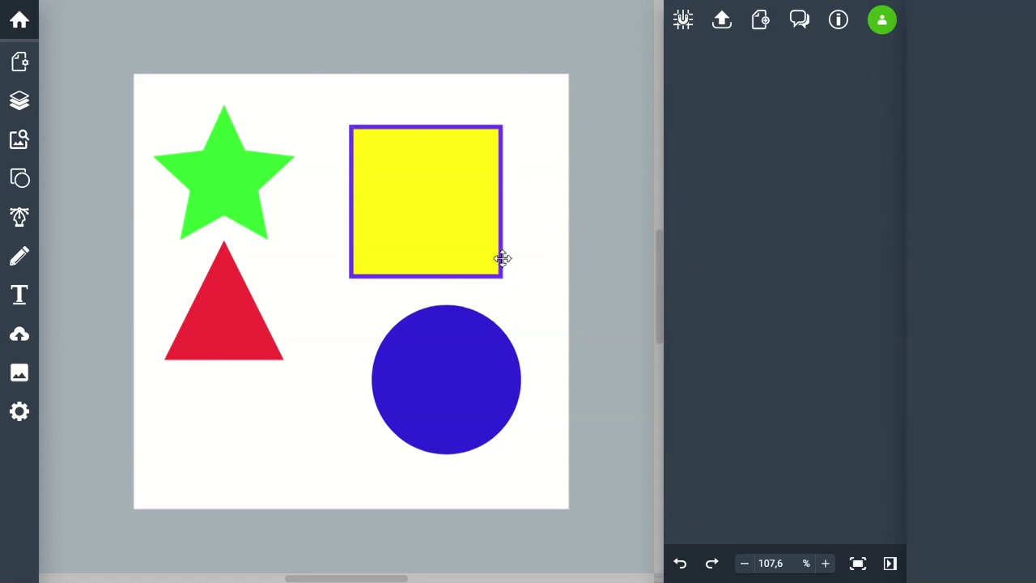
pyautogui.click(503, 257)
pyautogui.click(621, 256)
pyautogui.click(478, 230)
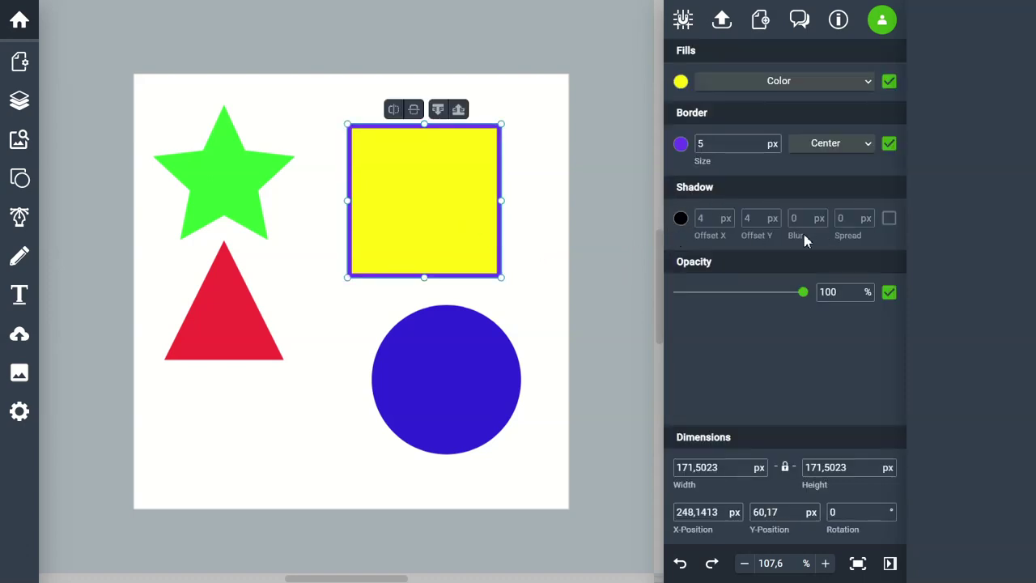
pyautogui.click(621, 262)
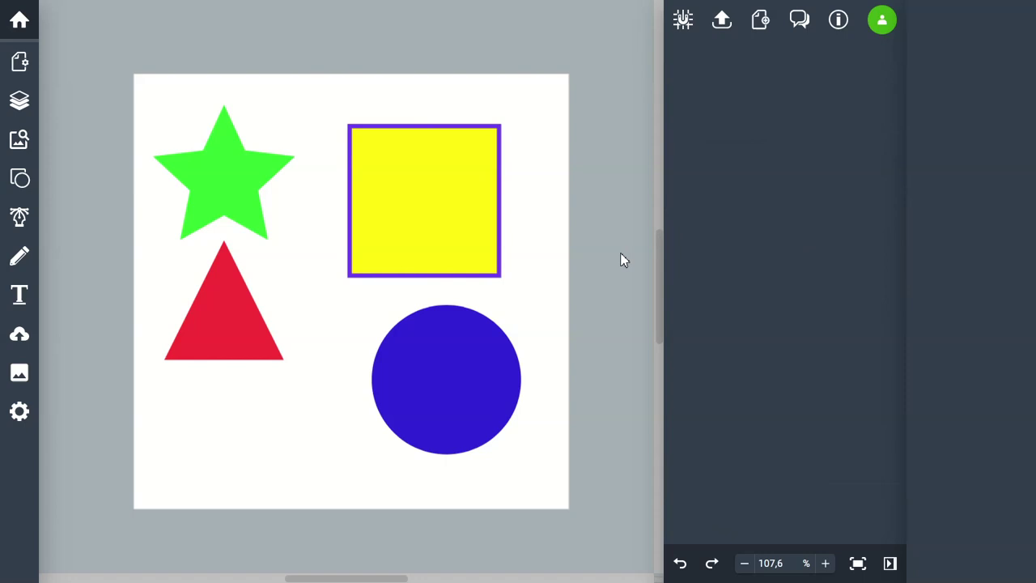
# Shrink the yellow square and the blue circle, then reposition the square.
pyautogui.moveTo(391, 213); pyautogui.dragTo(393, 213)
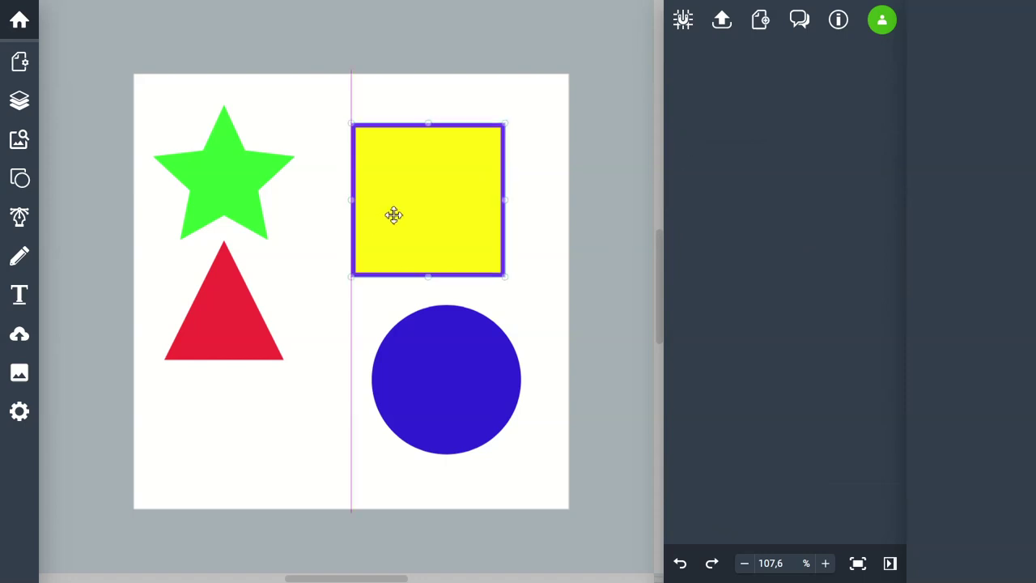
pyautogui.moveTo(504, 277); pyautogui.dragTo(461, 233)
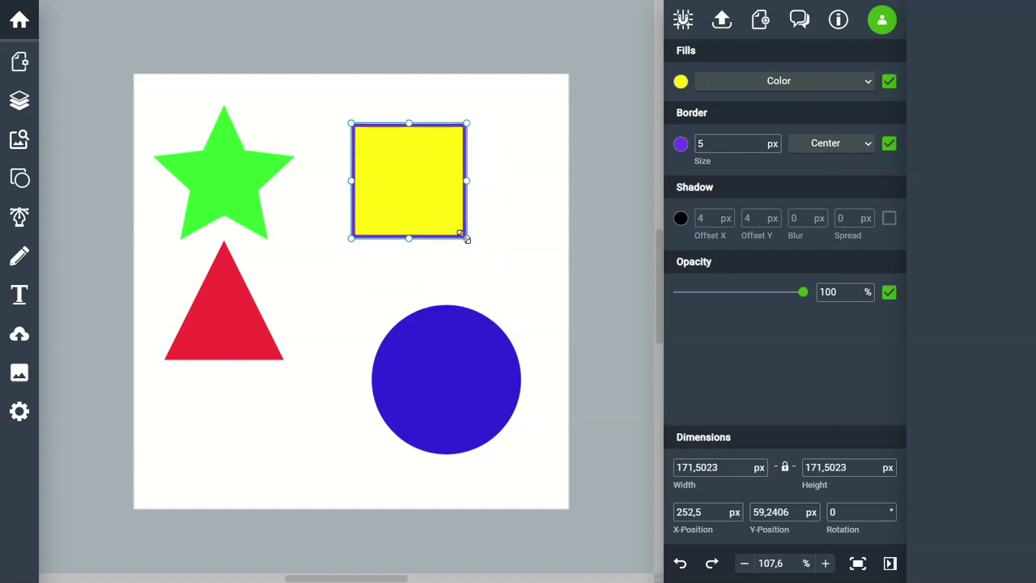
pyautogui.click(478, 418)
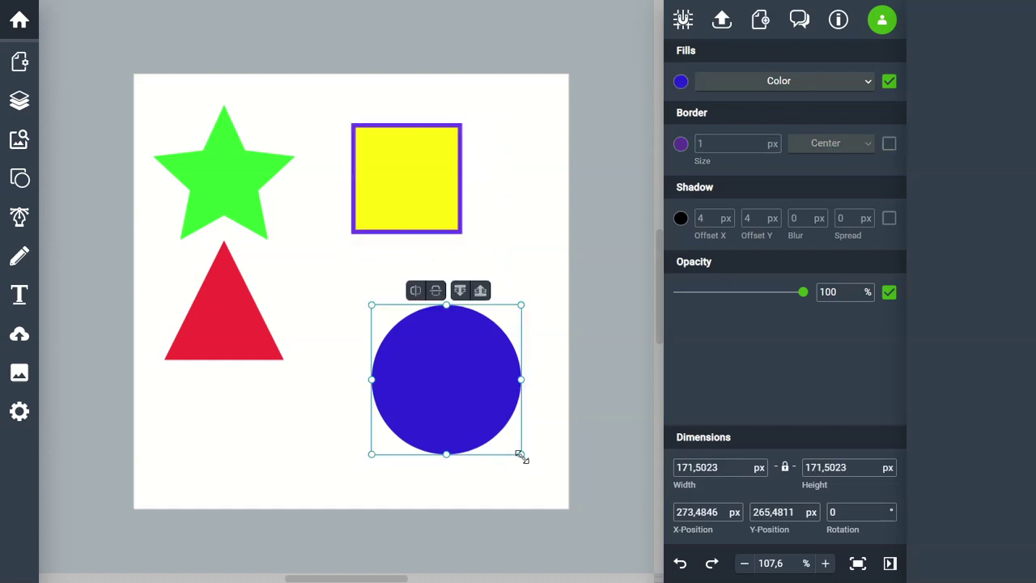
pyautogui.moveTo(520, 455); pyautogui.dragTo(484, 416)
pyautogui.moveTo(418, 179); pyautogui.dragTo(395, 177)
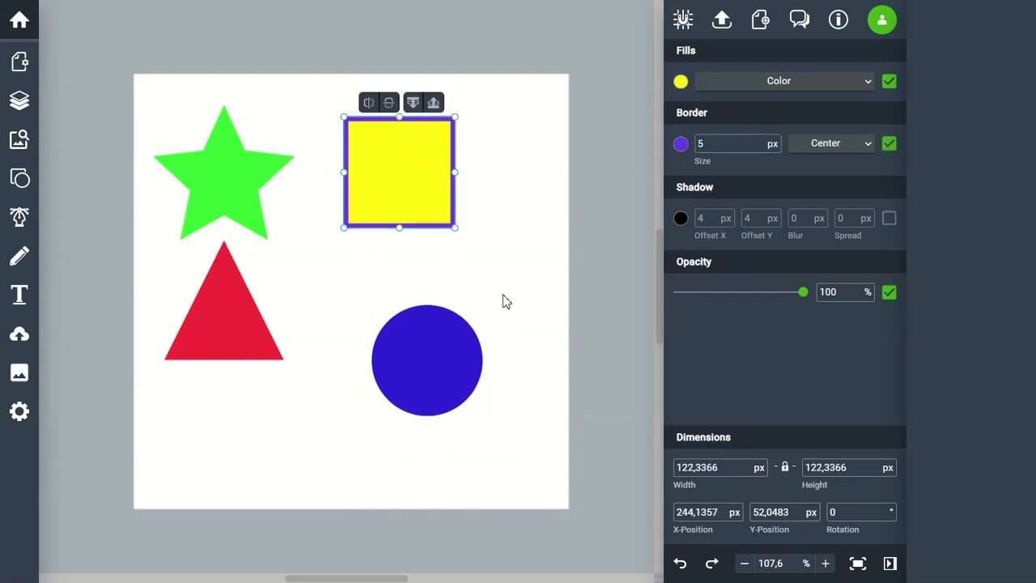
# Move the star to the lower left, the triangle beside the square, and the circle upper left.
pyautogui.moveTo(216, 189); pyautogui.dragTo(247, 437)
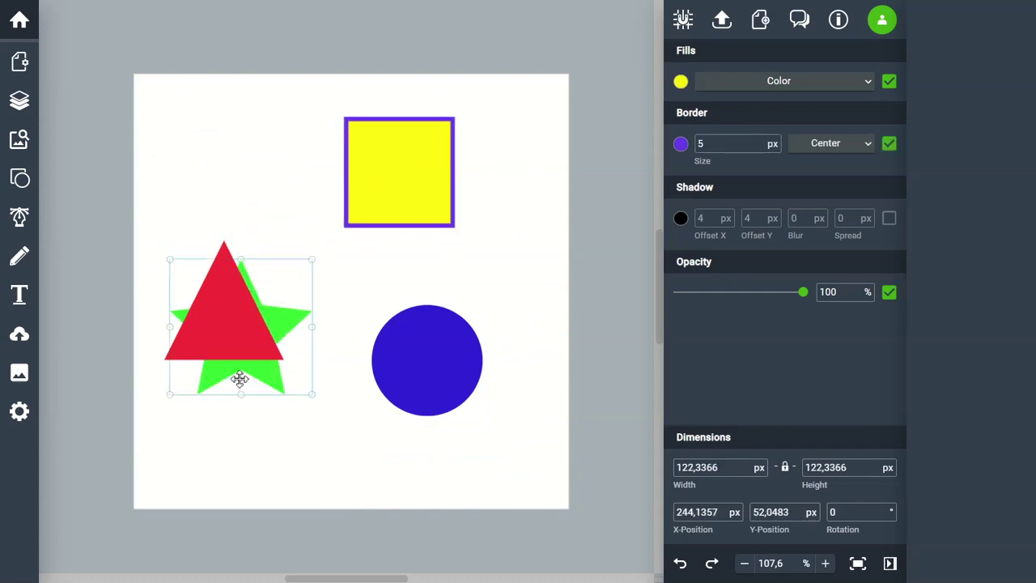
pyautogui.moveTo(243, 316); pyautogui.dragTo(525, 160)
pyautogui.moveTo(443, 347); pyautogui.dragTo(221, 254)
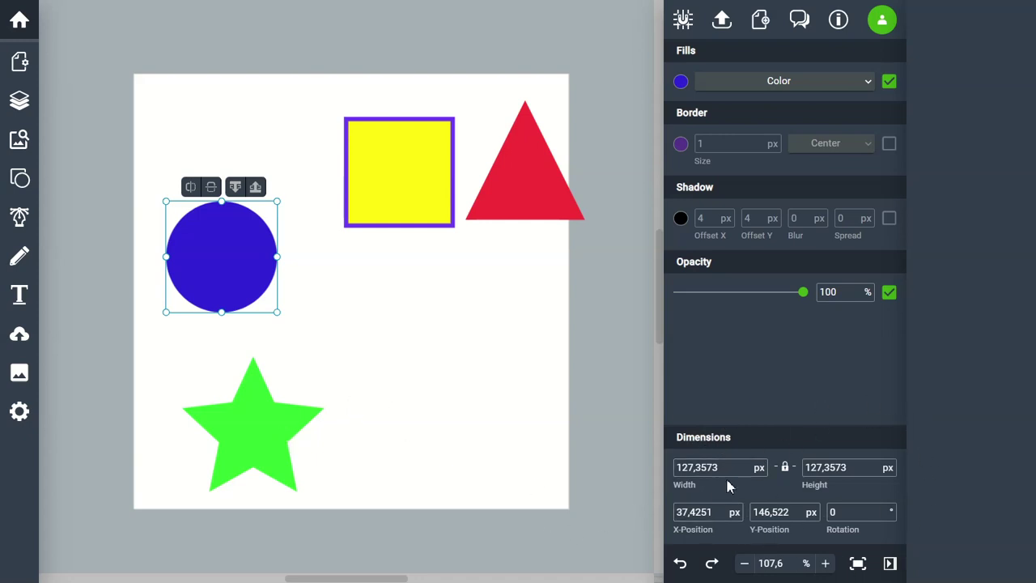
# Resize the blue circle to 100 px wide with its width-to-height ratio locked.
pyautogui.moveTo(724, 468); pyautogui.dragTo(652, 474)
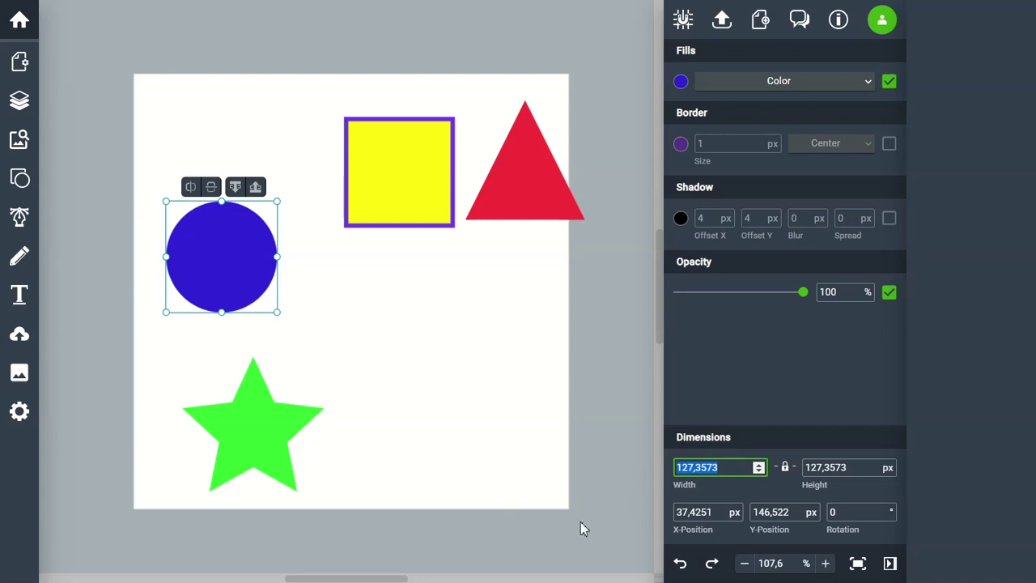
pyautogui.write('100')
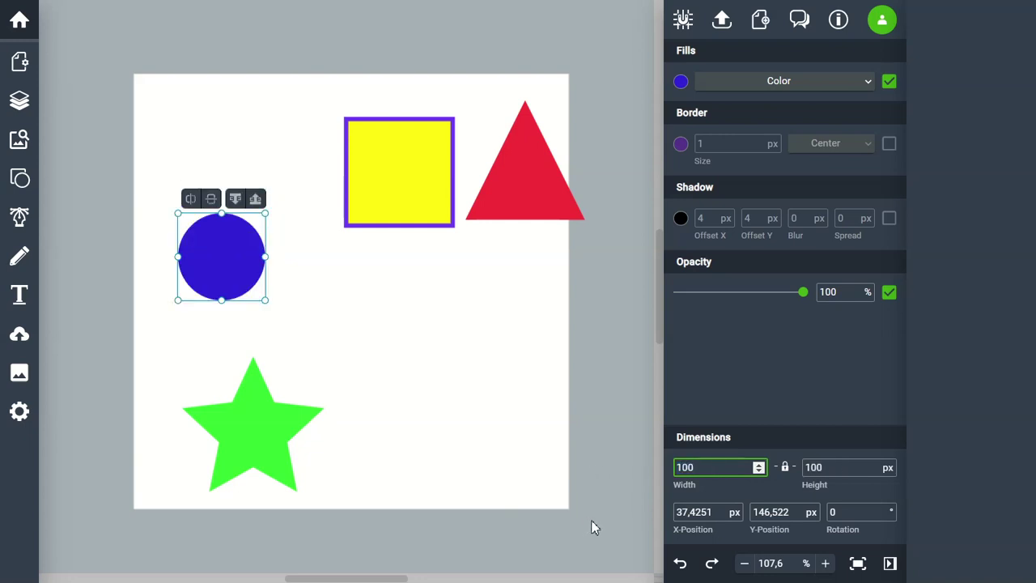
pyautogui.click(773, 467)
pyautogui.click(785, 470)
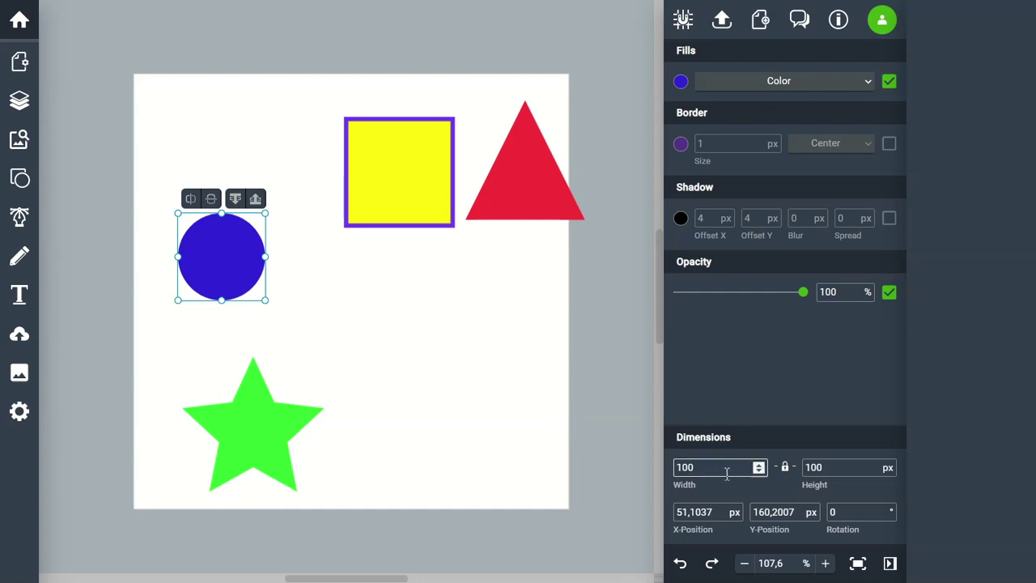
# Place the blue circle at X 50, Y 50 near the page's top-left.
pyautogui.click(290, 300)
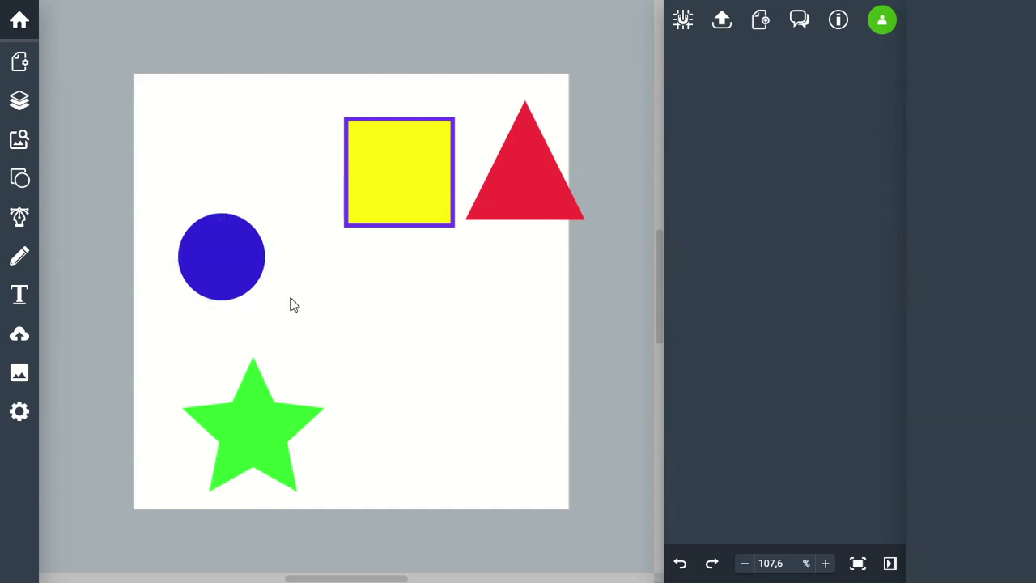
pyautogui.moveTo(210, 265); pyautogui.dragTo(195, 160)
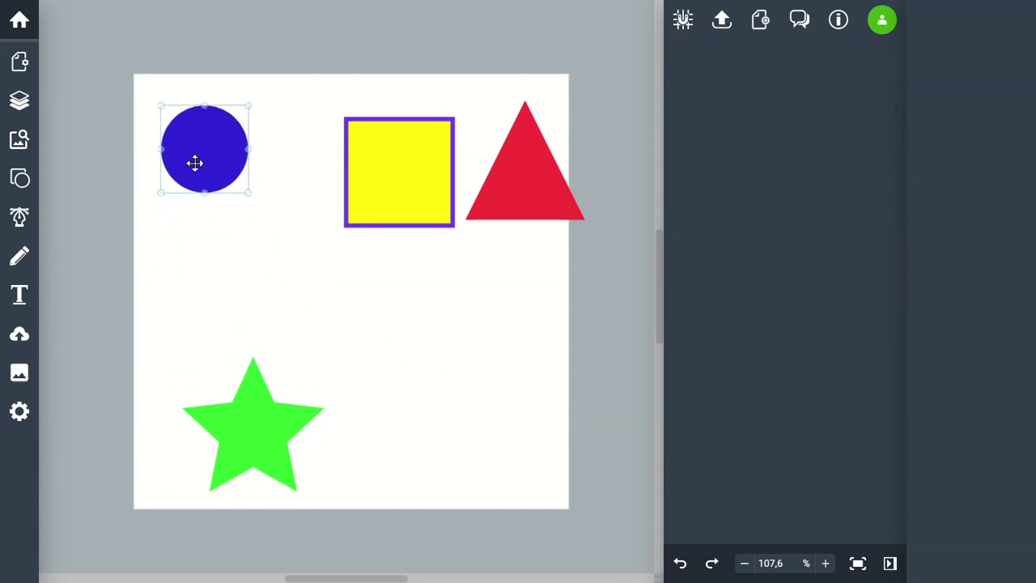
pyautogui.press('Tab')
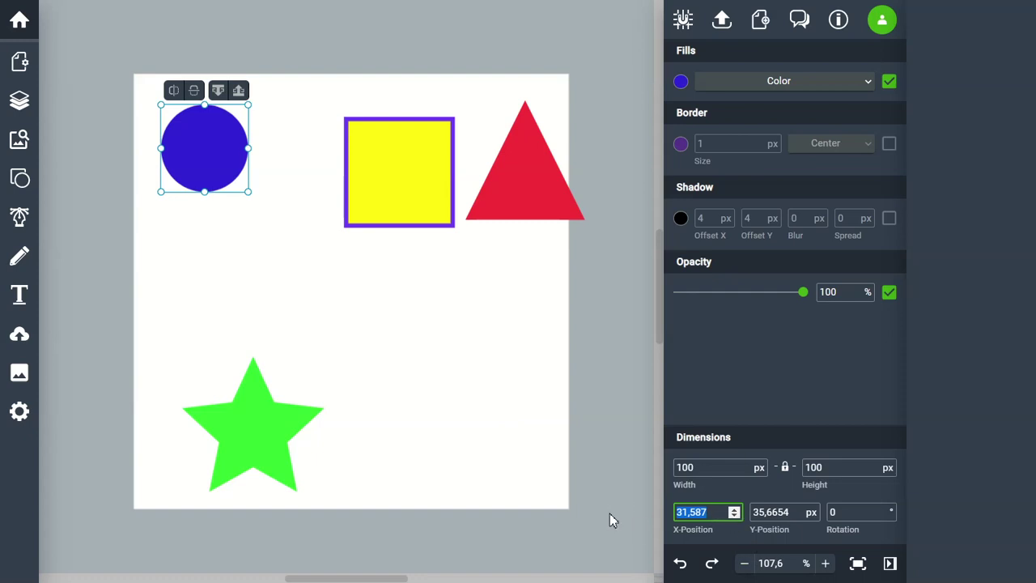
pyautogui.write('50')
pyautogui.press('Tab')
pyautogui.write('5')
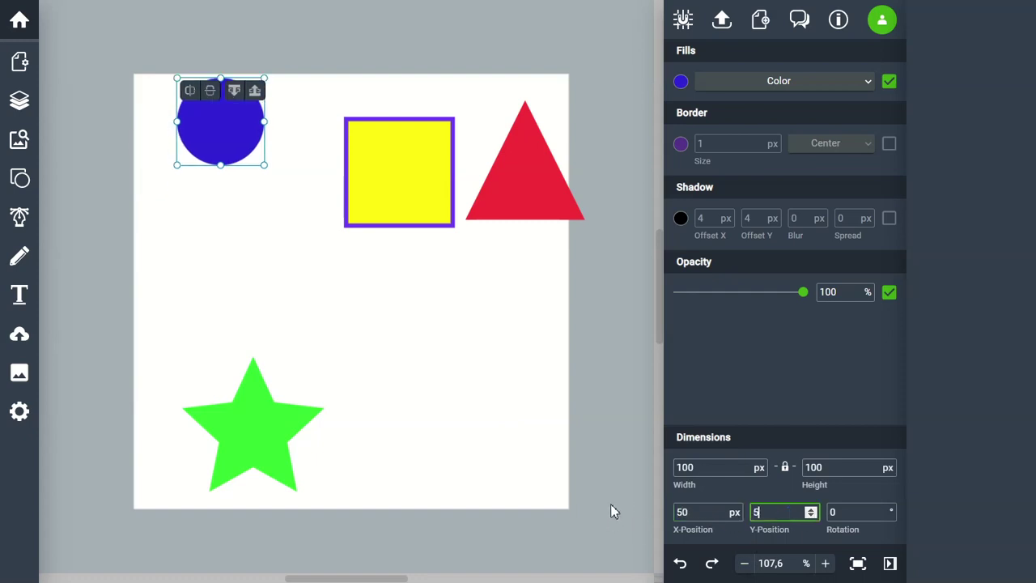
pyautogui.write('0')
pyautogui.press('Tab')
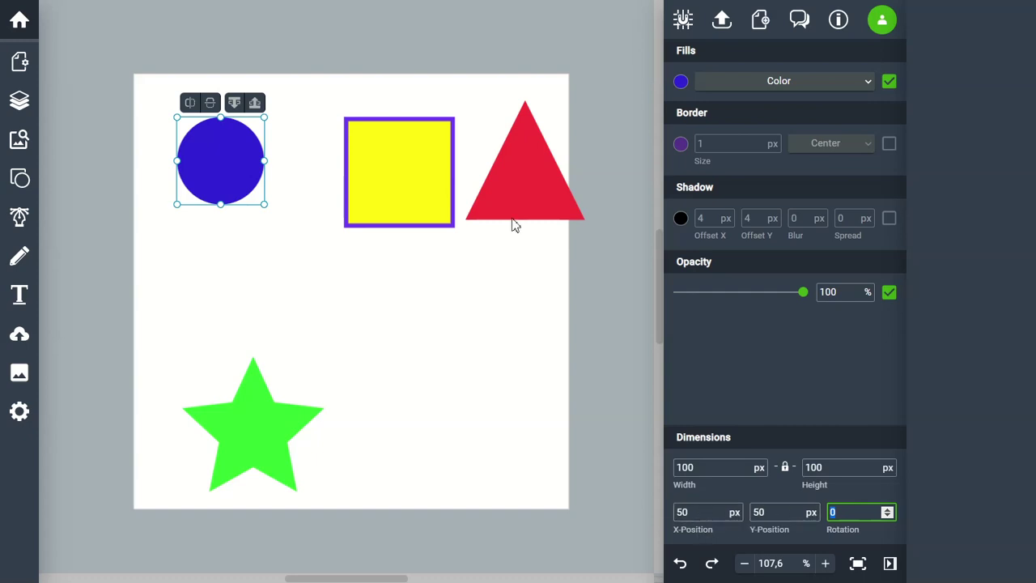
# Move the red triangle below the yellow square and rotate it 15 degrees.
pyautogui.click(445, 36)
pyautogui.moveTo(524, 197); pyautogui.dragTo(398, 358)
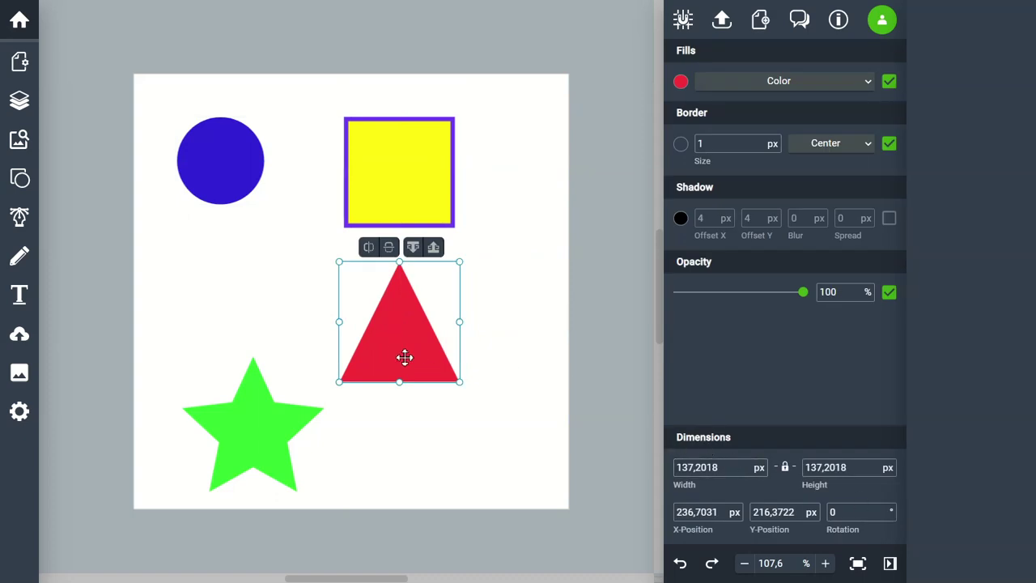
pyautogui.click(847, 511)
pyautogui.click(888, 510)
pyautogui.click(889, 510)
pyautogui.click(888, 510)
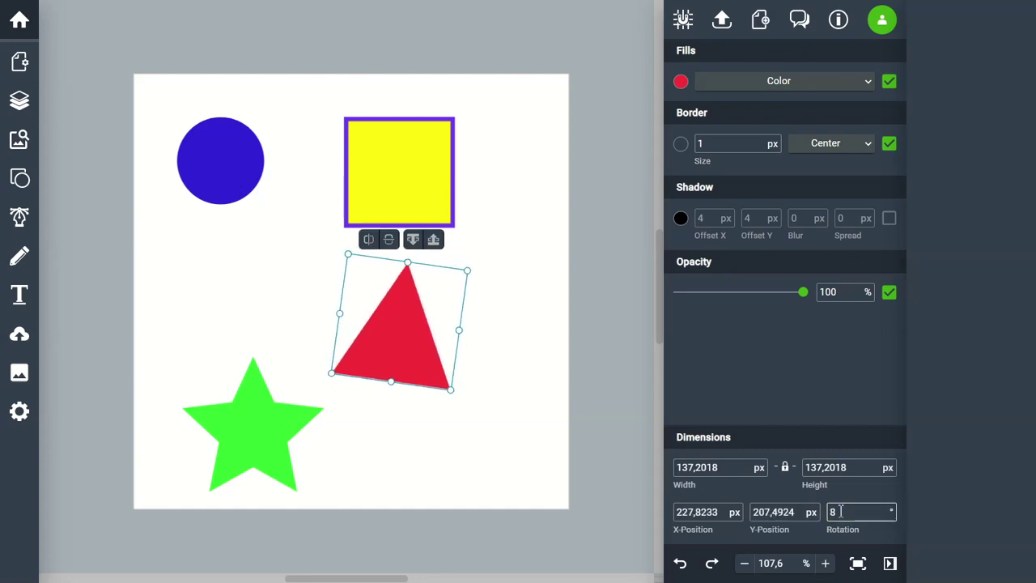
pyautogui.moveTo(842, 511); pyautogui.dragTo(750, 515)
pyautogui.write('15')
pyautogui.press('Return')
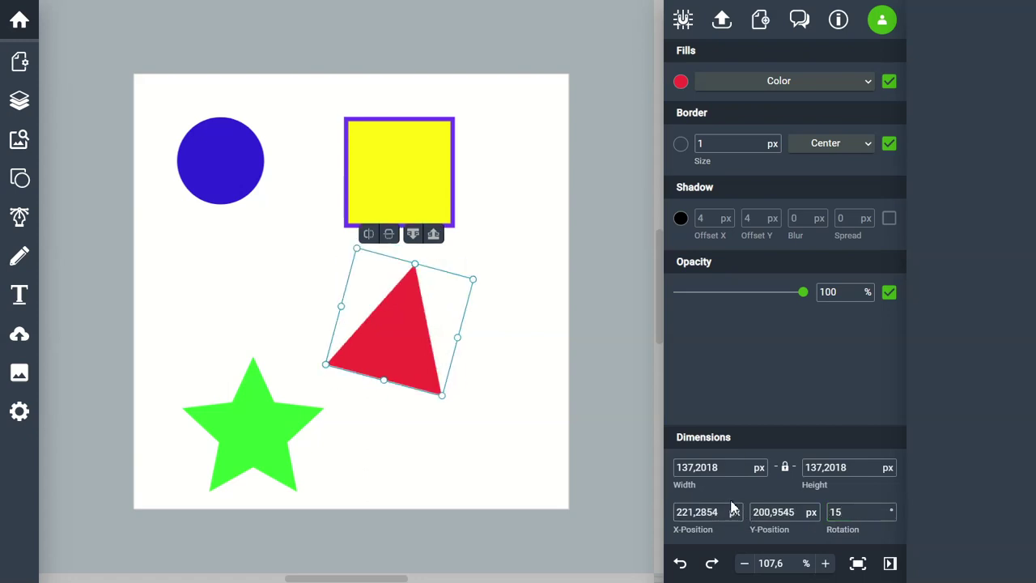
# Nudge the triangle up and try horizontal and vertical flips, reverting both.
pyautogui.click(589, 177)
pyautogui.moveTo(419, 329); pyautogui.dragTo(419, 326)
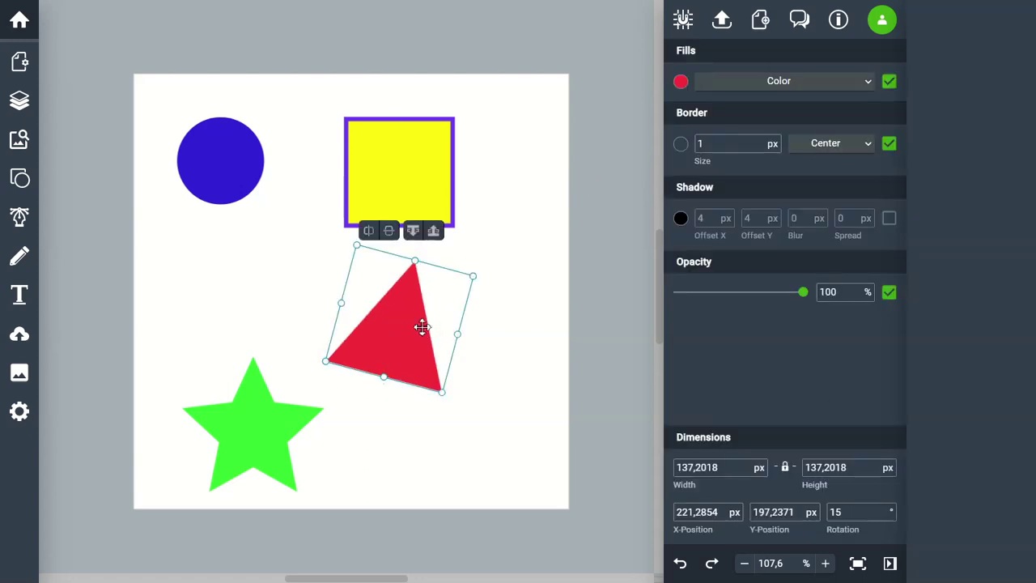
pyautogui.click(369, 232)
pyautogui.click(369, 231)
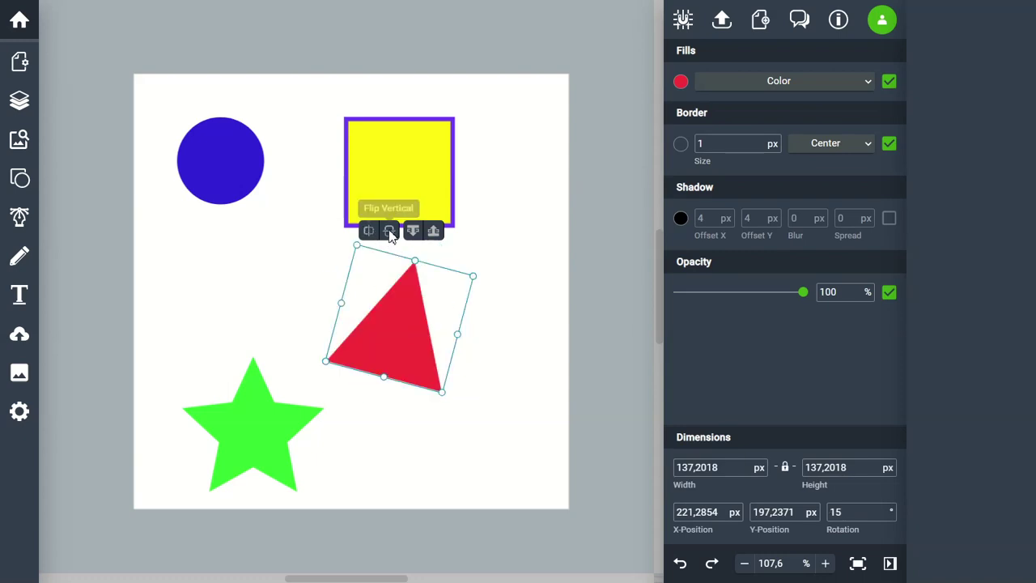
pyautogui.click(389, 234)
pyautogui.click(389, 234)
pyautogui.click(623, 288)
pyautogui.click(391, 329)
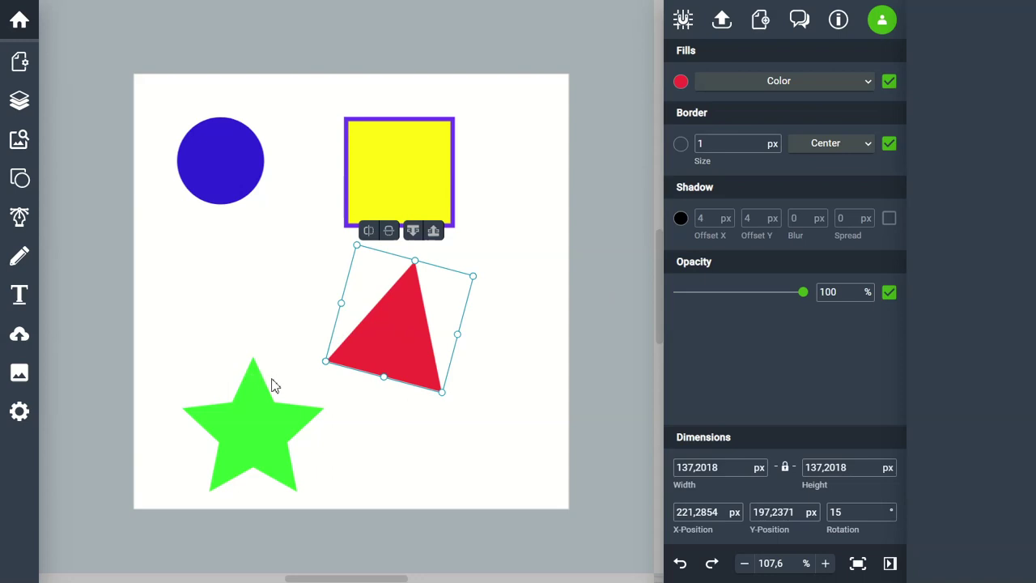
pyautogui.click(638, 82)
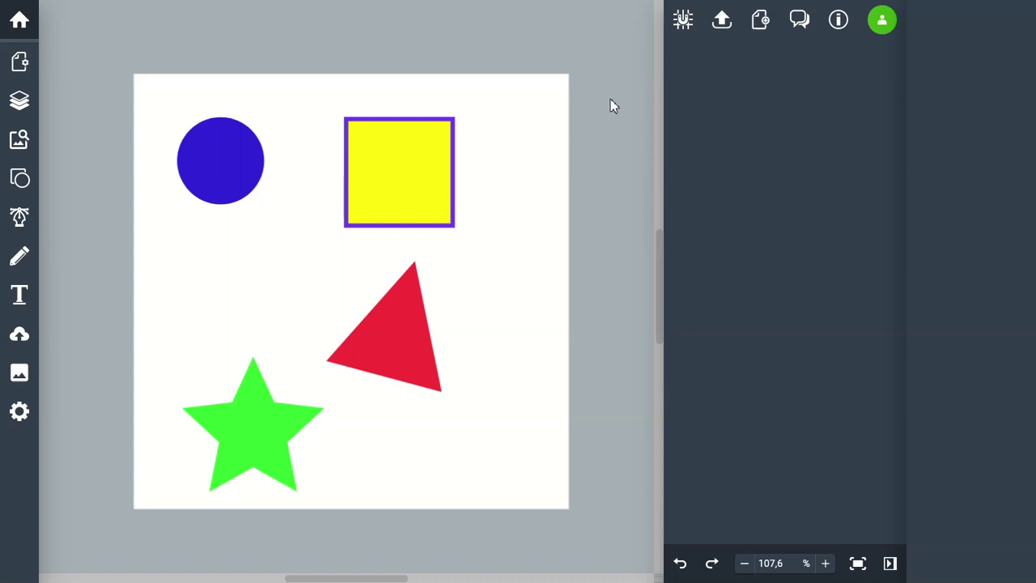
pyautogui.click(10, 183)
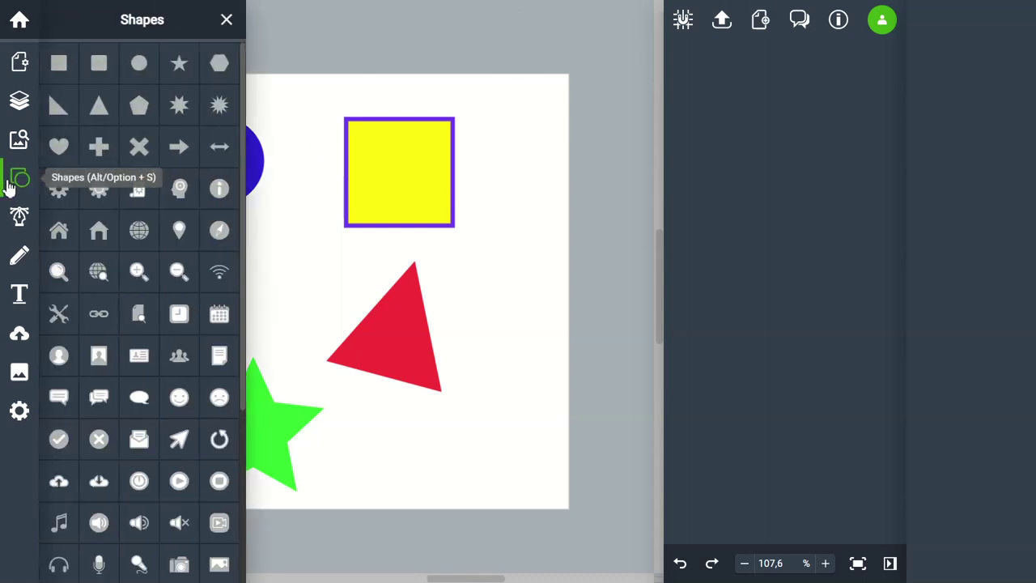
pyautogui.click(238, 23)
pyautogui.click(409, 181)
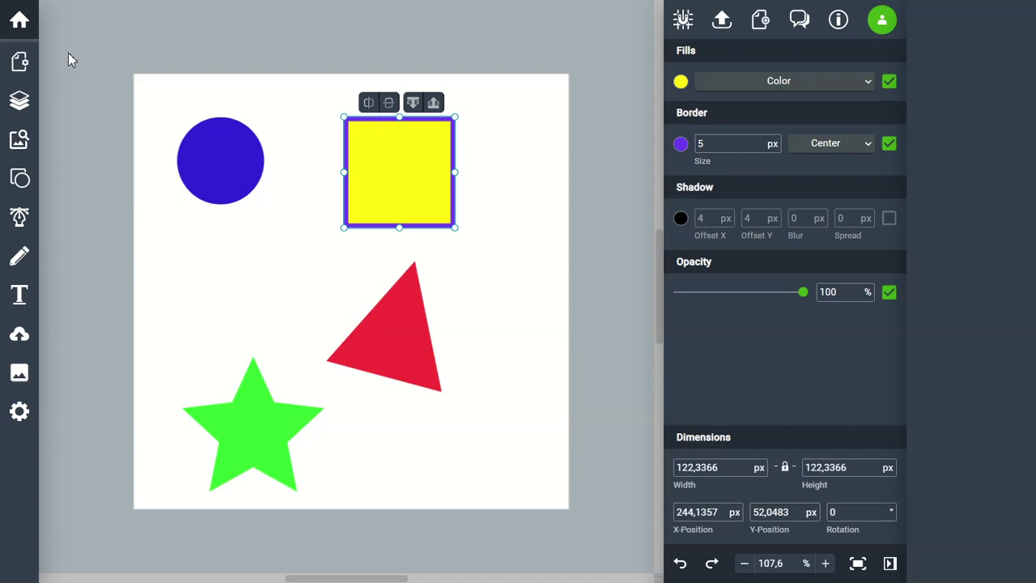
pyautogui.click(116, 62)
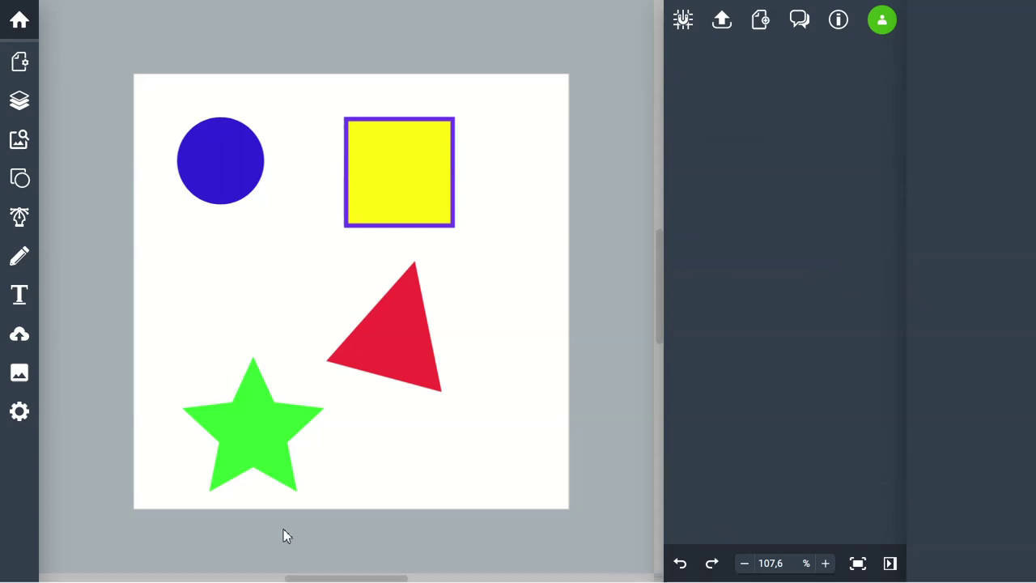
# Exit Chrome full screen, glance at the Tankonyv.pdf textbook pictures, and return to Vectr.
pyautogui.hotkey('alt', 'Tab')
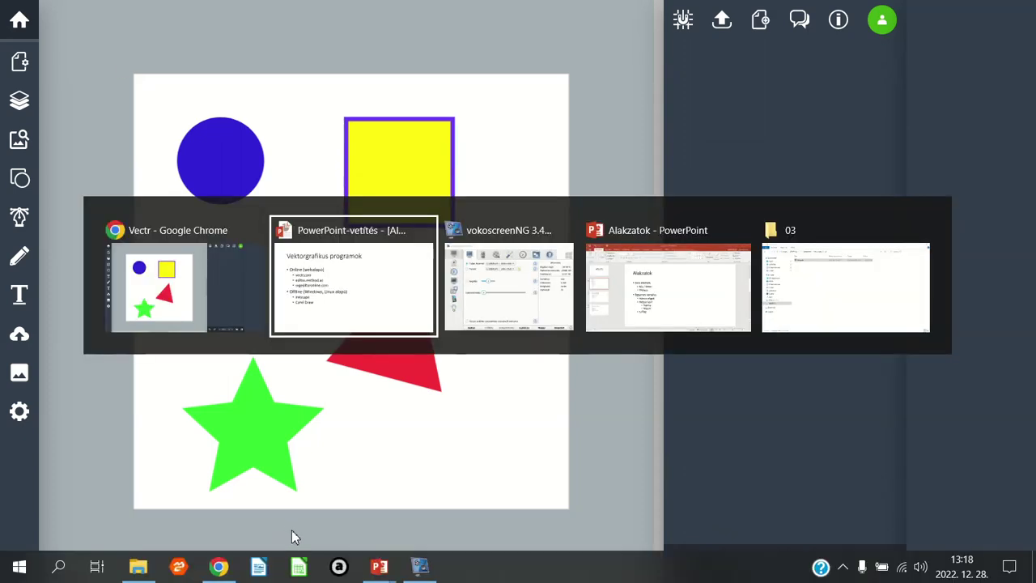
pyautogui.hotkey('alt', 'Tab')
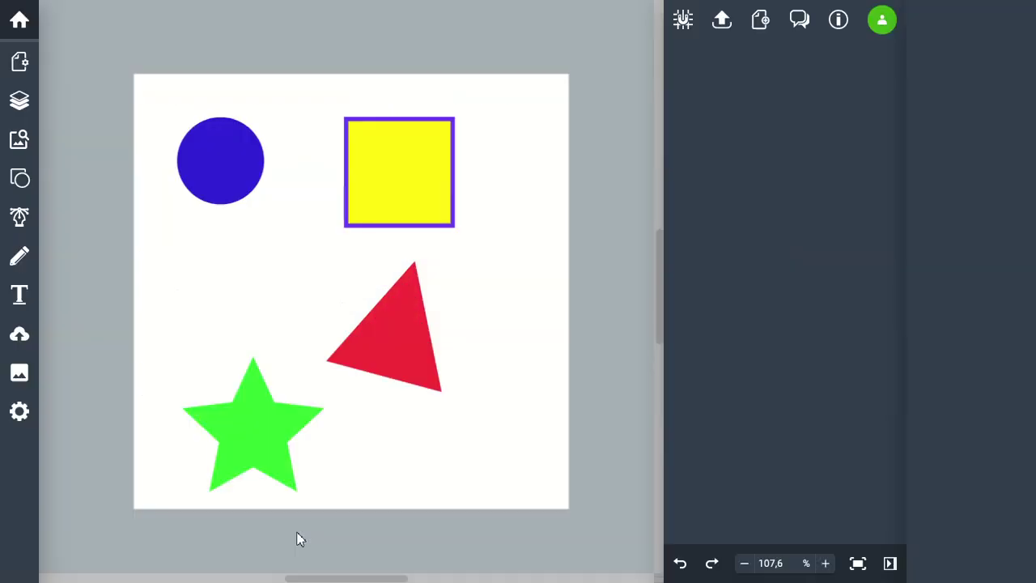
pyautogui.press('F11')
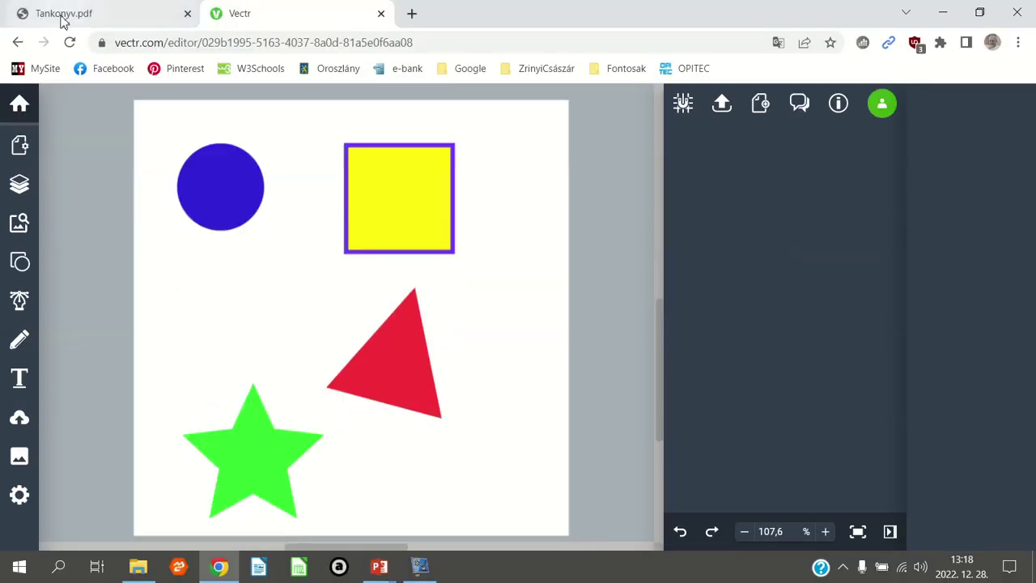
pyautogui.click(63, 14)
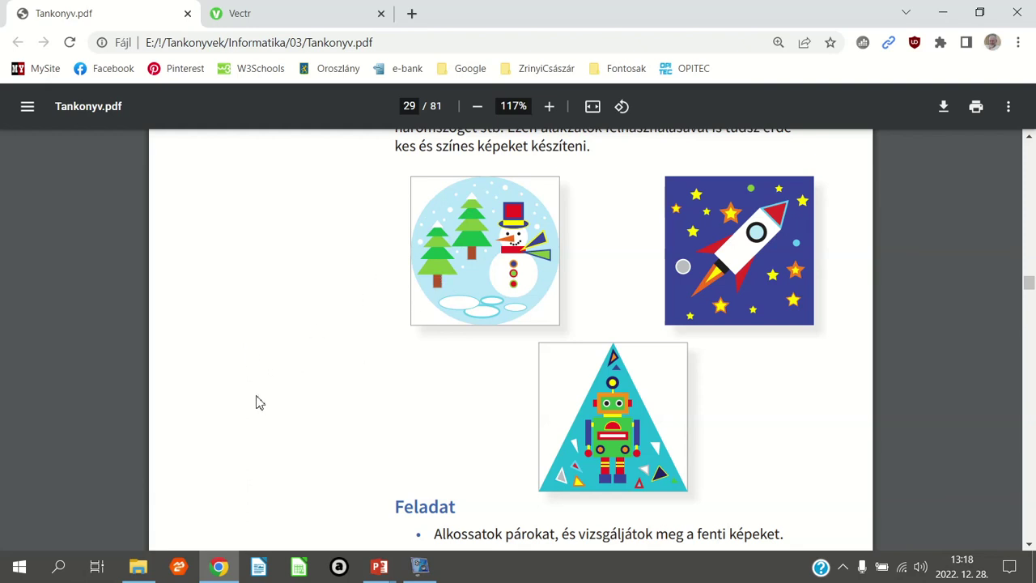
pyautogui.click(333, 15)
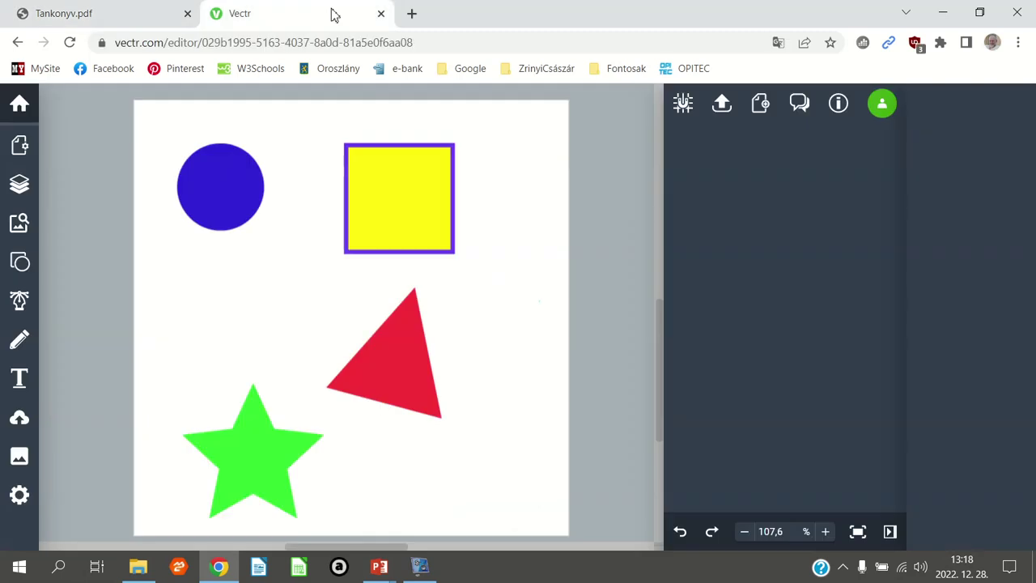
# From the Vectr home page, create a new 500×500 px artwork named Karacsony.
pyautogui.click(20, 103)
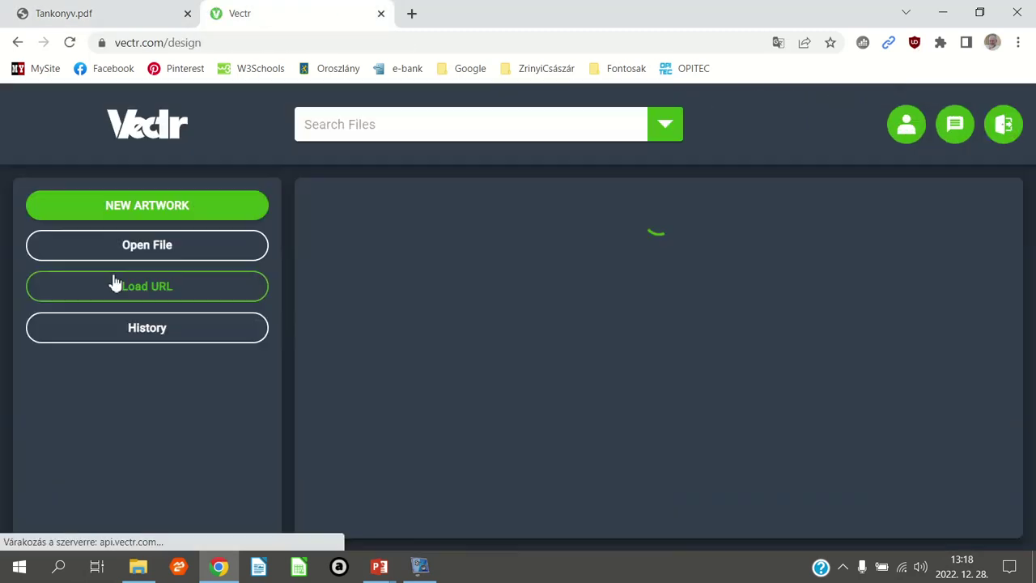
pyautogui.click(139, 220)
pyautogui.click(736, 221)
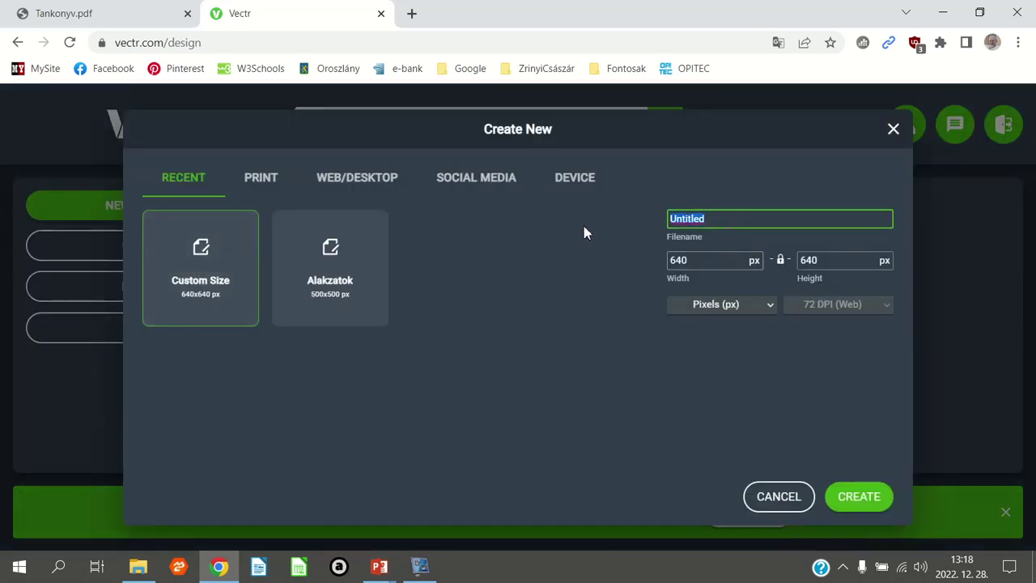
pyautogui.write('Karacsony')
pyautogui.doubleClick(717, 260)
pyautogui.write('500')
pyautogui.press('Return')
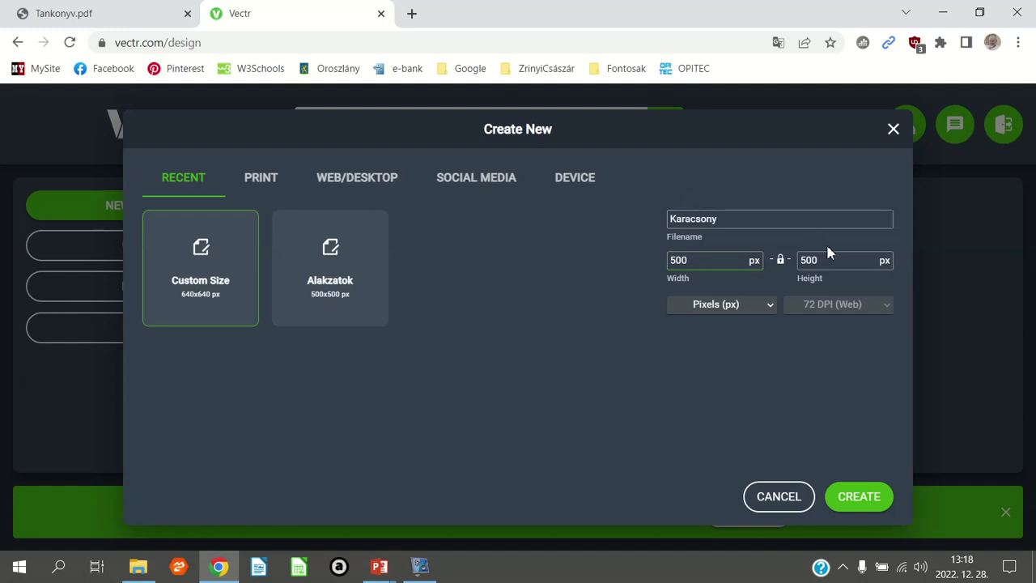
pyautogui.click(868, 497)
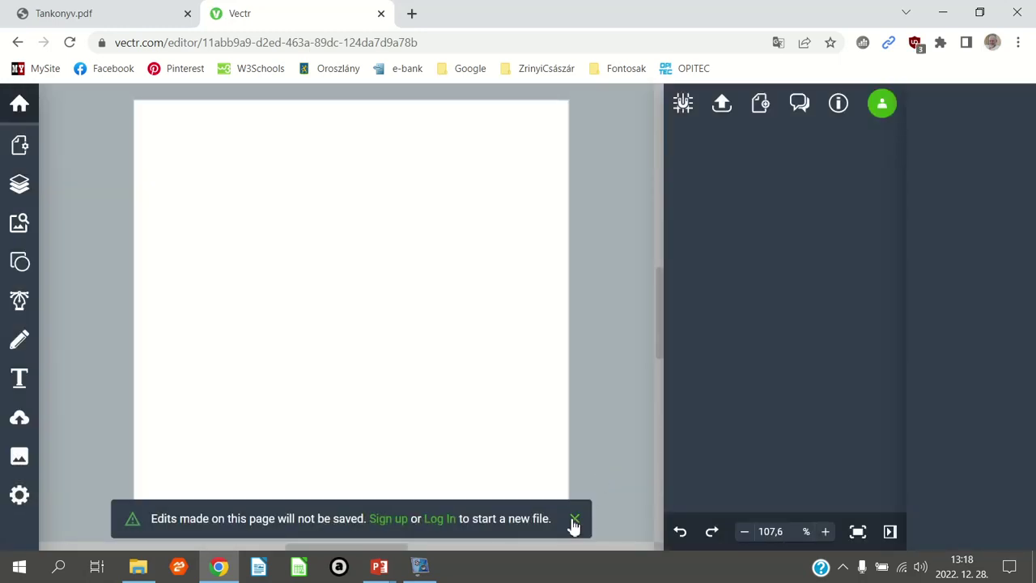
# Dismiss the notice, check the textbook sample, and draw a circle on the page.
pyautogui.click(575, 516)
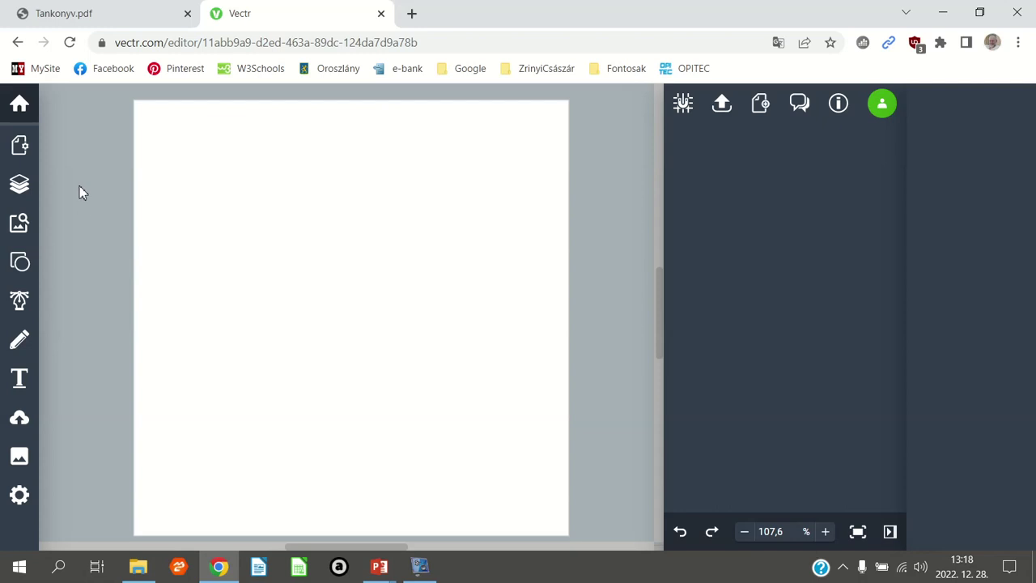
pyautogui.click(111, 14)
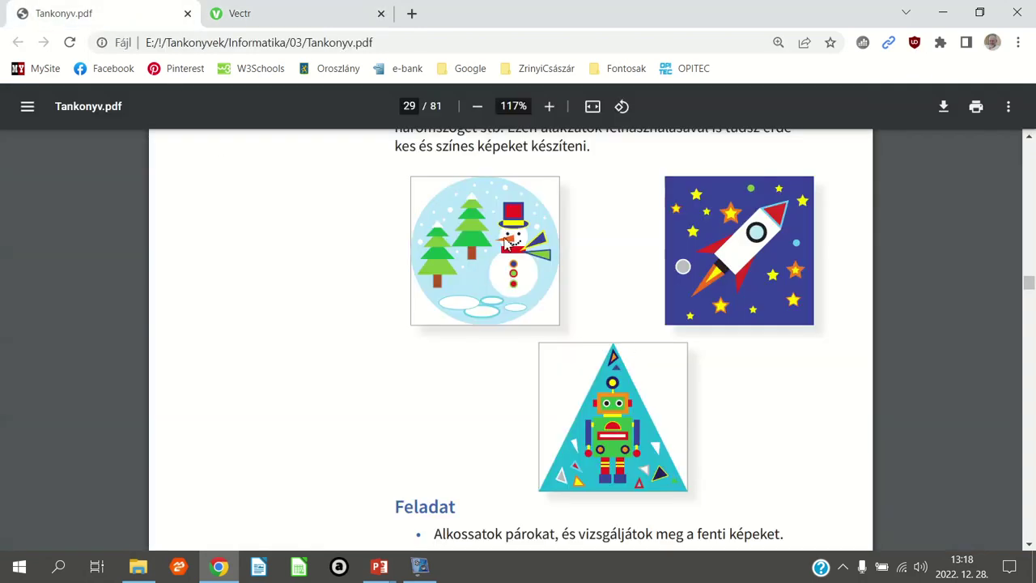
pyautogui.click(310, 11)
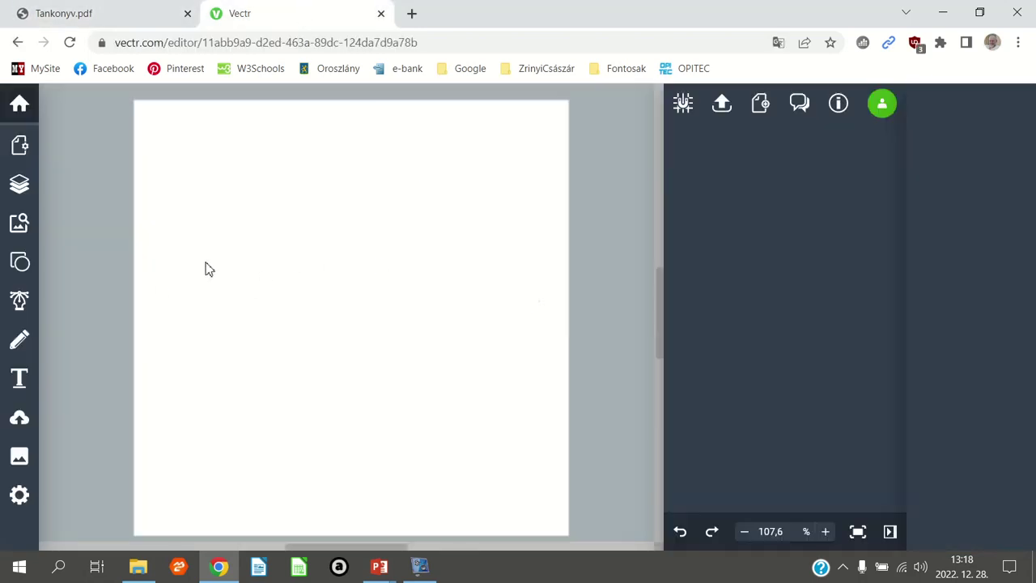
pyautogui.click(20, 268)
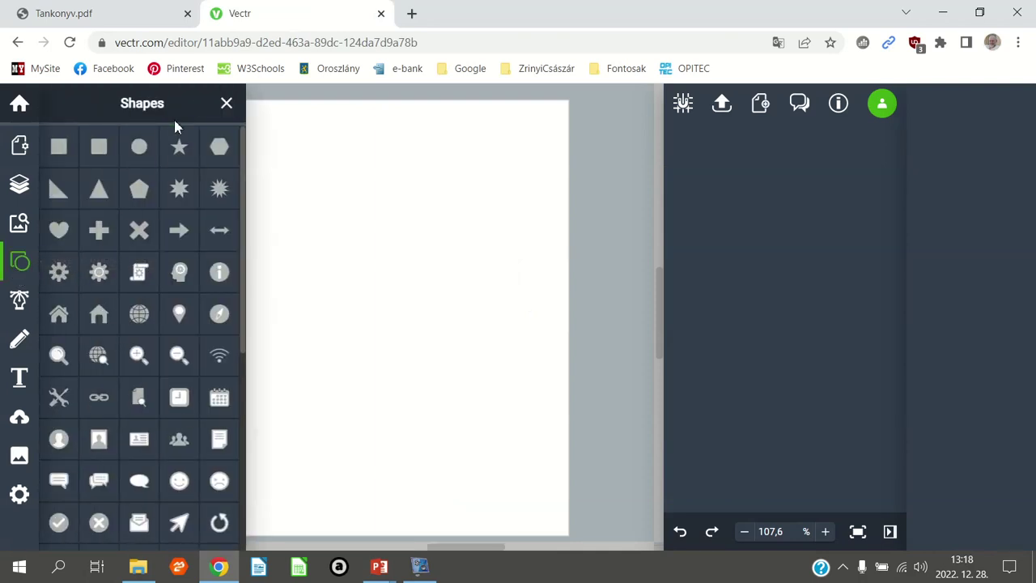
pyautogui.moveTo(140, 146); pyautogui.dragTo(331, 242)
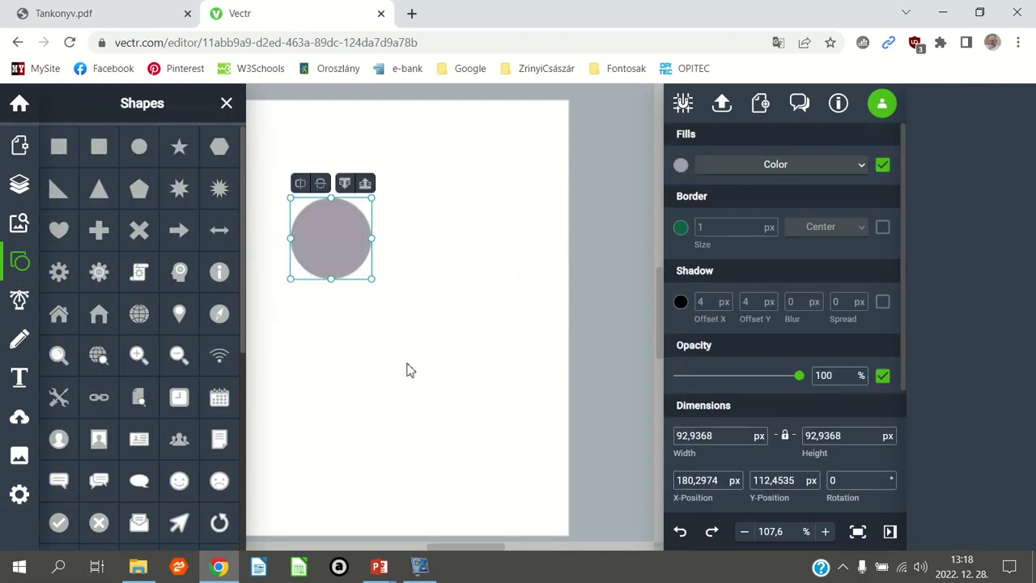
pyautogui.press('Escape')
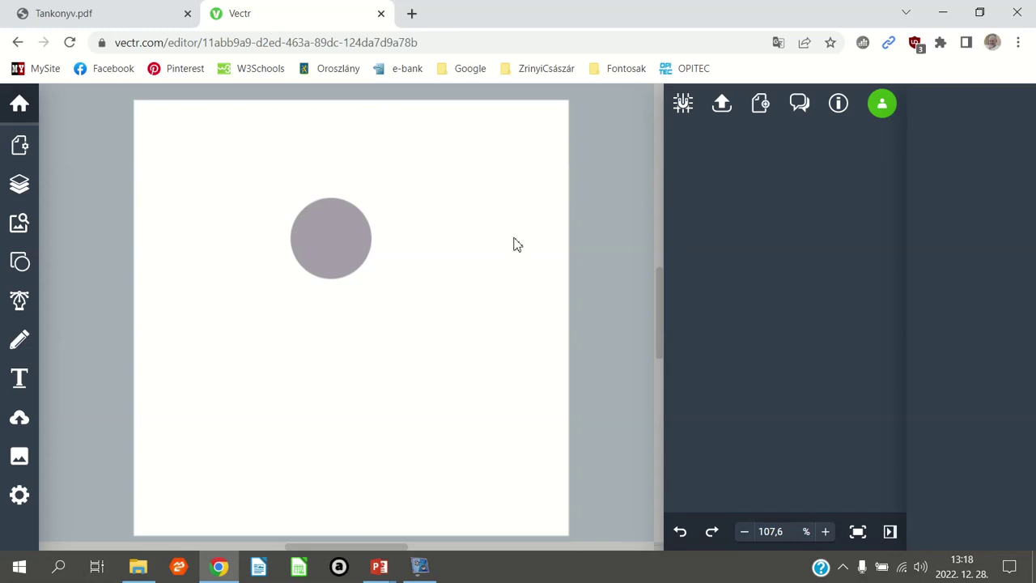
# Change the circle's fill from grey to bright cyan #33C9E1.
pyautogui.click(356, 261)
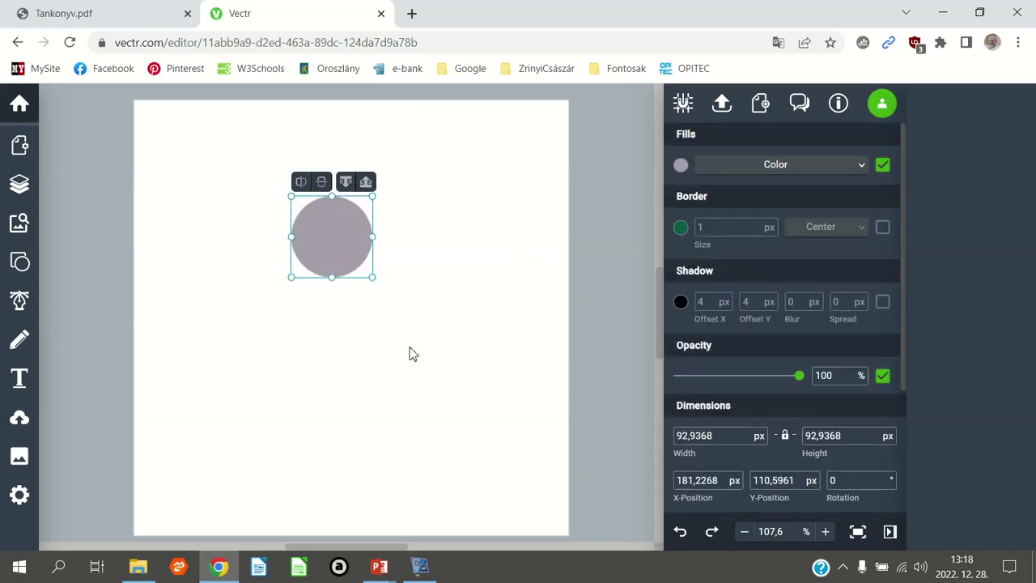
pyautogui.click(680, 165)
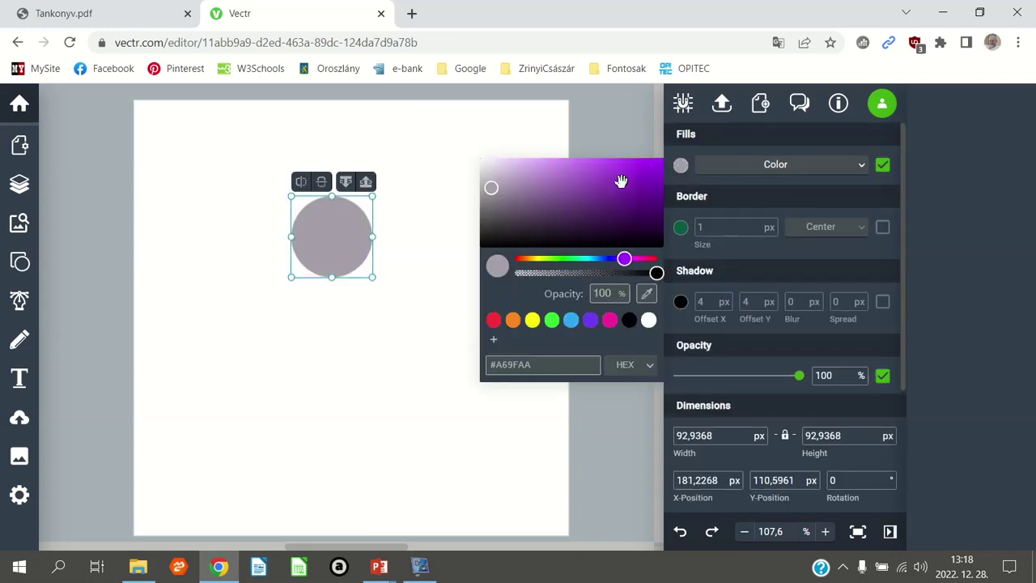
pyautogui.moveTo(594, 260); pyautogui.dragTo(592, 259)
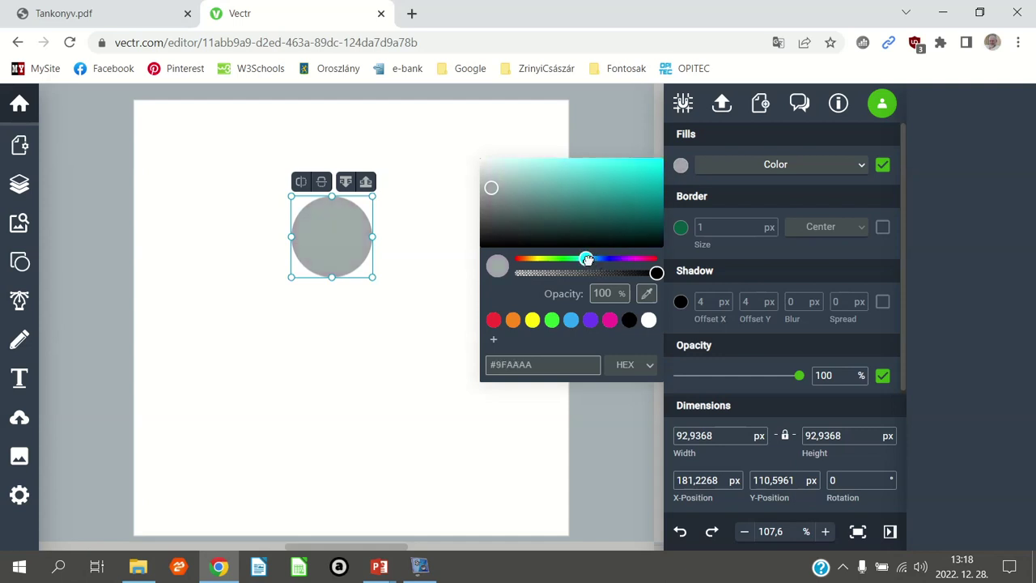
pyautogui.click(621, 167)
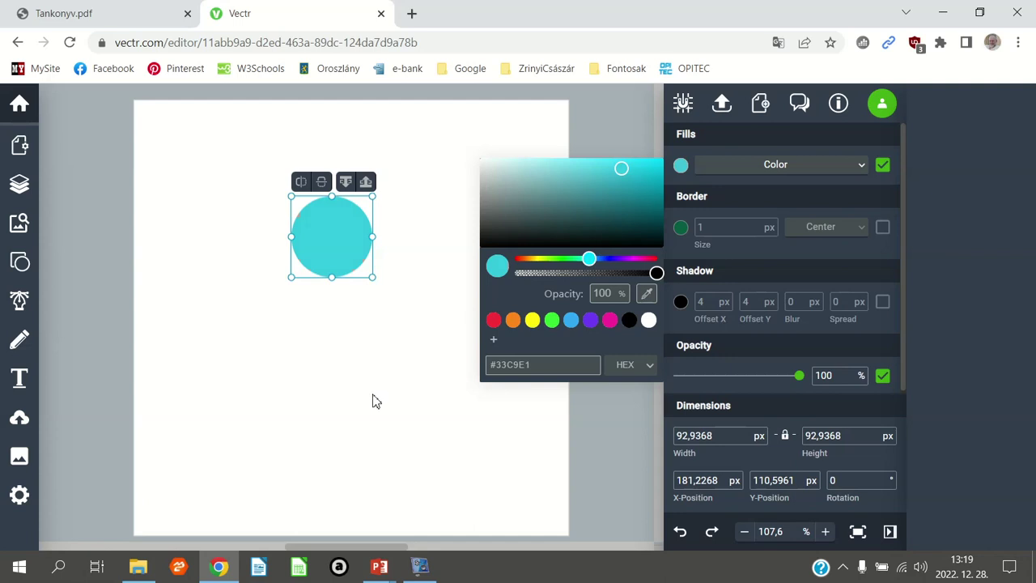
pyautogui.click(407, 383)
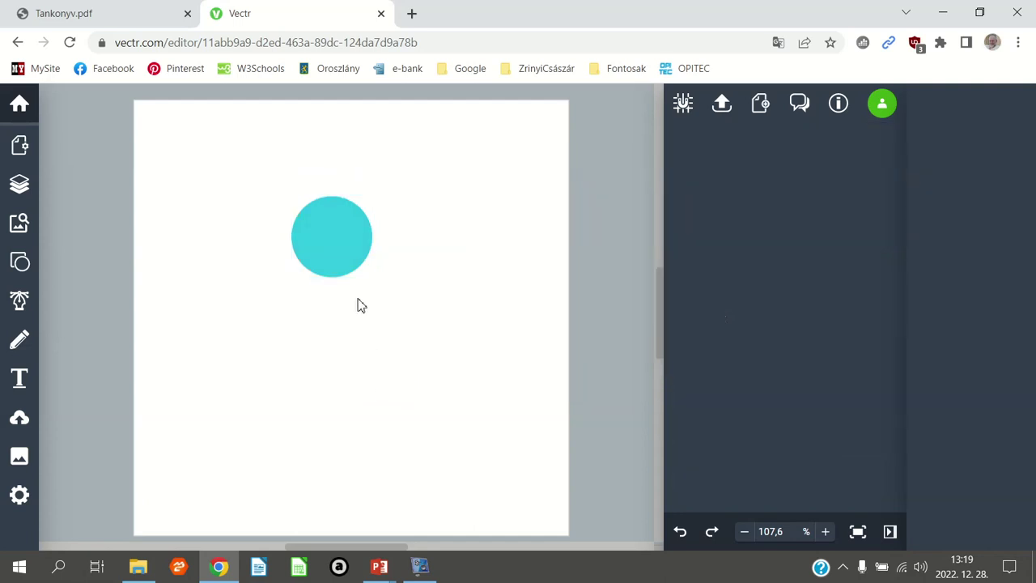
# Set the cyan circle's X and Y position to 0.
pyautogui.click(350, 271)
pyautogui.click(704, 481)
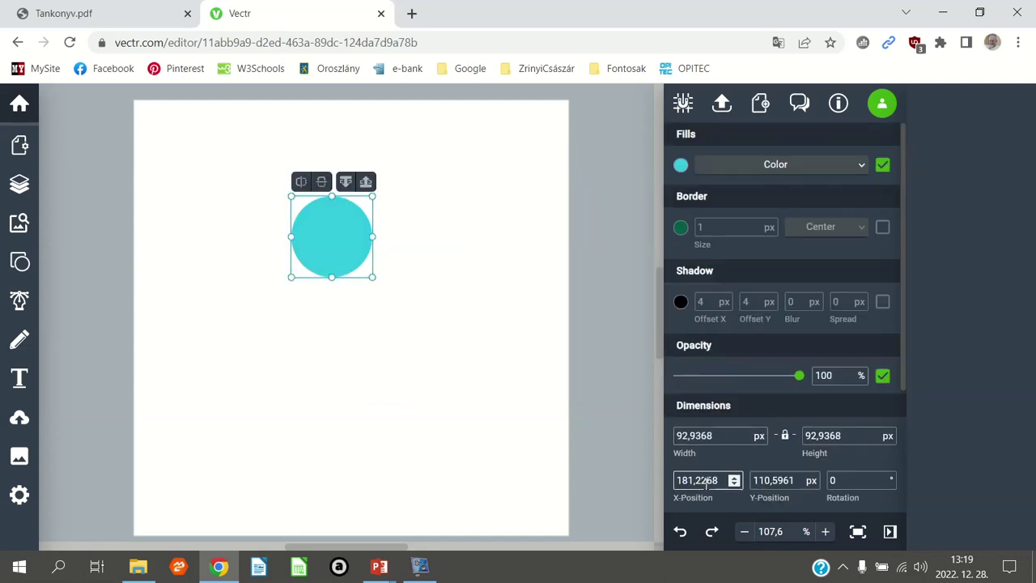
pyautogui.doubleClick(701, 481)
pyautogui.write('0')
pyautogui.press('Tab')
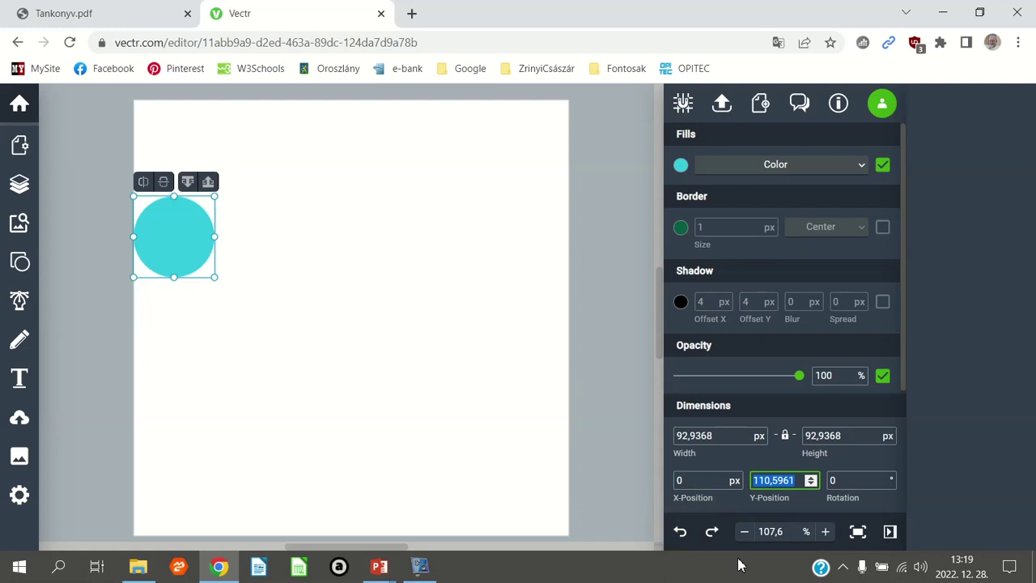
pyautogui.press('BackSpace')
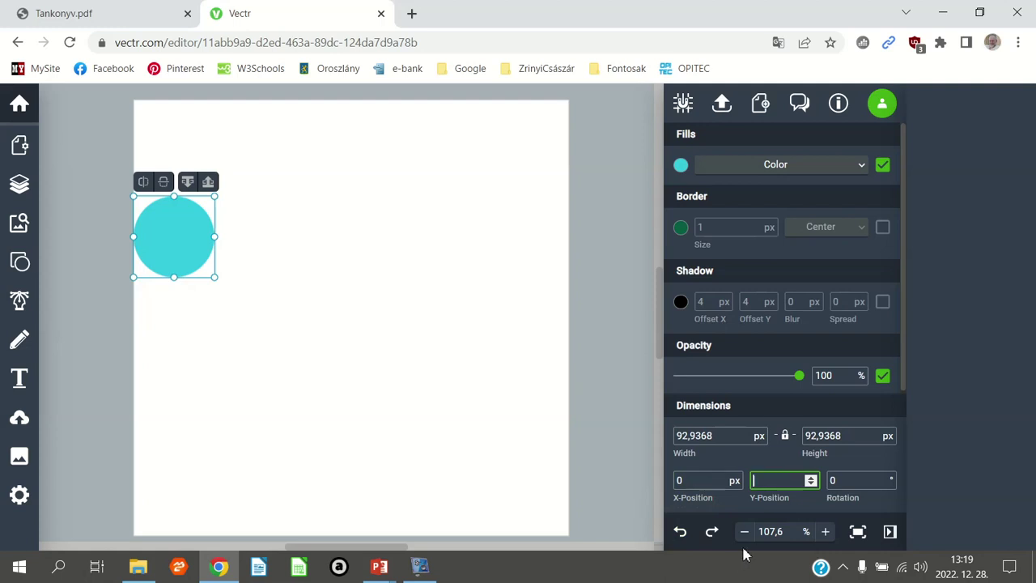
pyautogui.write('0')
pyautogui.press('Return')
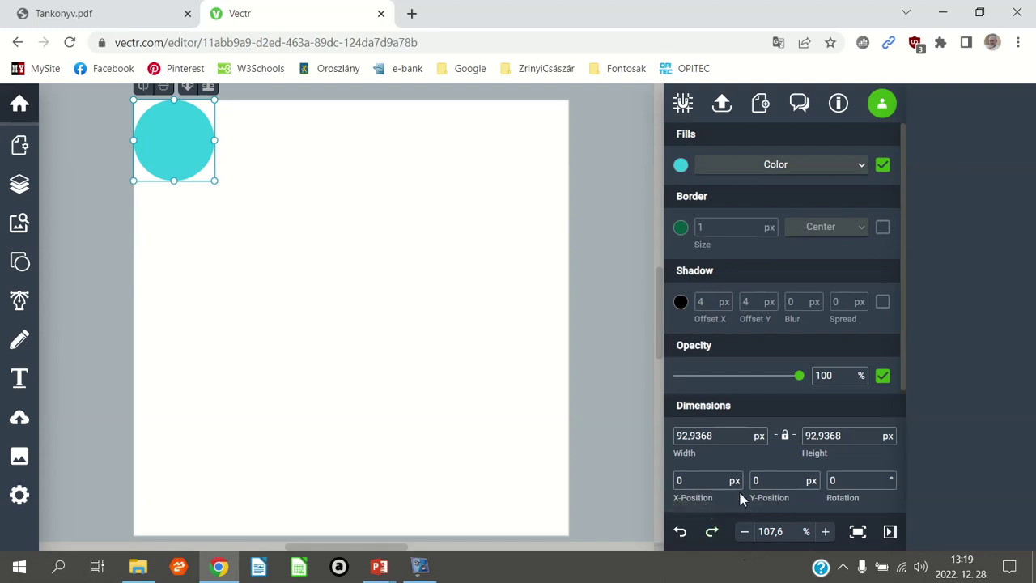
# Resize the circle to 500 px and re-enter position 0, 0 so it fills the page.
pyautogui.click(721, 437)
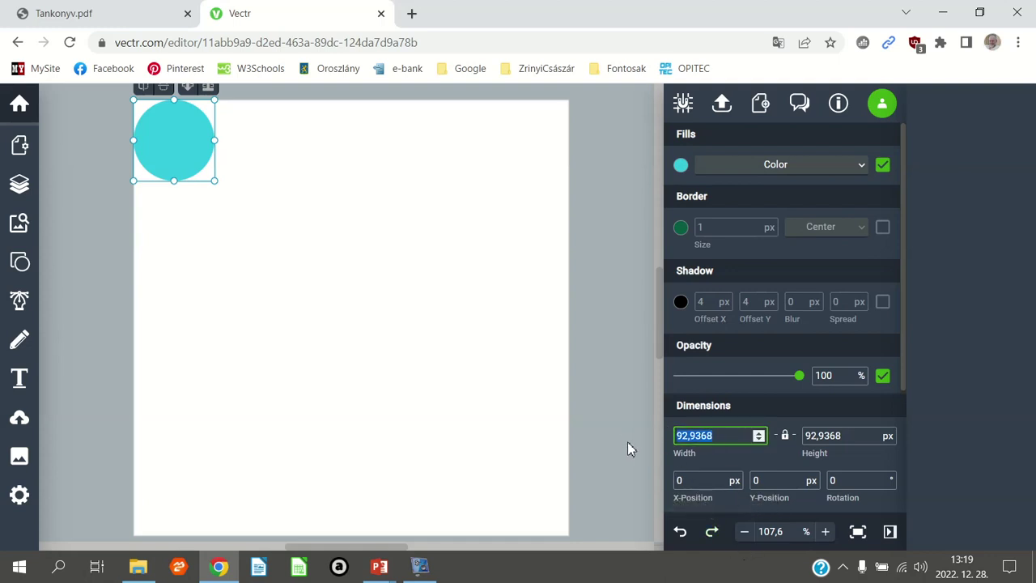
pyautogui.write('500')
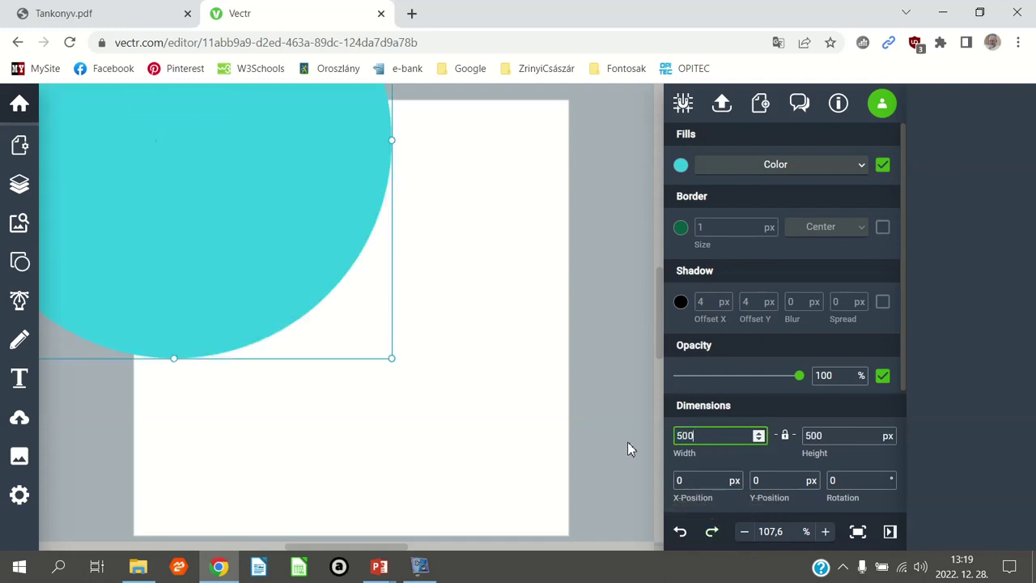
pyautogui.click(836, 437)
pyautogui.click(701, 481)
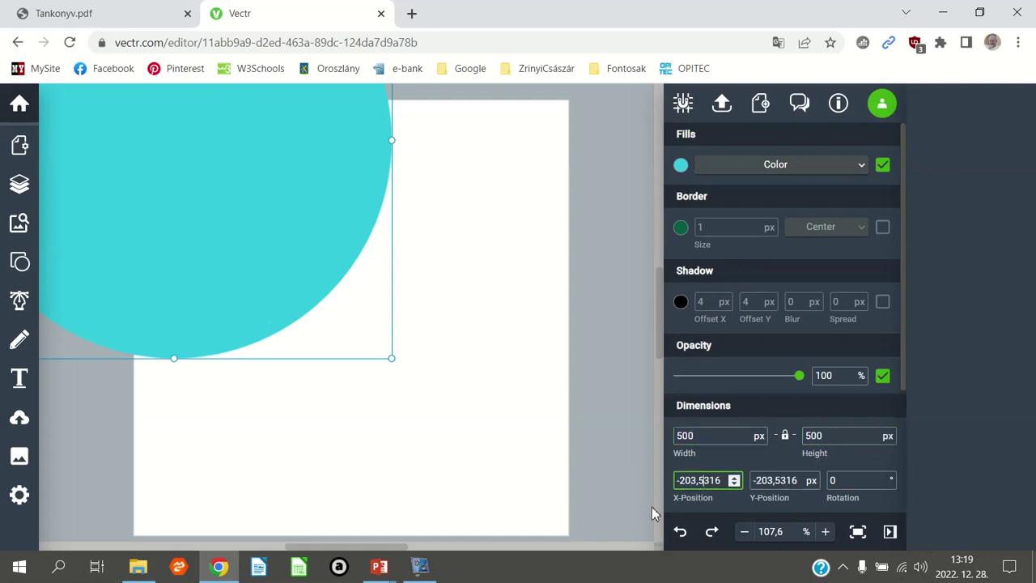
pyautogui.hotkey('ctrl', 'a')
pyautogui.write('0')
pyautogui.press('Tab')
pyautogui.write('0')
pyautogui.press('Tab')
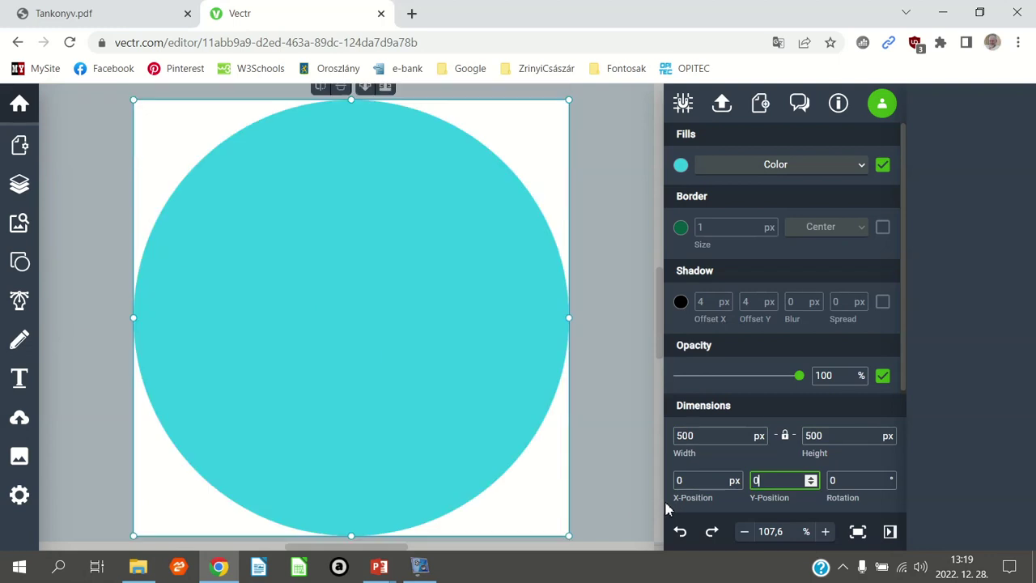
pyautogui.click(612, 251)
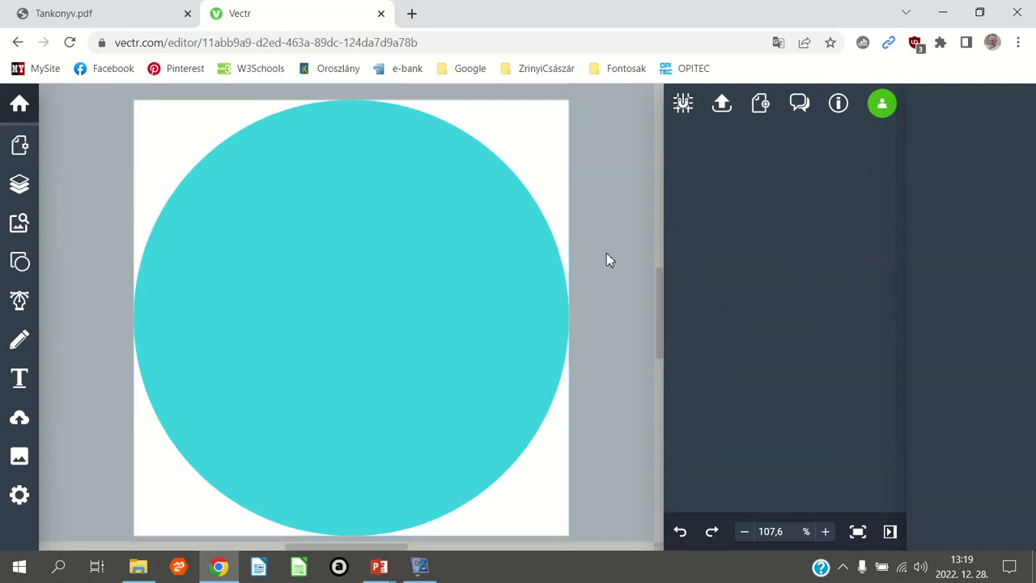
# Compare with the textbook sample, then change the circle's fill to a paler cyan.
pyautogui.click(122, 15)
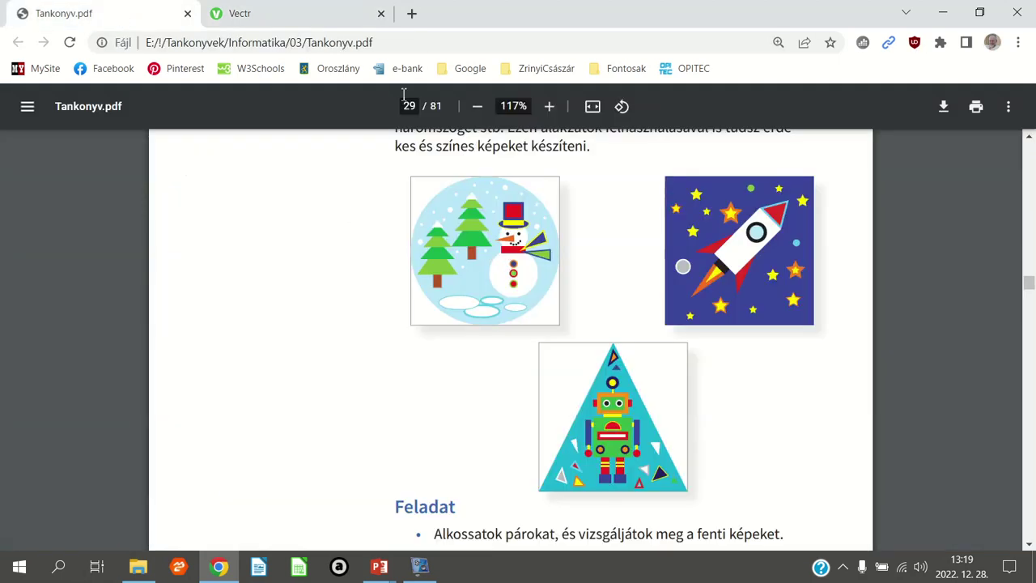
pyautogui.click(316, 16)
pyautogui.click(340, 181)
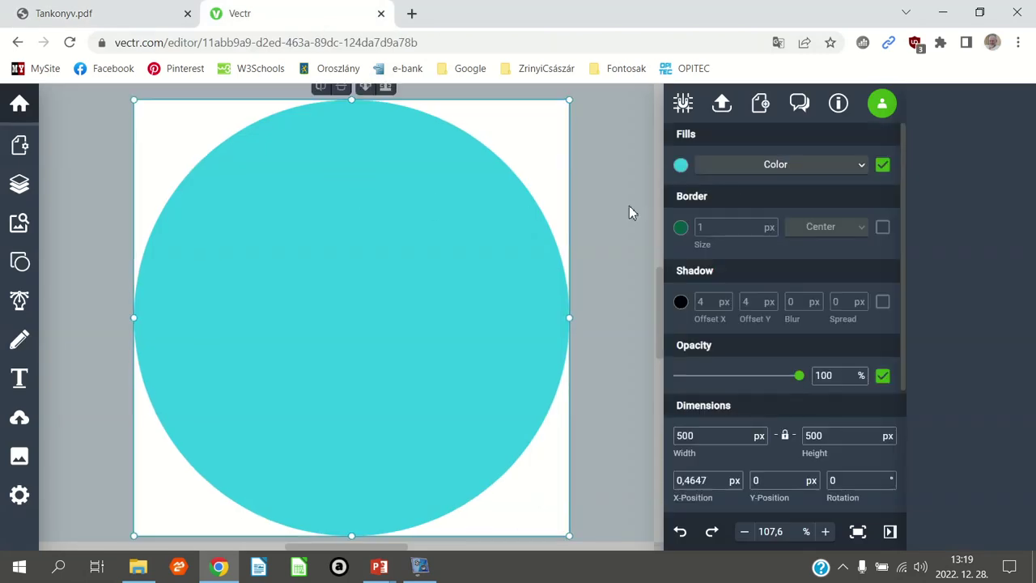
pyautogui.click(683, 168)
pyautogui.moveTo(620, 171); pyautogui.dragTo(583, 165)
pyautogui.click(598, 151)
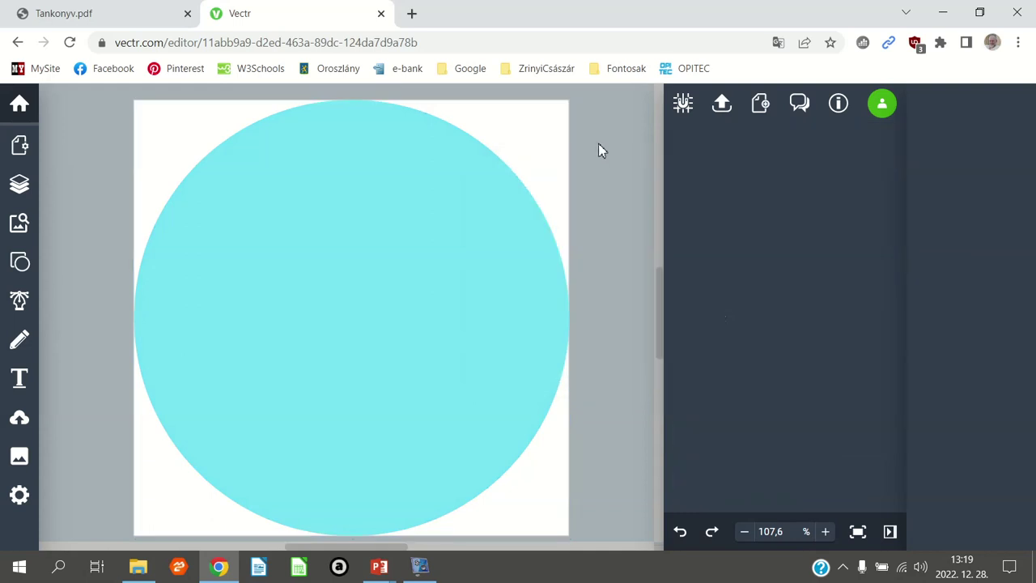
# Look at the textbook's winter picture once more and return to Vectr.
pyautogui.click(288, 16)
pyautogui.click(134, 16)
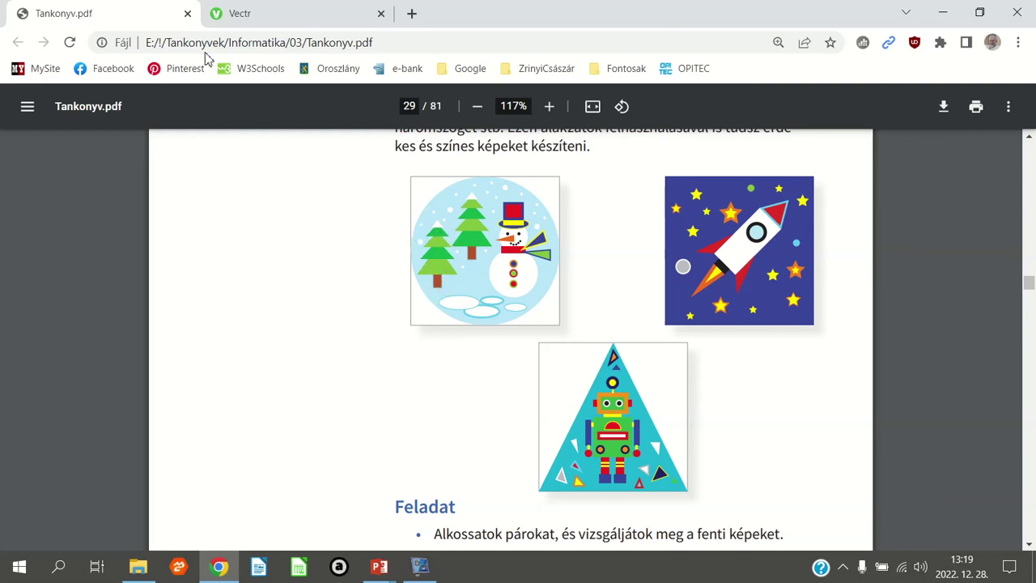
pyautogui.click(256, 18)
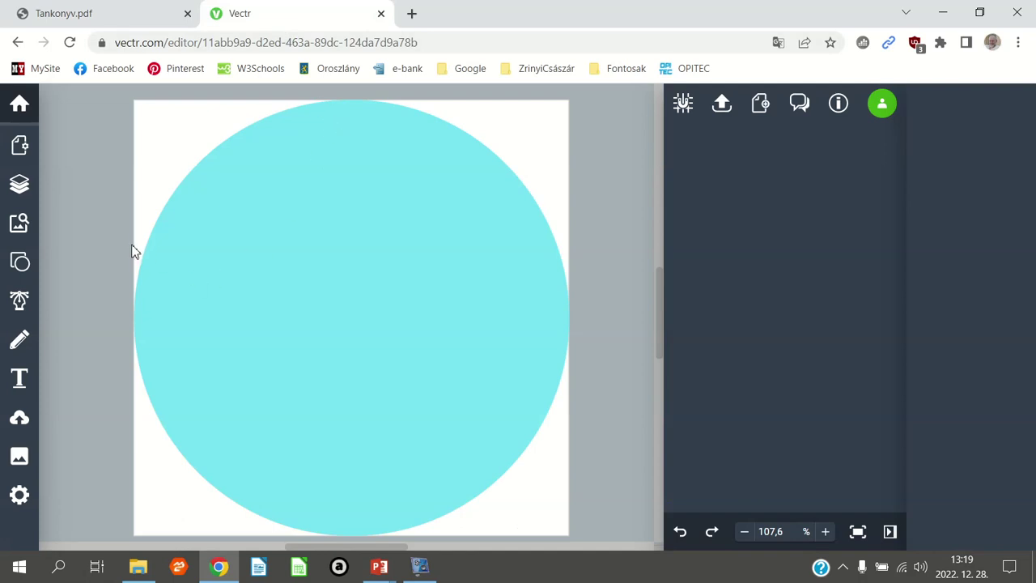
# Draw a dark red square for the trunk and a triangle above it for the tree.
pyautogui.click(20, 262)
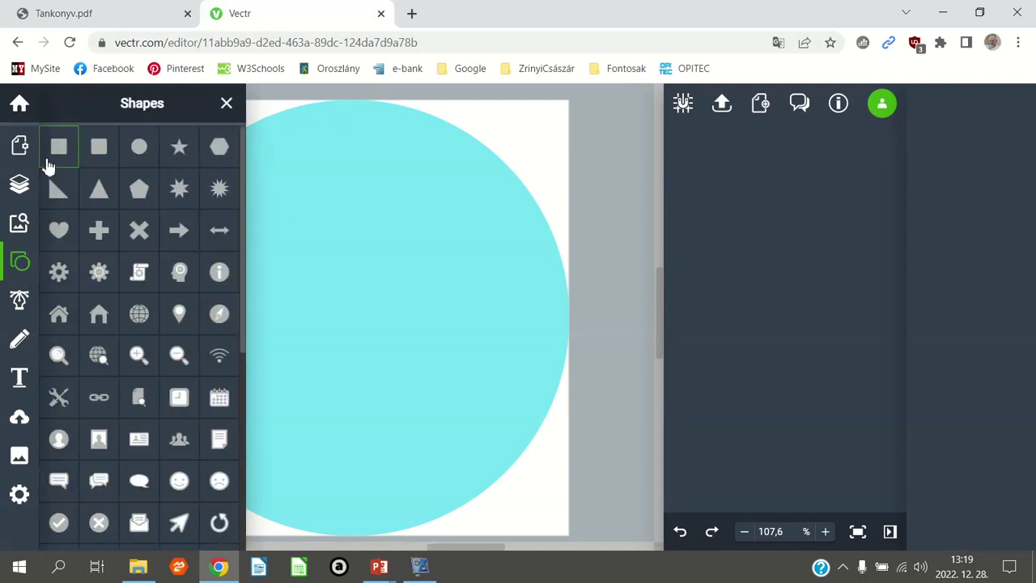
pyautogui.moveTo(47, 166); pyautogui.dragTo(465, 283)
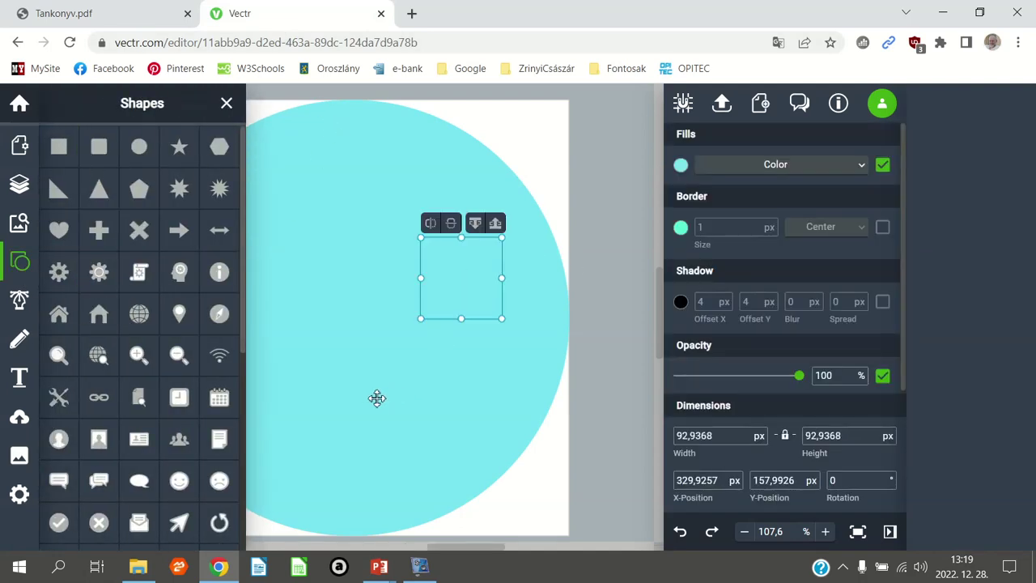
pyautogui.click(681, 165)
pyautogui.click(587, 260)
pyautogui.moveTo(587, 260); pyautogui.dragTo(515, 259)
pyautogui.moveTo(607, 206); pyautogui.dragTo(640, 197)
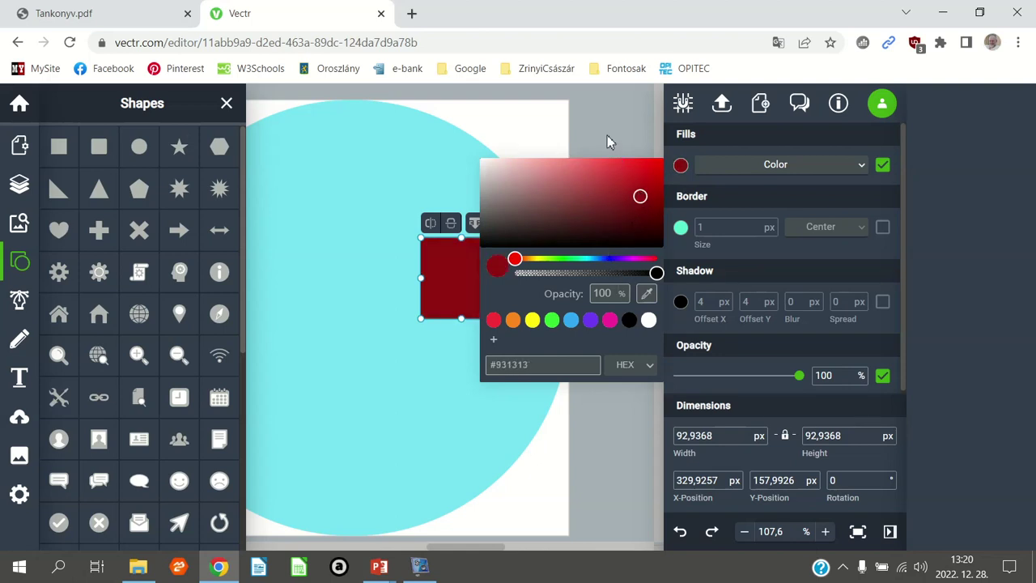
pyautogui.click(605, 142)
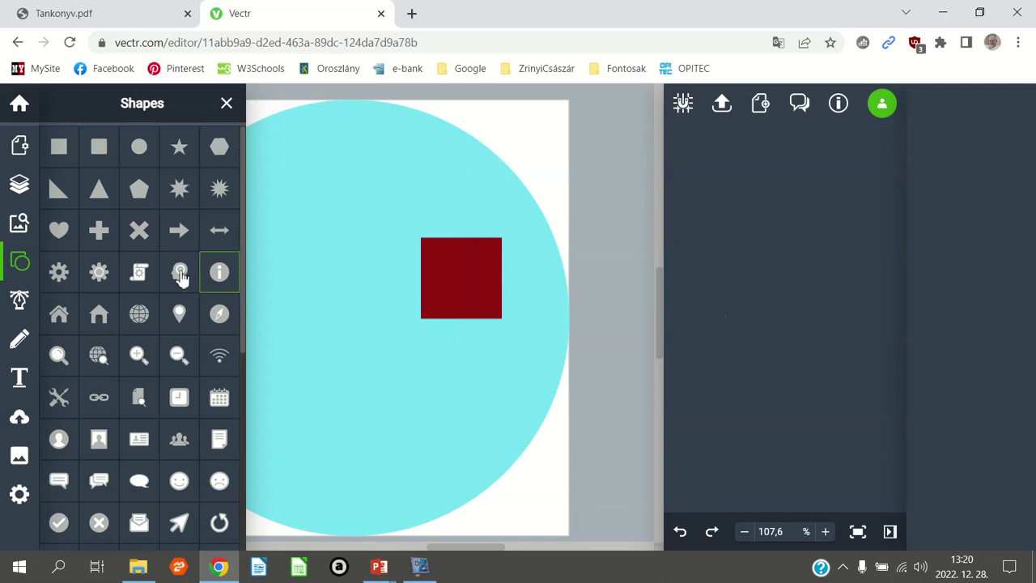
pyautogui.moveTo(99, 189); pyautogui.dragTo(311, 221)
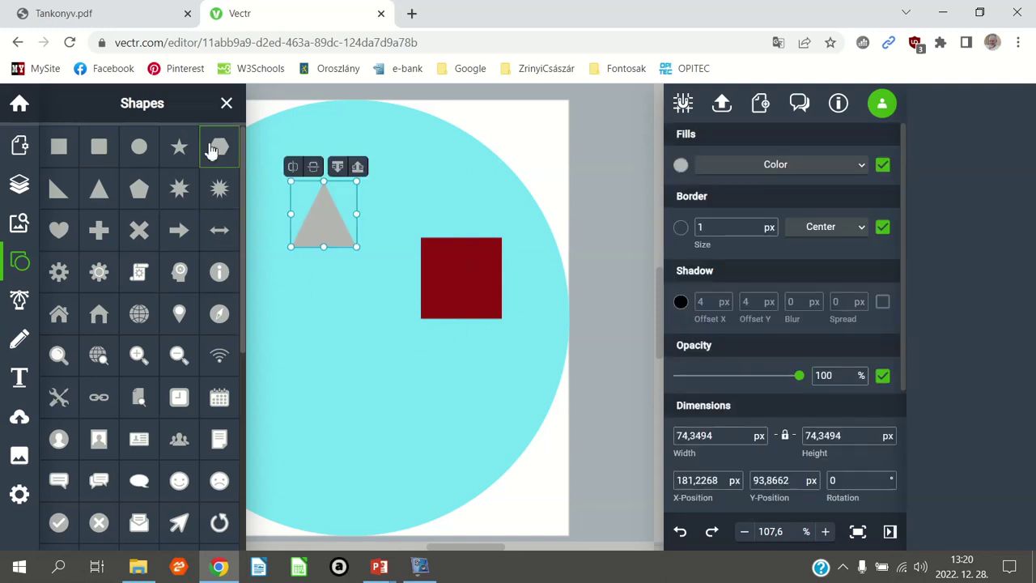
pyautogui.click(226, 104)
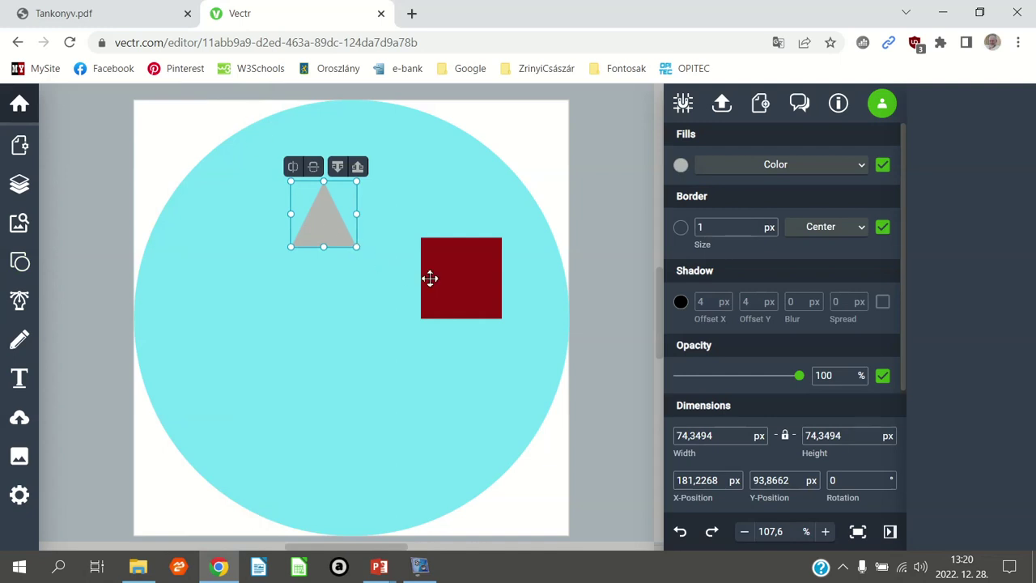
# Reshape the red square into a thin 19.5 × 78.8 px trunk at the circle's lower left.
pyautogui.click(470, 285)
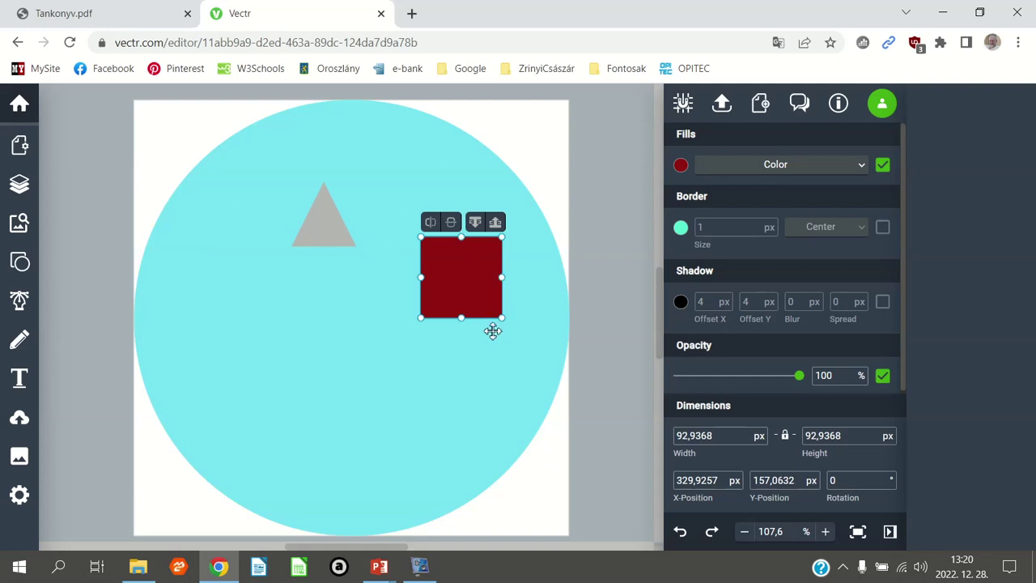
pyautogui.moveTo(503, 319); pyautogui.dragTo(496, 310)
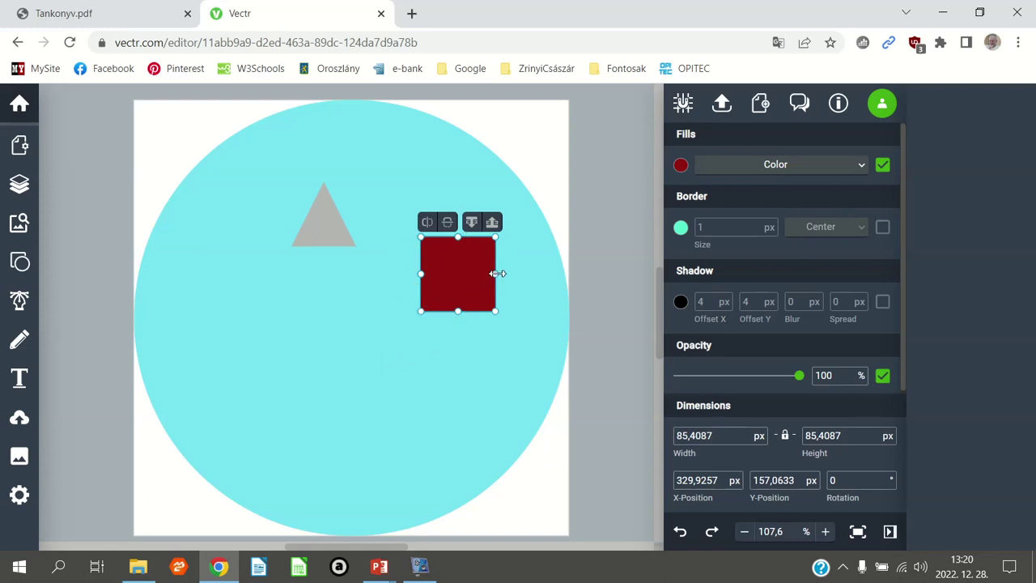
pyautogui.moveTo(498, 274); pyautogui.dragTo(482, 273)
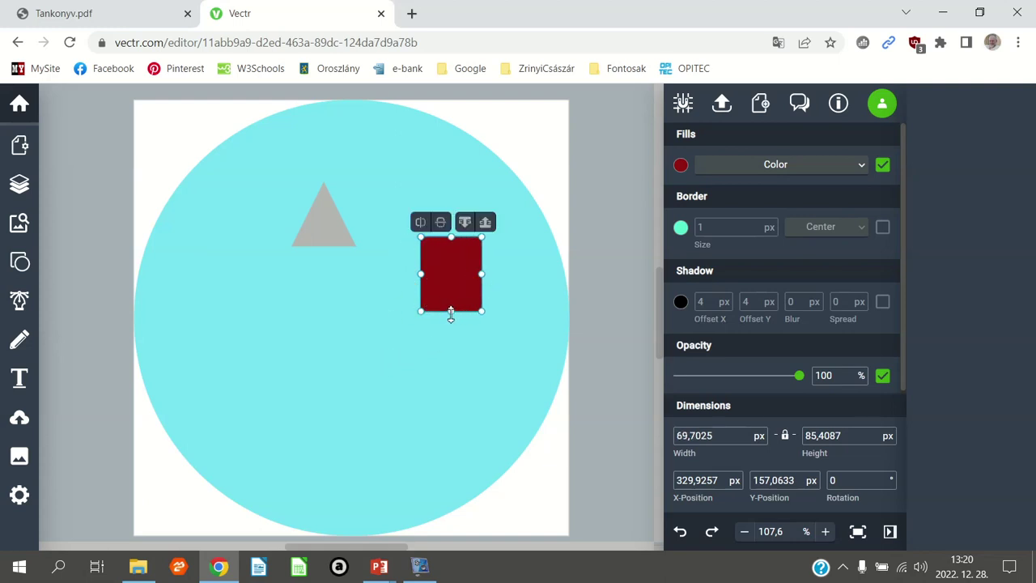
pyautogui.moveTo(451, 312); pyautogui.dragTo(451, 306)
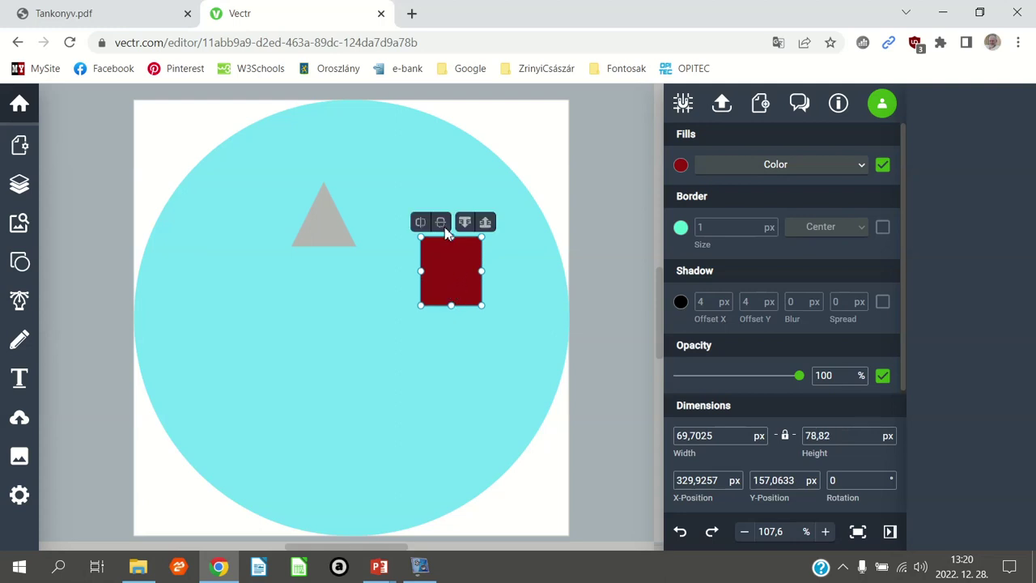
pyautogui.moveTo(482, 271)
pyautogui.mouseDown()
pyautogui.moveTo(438, 271)
pyautogui.moveTo(255, 385)
pyautogui.mouseUp()
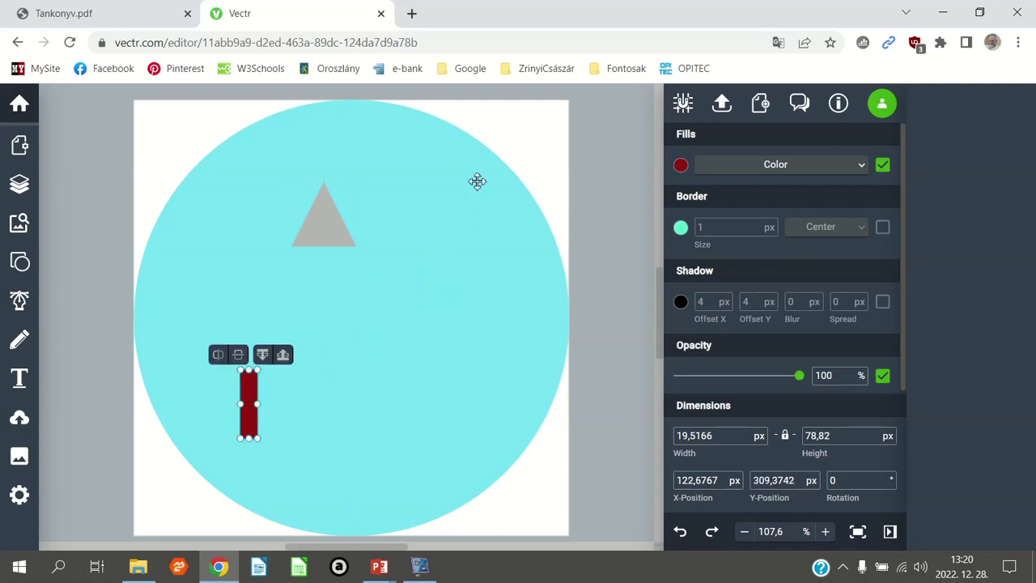
pyautogui.click(533, 146)
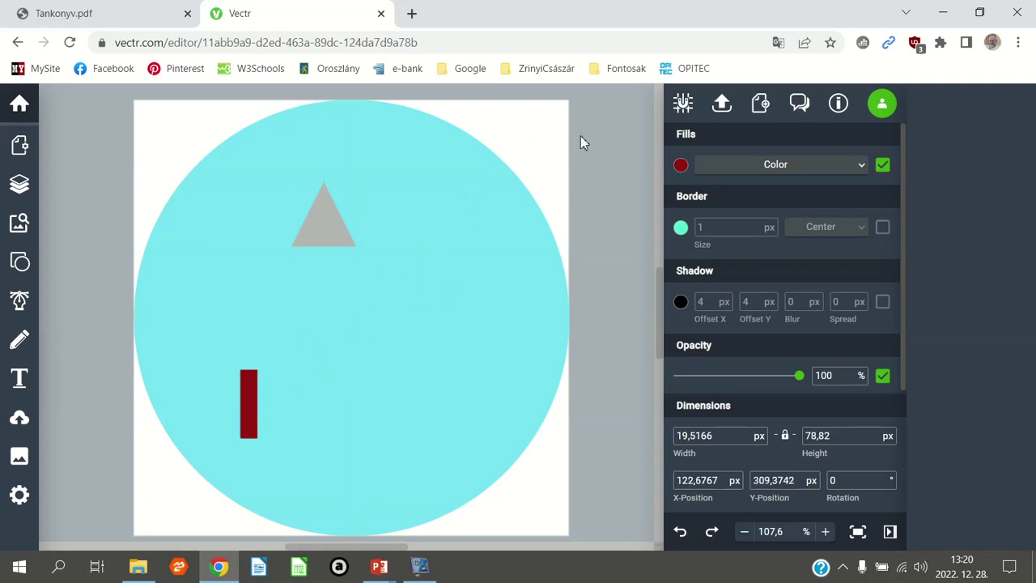
# Widen the grey triangle to about 137 px and remove its border.
pyautogui.click(341, 241)
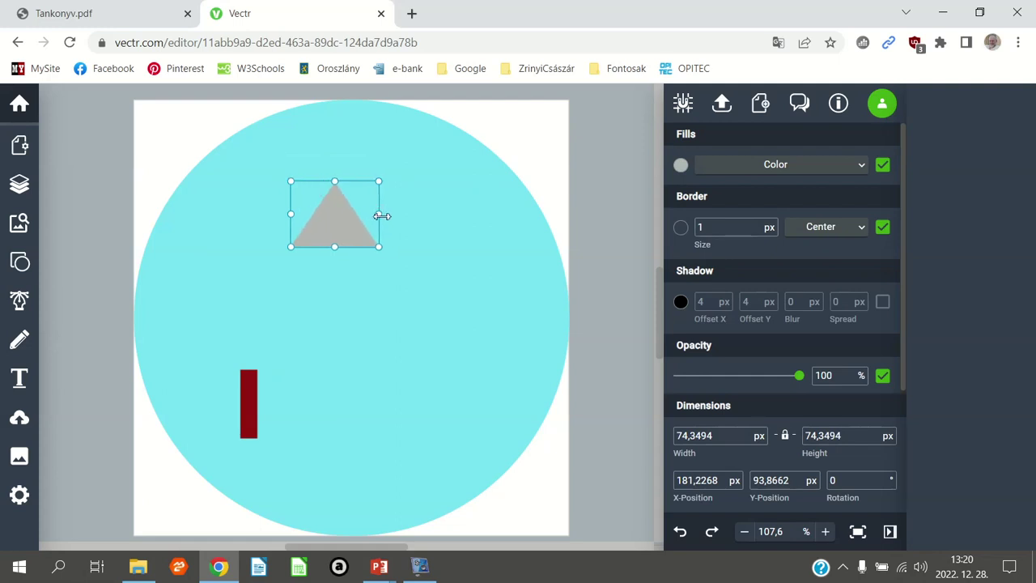
pyautogui.moveTo(381, 215); pyautogui.dragTo(412, 215)
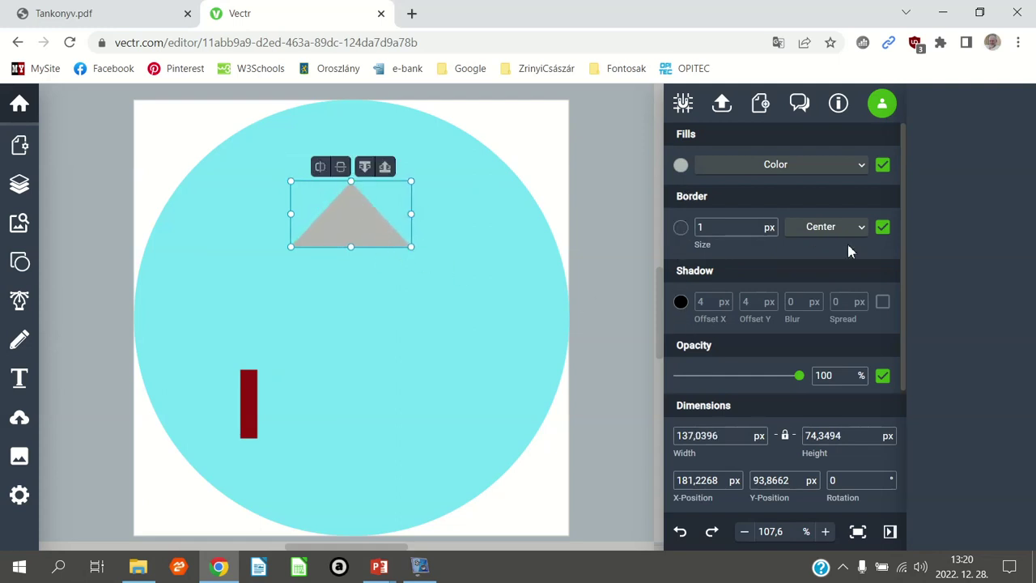
pyautogui.click(883, 226)
pyautogui.click(246, 403)
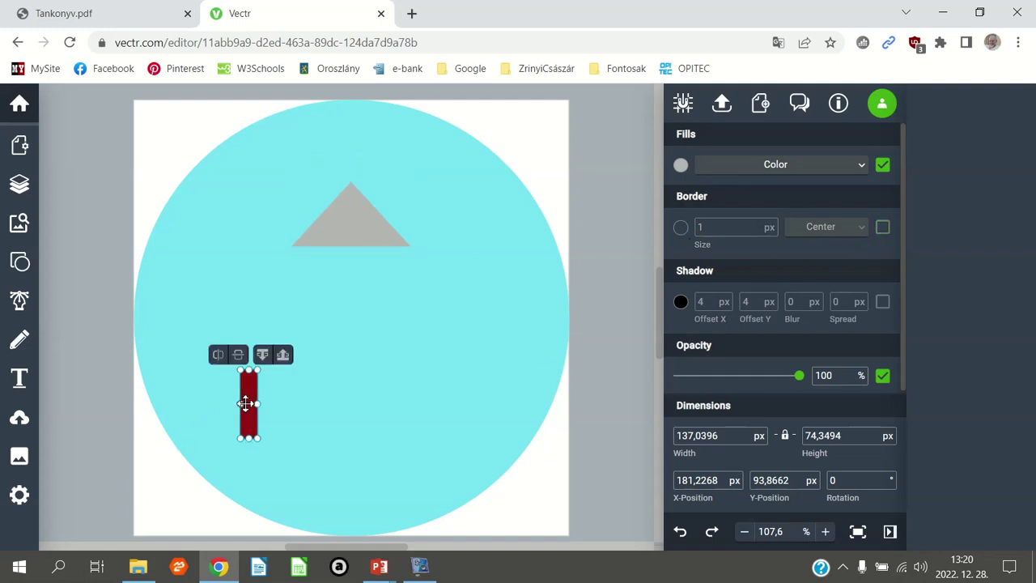
pyautogui.click(71, 432)
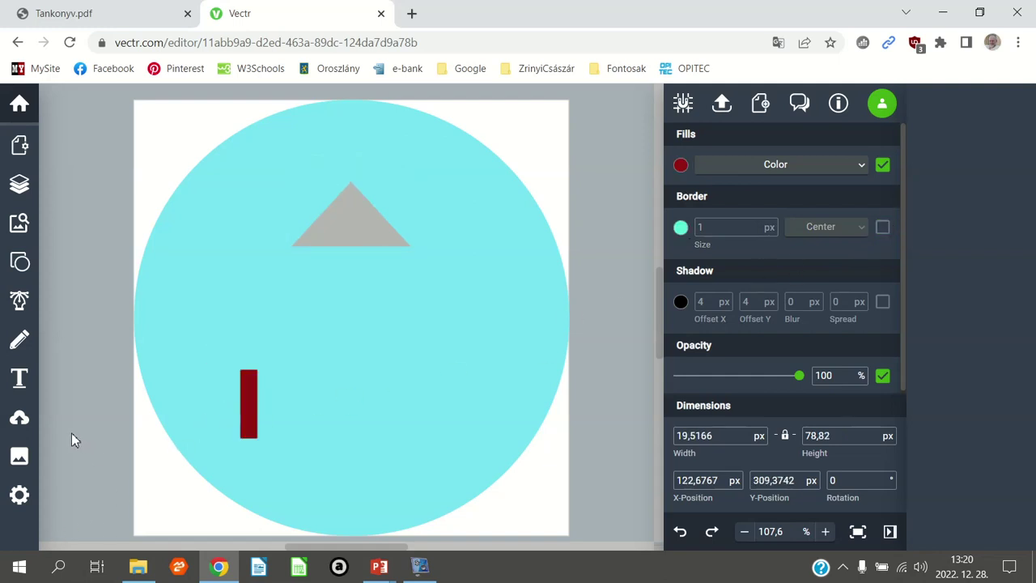
# Fill the triangle light green and move it onto the red trunk.
pyautogui.click(360, 241)
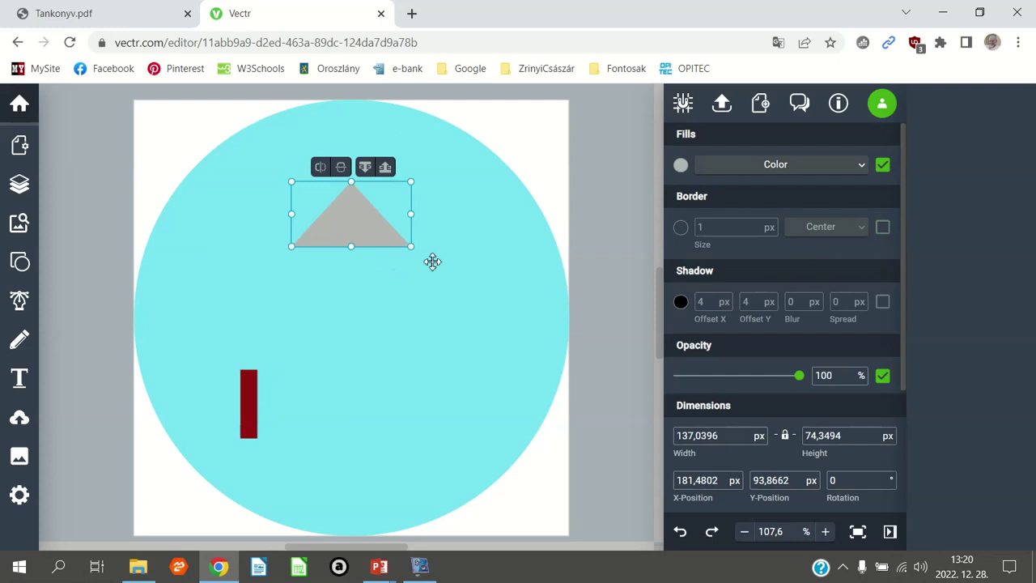
pyautogui.click(681, 165)
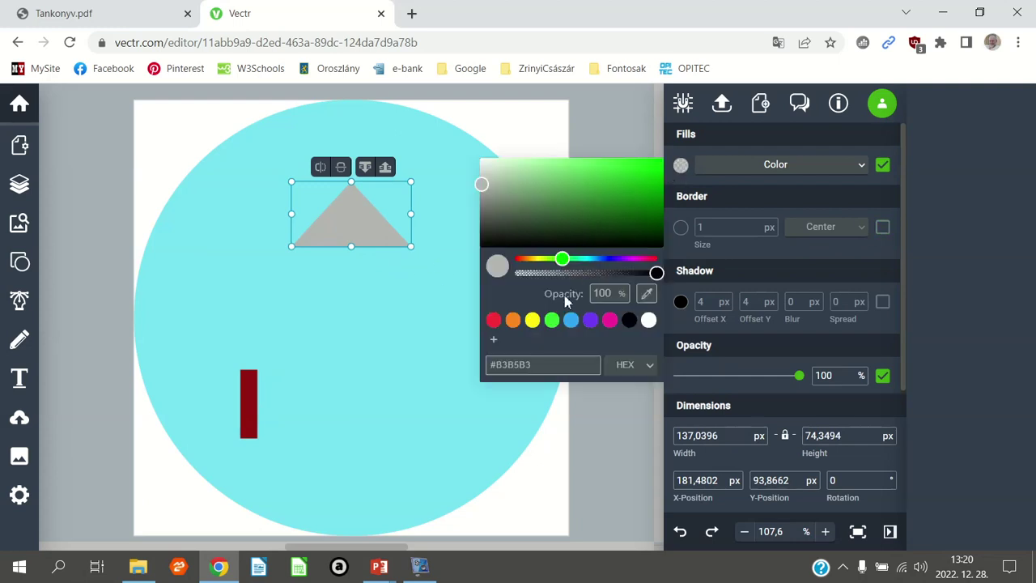
pyautogui.click(552, 320)
pyautogui.moveTo(629, 165); pyautogui.dragTo(588, 173)
pyautogui.click(66, 281)
pyautogui.moveTo(354, 233)
pyautogui.mouseDown()
pyautogui.moveTo(296, 300)
pyautogui.moveTo(251, 380)
pyautogui.moveTo(278, 378)
pyautogui.moveTo(308, 411)
pyautogui.moveTo(351, 372)
pyautogui.moveTo(330, 365)
pyautogui.moveTo(356, 363)
pyautogui.moveTo(359, 349)
pyautogui.moveTo(280, 405)
pyautogui.moveTo(250, 407)
pyautogui.moveTo(251, 393)
pyautogui.mouseUp()
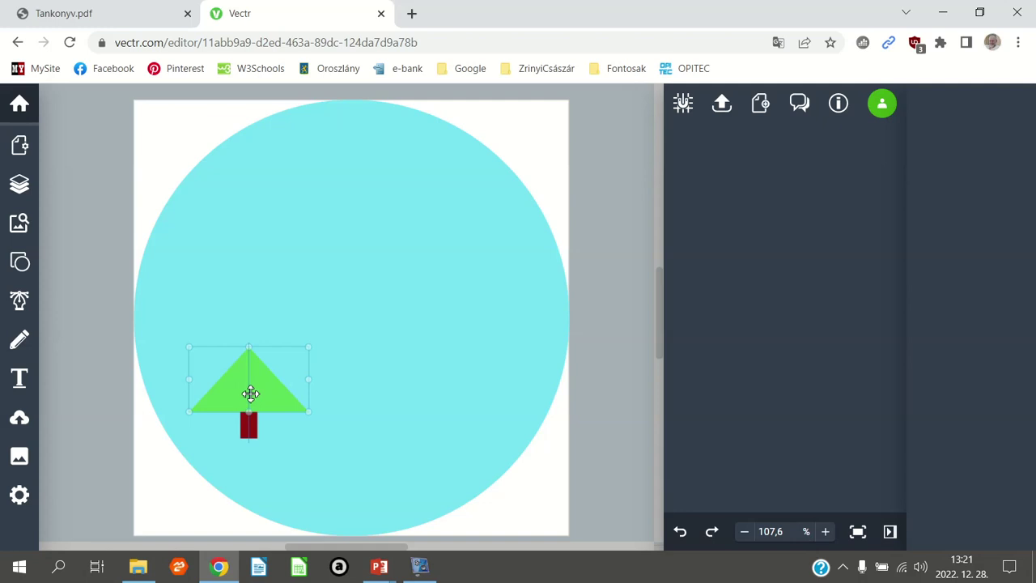
# Set the green triangle's width to 140 px.
pyautogui.moveTo(250, 394); pyautogui.dragTo(251, 393)
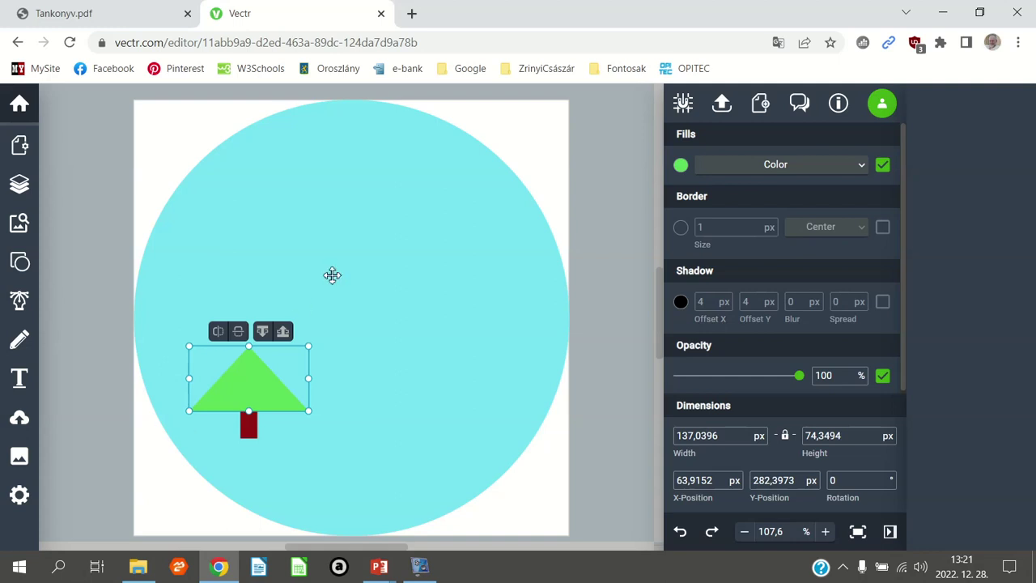
pyautogui.click(84, 191)
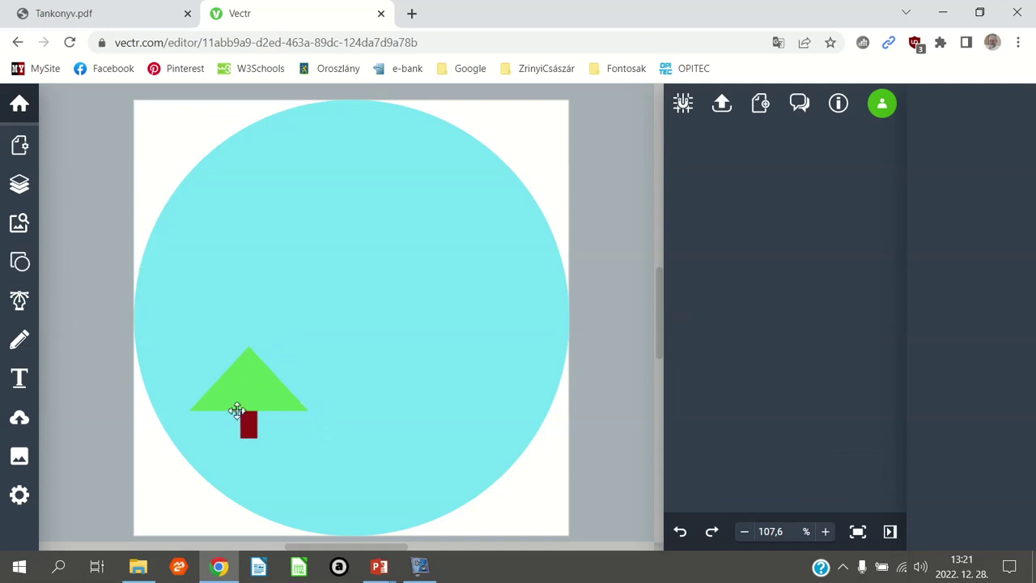
pyautogui.click(279, 394)
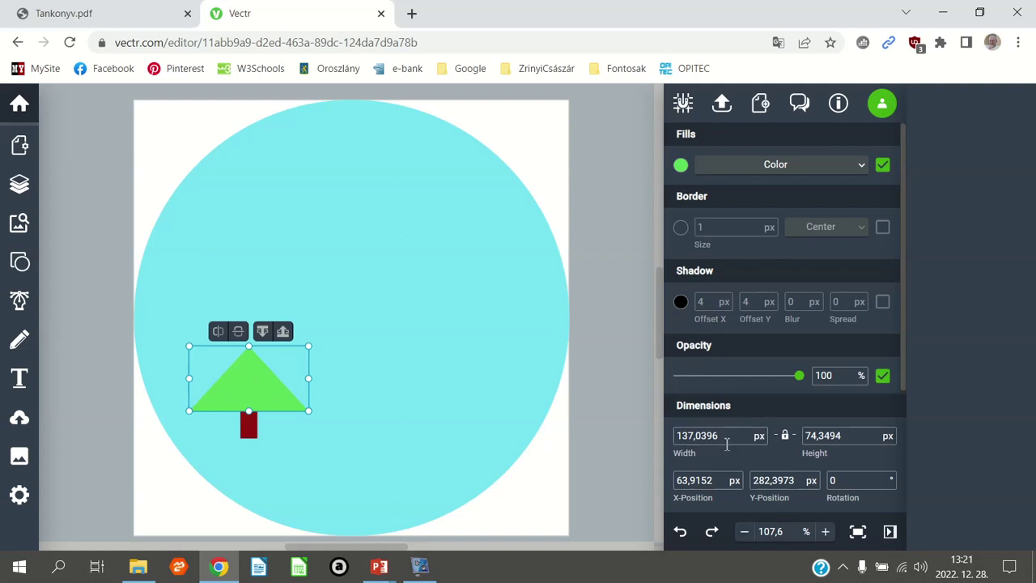
pyautogui.moveTo(723, 436); pyautogui.dragTo(584, 481)
pyautogui.write('140')
pyautogui.press('Return')
# Unlock the ratio for a 140 × 70 px triangle nudged snugly above the trunk.
pyautogui.moveTo(850, 436); pyautogui.dragTo(751, 419)
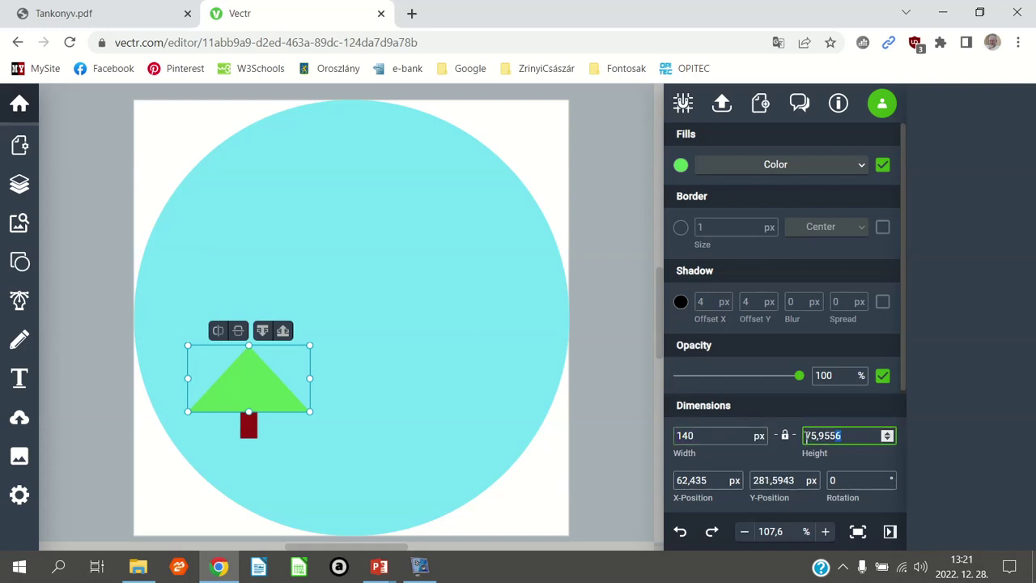
pyautogui.write('70')
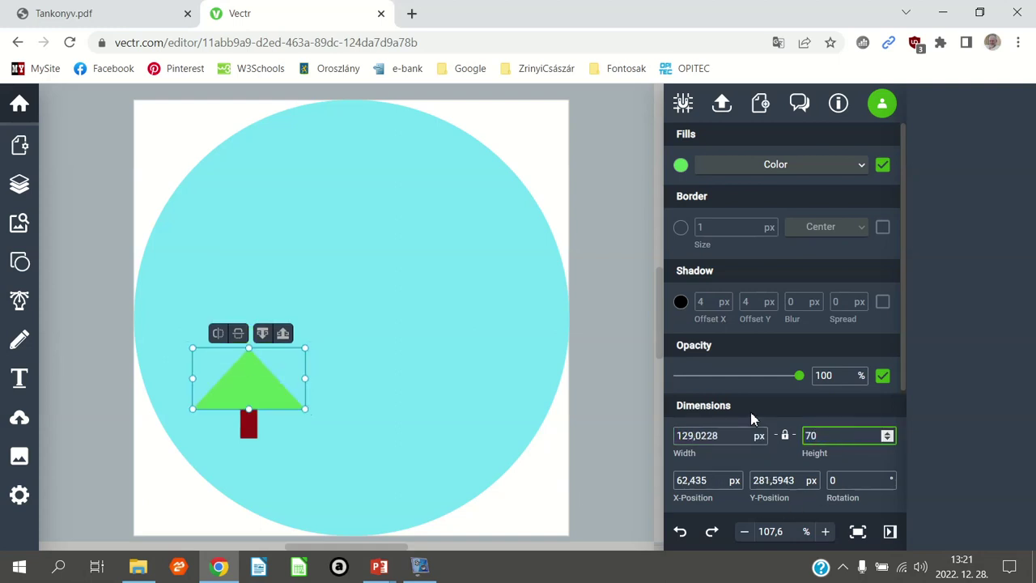
pyautogui.doubleClick(706, 436)
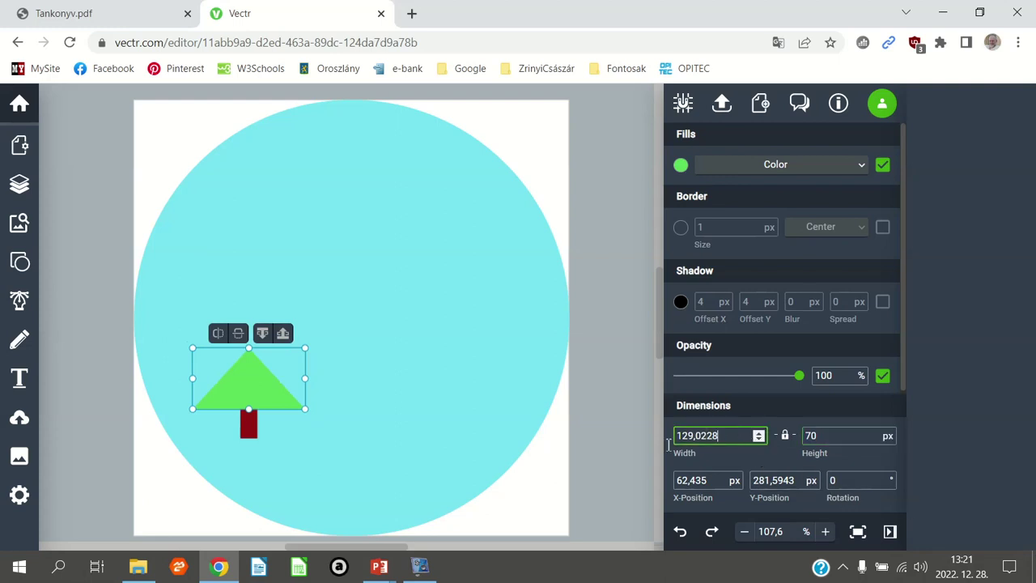
pyautogui.click(784, 441)
pyautogui.doubleClick(706, 435)
pyautogui.hotkey('ctrl', 'a')
pyautogui.write('140')
pyautogui.press('Return')
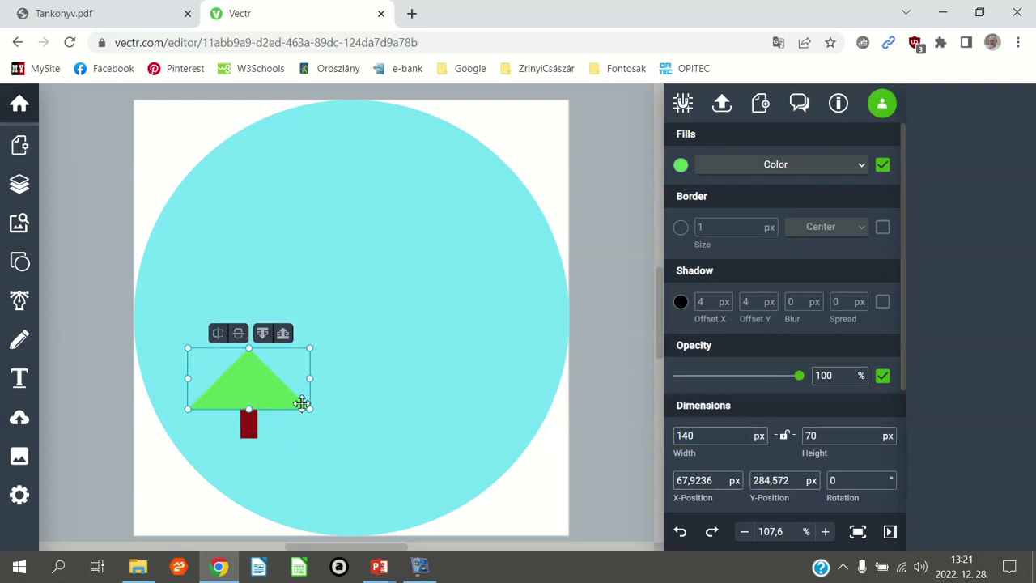
pyautogui.moveTo(264, 396); pyautogui.dragTo(262, 393)
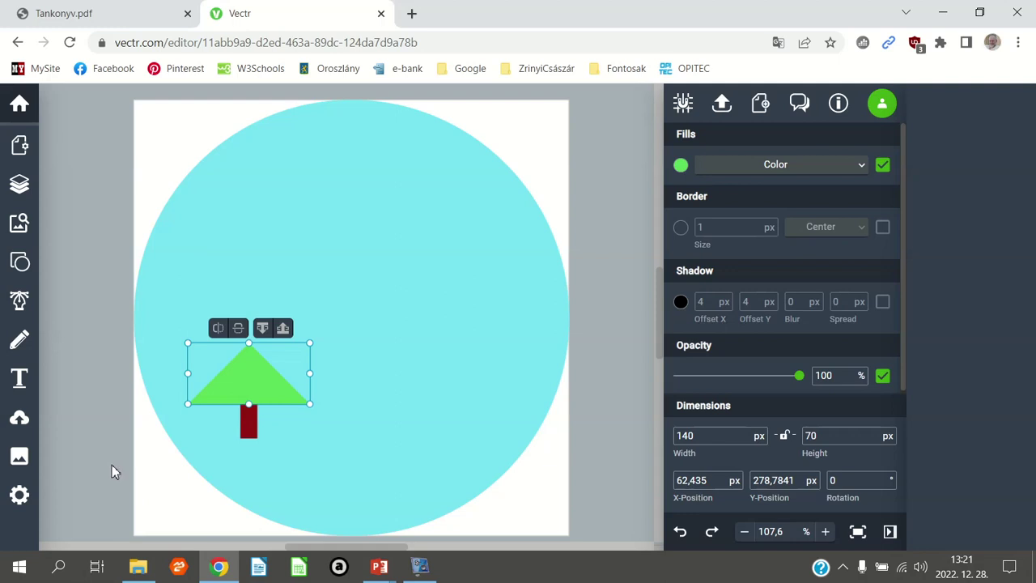
pyautogui.rightClick(252, 385)
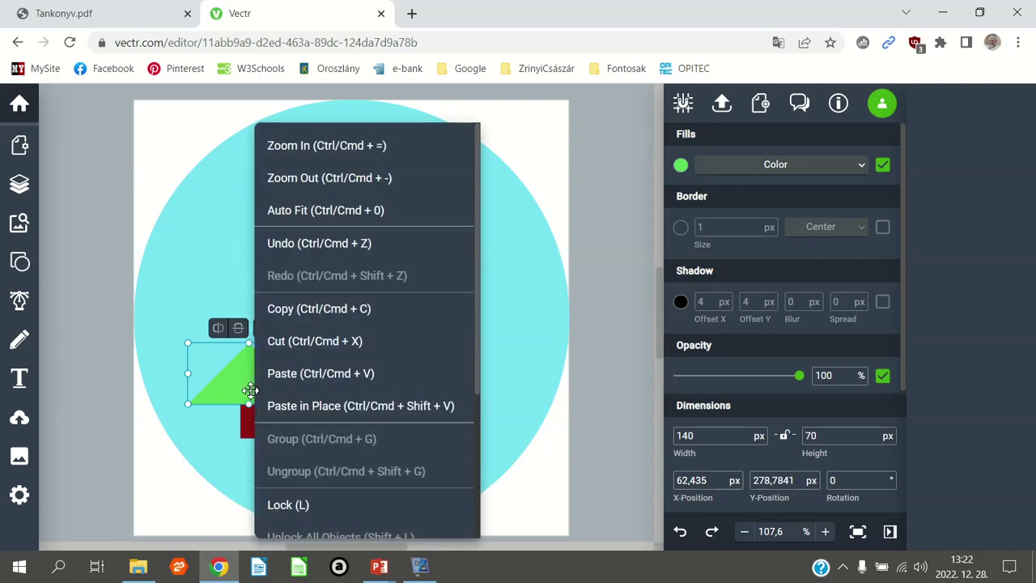
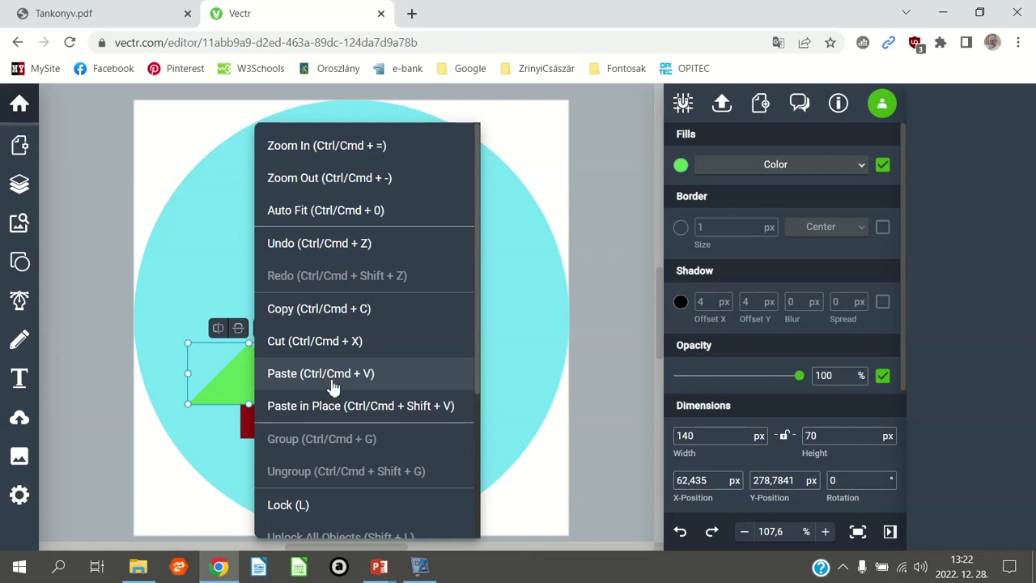
# Paste another copy of the green triangle and shift it slightly down and right.
pyautogui.click(602, 215)
pyautogui.click(274, 397)
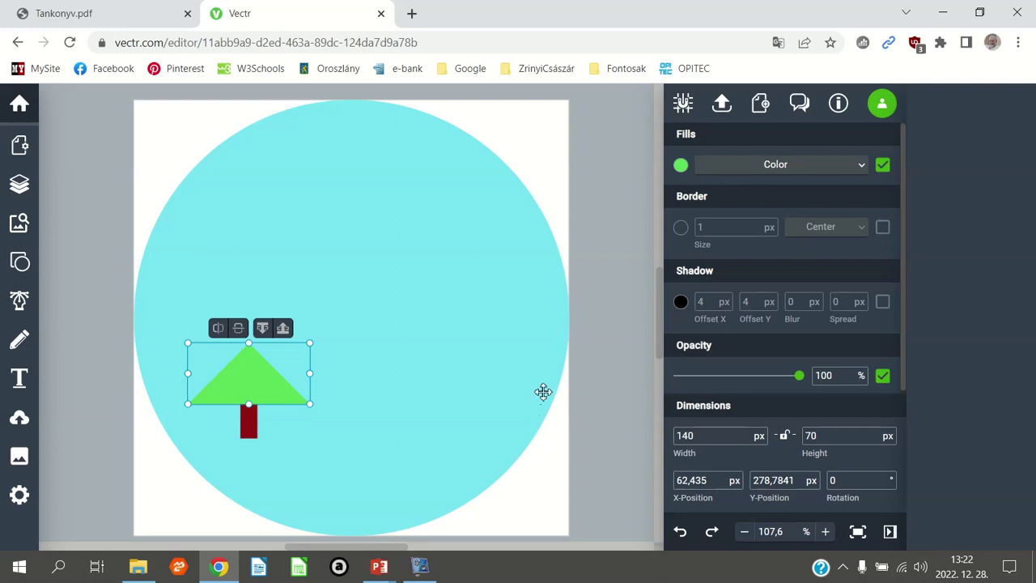
pyautogui.click(607, 192)
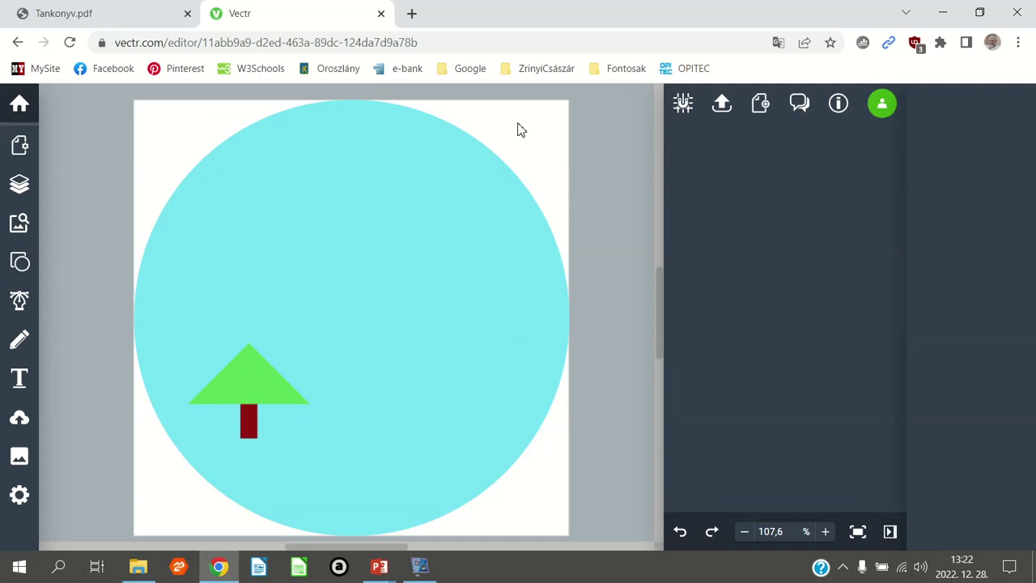
pyautogui.hotkey('ctrl', 'z')
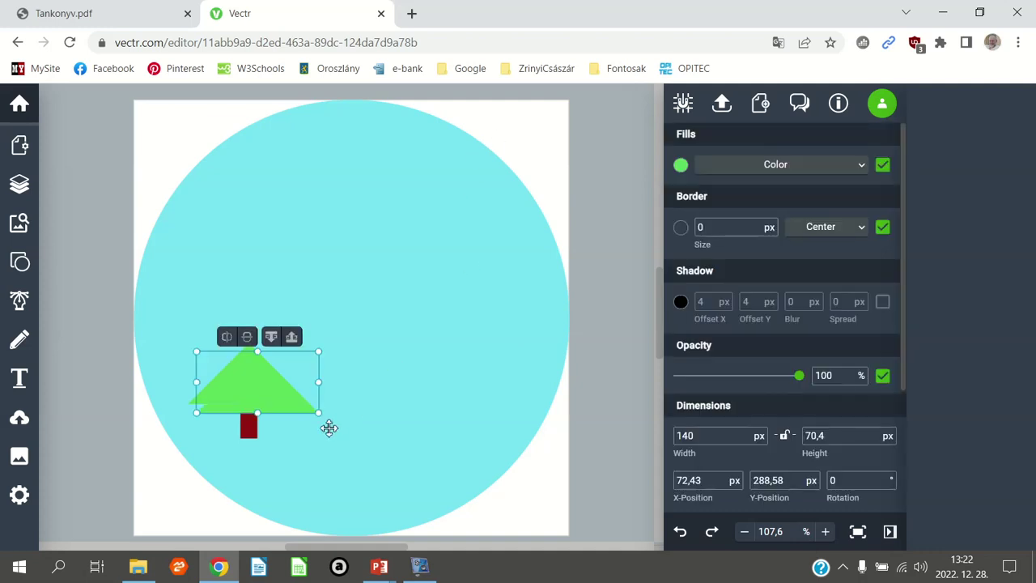
pyautogui.moveTo(268, 391); pyautogui.dragTo(337, 298)
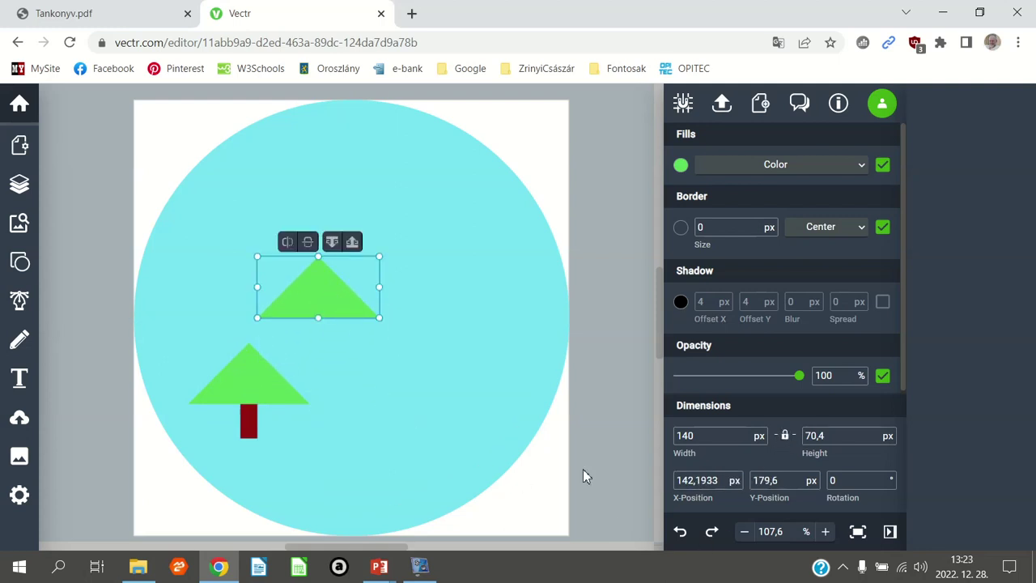
# Remove the copied triangle's border and set its height to 70 px.
pyautogui.click(718, 434)
pyautogui.click(785, 436)
pyautogui.click(883, 228)
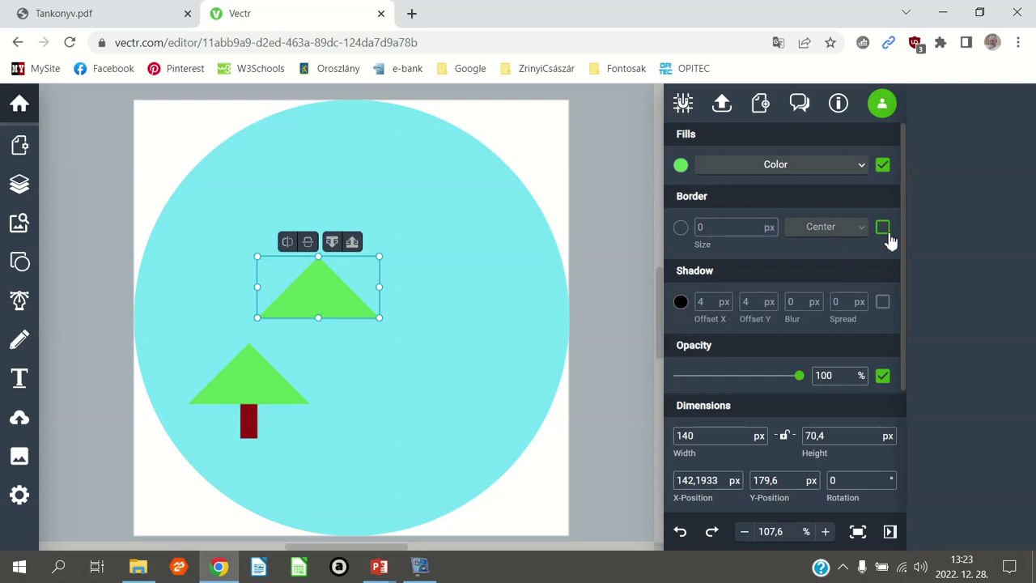
pyautogui.click(818, 436)
pyautogui.write('70')
pyautogui.press('Tab')
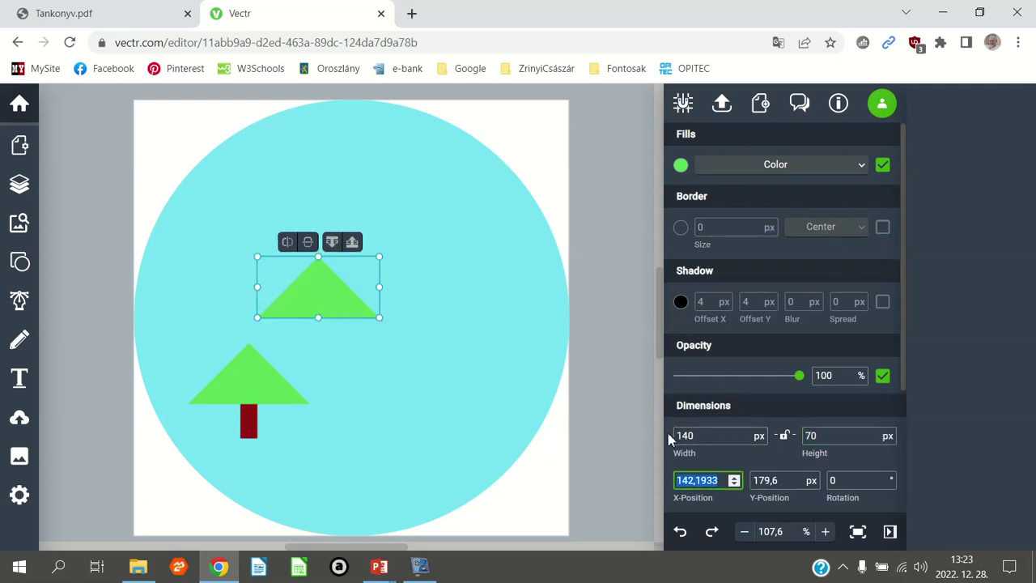
# Relock proportions and widen the triangle to 100, then 120 px.
pyautogui.click(782, 447)
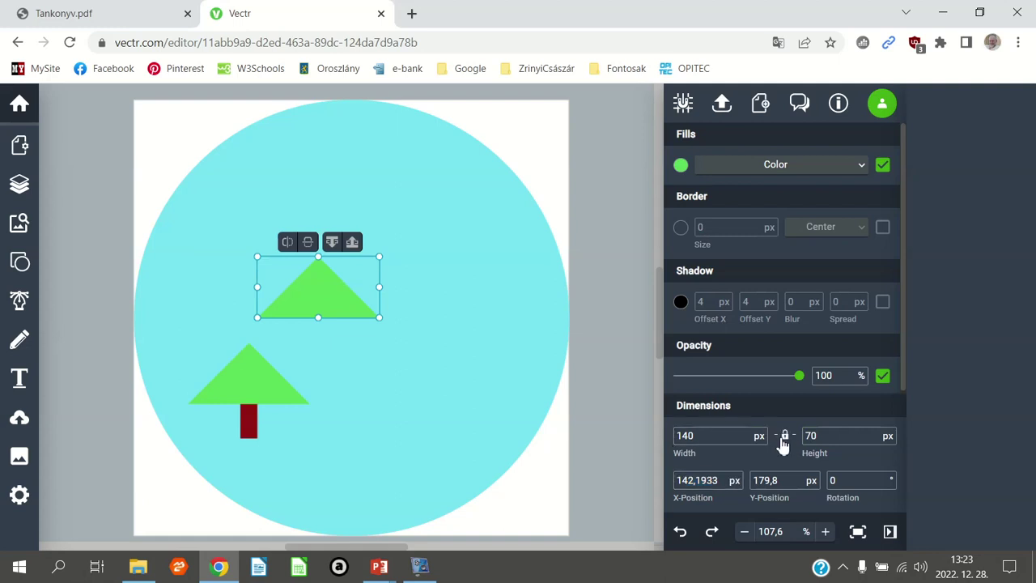
pyautogui.click(713, 436)
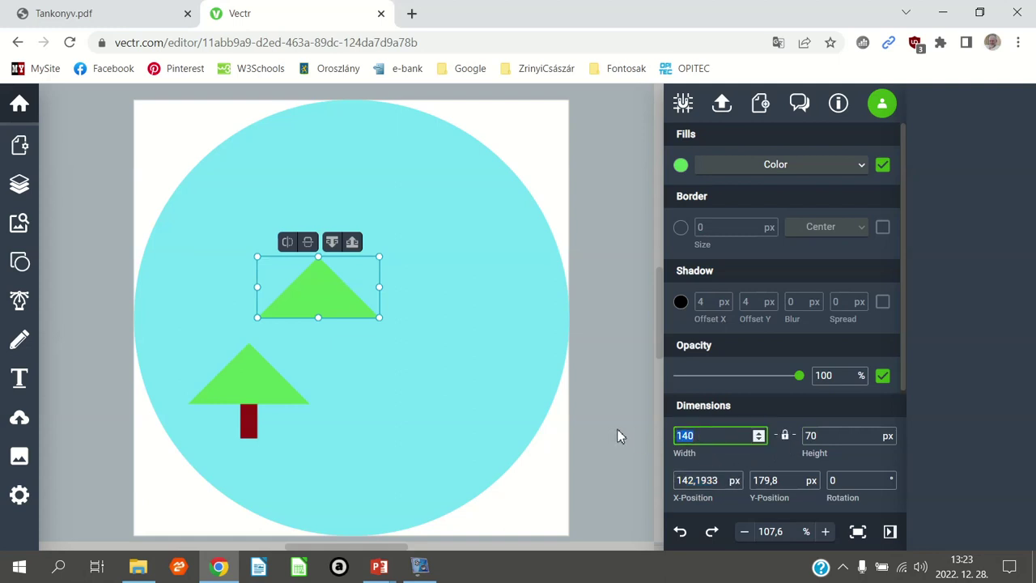
pyautogui.write('100')
pyautogui.press('Return')
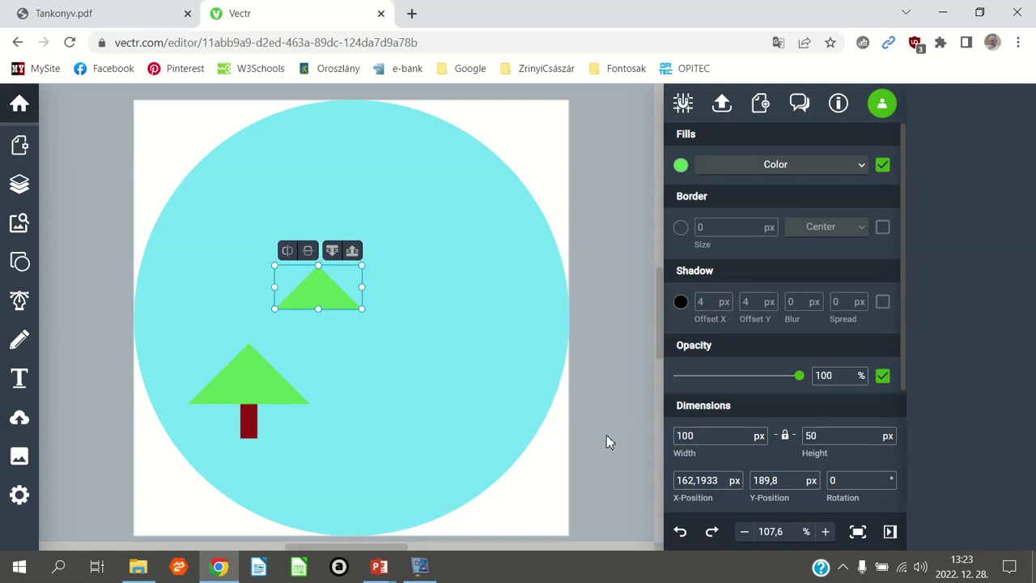
pyautogui.click(684, 436)
pyautogui.write('120')
pyautogui.press('Return')
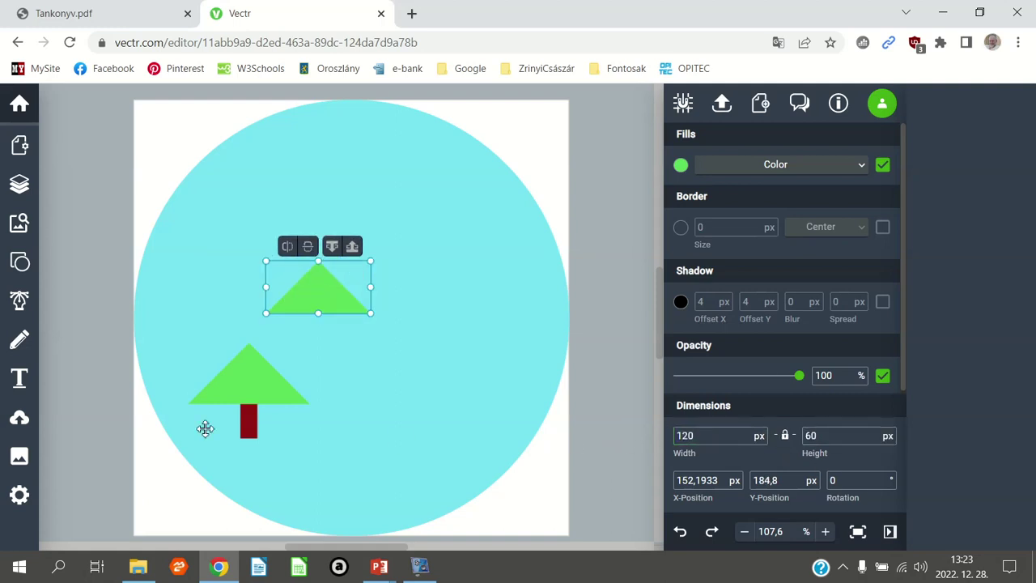
# Give the triangle a darker green fill and move it onto the lighter tree.
pyautogui.click(681, 165)
pyautogui.moveTo(589, 173); pyautogui.dragTo(628, 187)
pyautogui.click(623, 129)
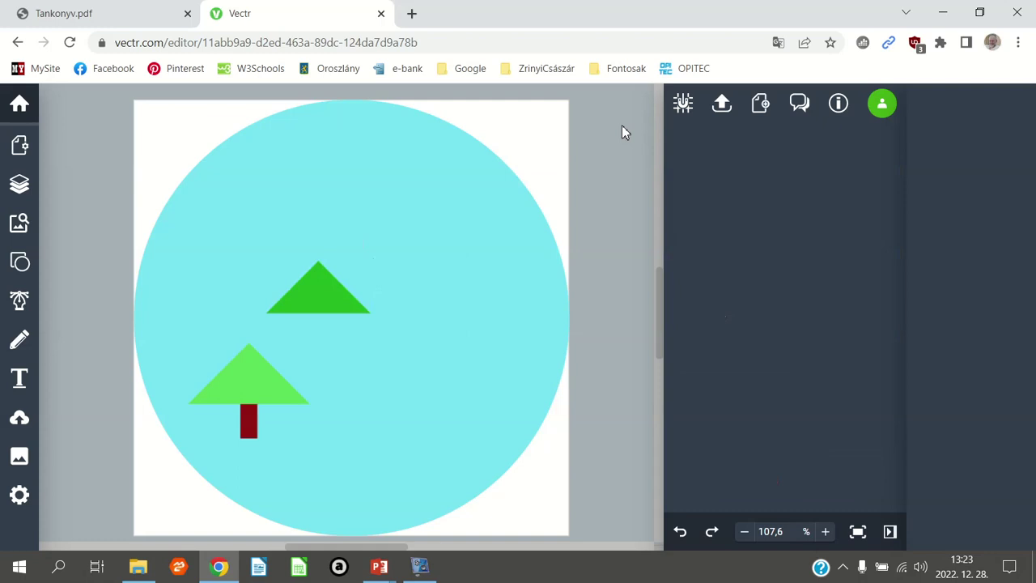
pyautogui.moveTo(321, 301); pyautogui.dragTo(256, 357)
pyautogui.click(100, 360)
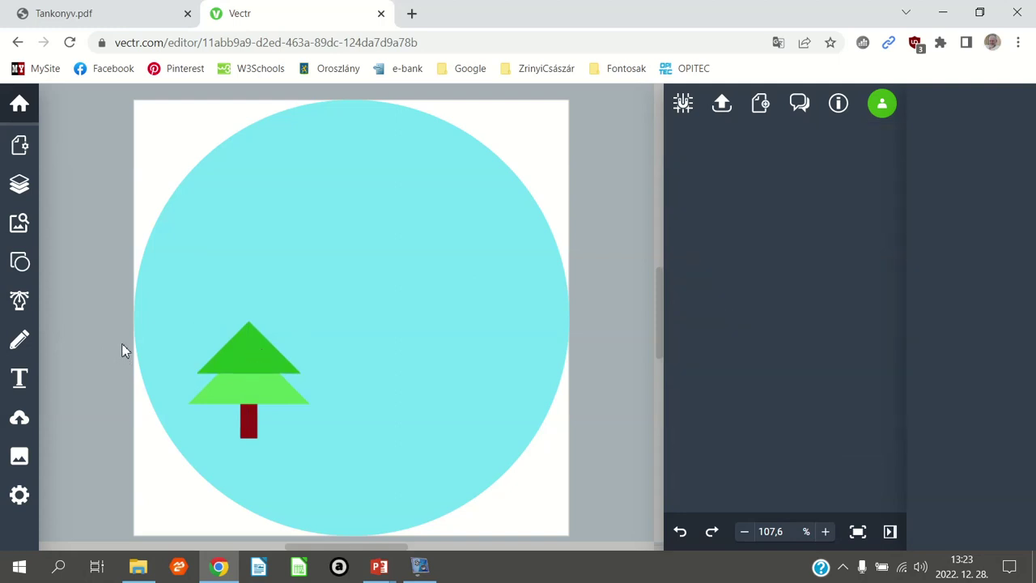
pyautogui.moveTo(91, 258); pyautogui.dragTo(362, 423)
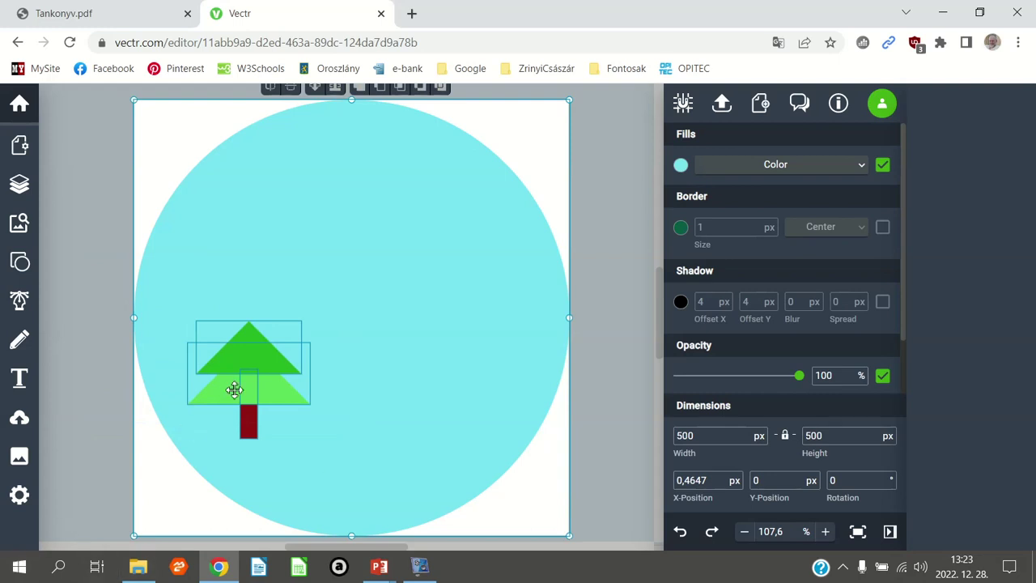
pyautogui.click(79, 188)
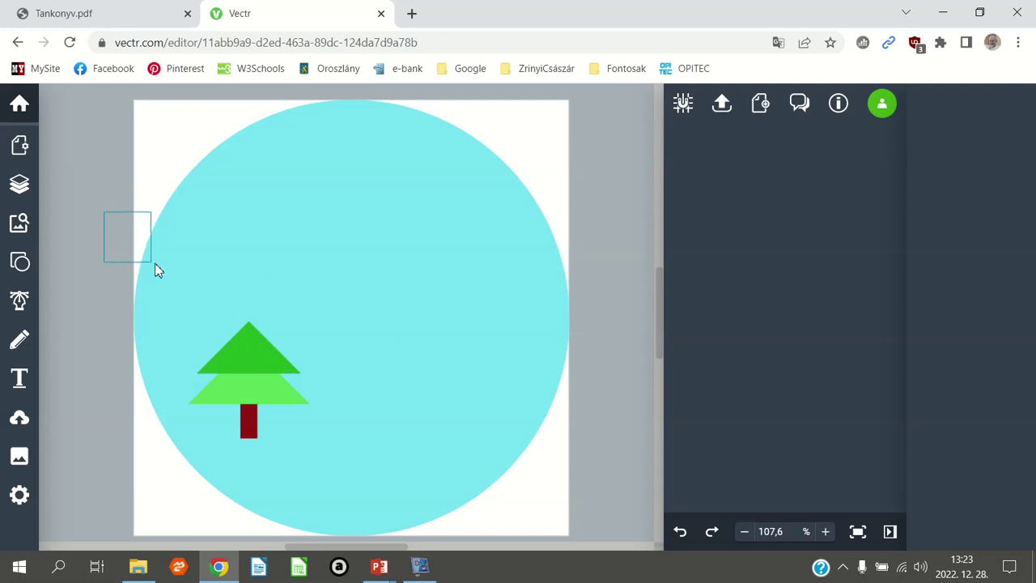
pyautogui.moveTo(150, 268); pyautogui.dragTo(150, 262)
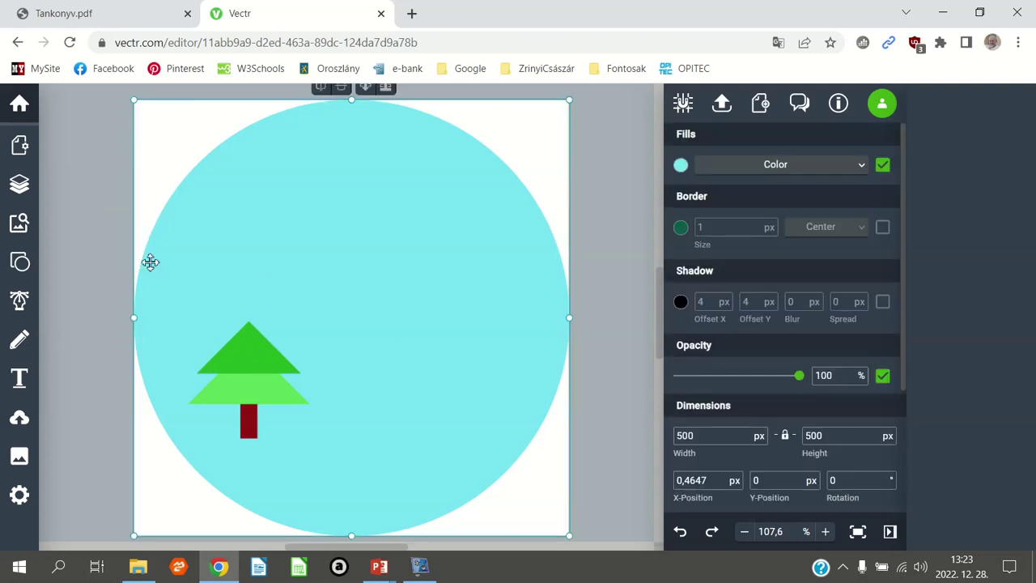
pyautogui.click(111, 275)
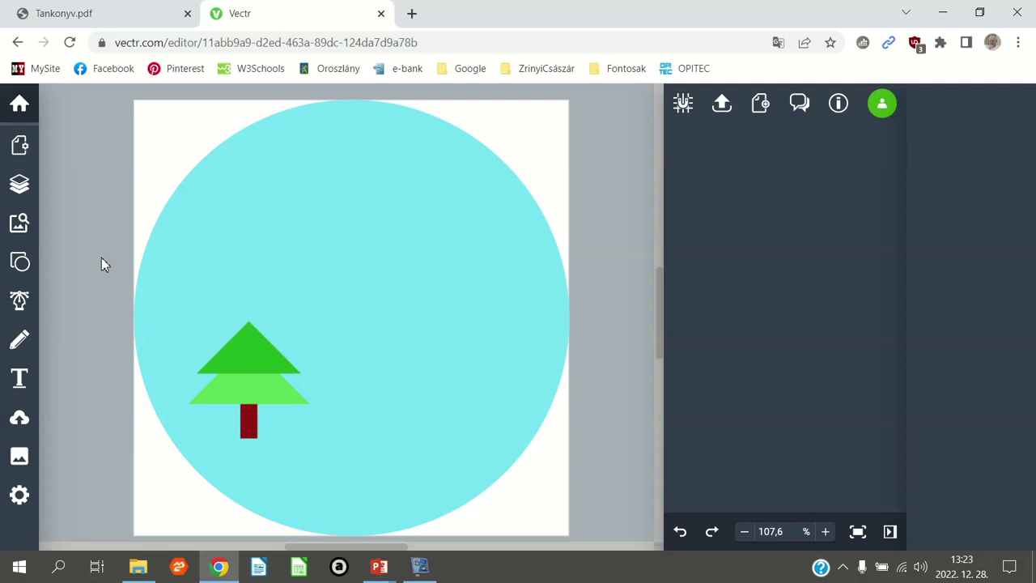
pyautogui.click(275, 350)
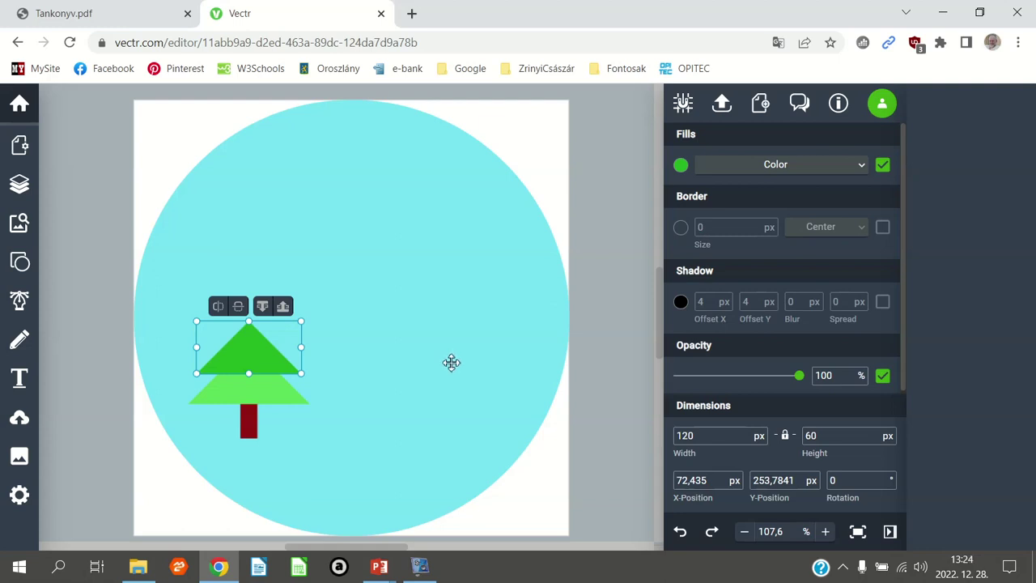
# Duplicate both tree triangles and move the copied pair up near the circle's top.
pyautogui.keyDown('shift'); pyautogui.click(273, 395); pyautogui.keyUp('shift')
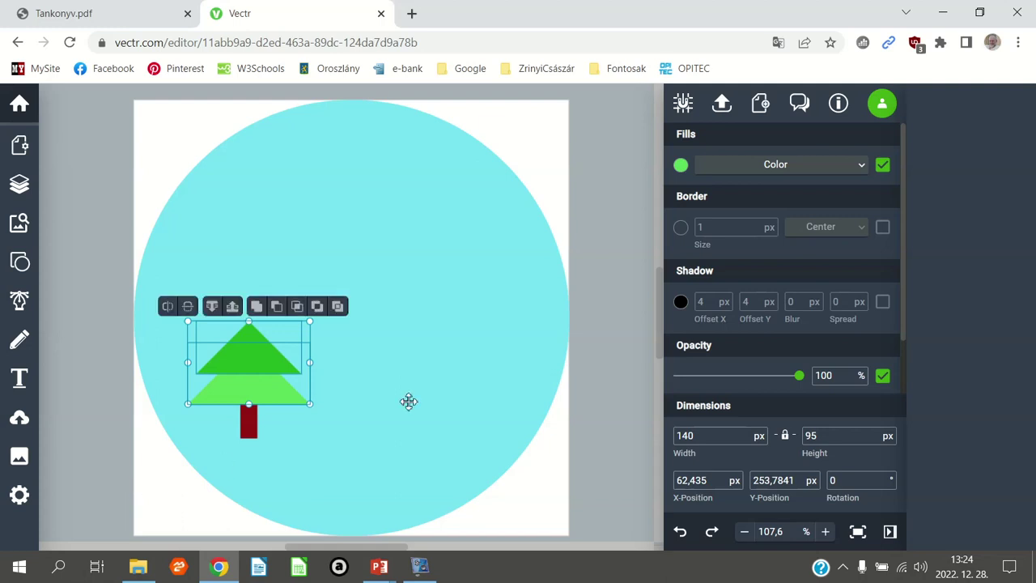
pyautogui.hotkey('ctrl', 'd')
pyautogui.moveTo(289, 403); pyautogui.dragTo(399, 264)
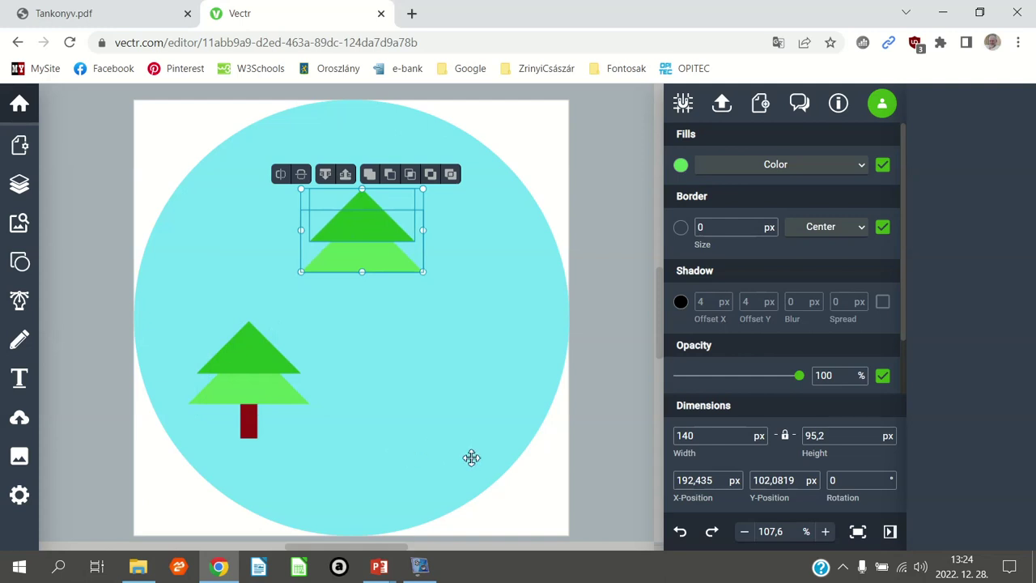
pyautogui.click(274, 395)
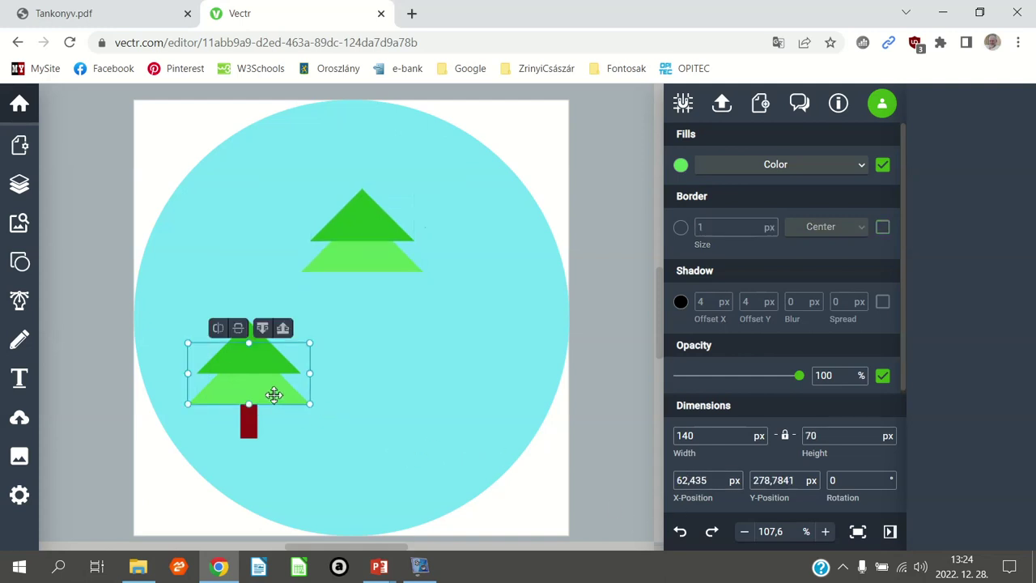
pyautogui.click(251, 364)
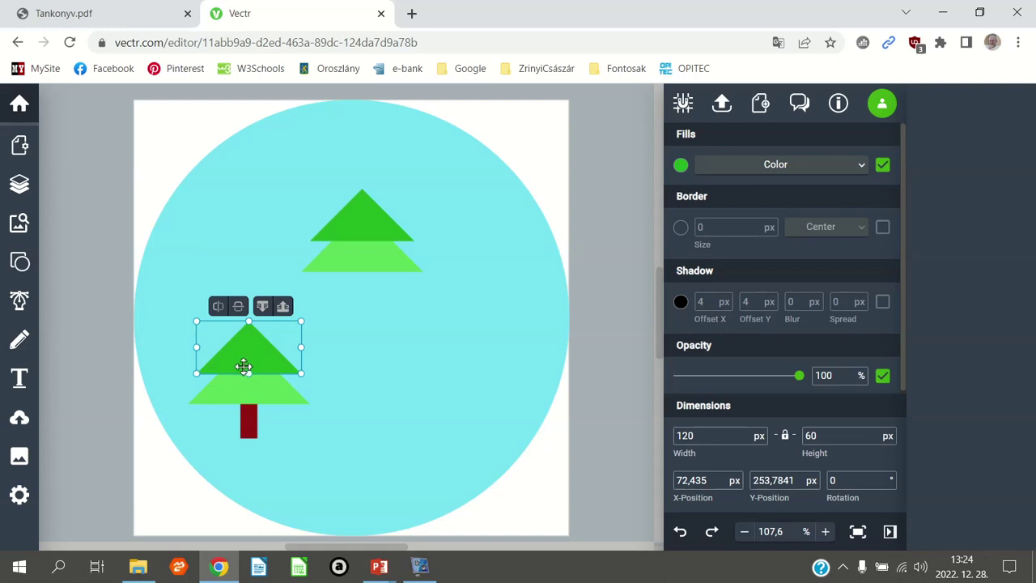
pyautogui.click(357, 268)
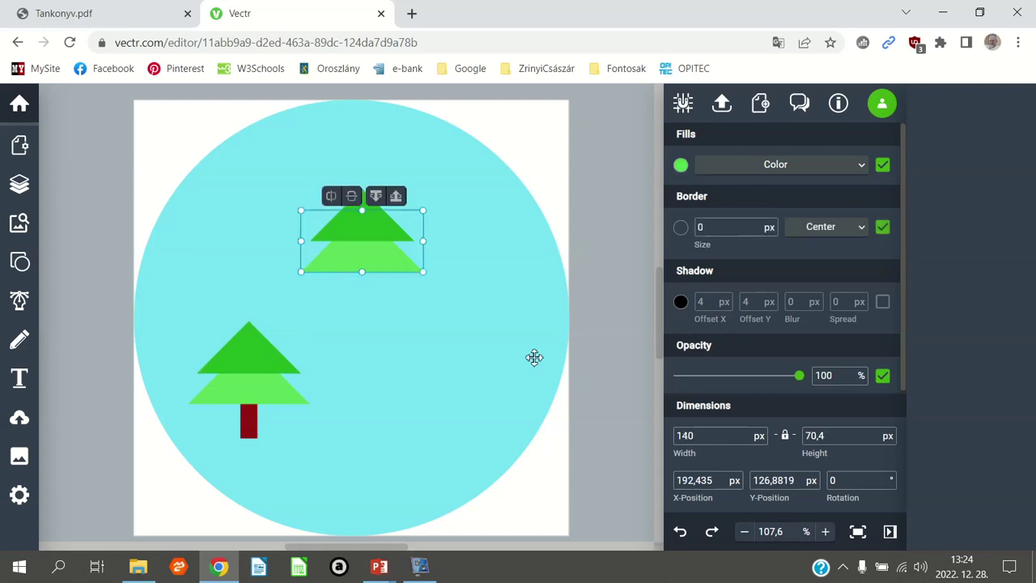
# Resize the copied pair to width 100 and height 50 px.
pyautogui.doubleClick(705, 436)
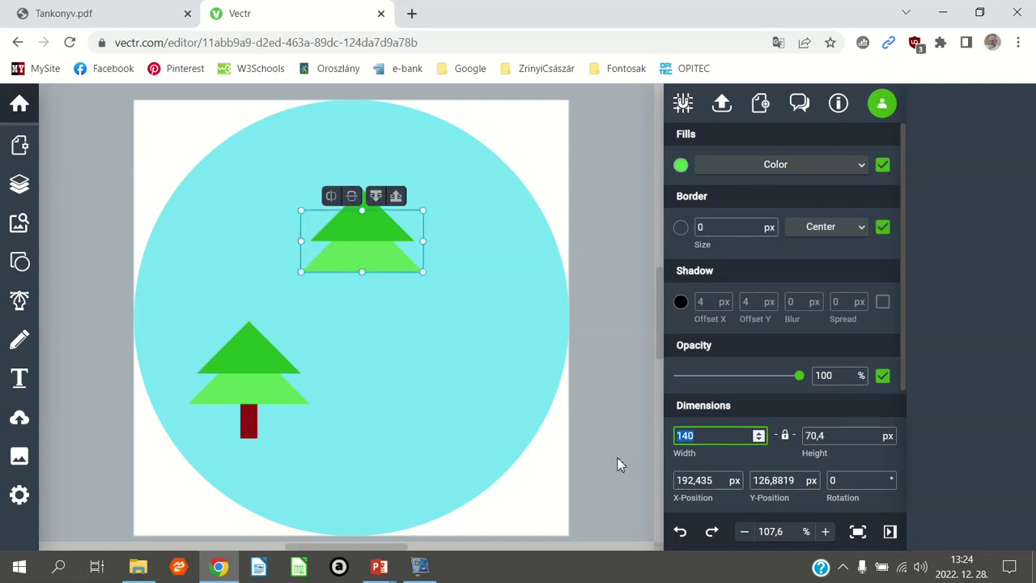
pyautogui.write('100')
pyautogui.press('Return')
pyautogui.click(784, 436)
pyautogui.doubleClick(827, 436)
pyautogui.write('50')
pyautogui.press('Return')
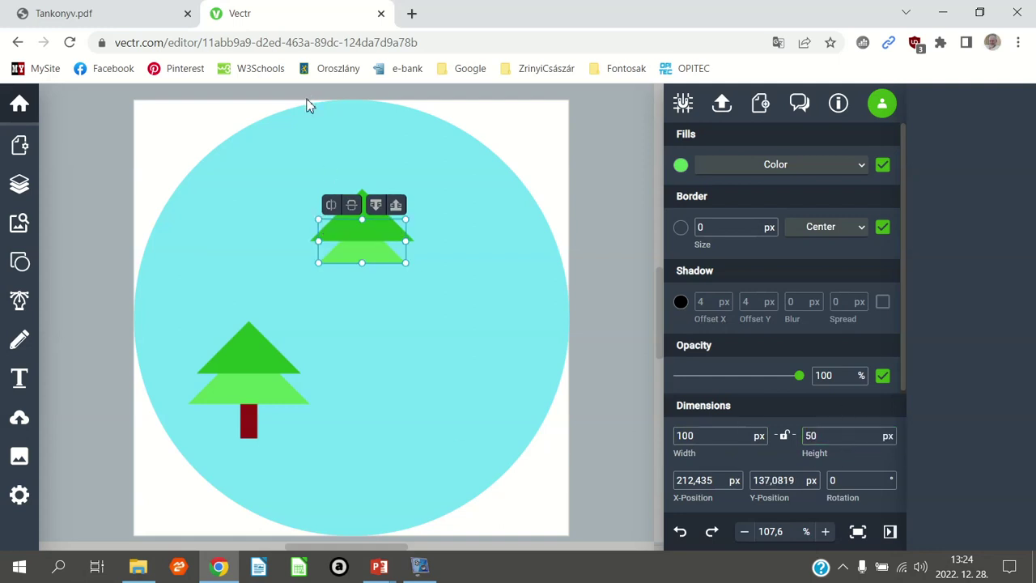
# Resize the copy's dark-green top triangle to 80 × 40 px.
pyautogui.click(379, 232)
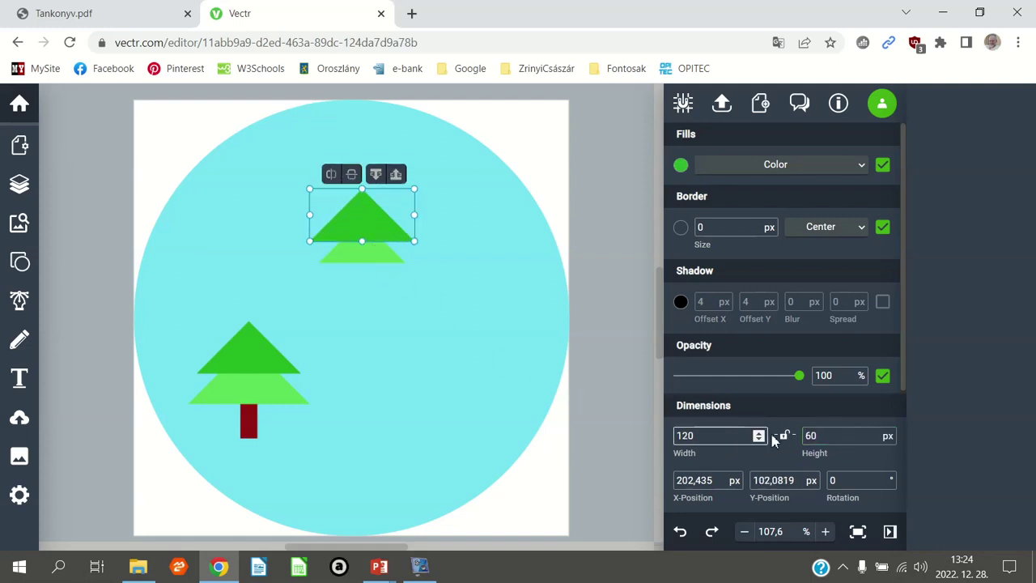
pyautogui.doubleClick(729, 435)
pyautogui.write('80')
pyautogui.press('Return')
pyautogui.press('Tab')
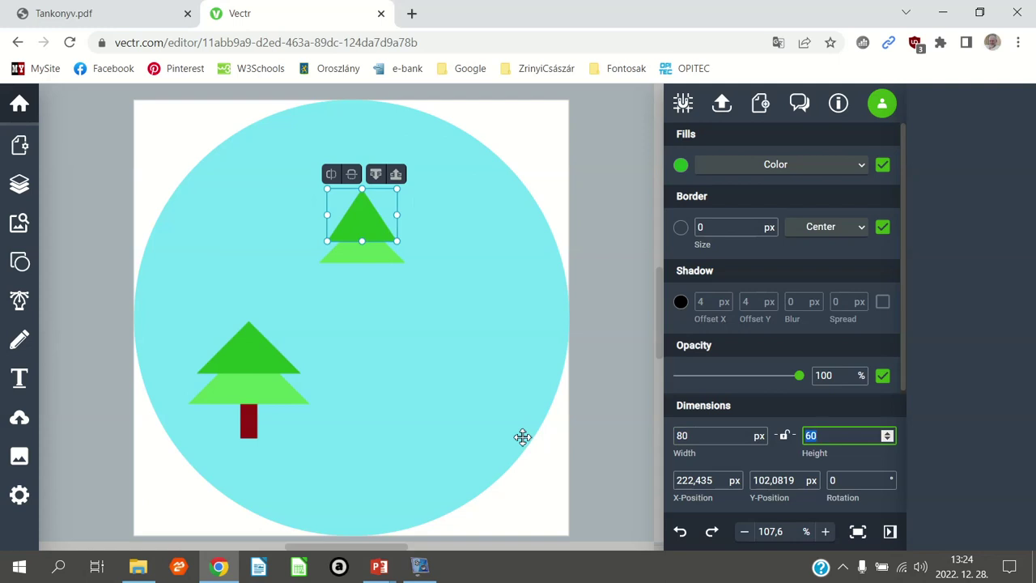
pyautogui.write('40')
pyautogui.press('Tab')
# Stack the light tier and small dark peak onto the tree, checking the textbook PDF.
pyautogui.moveTo(364, 251)
pyautogui.mouseDown()
pyautogui.moveTo(349, 273)
pyautogui.moveTo(247, 322)
pyautogui.moveTo(249, 334)
pyautogui.mouseUp()
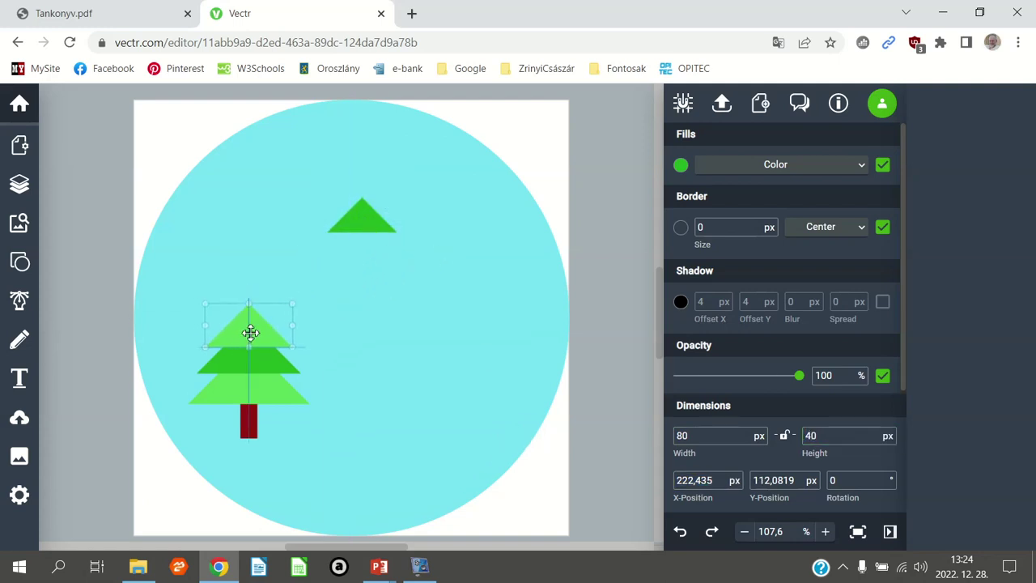
pyautogui.moveTo(372, 217); pyautogui.dragTo(256, 314)
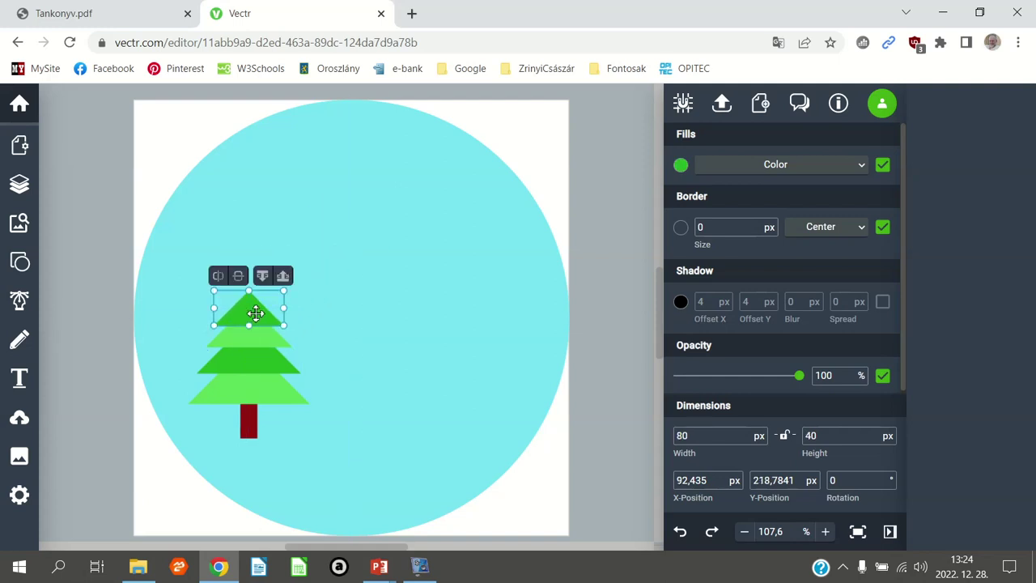
pyautogui.click(93, 340)
pyautogui.click(89, 13)
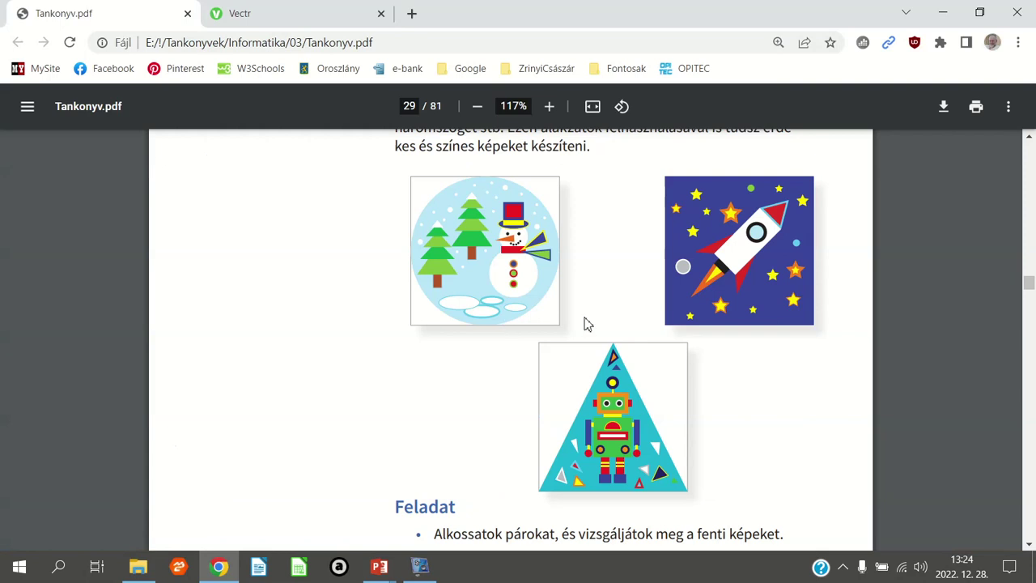
pyautogui.click(276, 17)
pyautogui.click(261, 307)
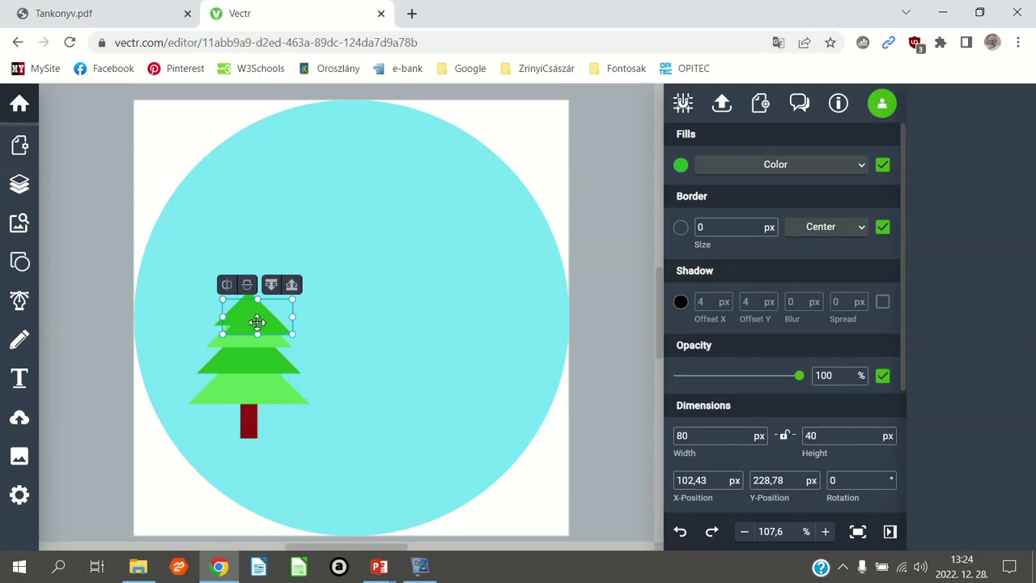
# Centre the top triangle on the tree and fill it white.
pyautogui.moveTo(259, 324); pyautogui.dragTo(353, 251)
pyautogui.click(682, 166)
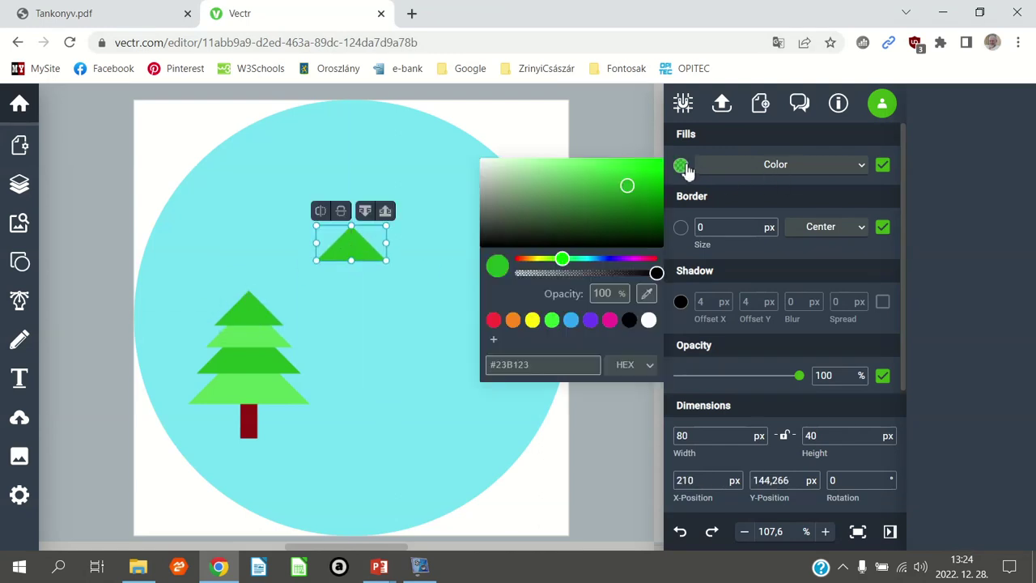
pyautogui.click(649, 322)
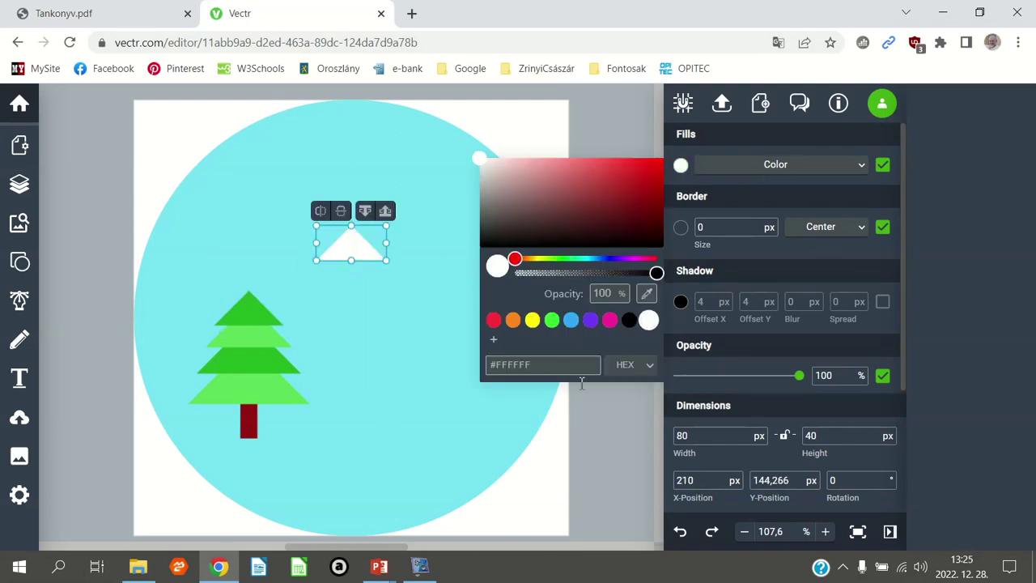
pyautogui.click(596, 421)
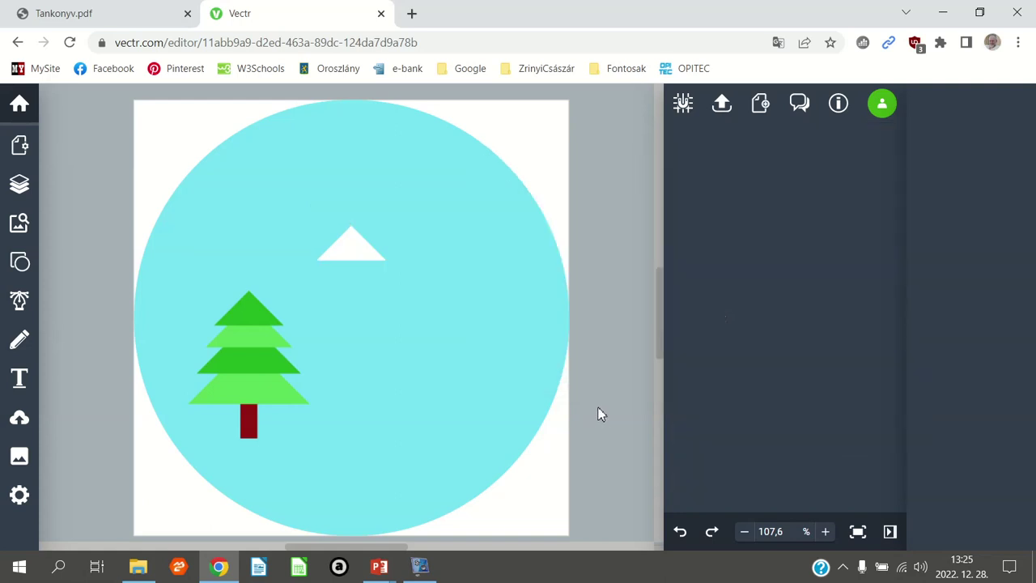
# Resize the white triangle to 50 × 25 px and place it on the treetop.
pyautogui.click(354, 253)
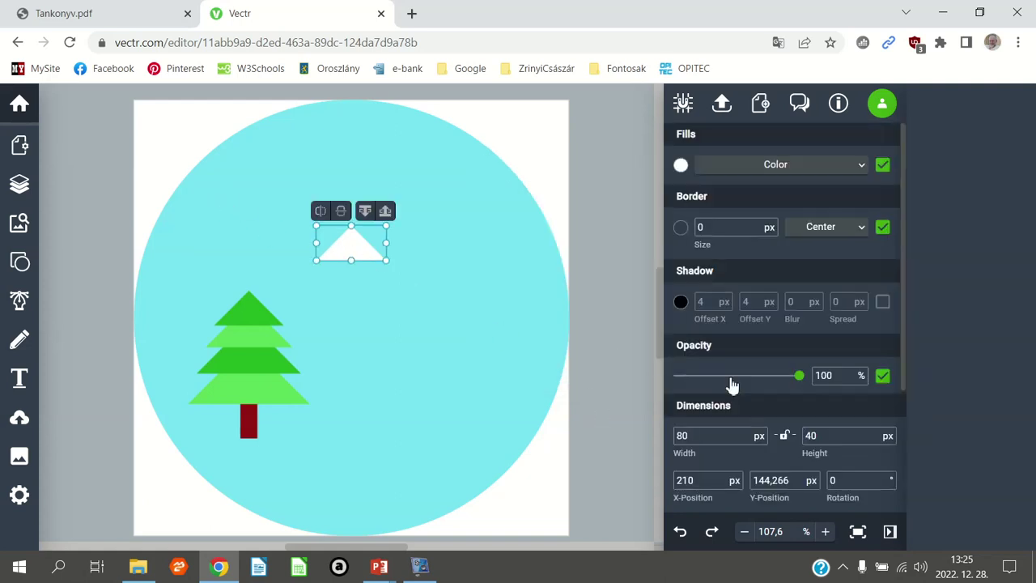
pyautogui.doubleClick(693, 436)
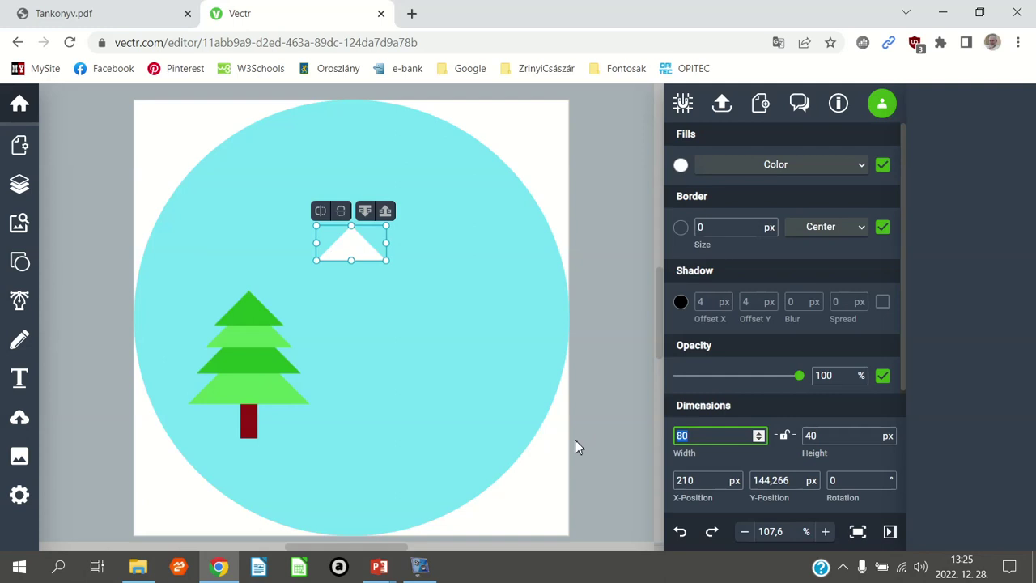
pyautogui.write('50')
pyautogui.press('Return')
pyautogui.press('Tab')
pyautogui.write('25')
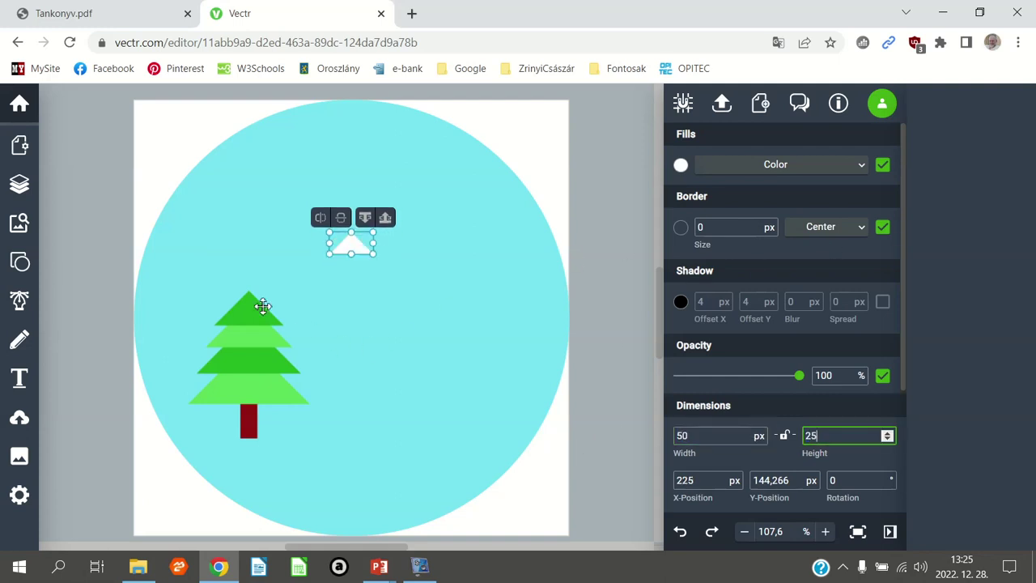
pyautogui.moveTo(359, 245); pyautogui.dragTo(258, 299)
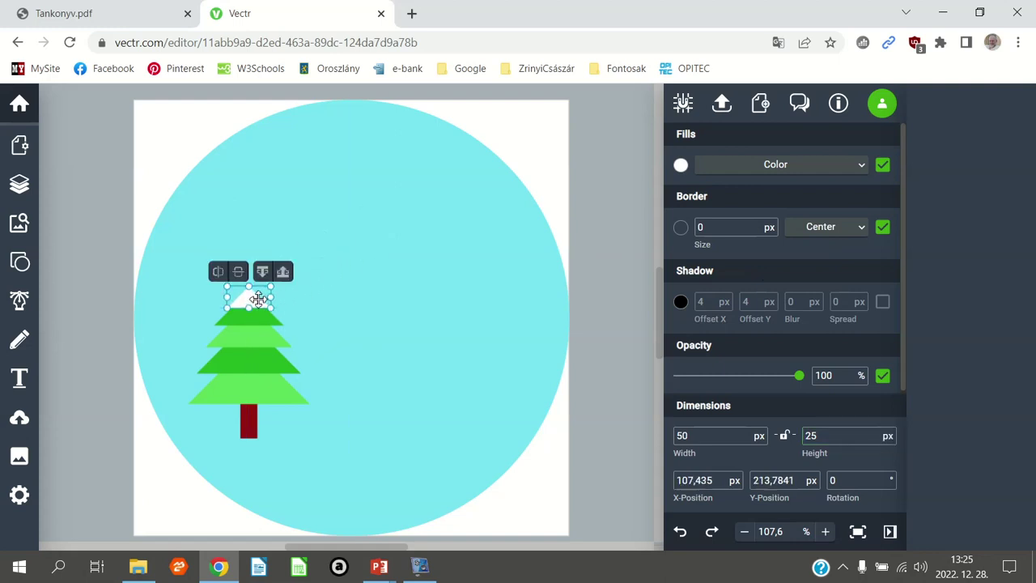
pyautogui.click(101, 332)
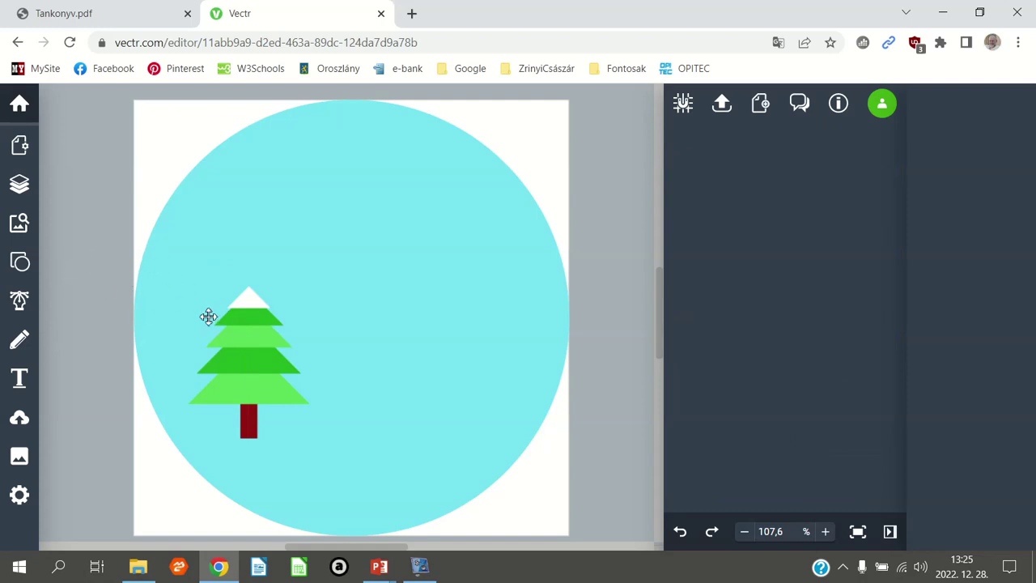
pyautogui.click(255, 299)
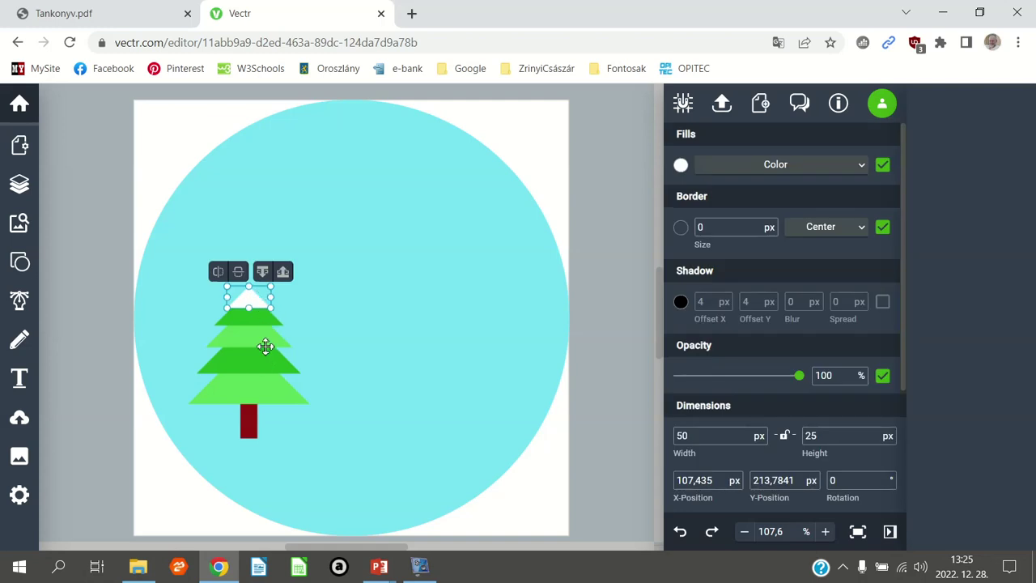
# Select the snowcap, all four green tiers and the trunk, then open their context menu.
pyautogui.keyDown('shift'); pyautogui.click(260, 320); pyautogui.keyUp('shift')
pyautogui.keyDown('shift'); pyautogui.click(262, 343); pyautogui.keyUp('shift')
pyautogui.keyDown('shift'); pyautogui.click(266, 366); pyautogui.keyUp('shift')
pyautogui.keyDown('shift'); pyautogui.click(270, 391); pyautogui.keyUp('shift')
pyautogui.keyDown('shift'); pyautogui.click(248, 423); pyautogui.keyUp('shift')
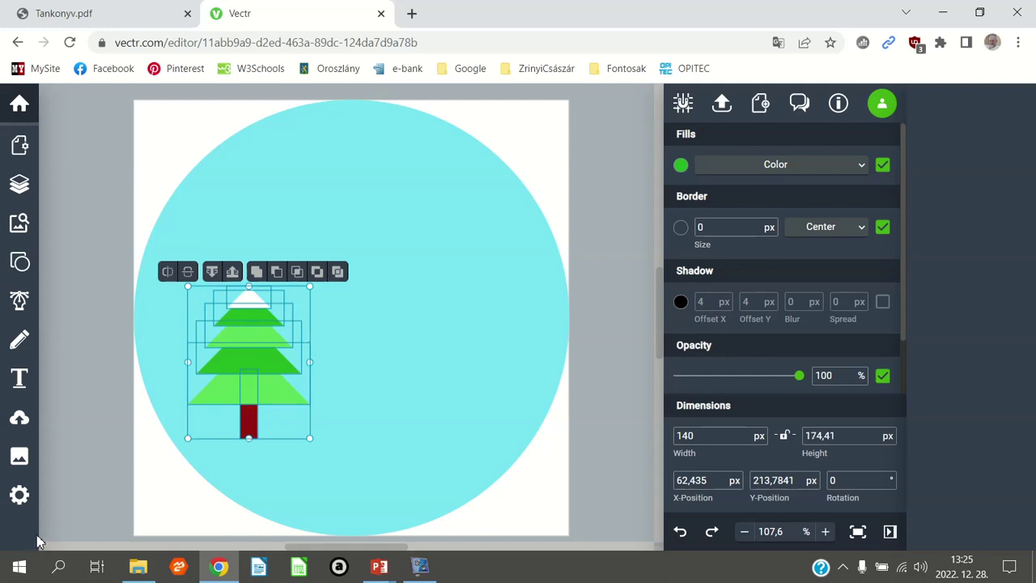
pyautogui.rightClick(234, 365)
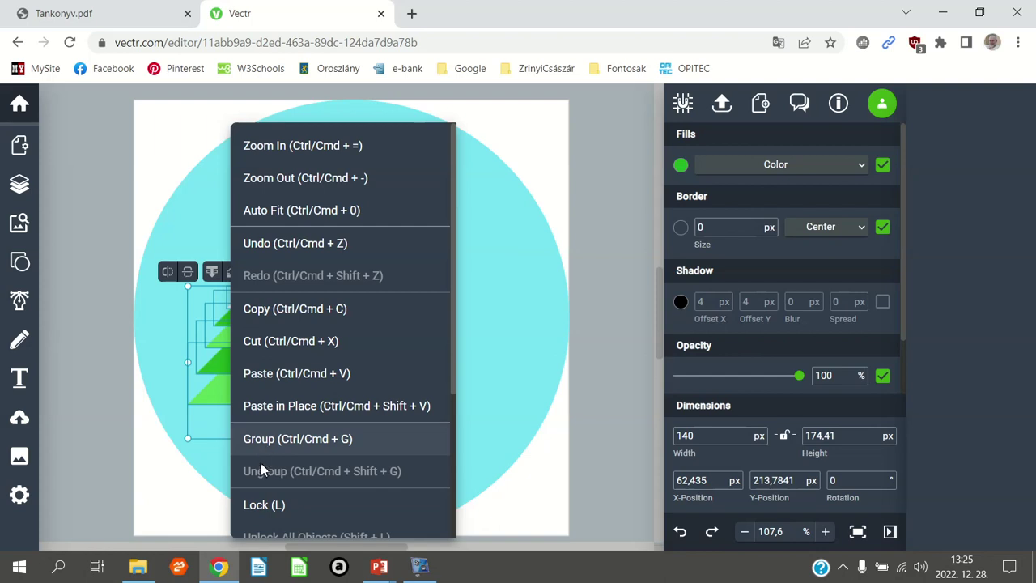
# Group the snowcap, green tiers and trunk into a single tree object.
pyautogui.click(377, 450)
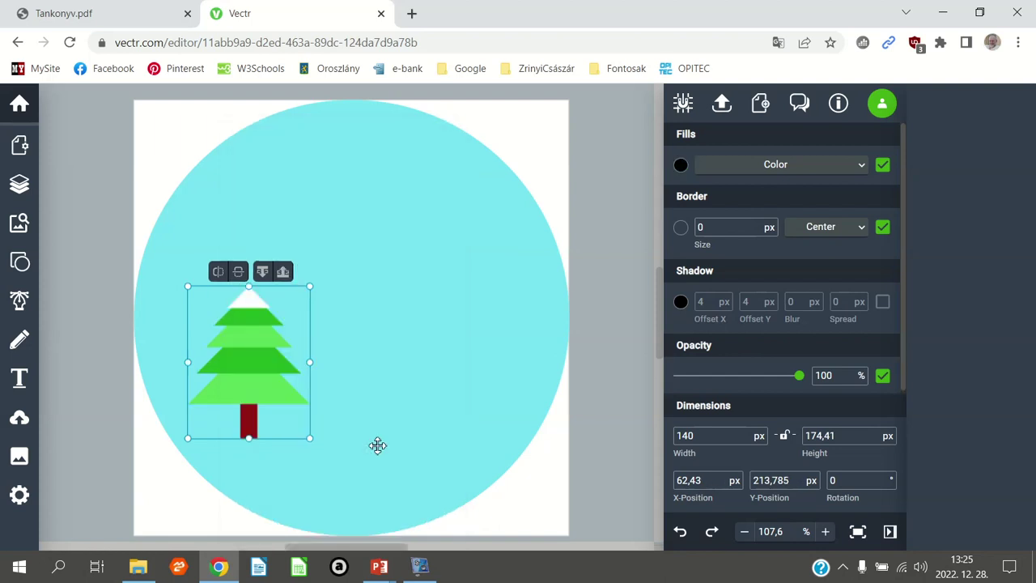
pyautogui.rightClick(260, 369)
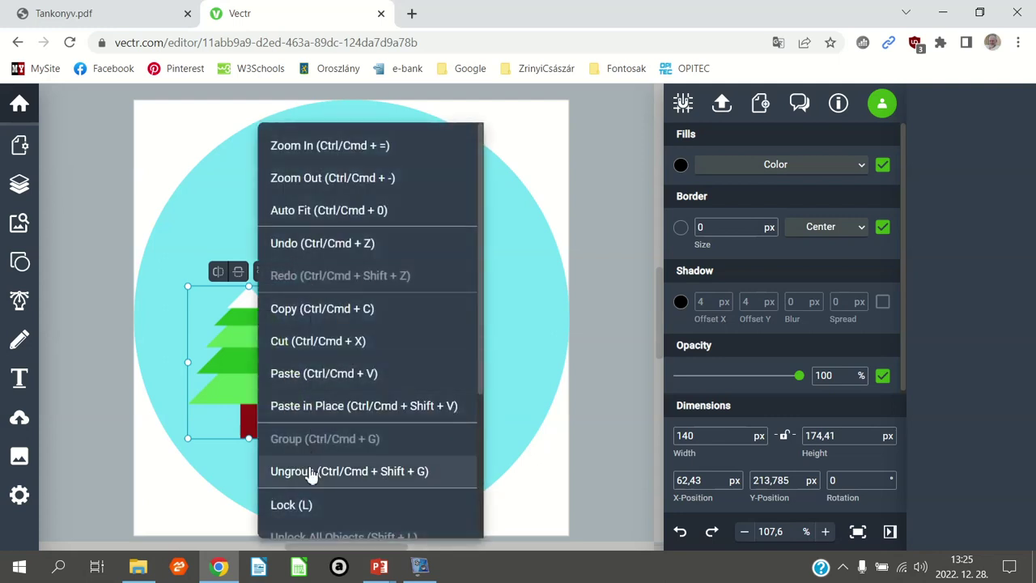
pyautogui.click(312, 473)
pyautogui.rightClick(272, 363)
pyautogui.click(323, 438)
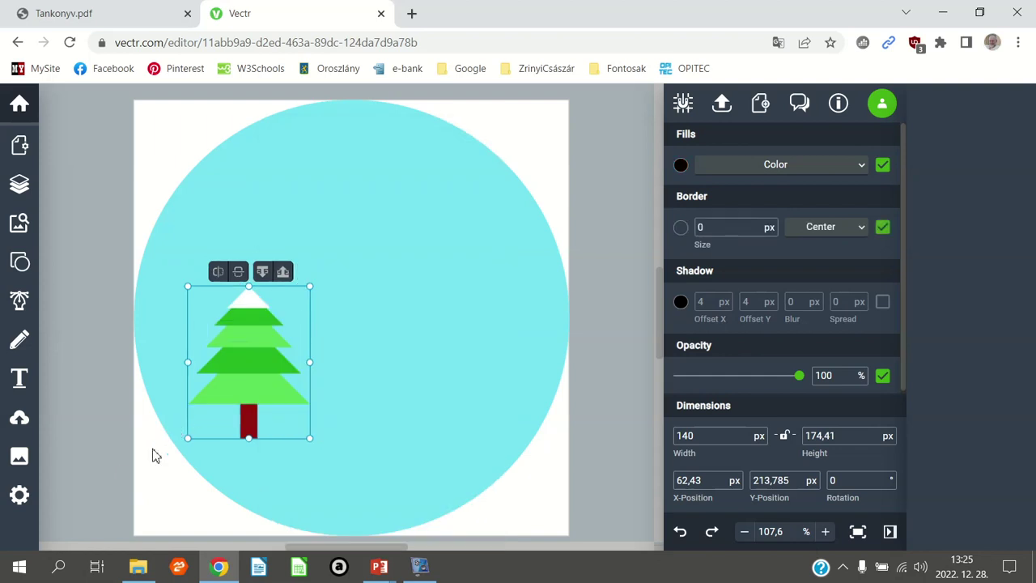
pyautogui.click(76, 479)
# Place the grouped tree left of the circle's centre and copy it.
pyautogui.moveTo(250, 398); pyautogui.dragTo(401, 320)
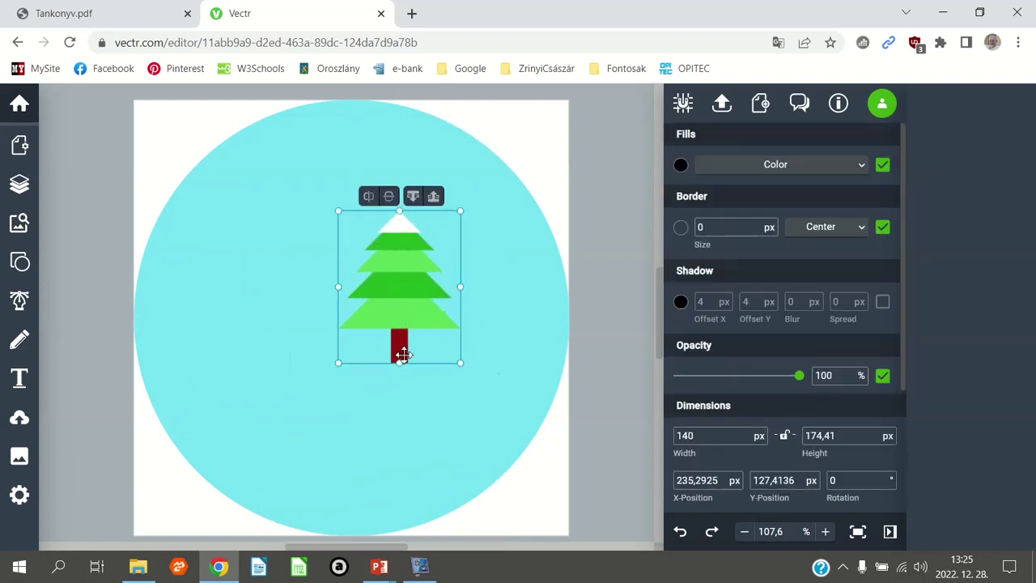
pyautogui.moveTo(412, 321)
pyautogui.mouseDown()
pyautogui.moveTo(380, 341)
pyautogui.moveTo(318, 341)
pyautogui.mouseUp()
pyautogui.moveTo(373, 302); pyautogui.dragTo(261, 334)
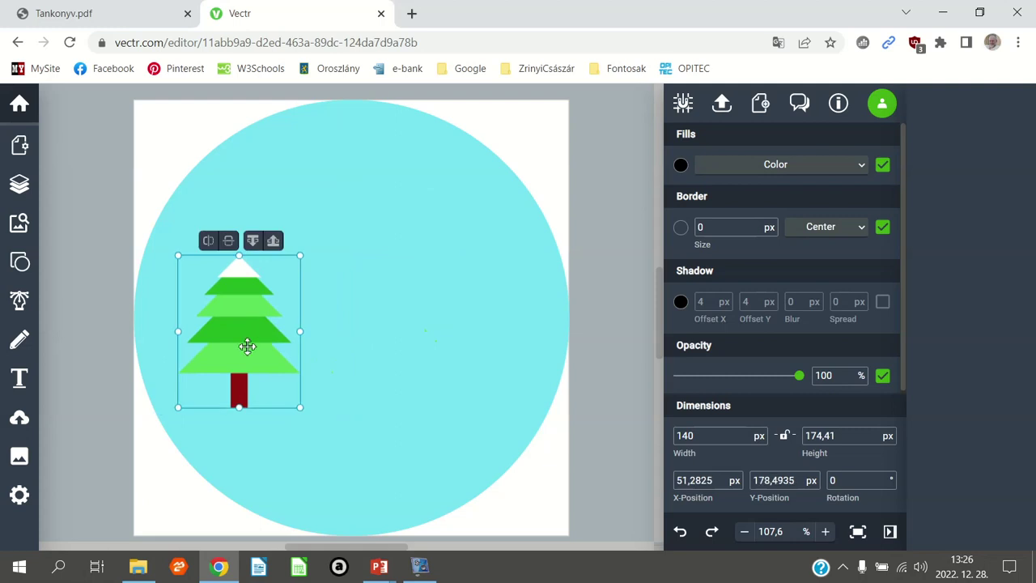
pyautogui.rightClick(231, 331)
pyautogui.click(333, 308)
pyautogui.rightClick(403, 297)
# Paste the tree, shrink the copy, and set it higher and right of the first.
pyautogui.click(452, 374)
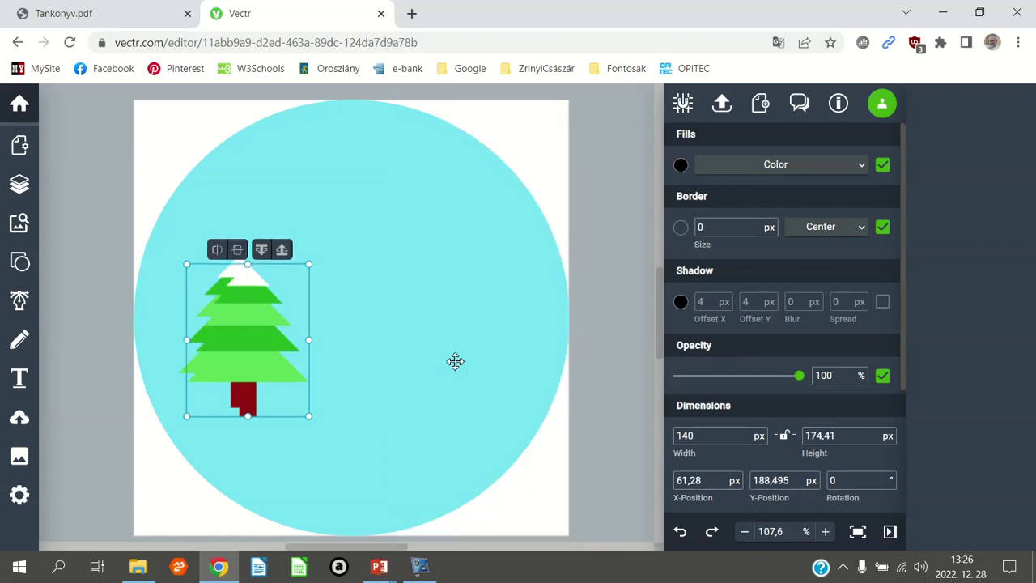
pyautogui.moveTo(252, 381)
pyautogui.mouseDown()
pyautogui.moveTo(316, 371)
pyautogui.moveTo(357, 287)
pyautogui.mouseUp()
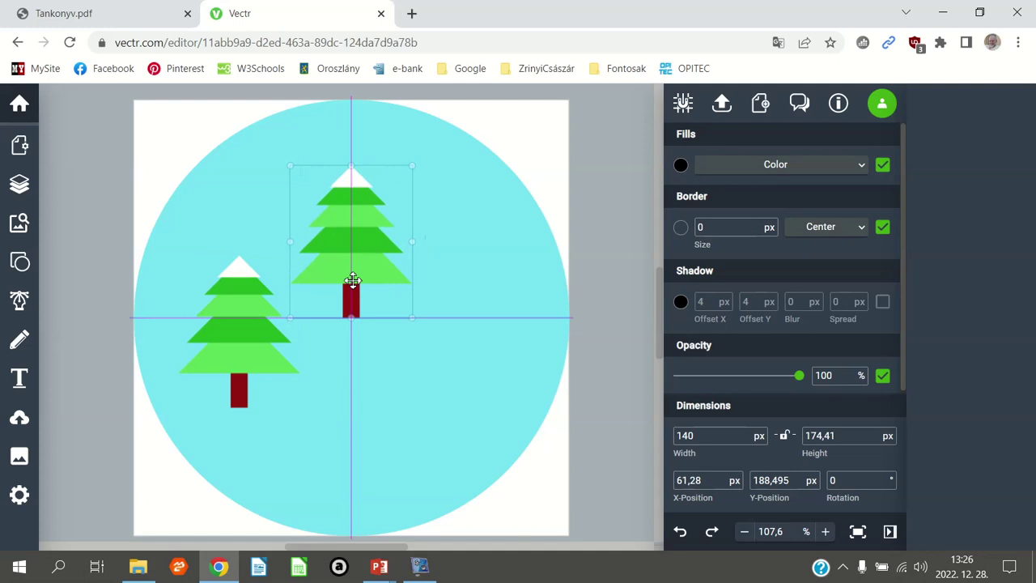
pyautogui.moveTo(356, 286); pyautogui.dragTo(356, 283)
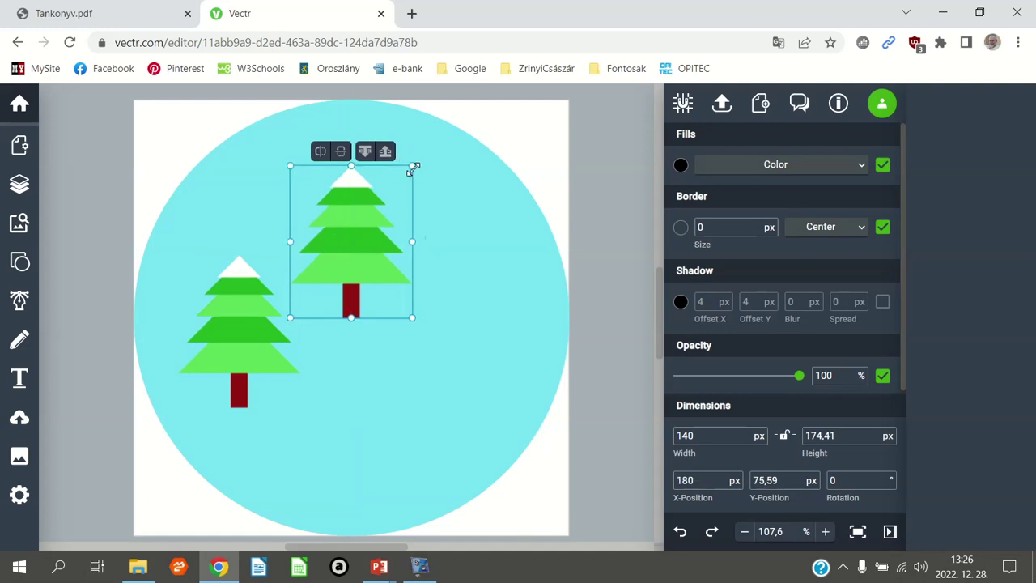
pyautogui.moveTo(413, 166); pyautogui.dragTo(390, 194)
pyautogui.click(76, 234)
pyautogui.moveTo(352, 282); pyautogui.dragTo(343, 286)
pyautogui.moveTo(346, 282); pyautogui.dragTo(349, 282)
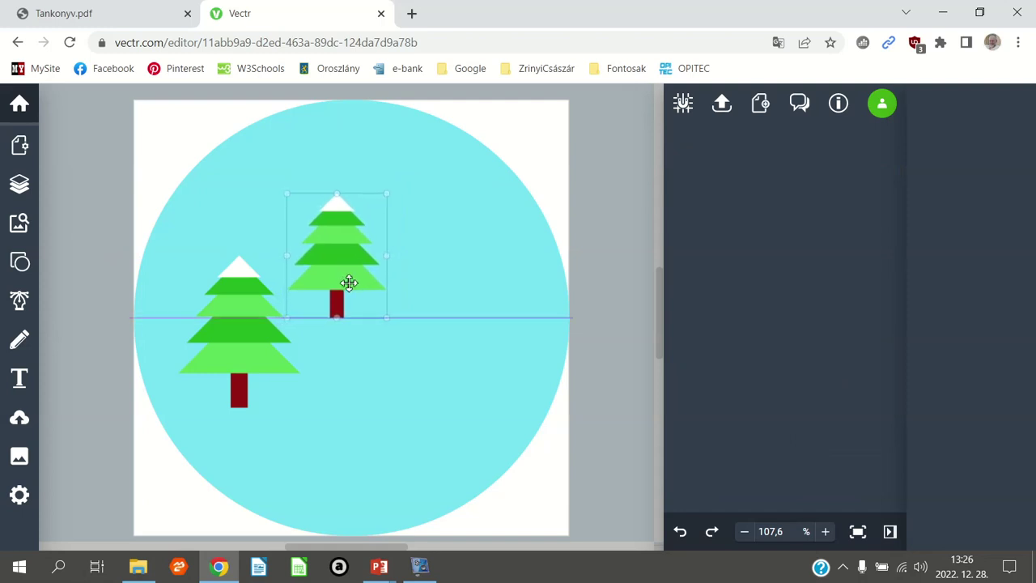
pyautogui.click(97, 331)
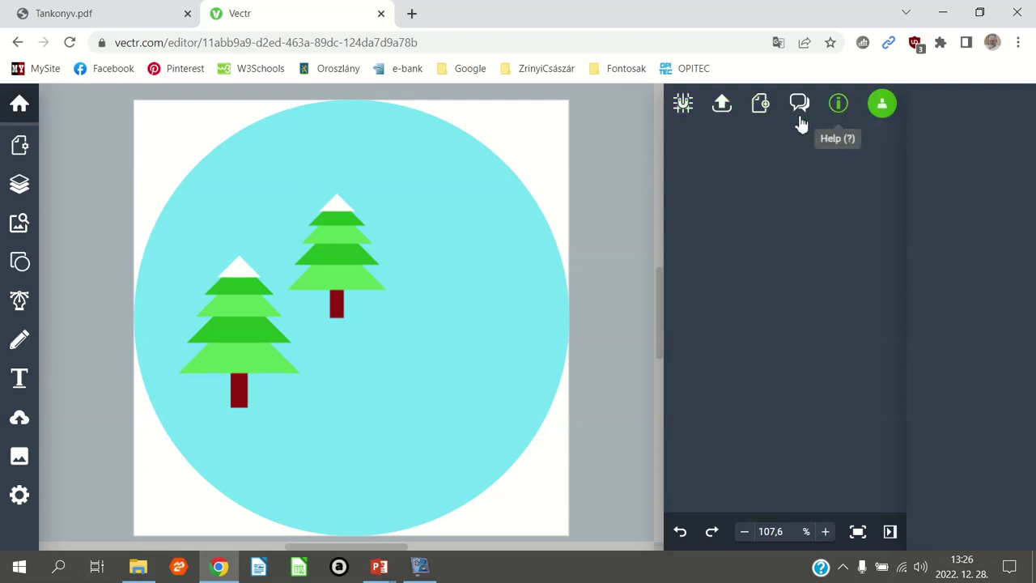
# Open the Export panel showing a 500 × 500 px SVG of the page.
pyautogui.click(722, 106)
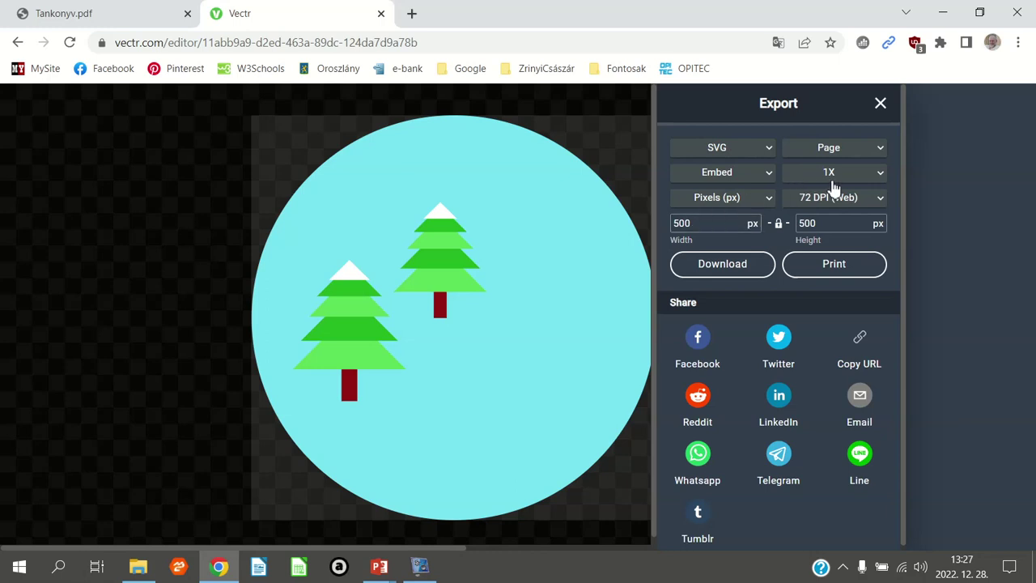
pyautogui.click(674, 224)
# Start the SVG download and delete the old Alakzatok file in the Save As dialog.
pyautogui.click(735, 271)
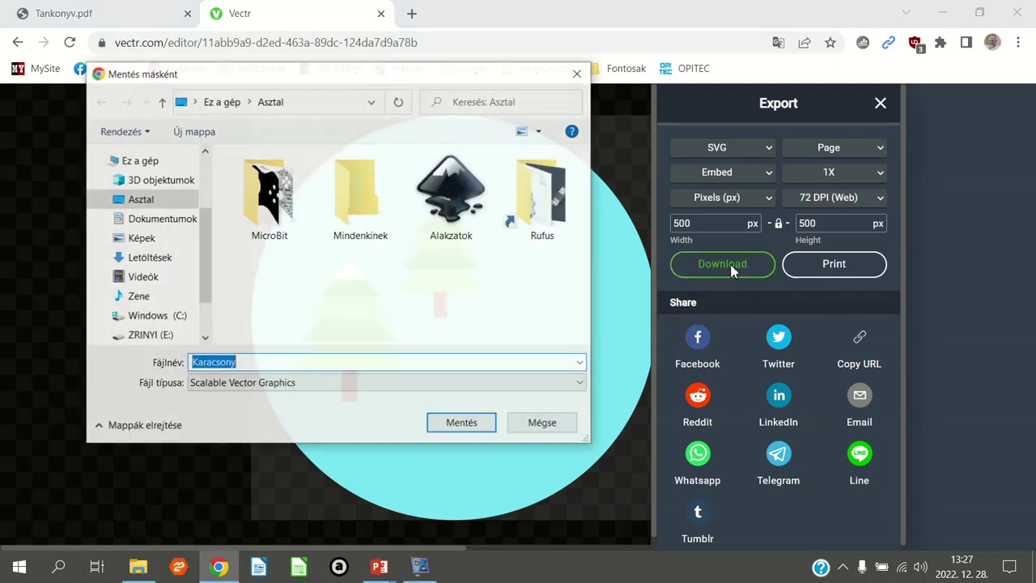
pyautogui.moveTo(296, 80); pyautogui.dragTo(311, 96)
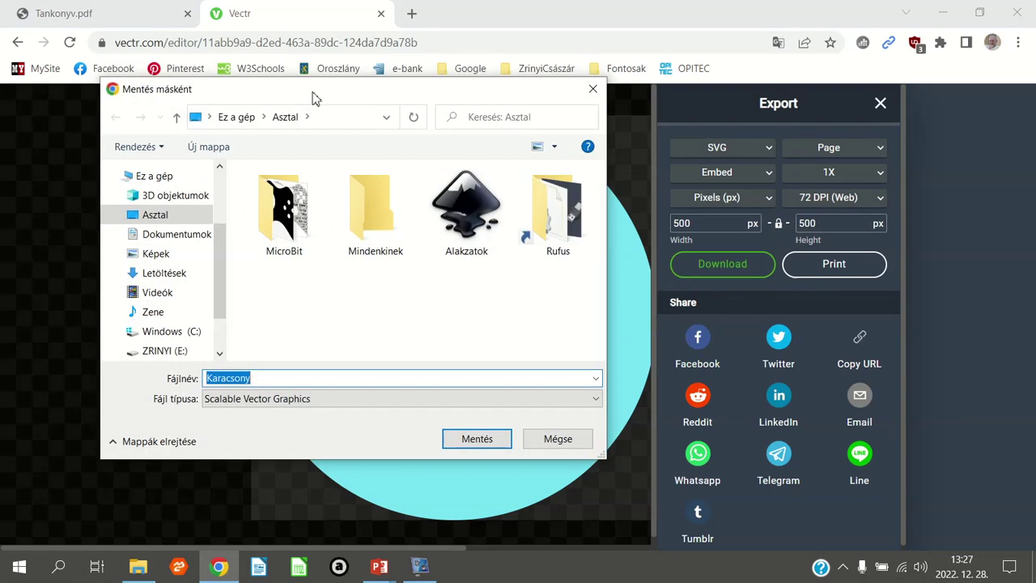
pyautogui.click(486, 217)
pyautogui.rightClick(488, 217)
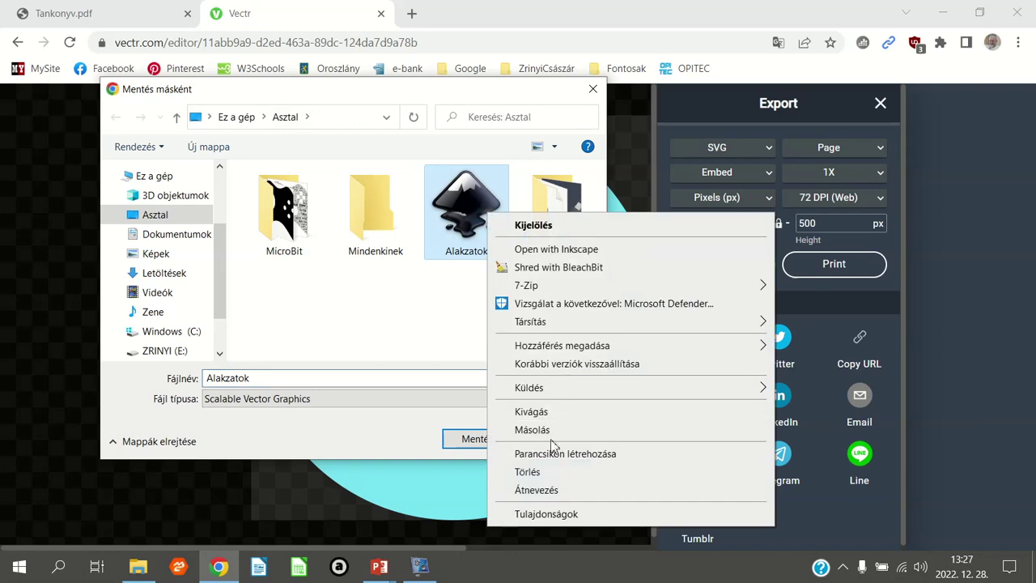
pyautogui.click(553, 471)
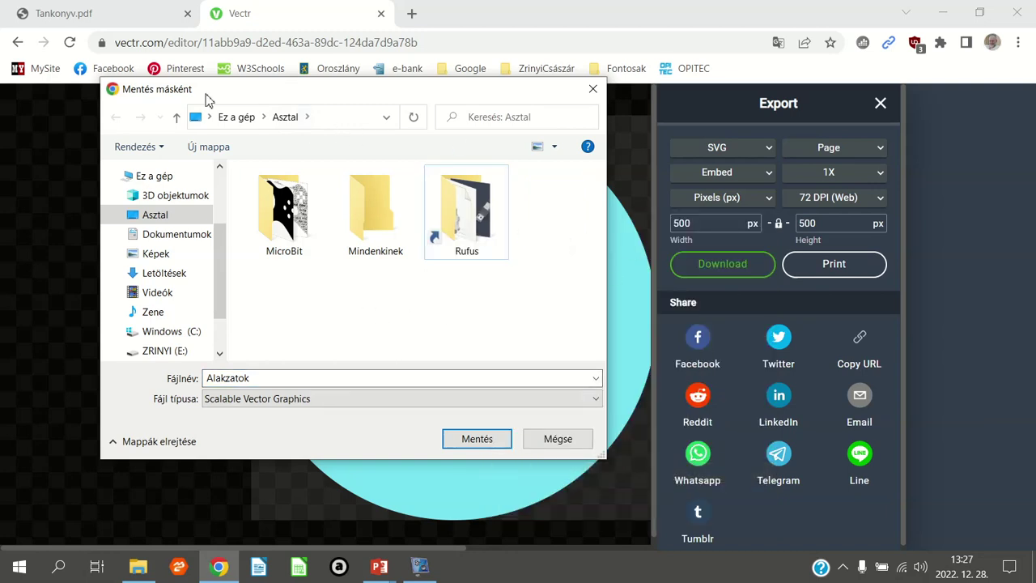
# Name the file Alakzatok as Scalable Vector Graphics and save it to the Desktop.
pyautogui.moveTo(208, 91); pyautogui.dragTo(247, 99)
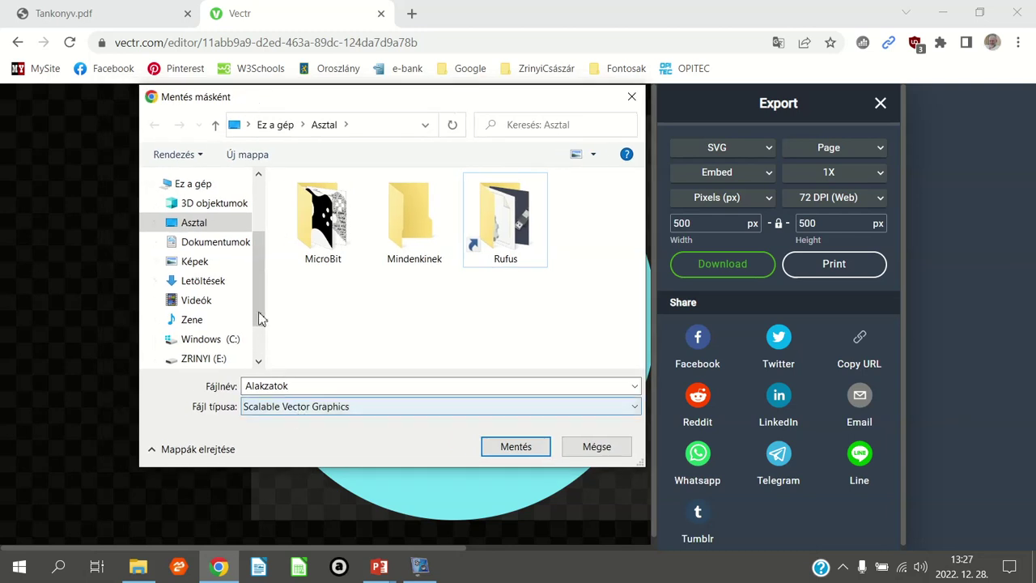
pyautogui.doubleClick(316, 386)
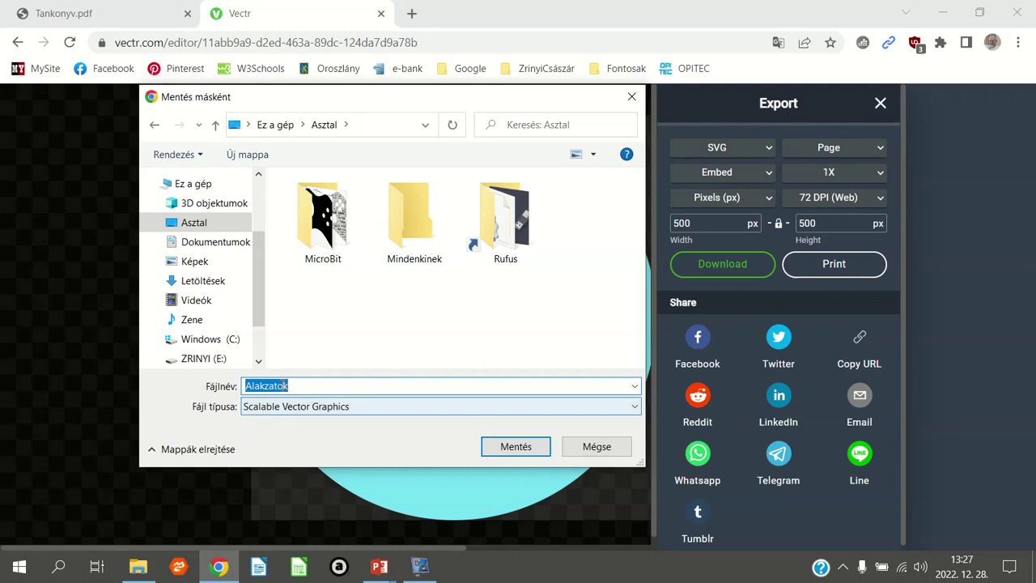
pyautogui.write('skfgasdfg')
pyautogui.press('BackSpace')
pyautogui.press('BackSpace')
pyautogui.press('BackSpace')
pyautogui.write('A')
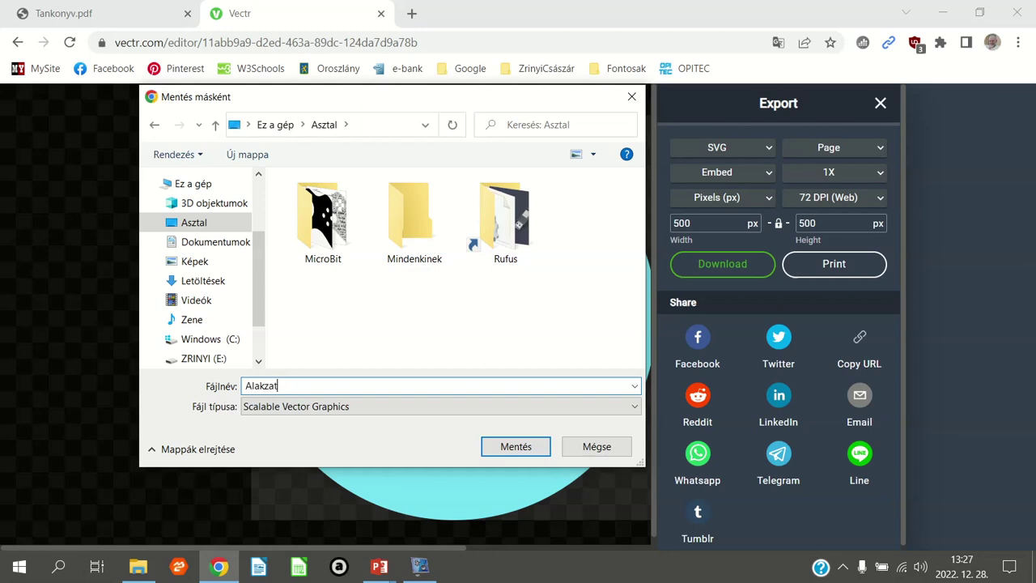
pyautogui.click(306, 413)
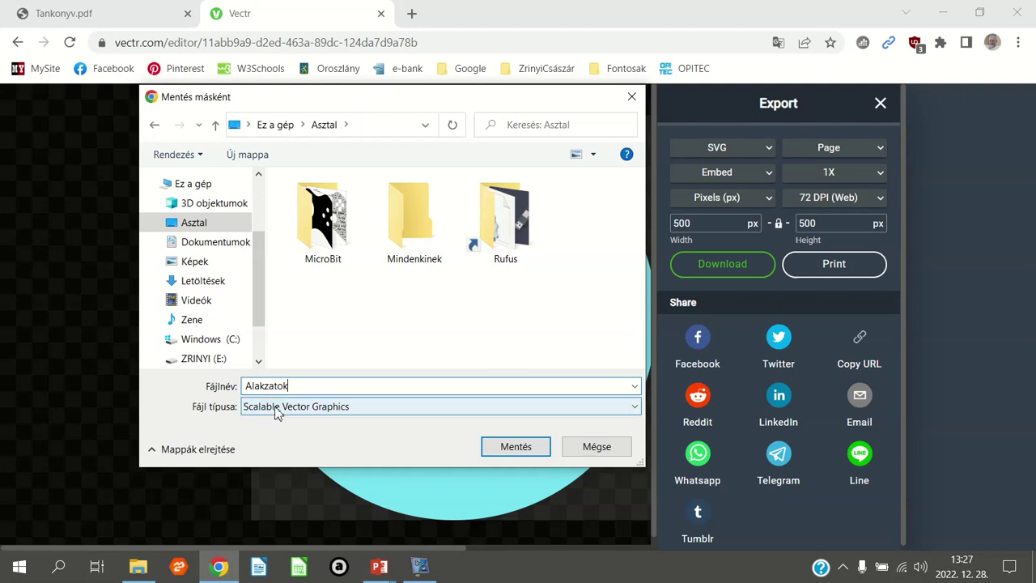
pyautogui.click(510, 451)
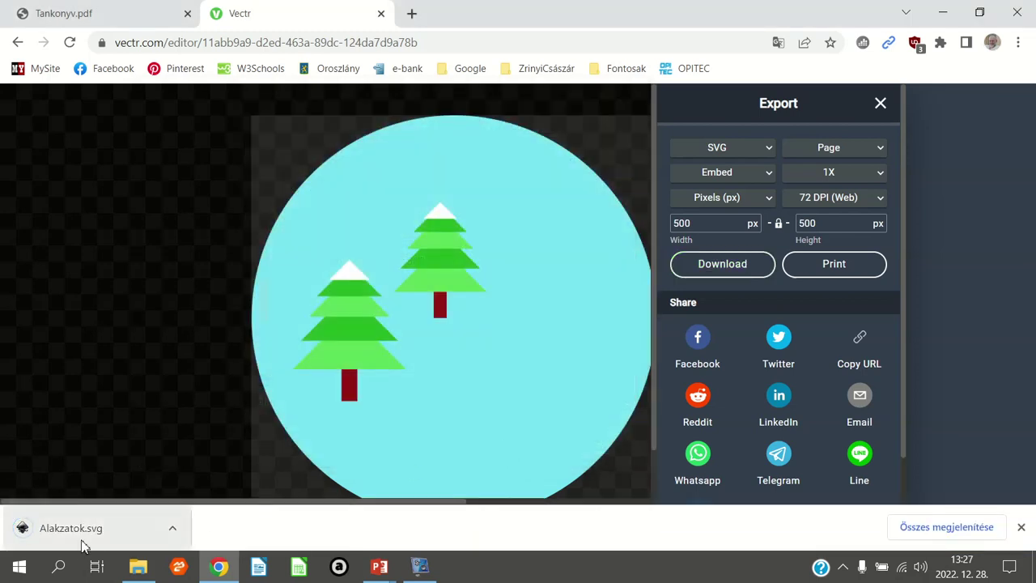
# Close the Export panel, return to the saved designs list, and close Chrome.
pyautogui.click(881, 103)
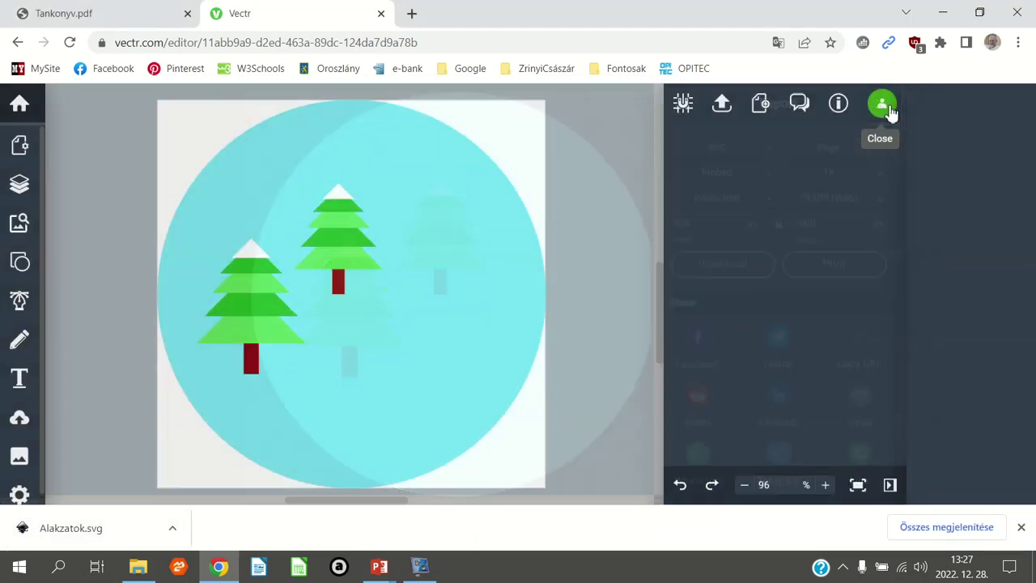
pyautogui.click(24, 118)
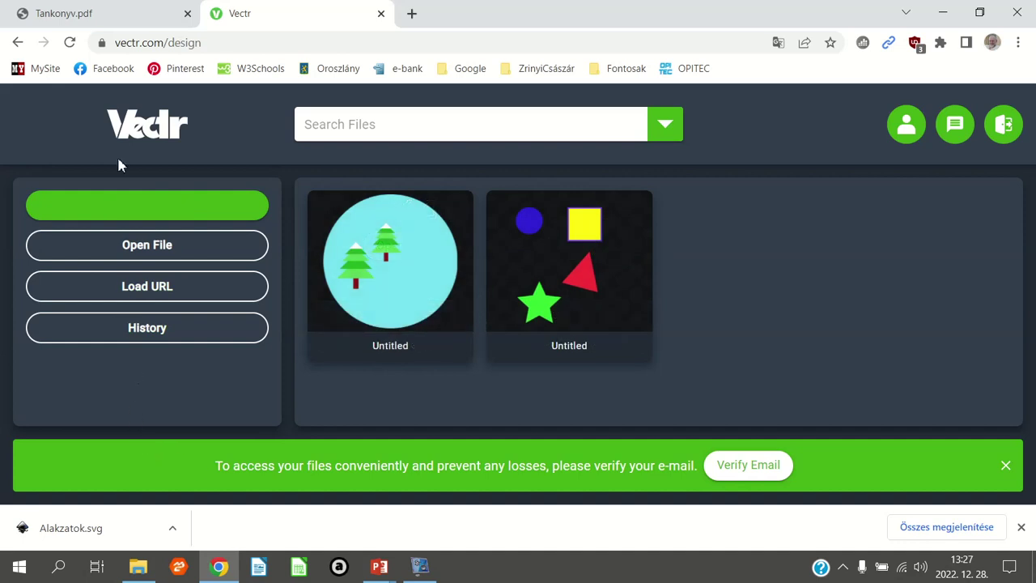
pyautogui.click(1017, 11)
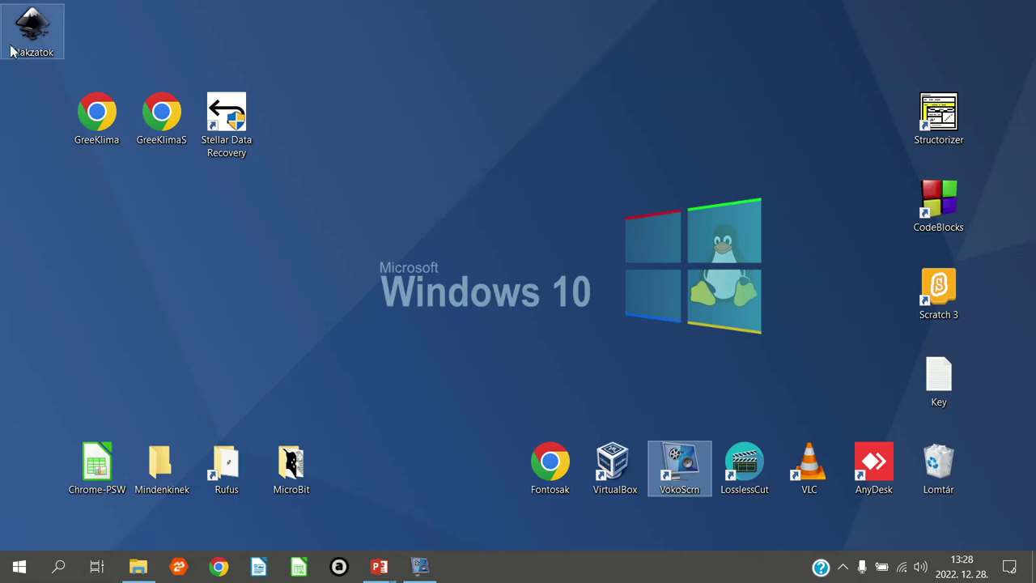
# Drag the exported Alakzatok SVG file to the middle of the desktop.
pyautogui.moveTo(31, 32)
pyautogui.mouseDown()
pyautogui.moveTo(537, 178)
pyautogui.moveTo(478, 196)
pyautogui.mouseUp()
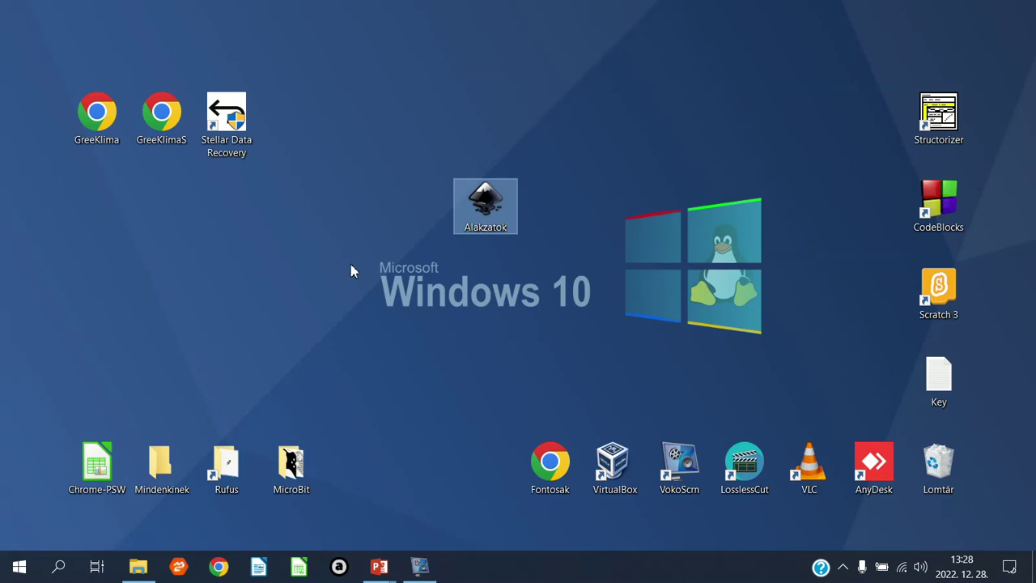
# Launch Inkscape from the Start menu's app list, opening a blank Új dokumentum 1.
pyautogui.click(353, 266)
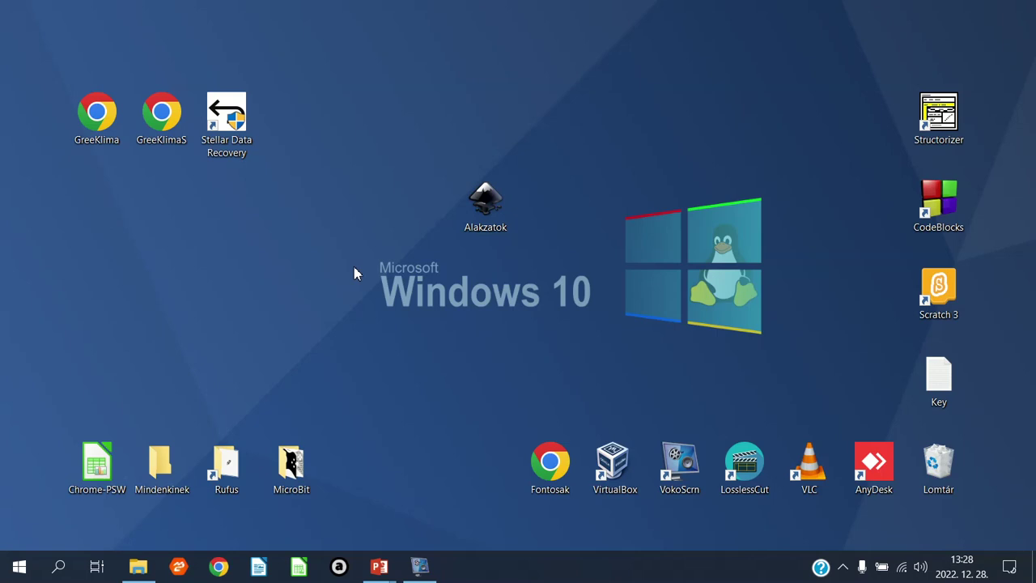
pyautogui.click(19, 567)
pyautogui.scroll(-2, 162, 418)
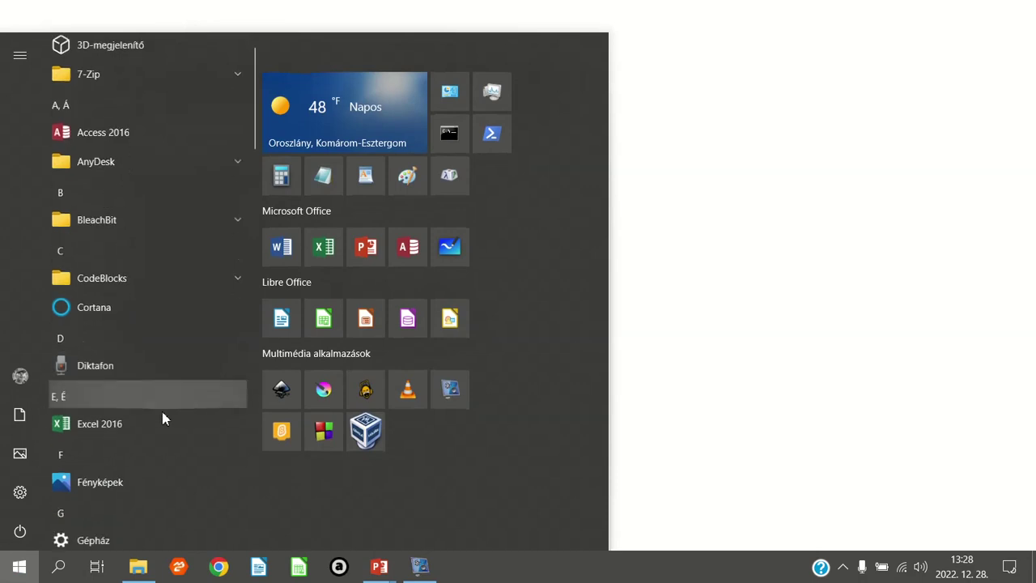
pyautogui.click(292, 389)
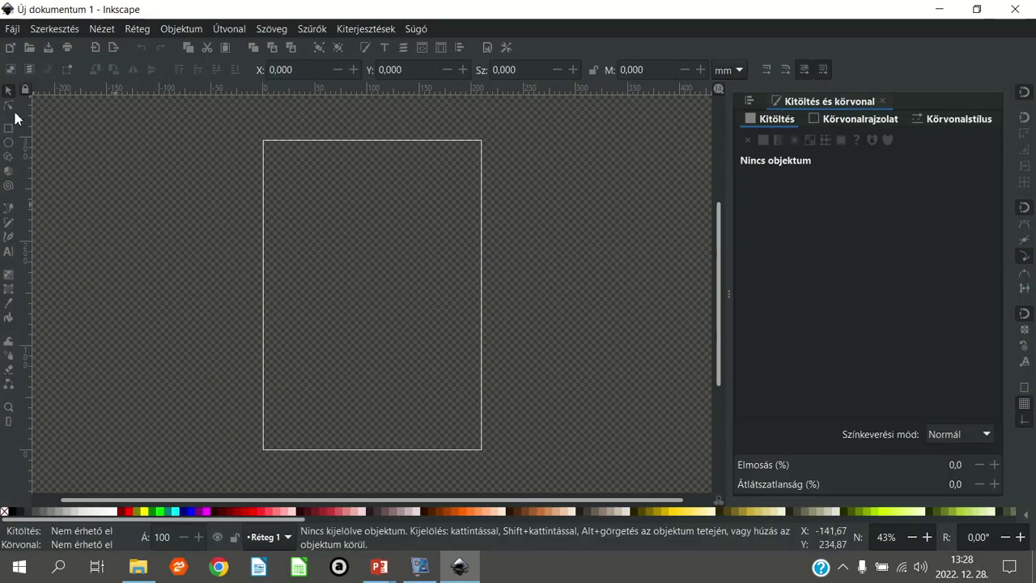
# Open Alakzatok.svg from the Asztal (desktop) folder in Inkscape.
pyautogui.click(30, 47)
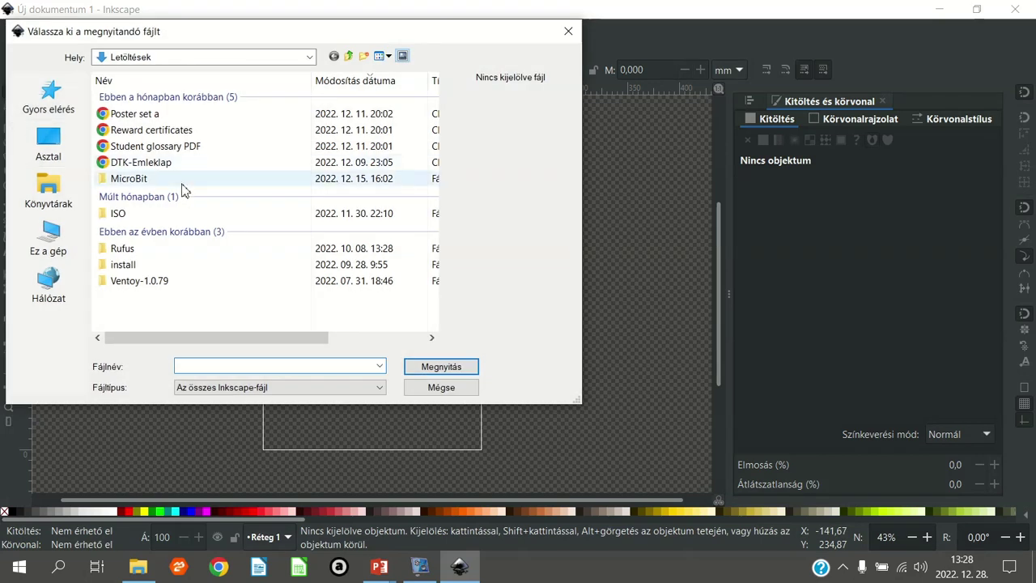
pyautogui.click(58, 148)
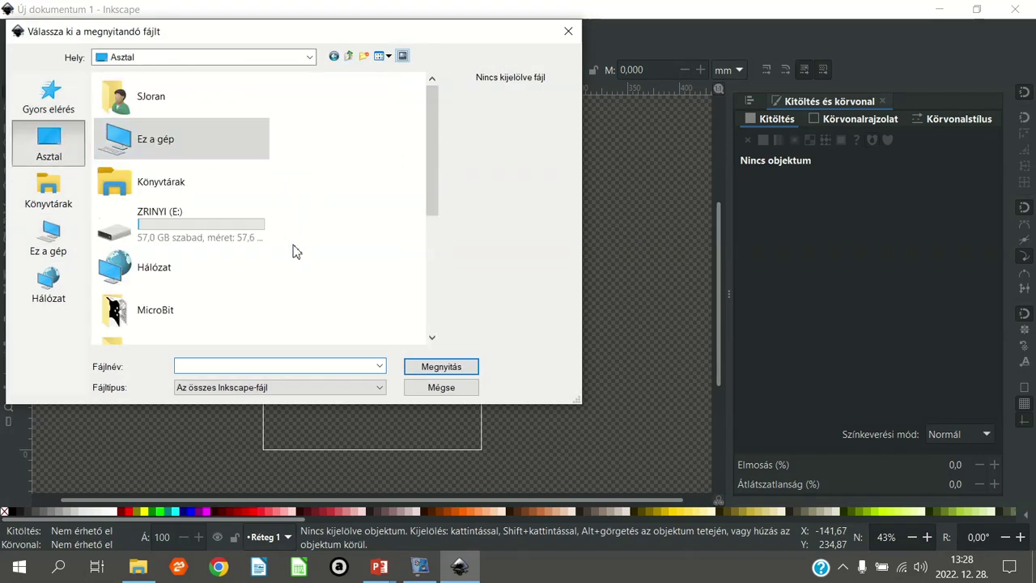
pyautogui.scroll(-5, 267, 251)
pyautogui.click(158, 146)
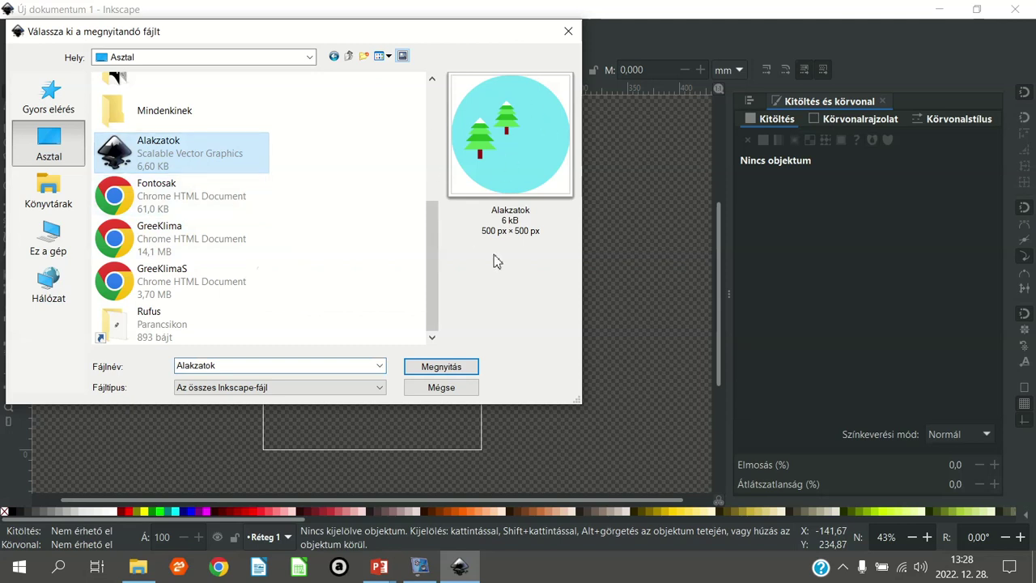
pyautogui.click(454, 369)
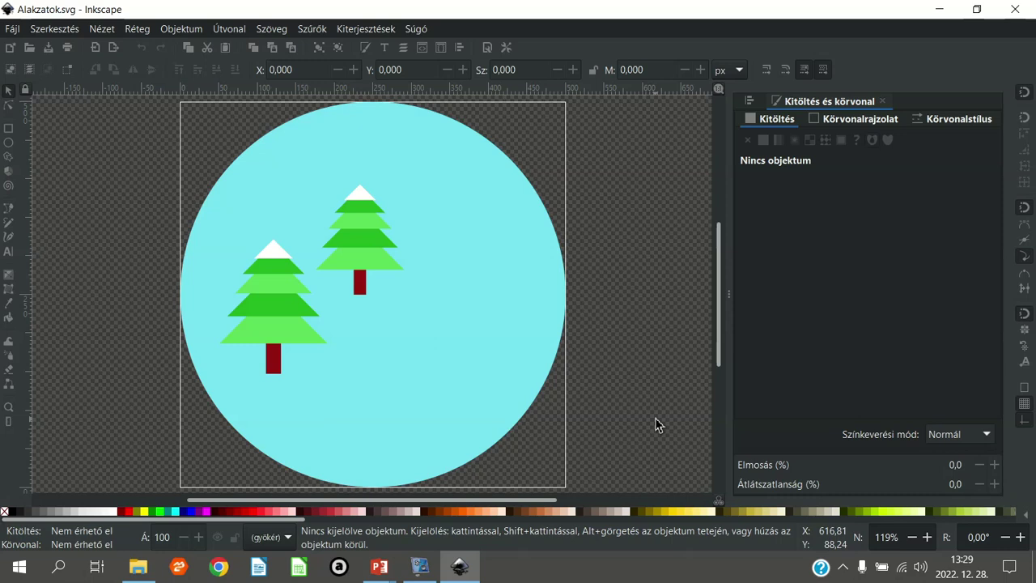
# Ungroup the whole drawing, test-move tree triangles, then undo to restore both trees.
pyautogui.hotkey('ctrl', 'a')
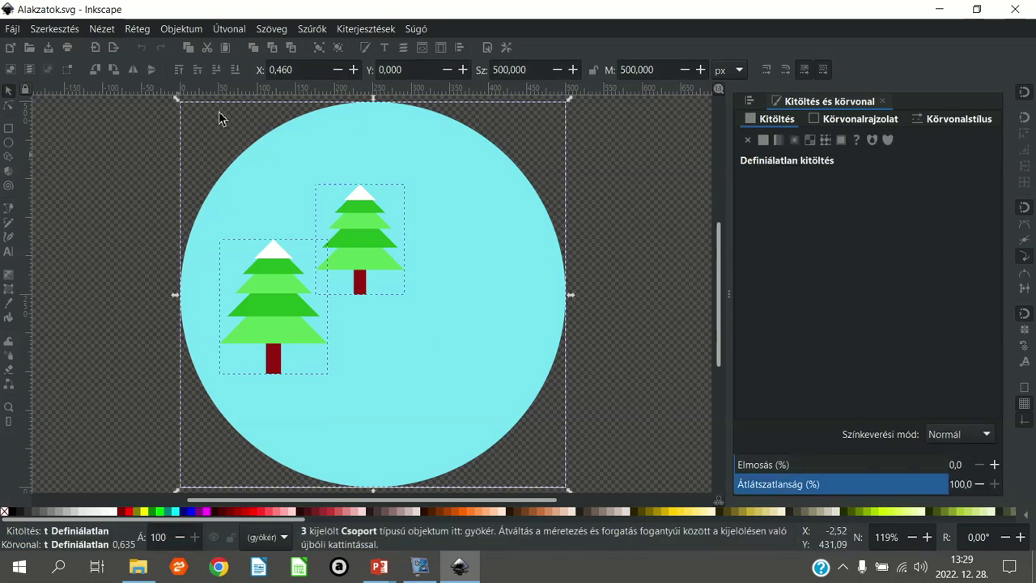
pyautogui.click(340, 50)
pyautogui.click(640, 253)
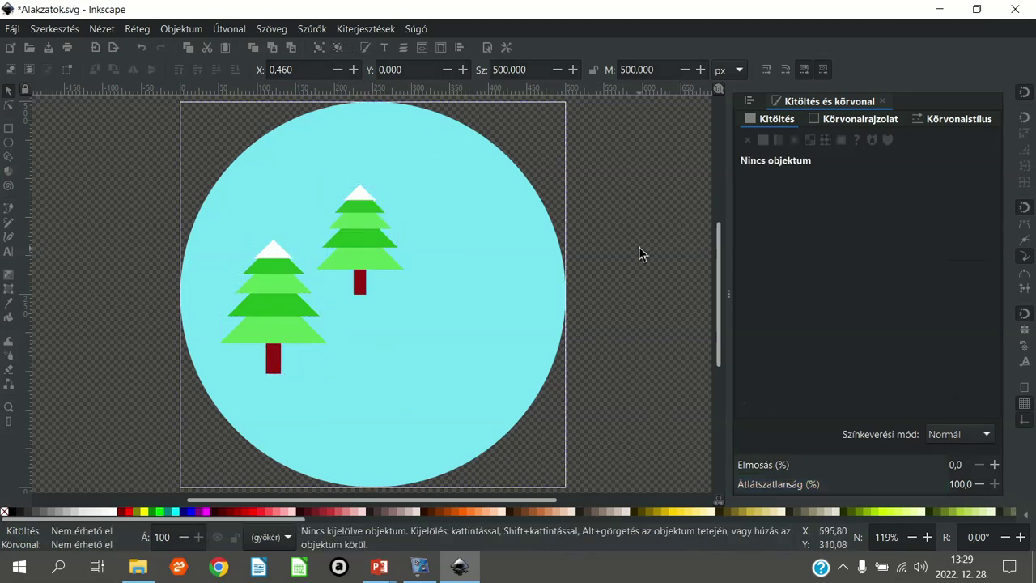
pyautogui.moveTo(373, 263); pyautogui.dragTo(477, 328)
pyautogui.moveTo(376, 243); pyautogui.dragTo(456, 247)
pyautogui.moveTo(359, 194)
pyautogui.mouseDown()
pyautogui.moveTo(425, 155)
pyautogui.moveTo(312, 192)
pyautogui.mouseUp()
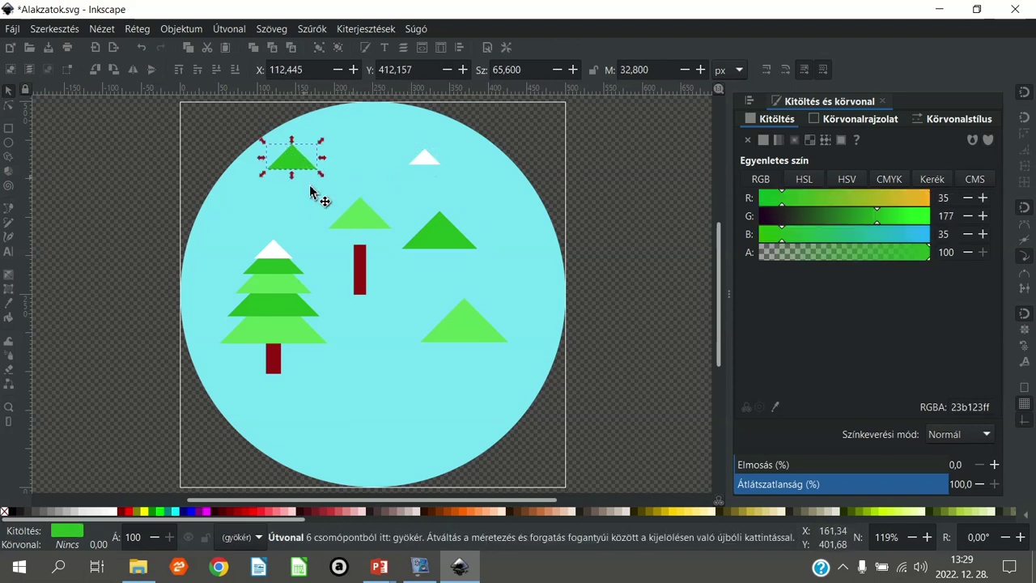
pyautogui.moveTo(377, 225); pyautogui.dragTo(527, 367)
pyautogui.moveTo(279, 340); pyautogui.dragTo(363, 385)
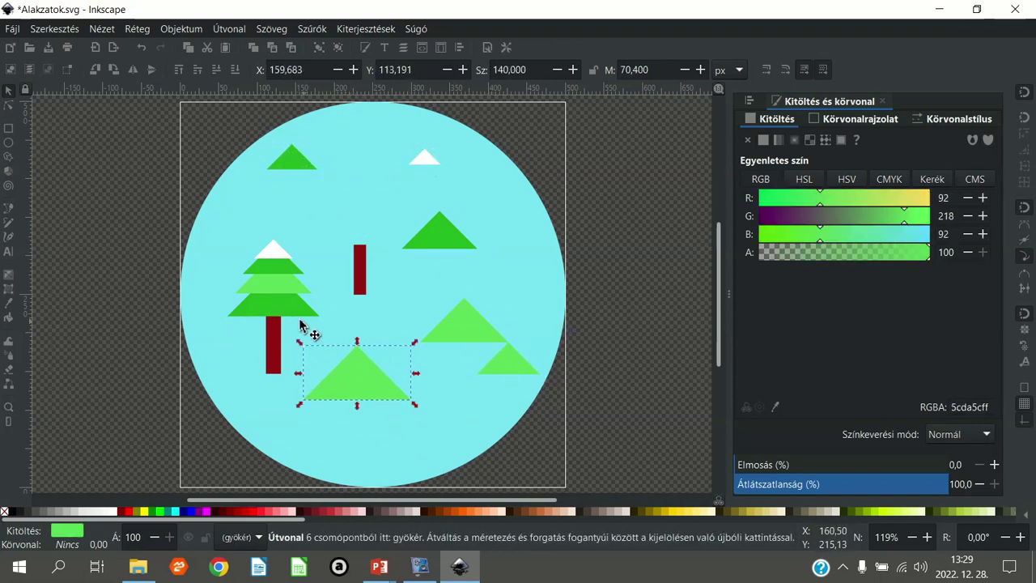
pyautogui.moveTo(296, 308); pyautogui.dragTo(221, 330)
pyautogui.moveTo(271, 283)
pyautogui.mouseDown()
pyautogui.moveTo(286, 299)
pyautogui.moveTo(285, 267)
pyautogui.moveTo(350, 202)
pyautogui.mouseUp()
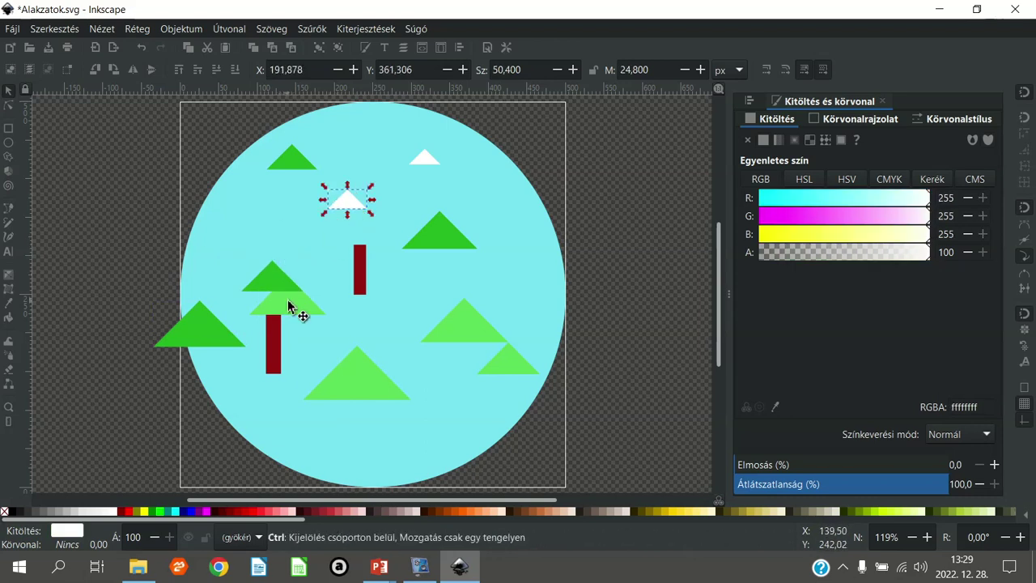
pyautogui.hotkey('ctrl', 'z')
pyautogui.hotkey('ctrl', 'z')
pyautogui.hotkey('ctrl', 'z')
pyautogui.hotkey('ctrl', 'z')
pyautogui.hotkey('ctrl', 'z')
pyautogui.hotkey('ctrl', 'z')
pyautogui.hotkey('ctrl', 'z')
pyautogui.hotkey('ctrl', 'z')
pyautogui.hotkey('ctrl', 'z')
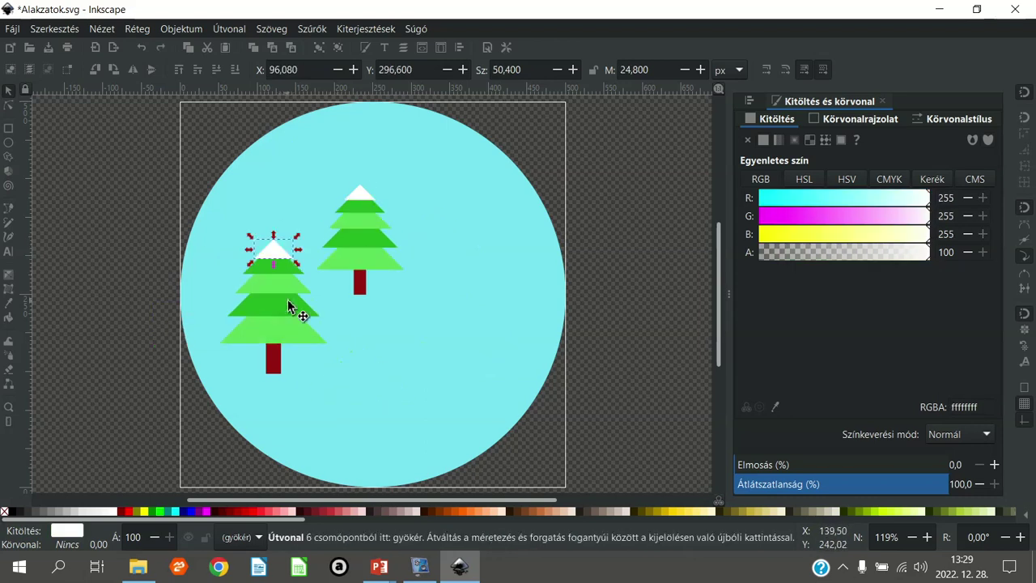
pyautogui.press('Escape')
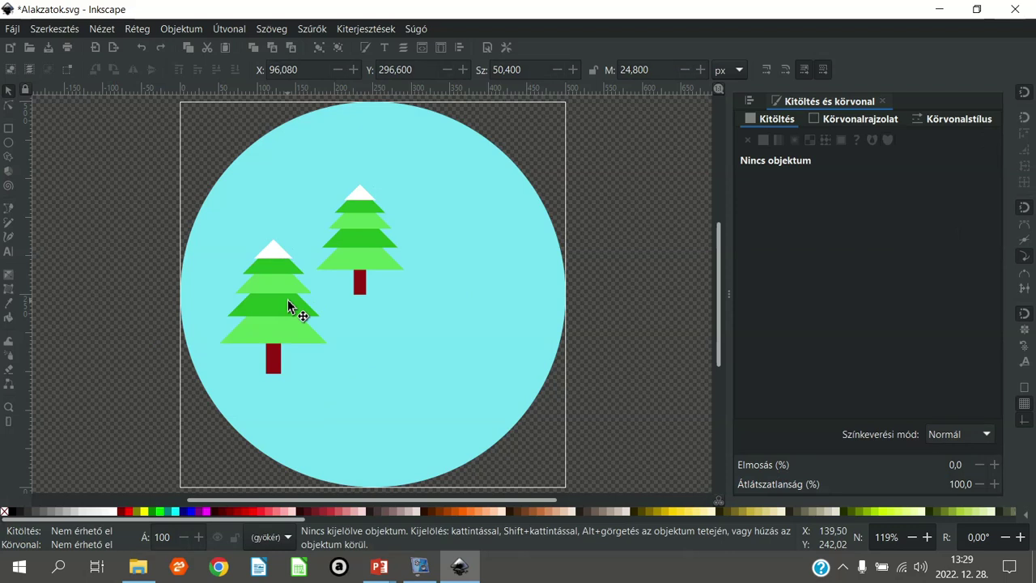
# Group the six pieces of the left pine tree.
pyautogui.press('m')
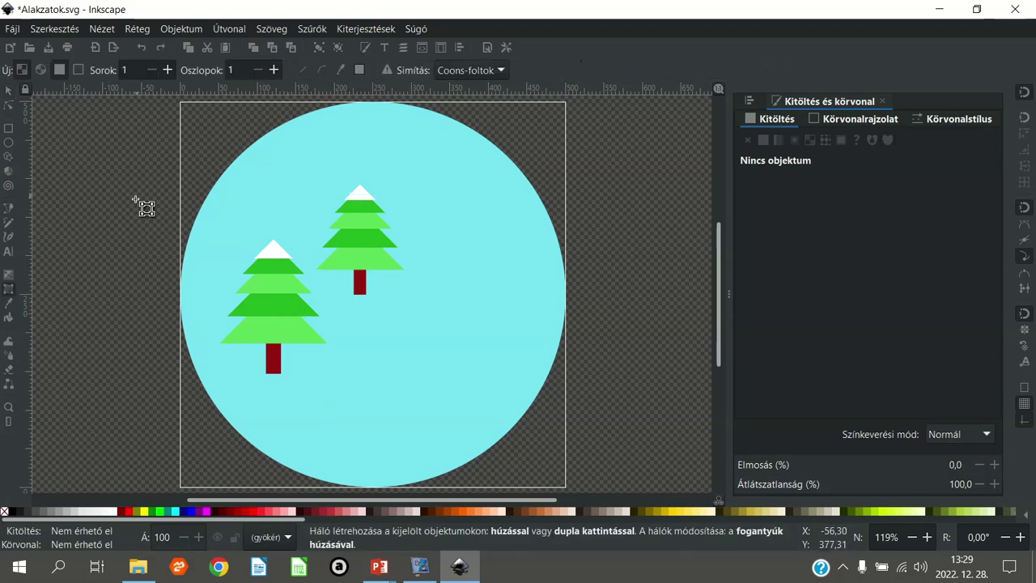
pyautogui.click(10, 92)
pyautogui.moveTo(131, 217); pyautogui.dragTo(322, 415)
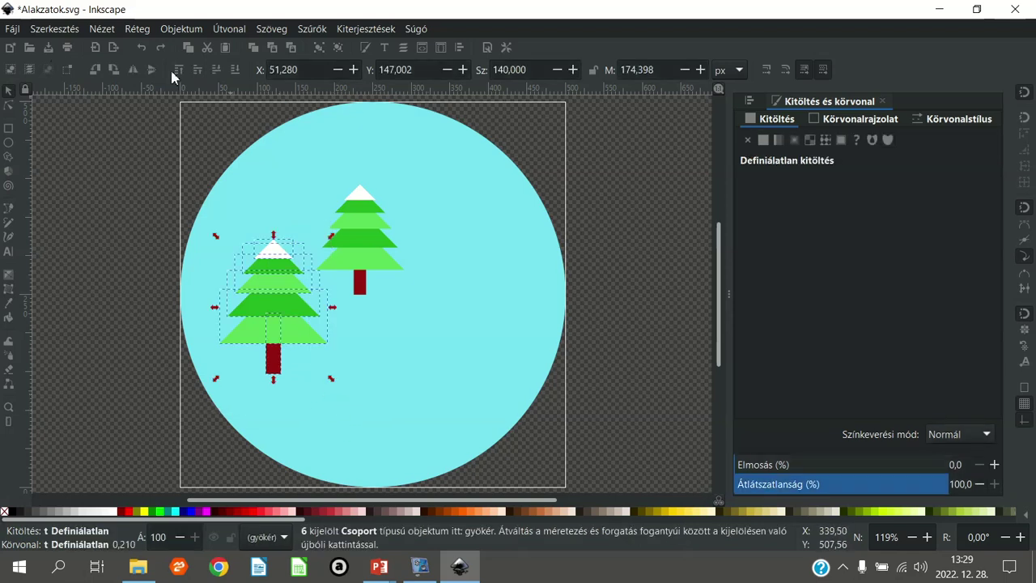
pyautogui.click(320, 47)
pyautogui.press('Escape')
# Group the six pieces of the right pine tree.
pyautogui.moveTo(122, 139); pyautogui.dragTo(445, 326)
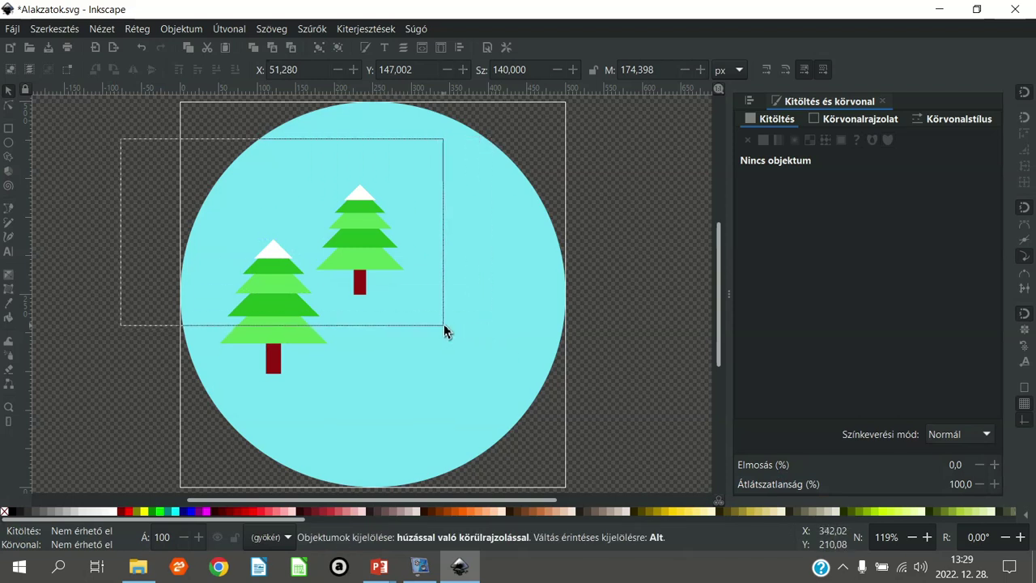
pyautogui.click(316, 50)
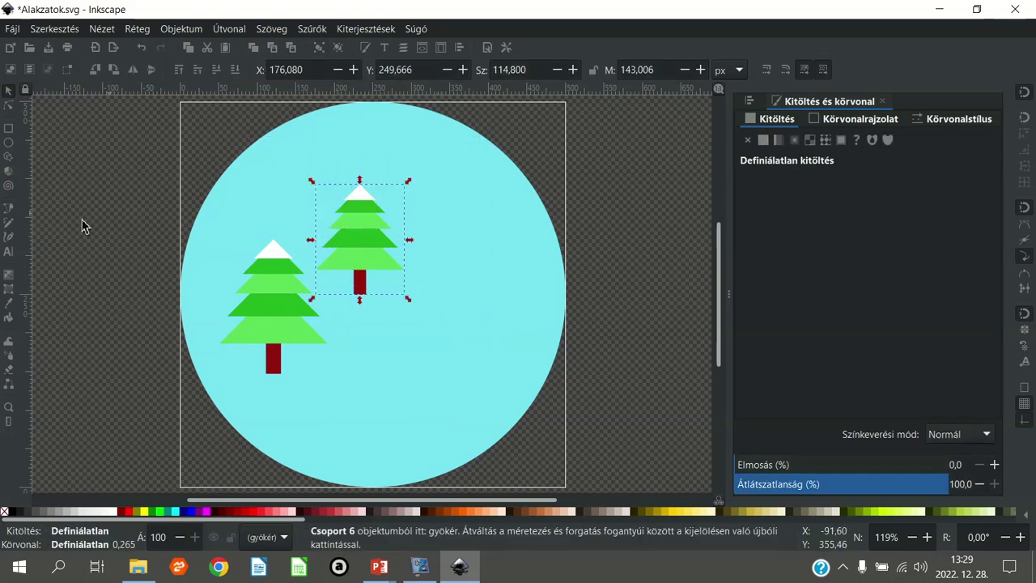
pyautogui.press('Escape')
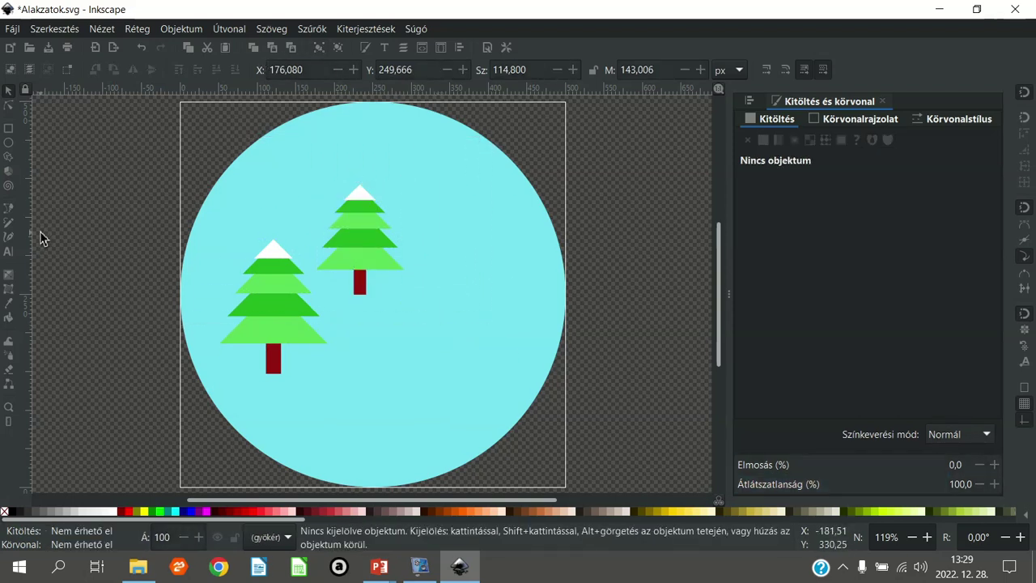
pyautogui.click(9, 143)
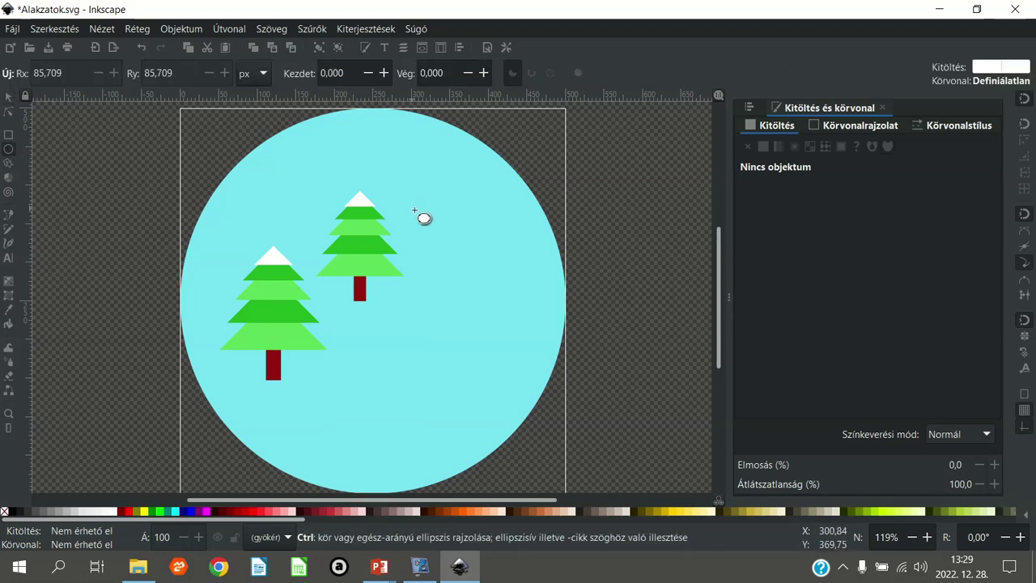
# Draw a white snowflake circle above the right tree and a tiny white dot near the top.
pyautogui.keyDown('ctrl'); pyautogui.scroll(1, 423, 215); pyautogui.keyUp('ctrl')
pyautogui.keyDown('ctrl'); pyautogui.scroll(1, 429, 222); pyautogui.keyUp('ctrl')
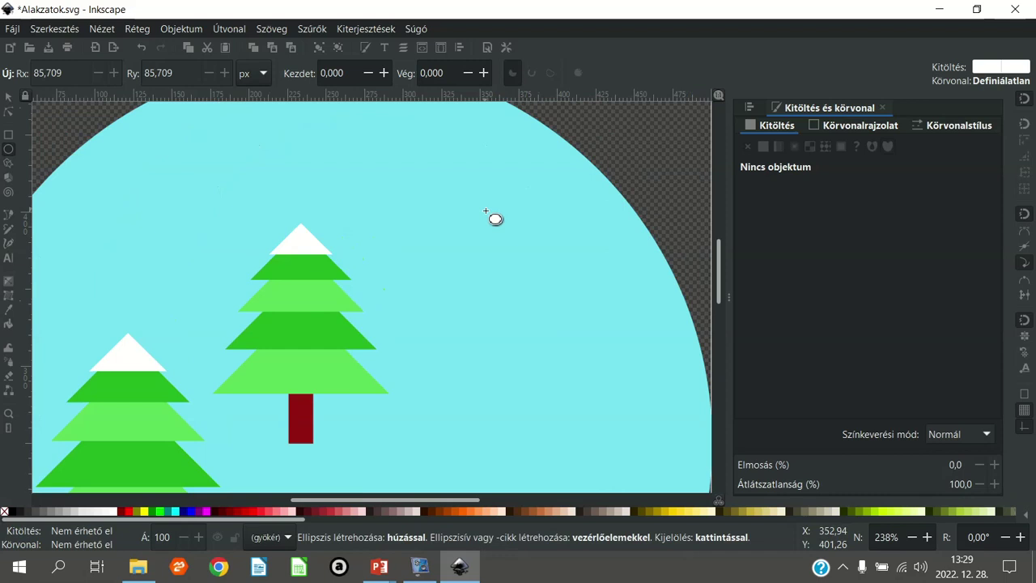
pyautogui.moveTo(486, 212); pyautogui.dragTo(503, 229)
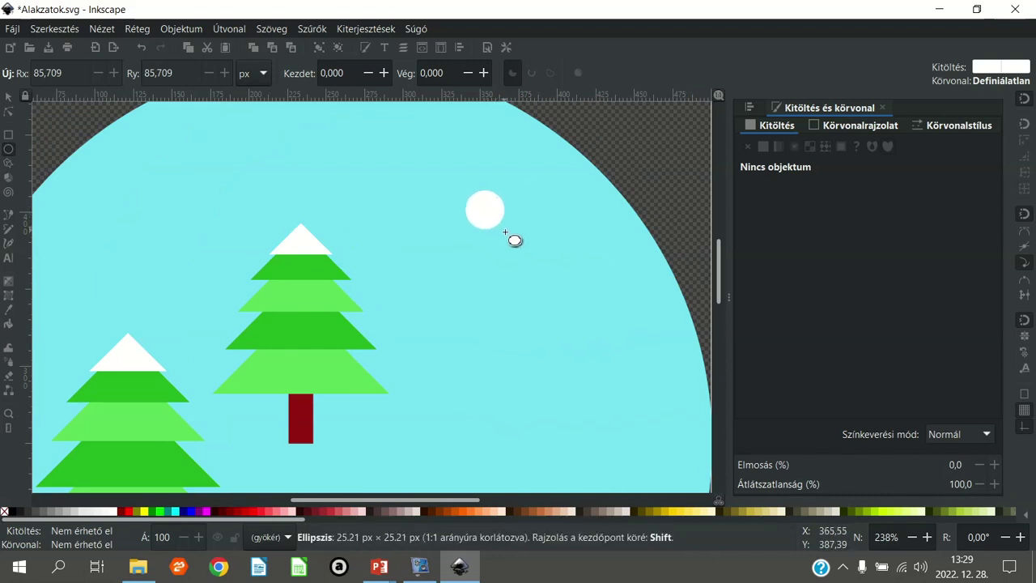
pyautogui.moveTo(503, 228); pyautogui.dragTo(503, 228)
pyautogui.keyDown('ctrl'); pyautogui.scroll(-2, 540, 227); pyautogui.keyUp('ctrl')
pyautogui.keyDown('ctrl'); pyautogui.scroll(2, 525, 214); pyautogui.keyUp('ctrl')
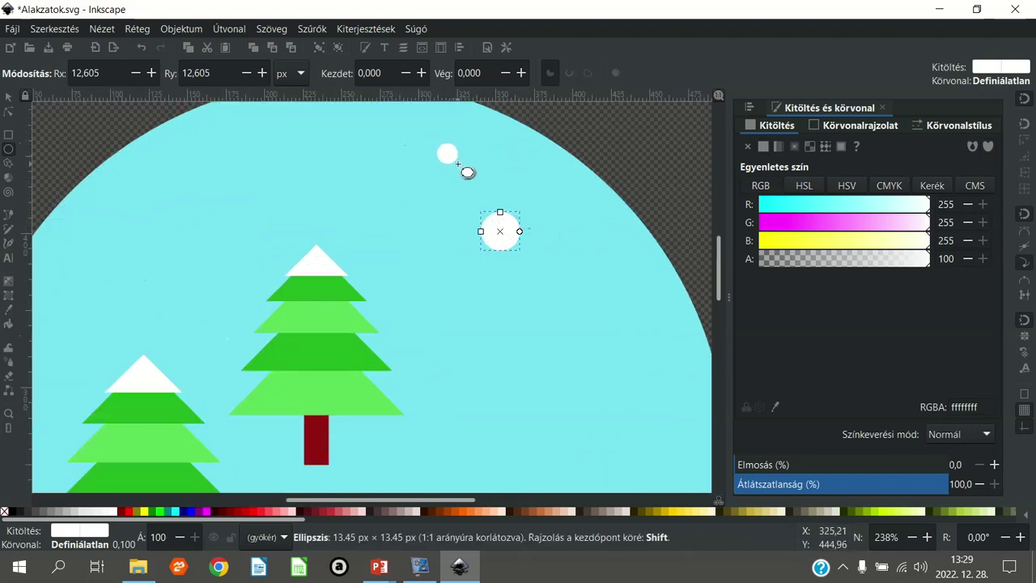
pyautogui.moveTo(461, 166); pyautogui.dragTo(450, 156)
pyautogui.click(7, 95)
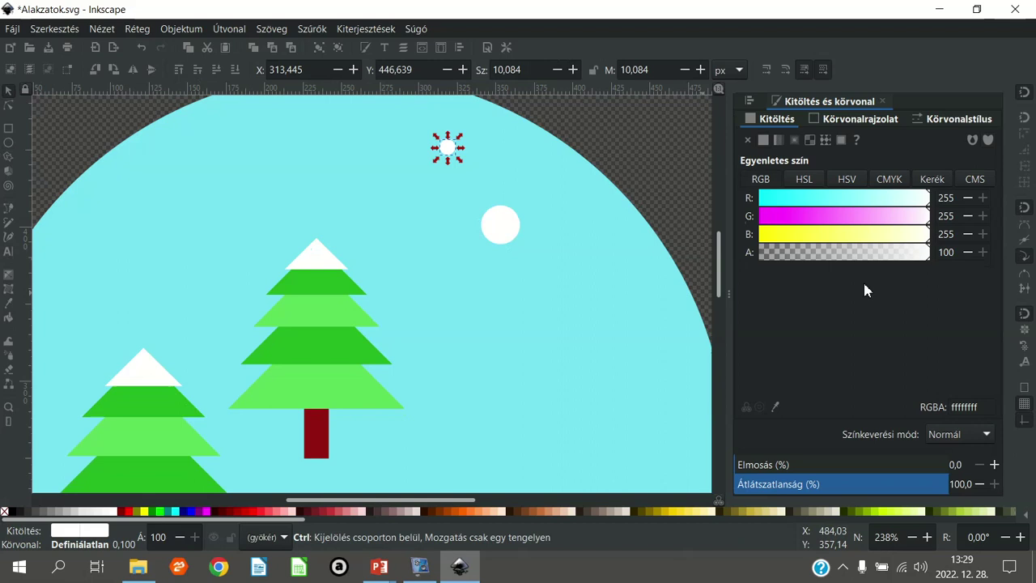
# Paste three snowflake copies and one tiny-dot copy around the trees, then deselect.
pyautogui.keyDown('ctrl'); pyautogui.scroll(-1, 430, 322); pyautogui.keyUp('ctrl')
pyautogui.click(543, 200)
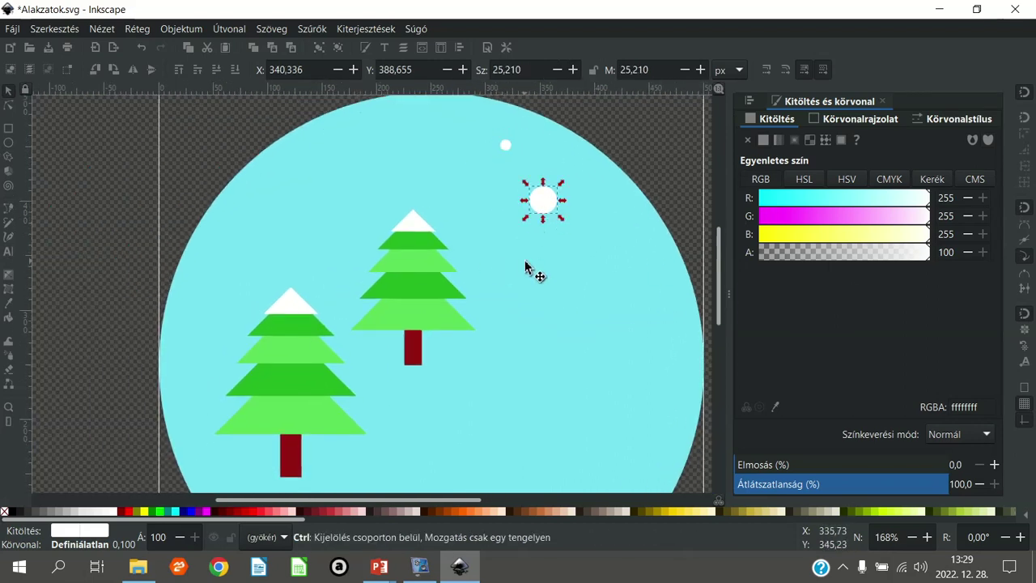
pyautogui.hotkey('ctrl', 'v')
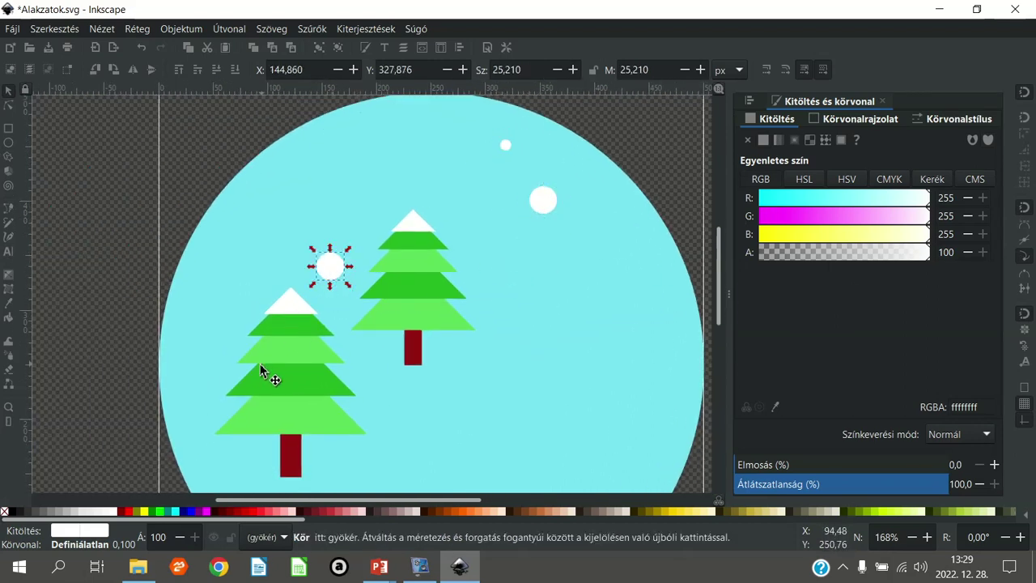
pyautogui.hotkey('ctrl', 'v')
pyautogui.scroll(-3, 502, 384)
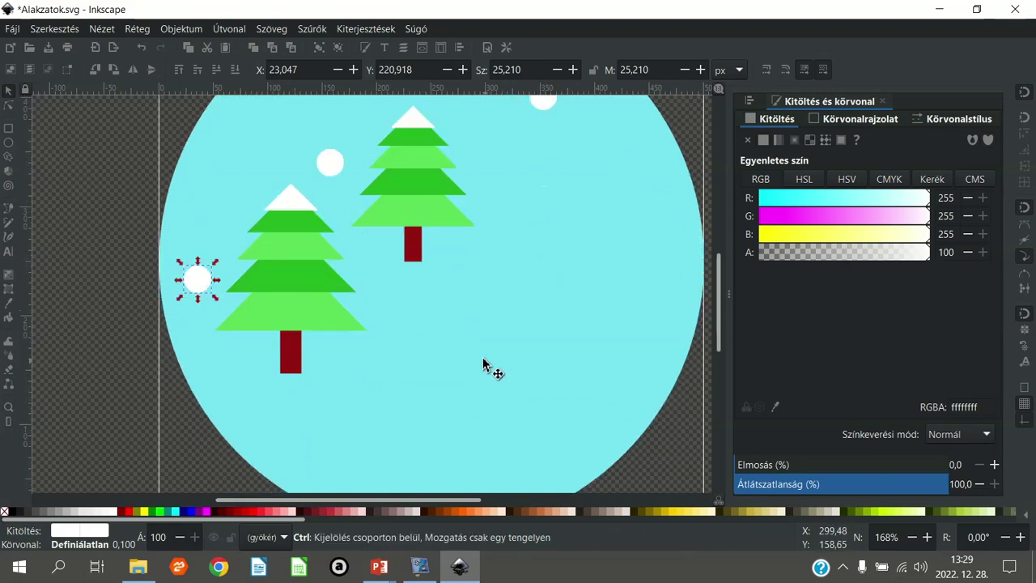
pyautogui.hotkey('ctrl', 'v')
pyautogui.scroll(-1, 493, 366)
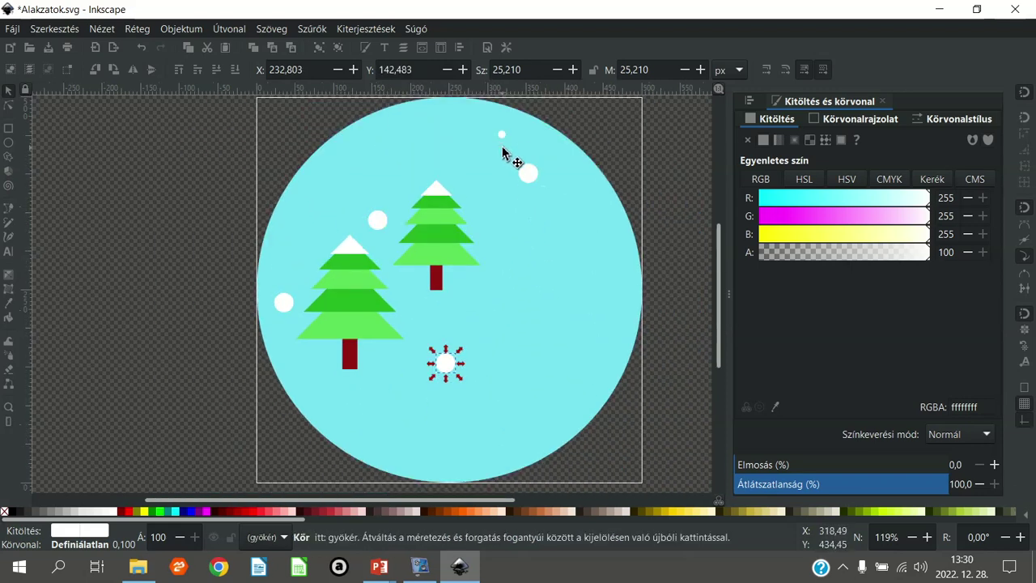
pyautogui.click(502, 136)
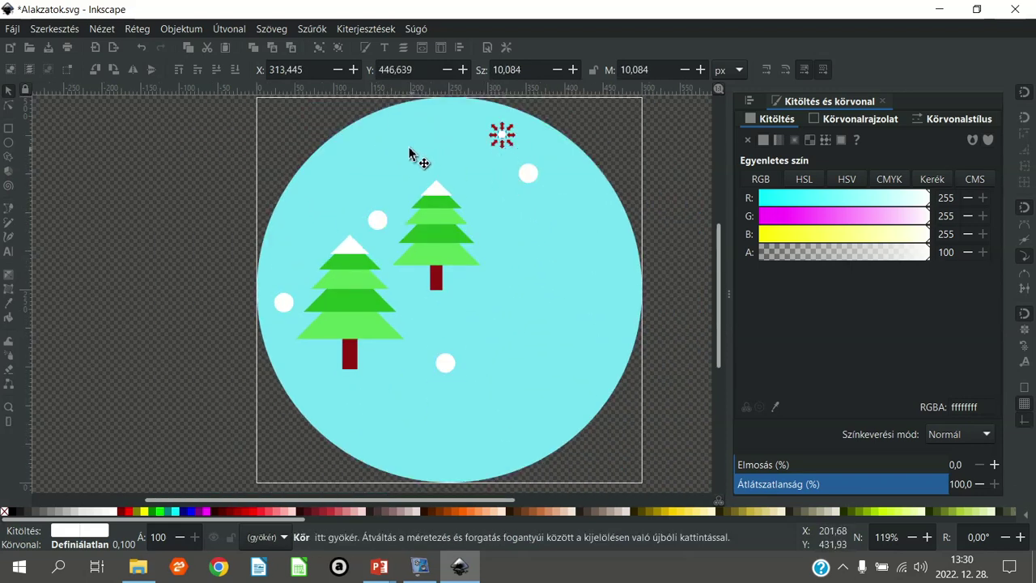
pyautogui.hotkey('ctrl', 'v')
pyautogui.hotkey('ctrl', 'v')
pyautogui.hotkey('ctrl', 'v')
pyautogui.hotkey('ctrl', 'v')
pyautogui.hotkey('ctrl', 'v')
pyautogui.hotkey('ctrl', 'v')
pyautogui.hotkey('ctrl', 'v')
pyautogui.click(155, 307)
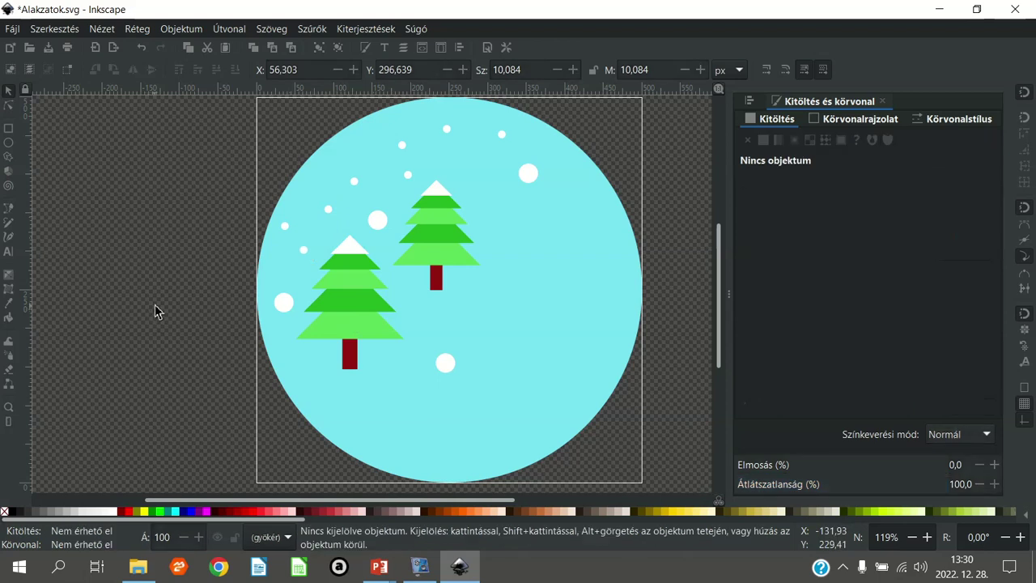
# Save Alakzatok in Inkscape, close Inkscape, and end the PowerPoint slide show.
pyautogui.click(44, 42)
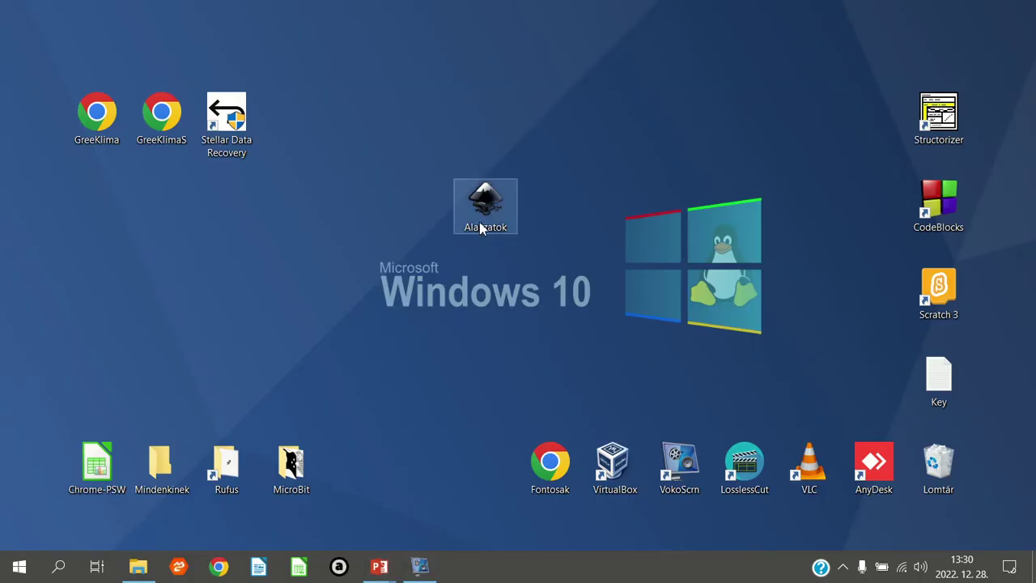
pyautogui.click(484, 212)
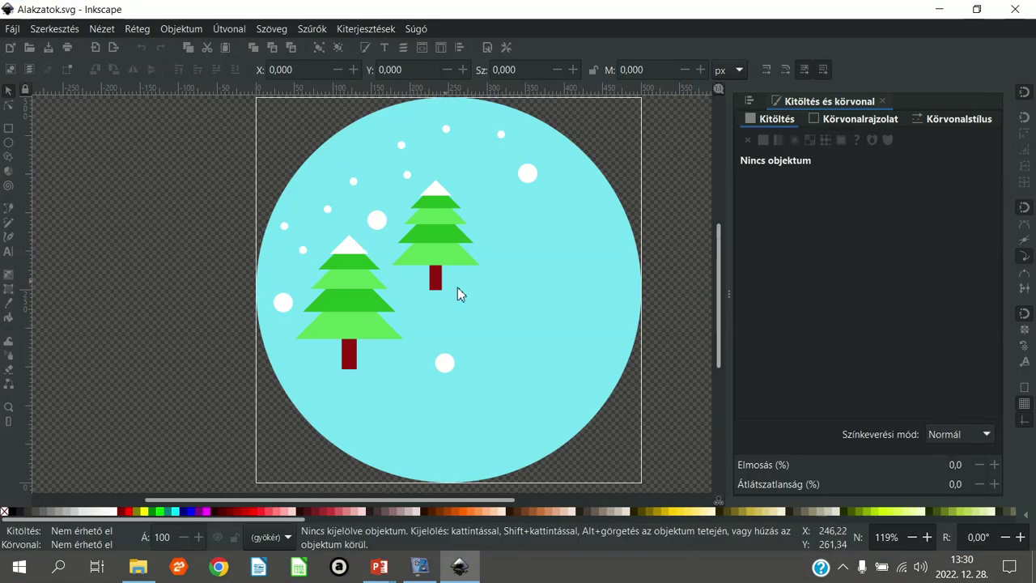
pyautogui.click(1030, 12)
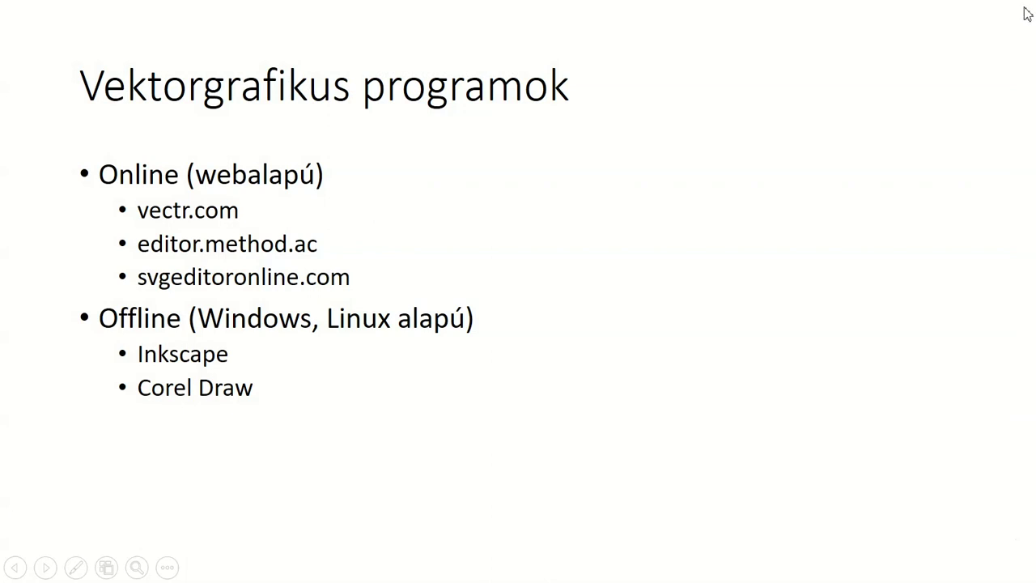
pyautogui.press('Escape')
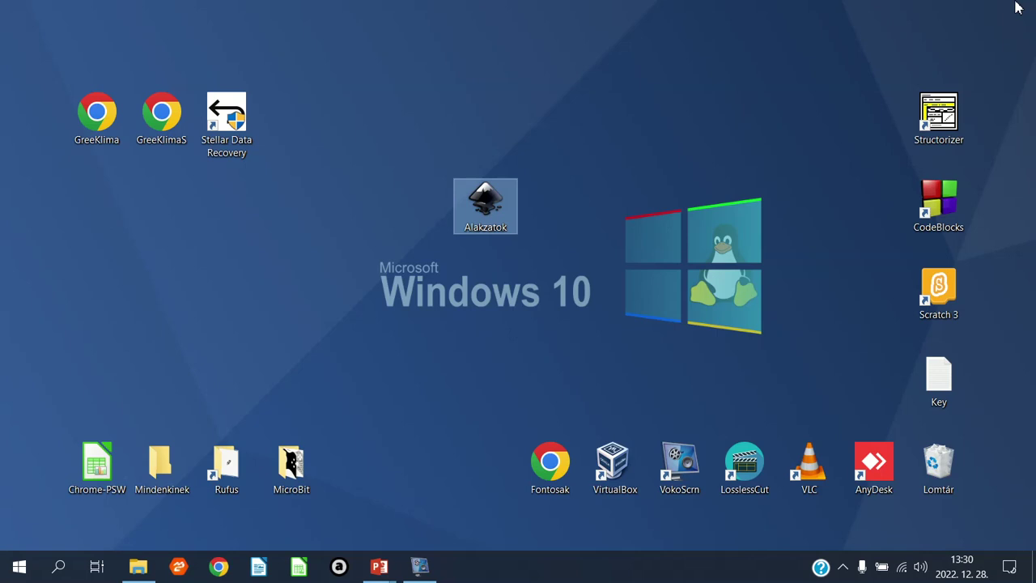
# Launch Chrome, go to vectr.com and choose USE ONLINE to reach the design page.
pyautogui.click(218, 567)
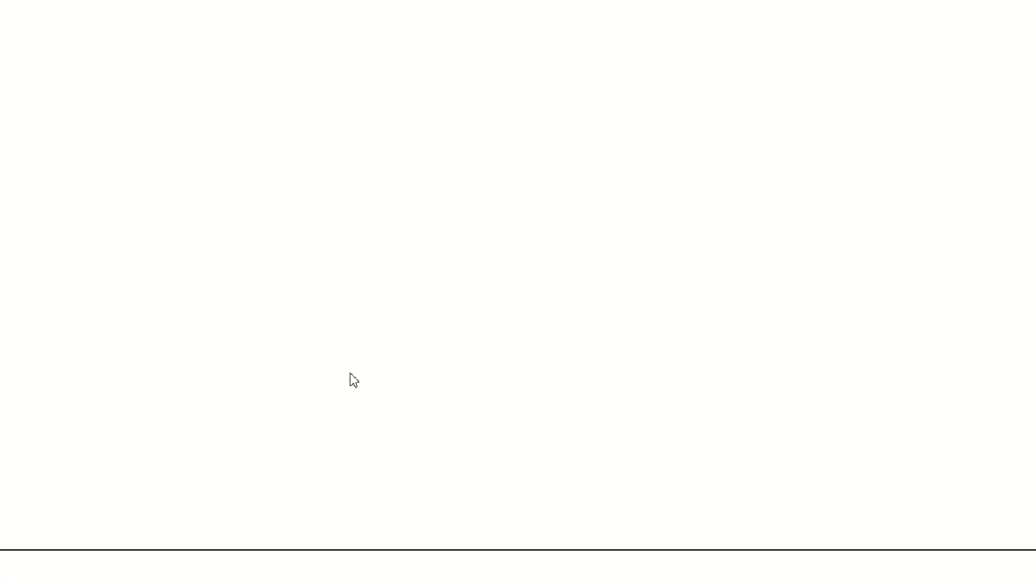
pyautogui.write('vc')
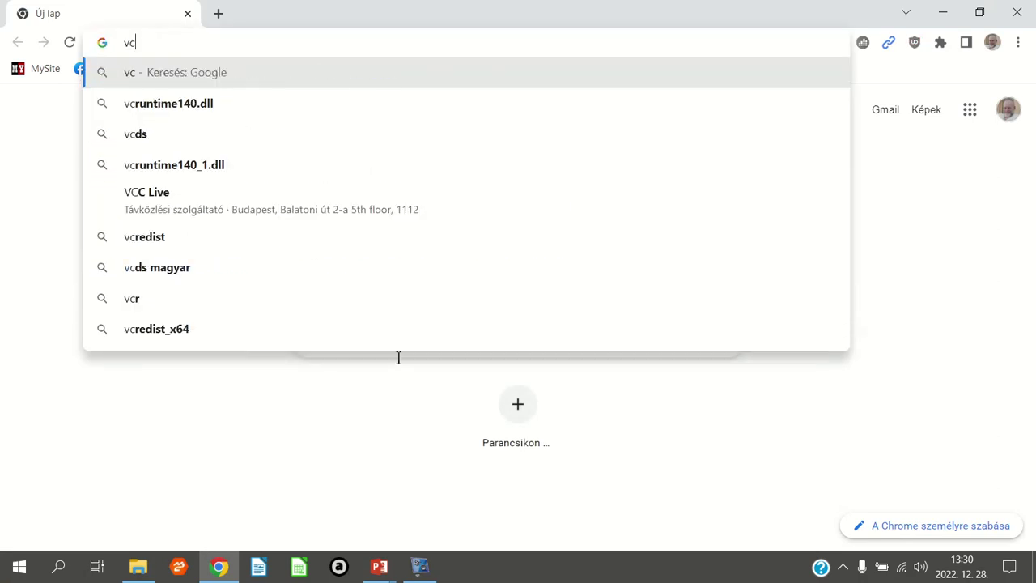
pyautogui.write('tr')
pyautogui.press('BackSpace')
pyautogui.press('BackSpace')
pyautogui.press('BackSpace')
pyautogui.write('e')
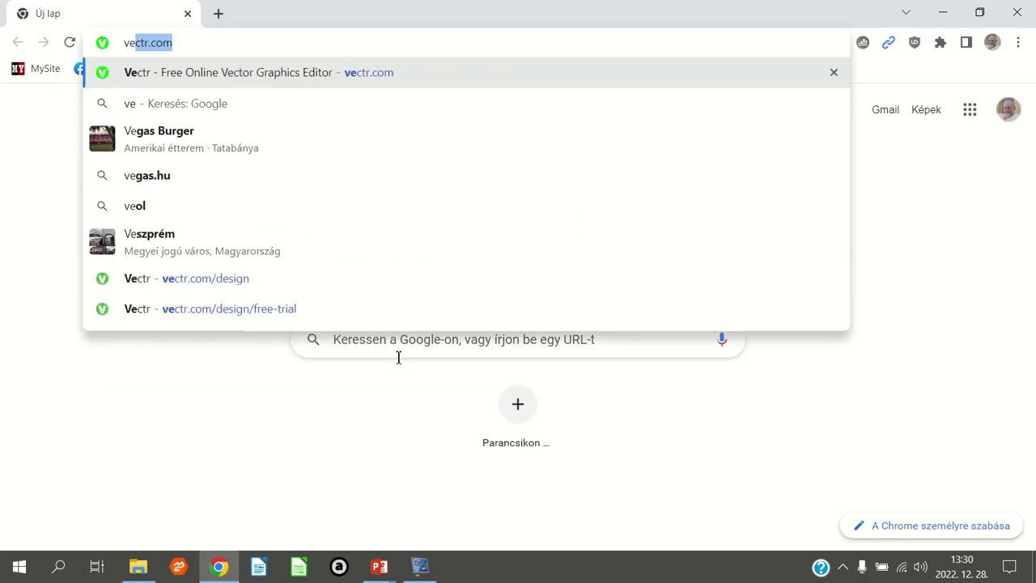
pyautogui.write('ctr.com')
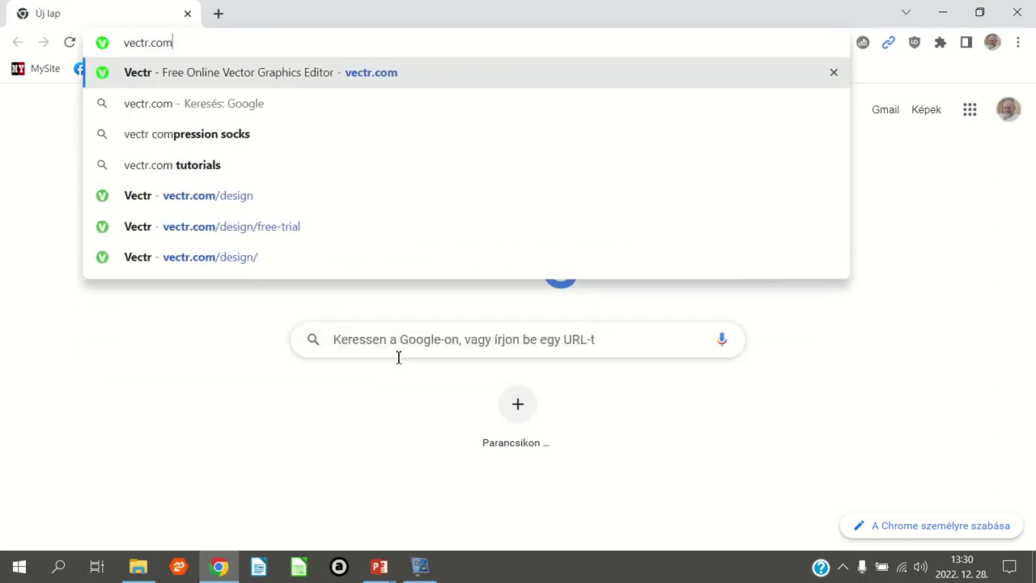
pyautogui.press('Return')
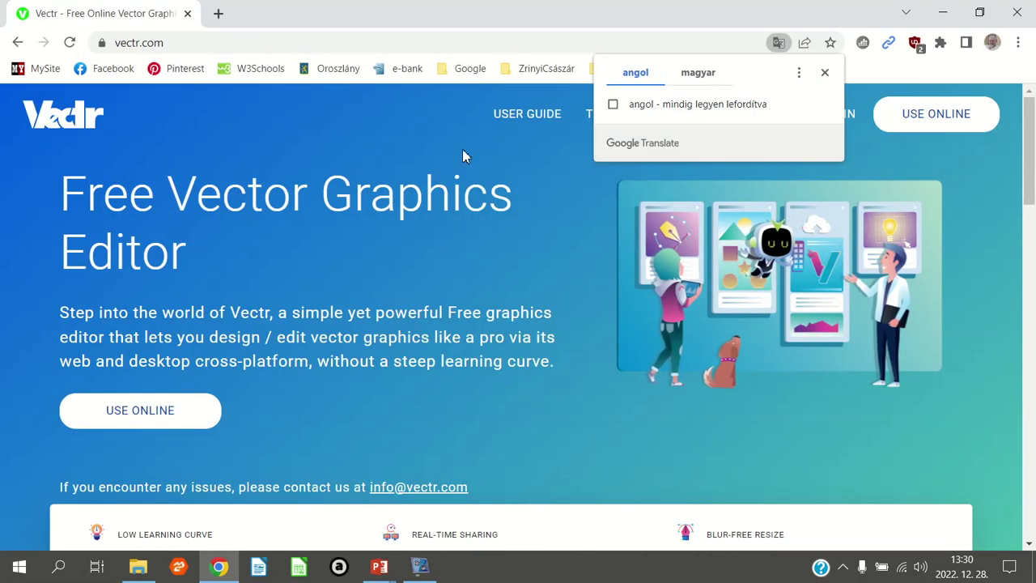
pyautogui.click(105, 417)
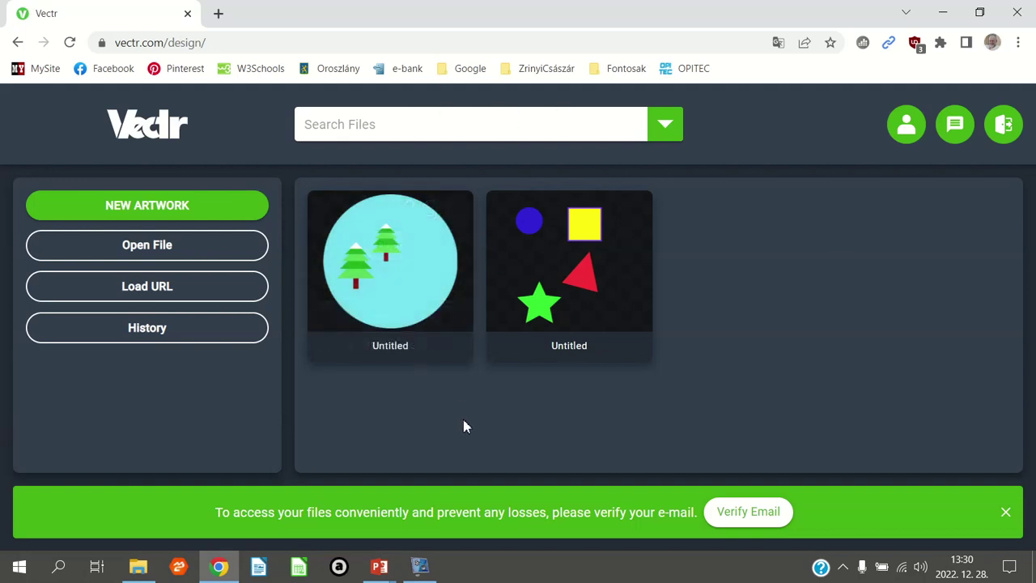
# Open Alakzatok from the Asztal folder through Vectr's Open File dialog.
pyautogui.click(147, 252)
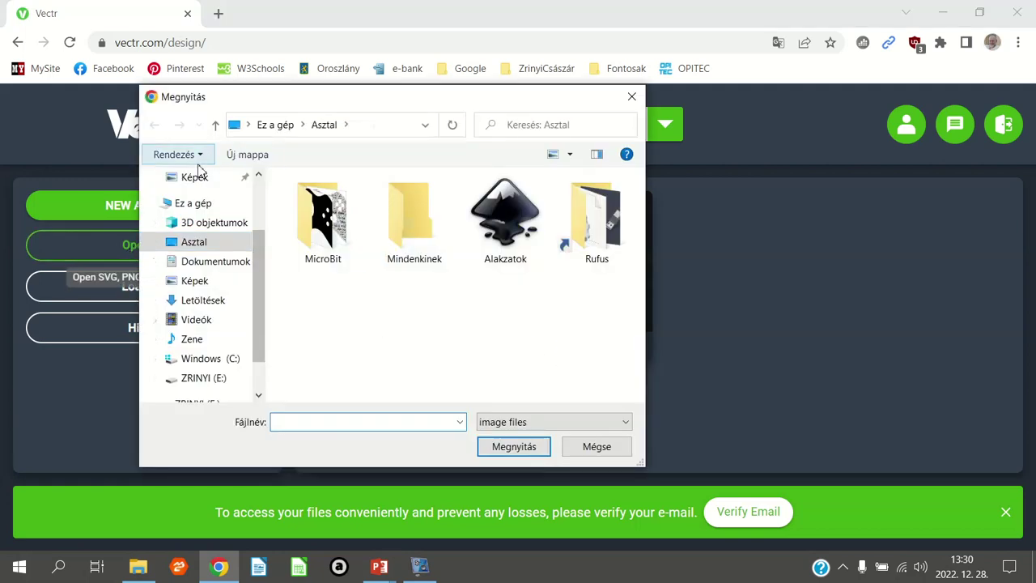
pyautogui.click(192, 242)
pyautogui.doubleClick(523, 232)
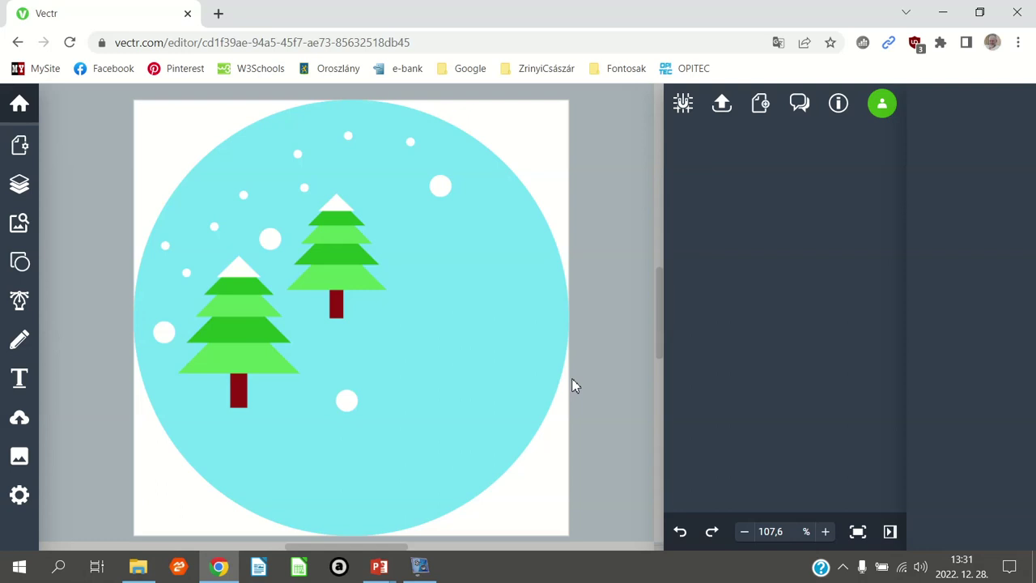
# Ungroup the imported winter scene through the right-click menu.
pyautogui.click(346, 292)
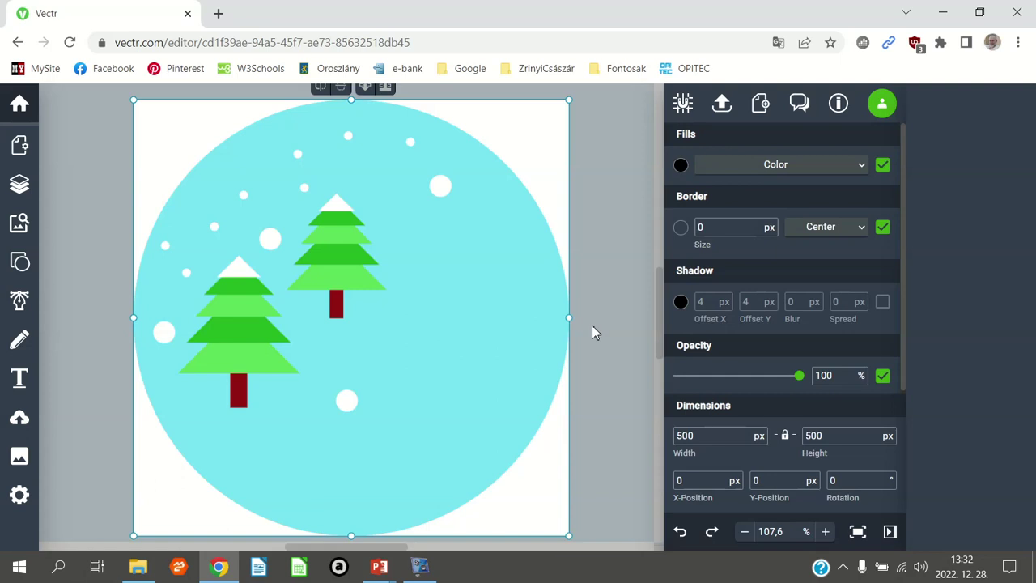
pyautogui.rightClick(437, 339)
pyautogui.click(541, 471)
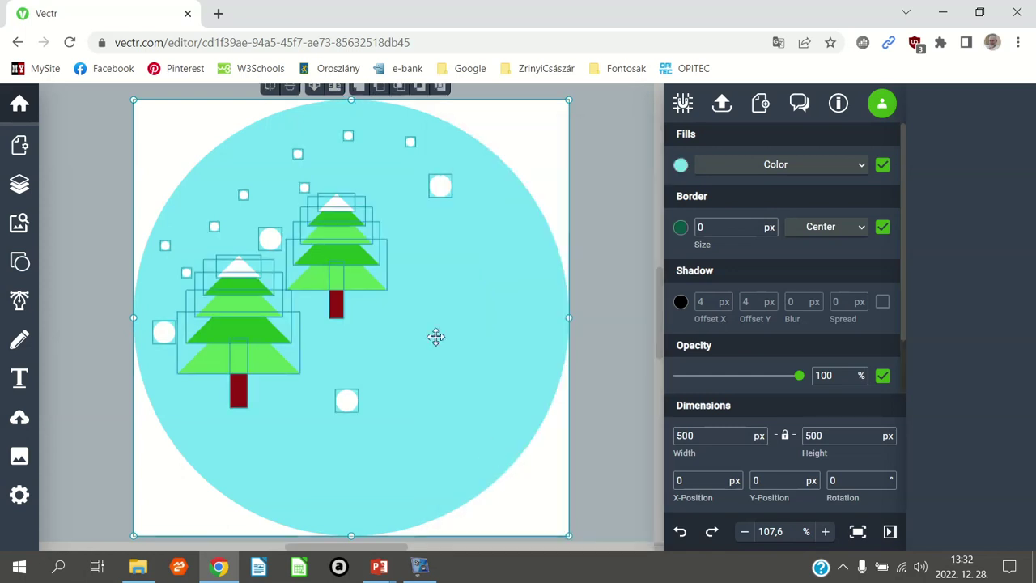
pyautogui.click(89, 295)
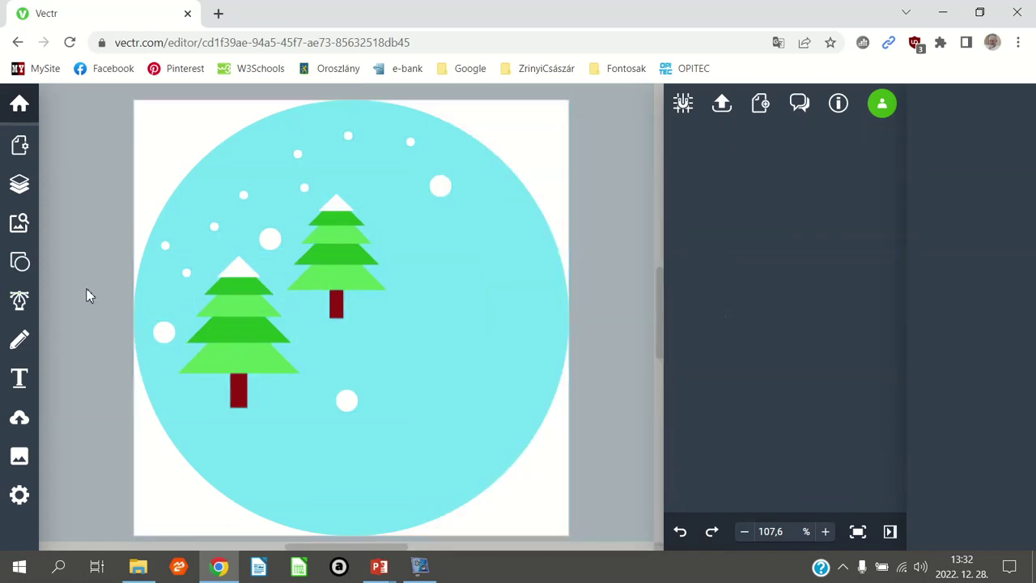
# Select the right tree's green layers, try Send to Front then Send to Back, and deselect.
pyautogui.click(364, 283)
pyautogui.click(359, 260)
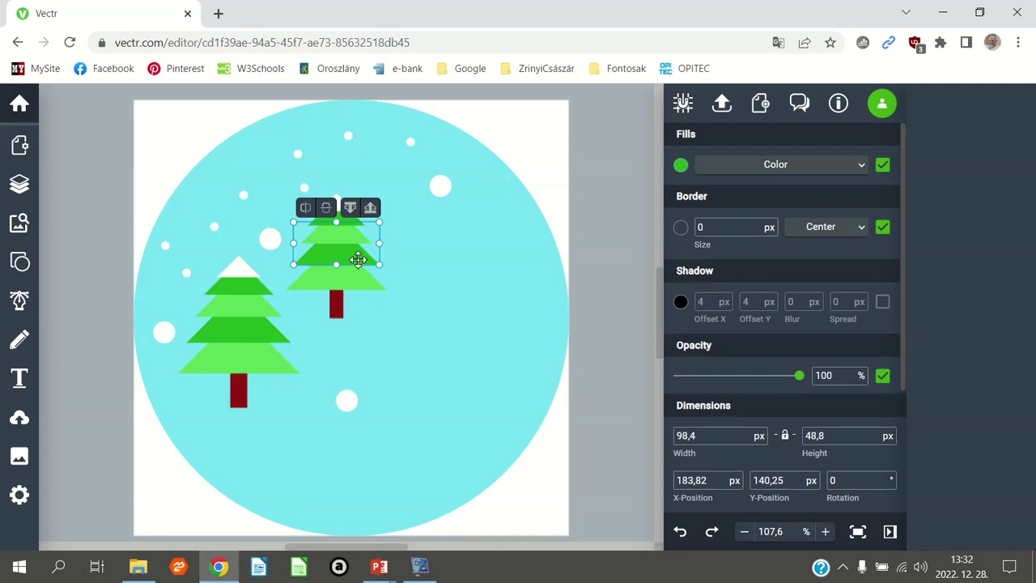
pyautogui.click(359, 281)
pyautogui.click(359, 281)
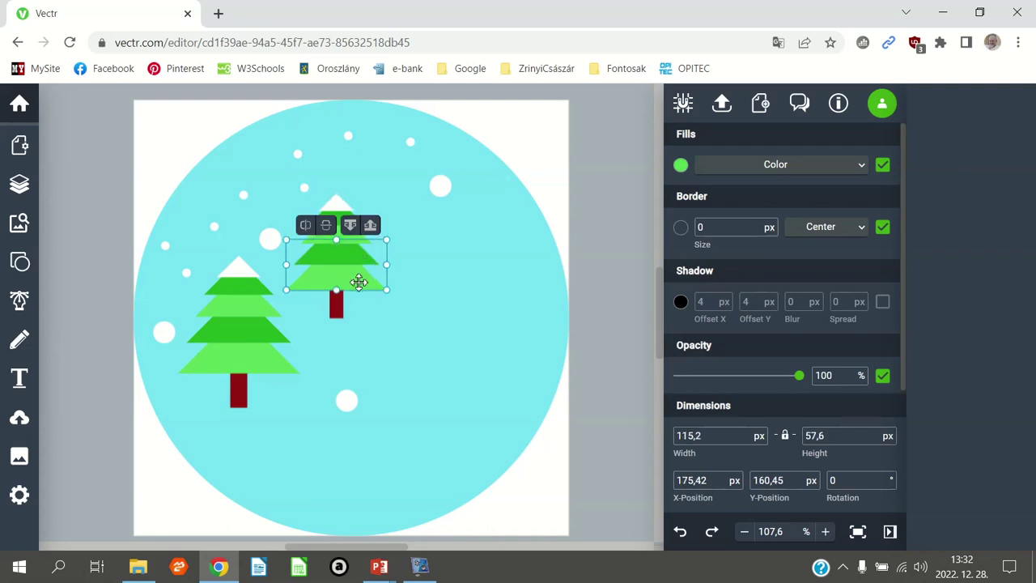
pyautogui.click(344, 259)
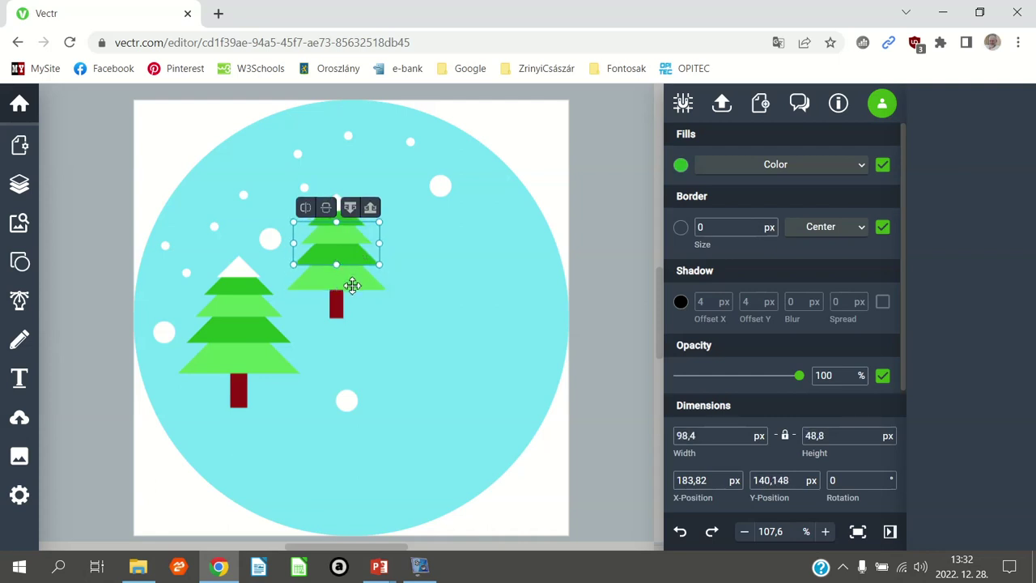
pyautogui.click(351, 282)
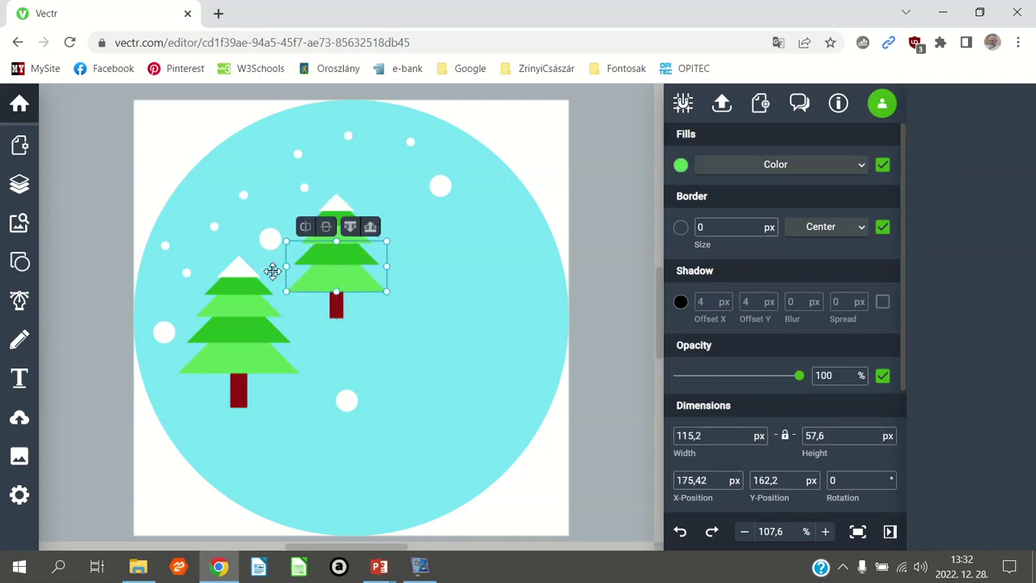
pyautogui.click(375, 228)
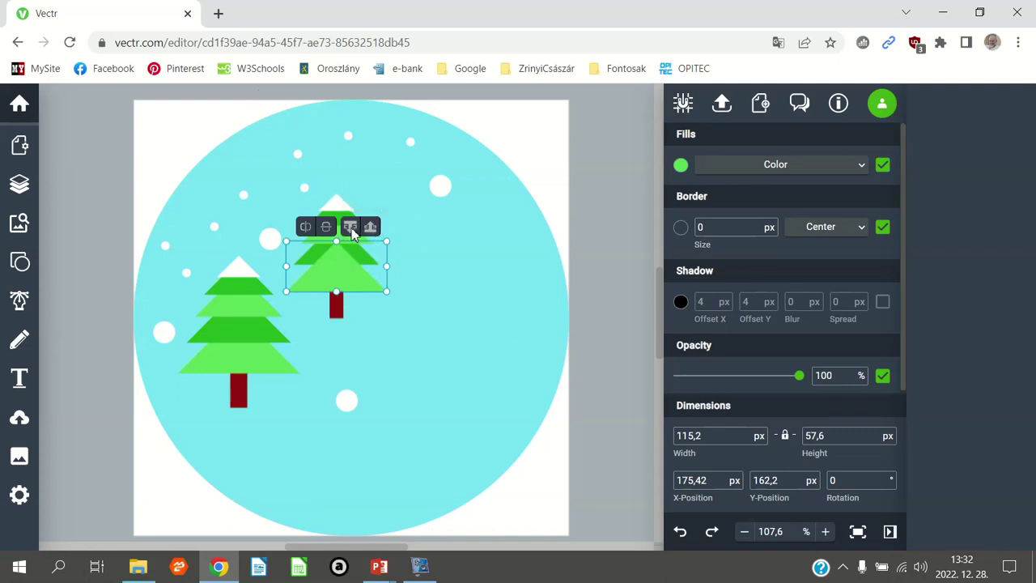
pyautogui.click(349, 227)
pyautogui.click(91, 357)
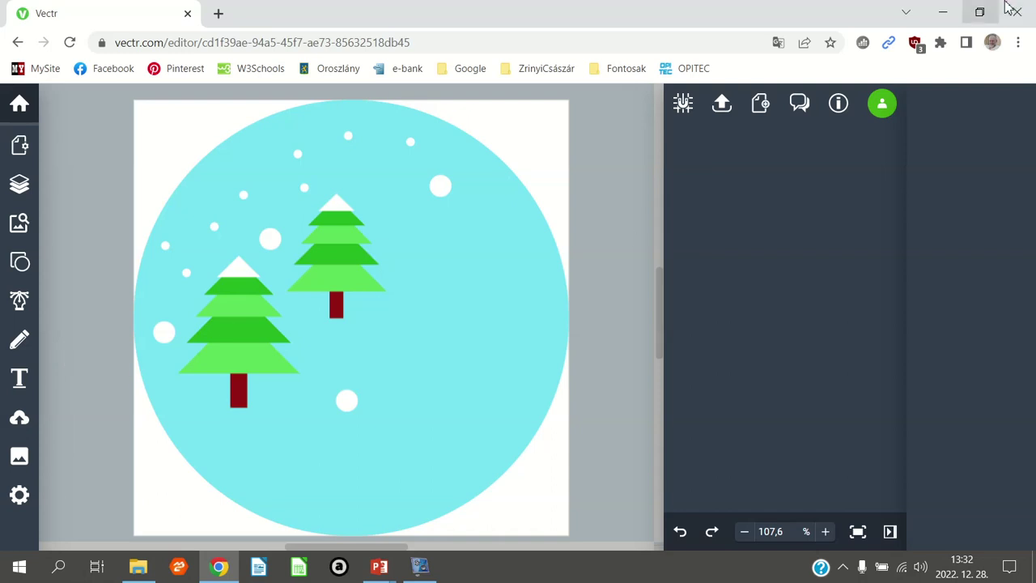
# Minimize Chrome, leave the slide show, and open Tankonyv.pdf from File Explorer.
pyautogui.click(948, 16)
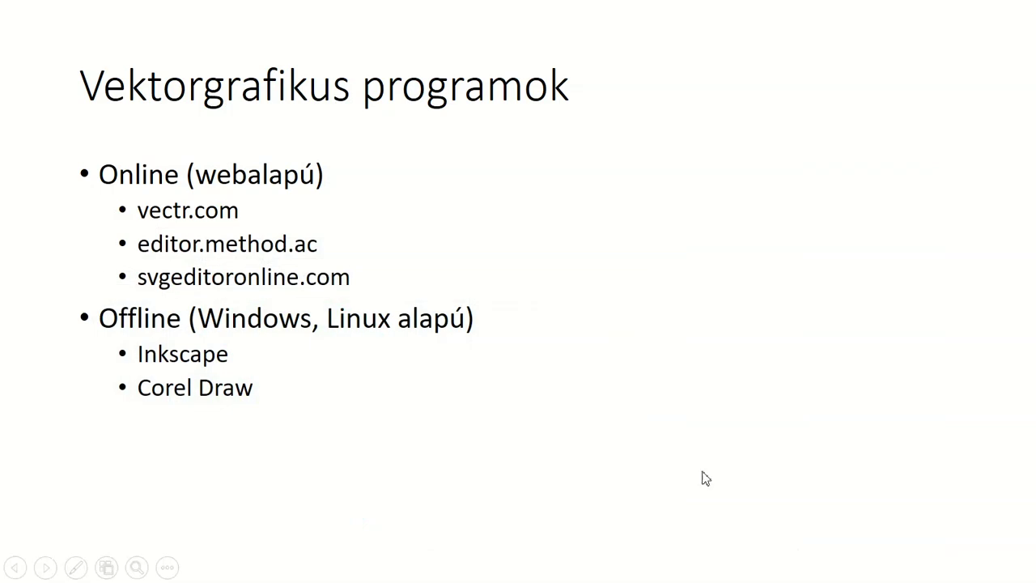
pyautogui.click(975, 18)
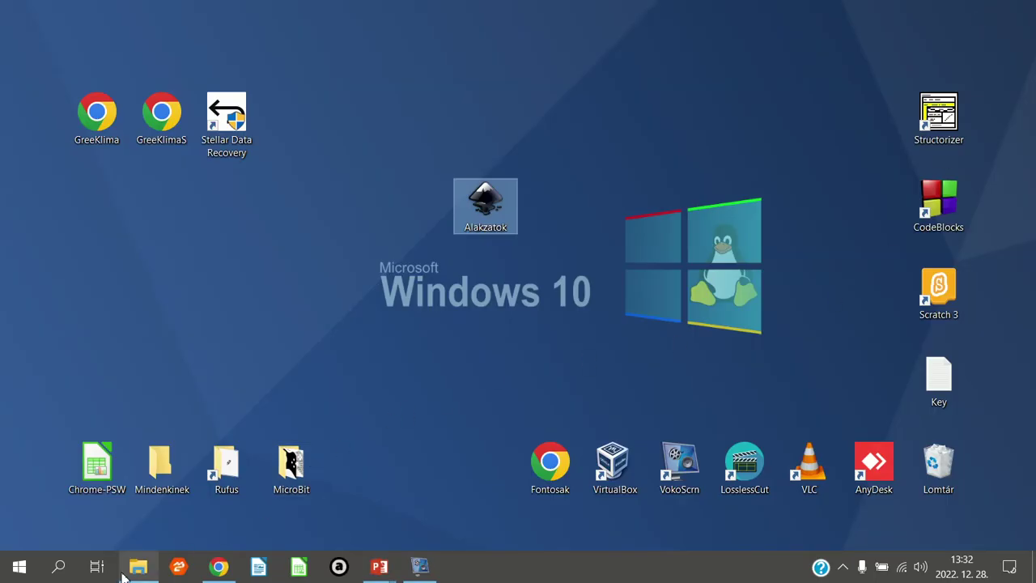
pyautogui.click(139, 567)
pyautogui.doubleClick(256, 112)
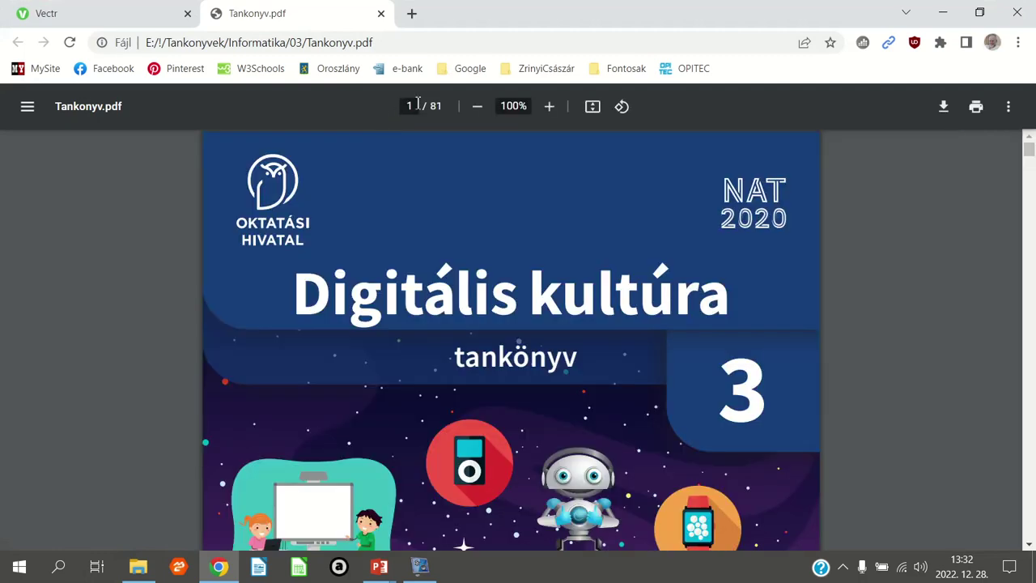
# Go to page 29 of the textbook, the '12. Rajzoljunk alakzatokat!' lesson.
pyautogui.click(418, 104)
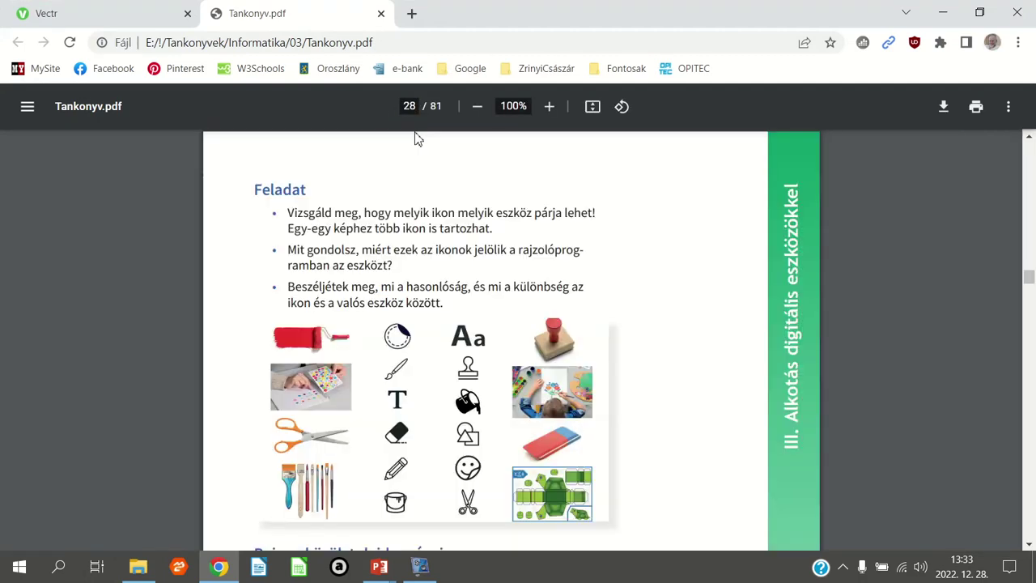
pyautogui.scroll(-5, 417, 139)
pyautogui.scroll(-5, 483, 340)
pyautogui.scroll(-5, 491, 336)
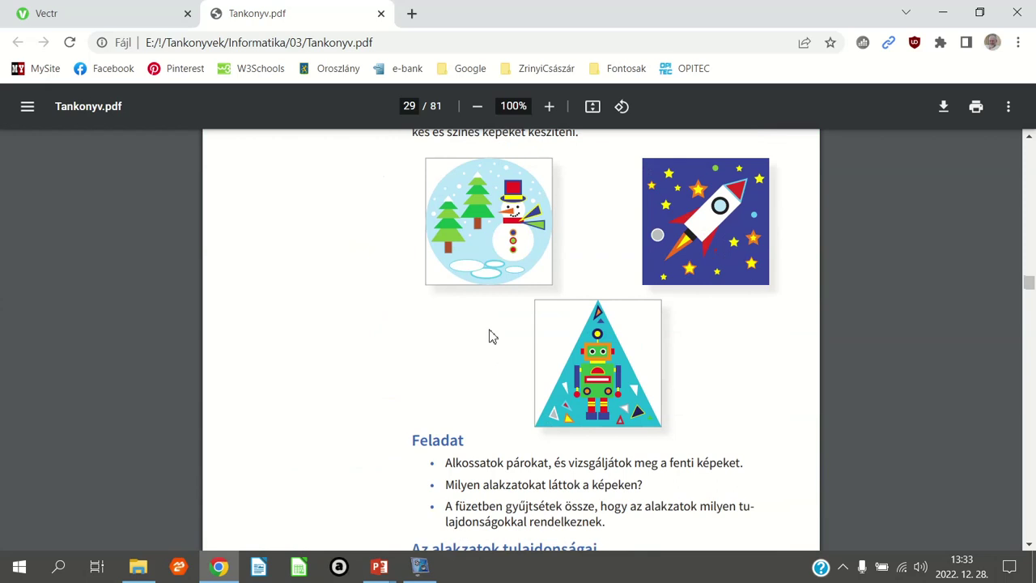
pyautogui.scroll(5, 842, 255)
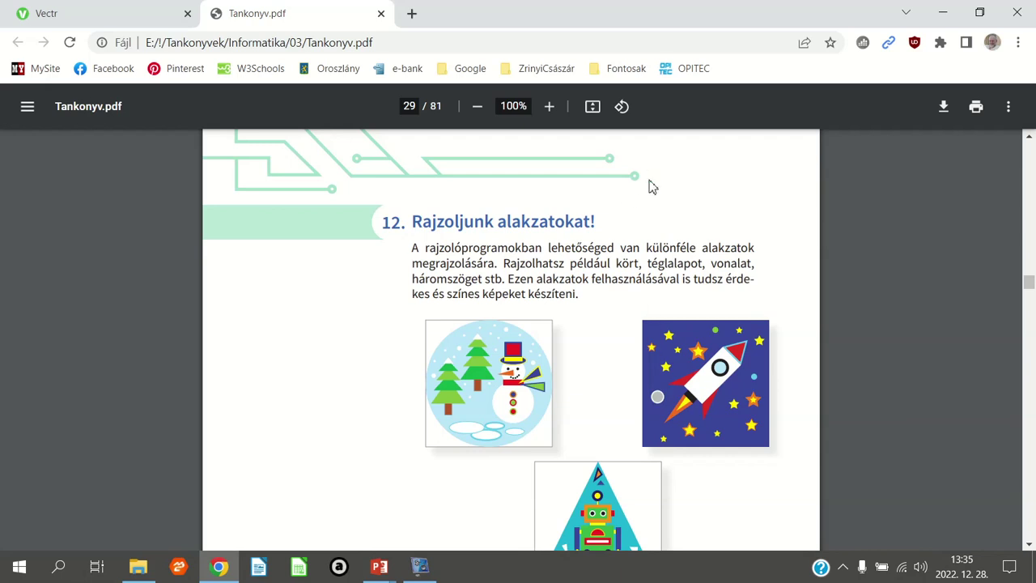
# Close the textbook PDF and its folder window, then end the slide show to reveal the desktop.
pyautogui.click(1016, 12)
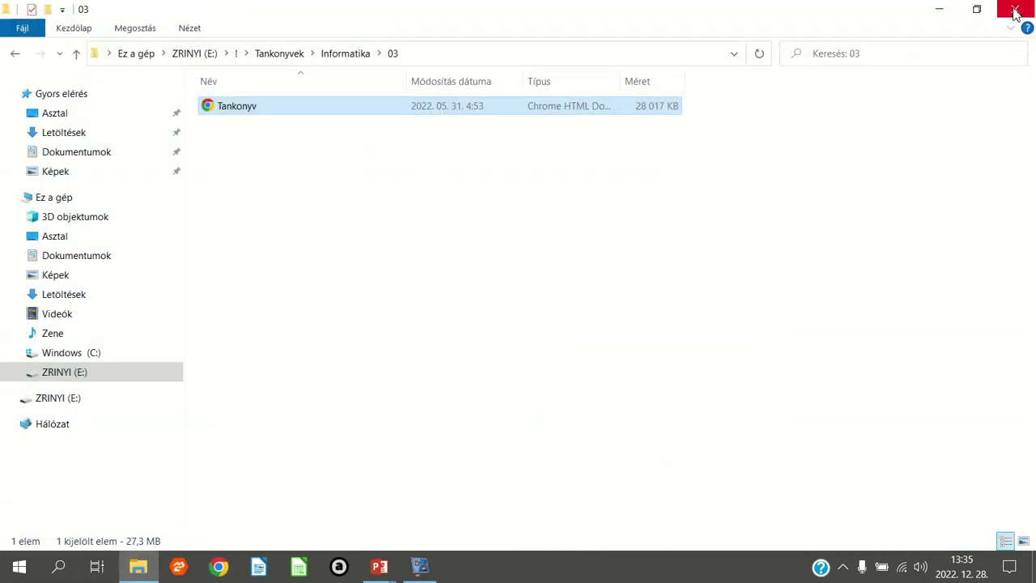
pyautogui.click(1014, 11)
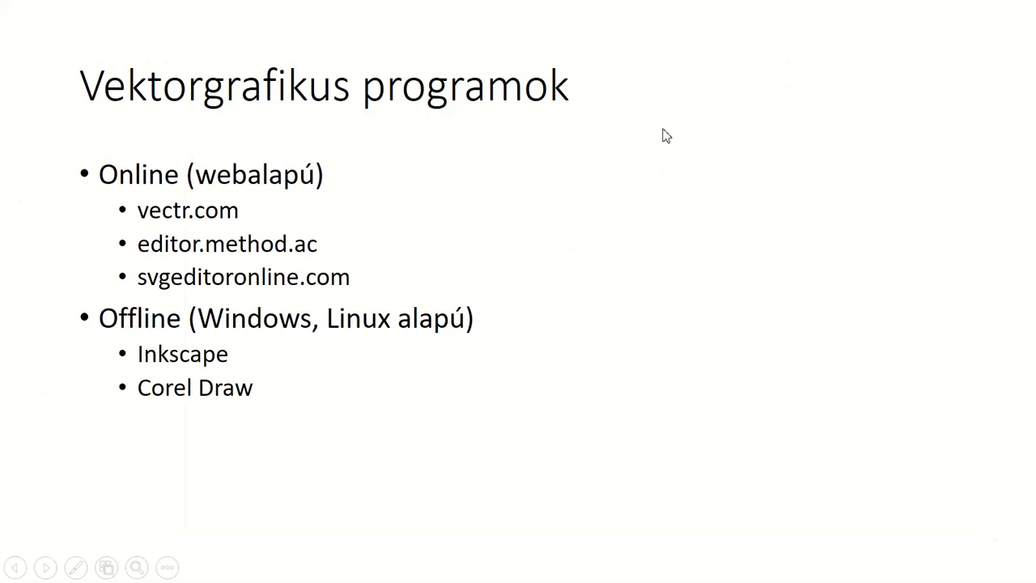
pyautogui.press('super+d')
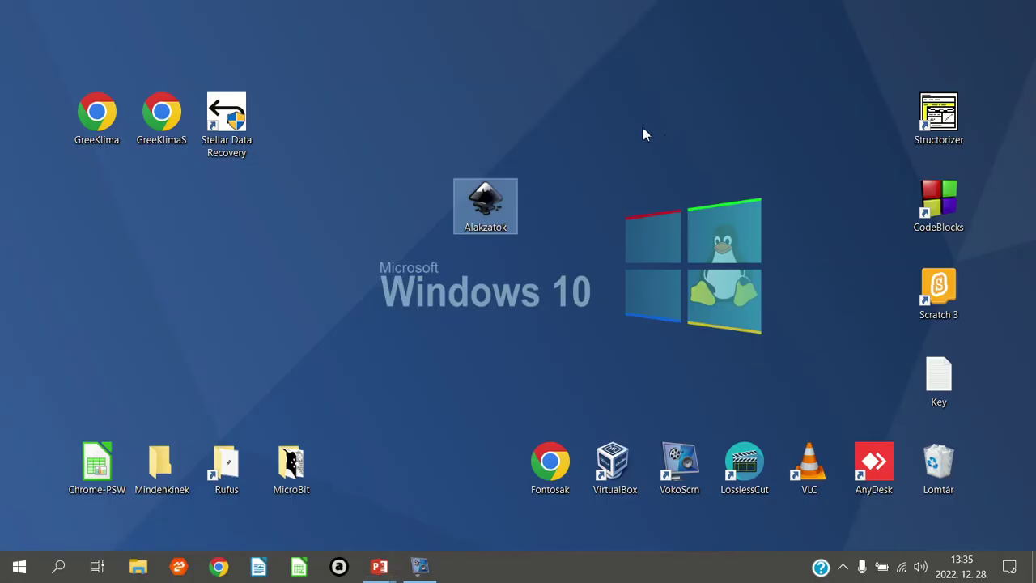